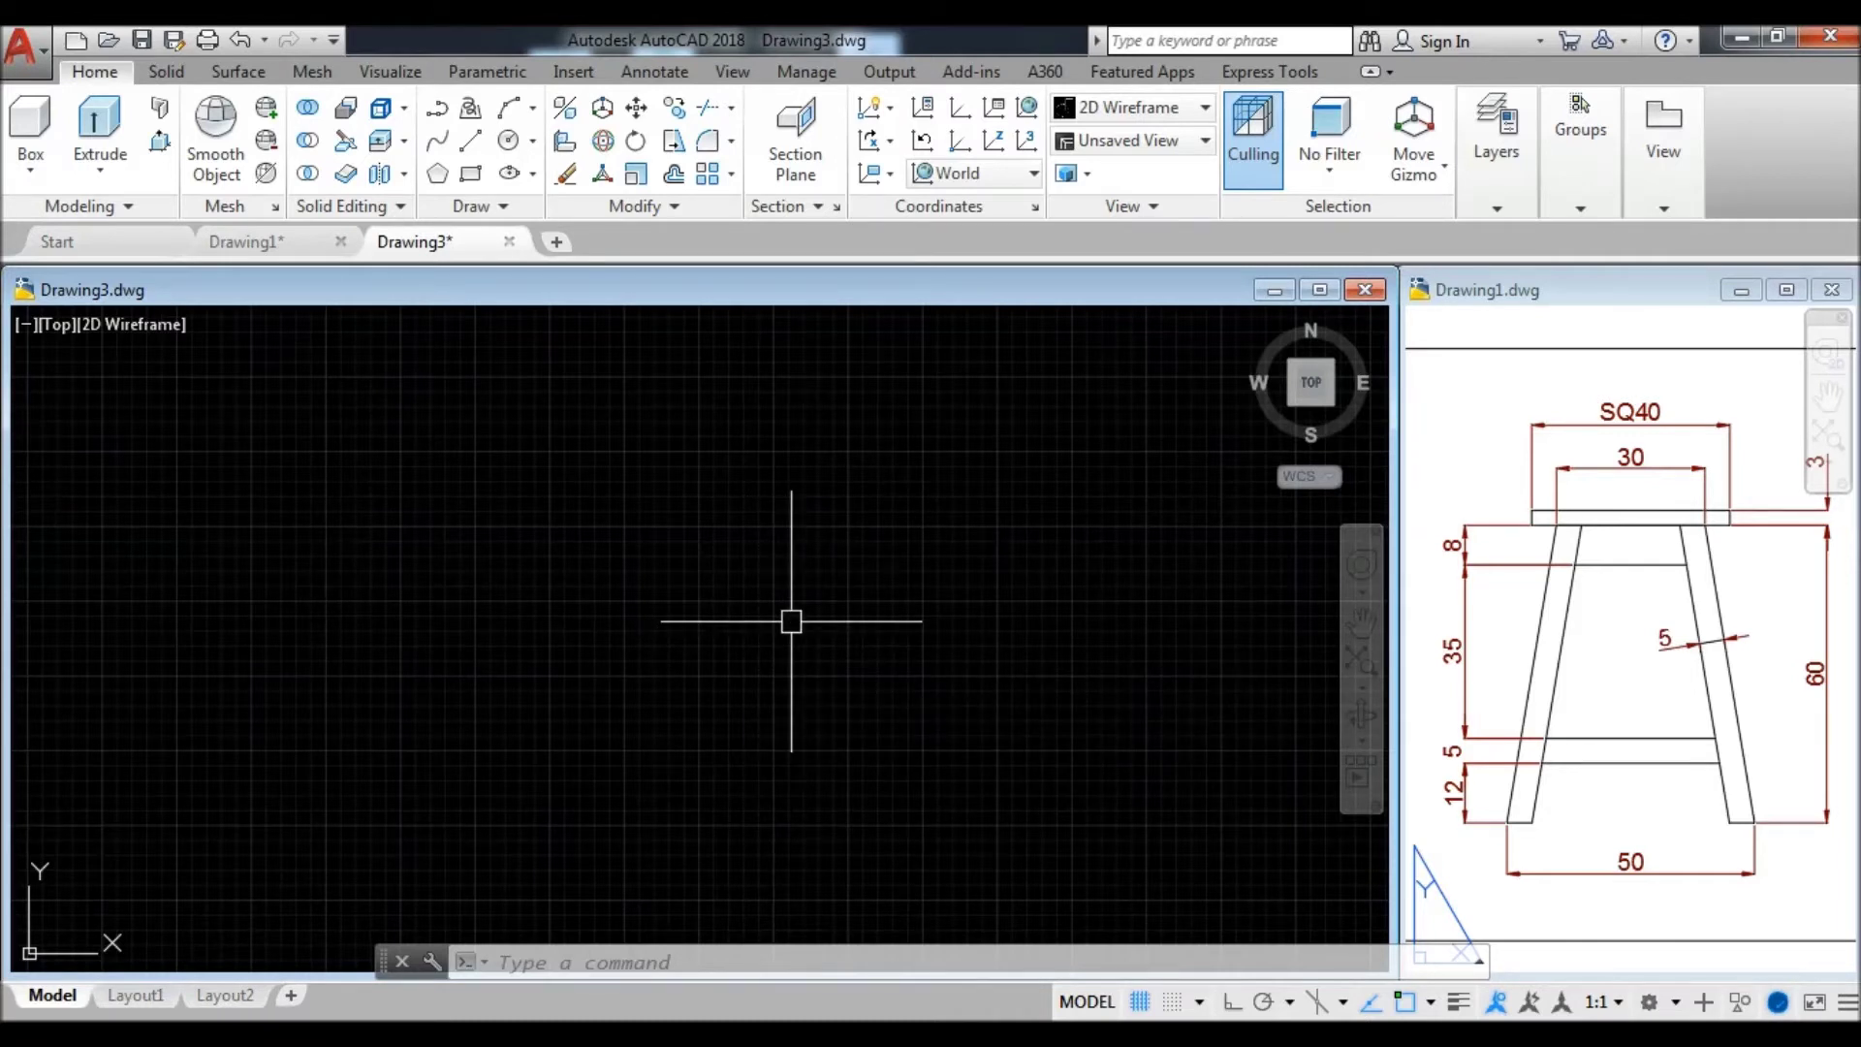
- Draw a 30-unit horizontal top line with polar tracking turned on
type("l")
key("Return")
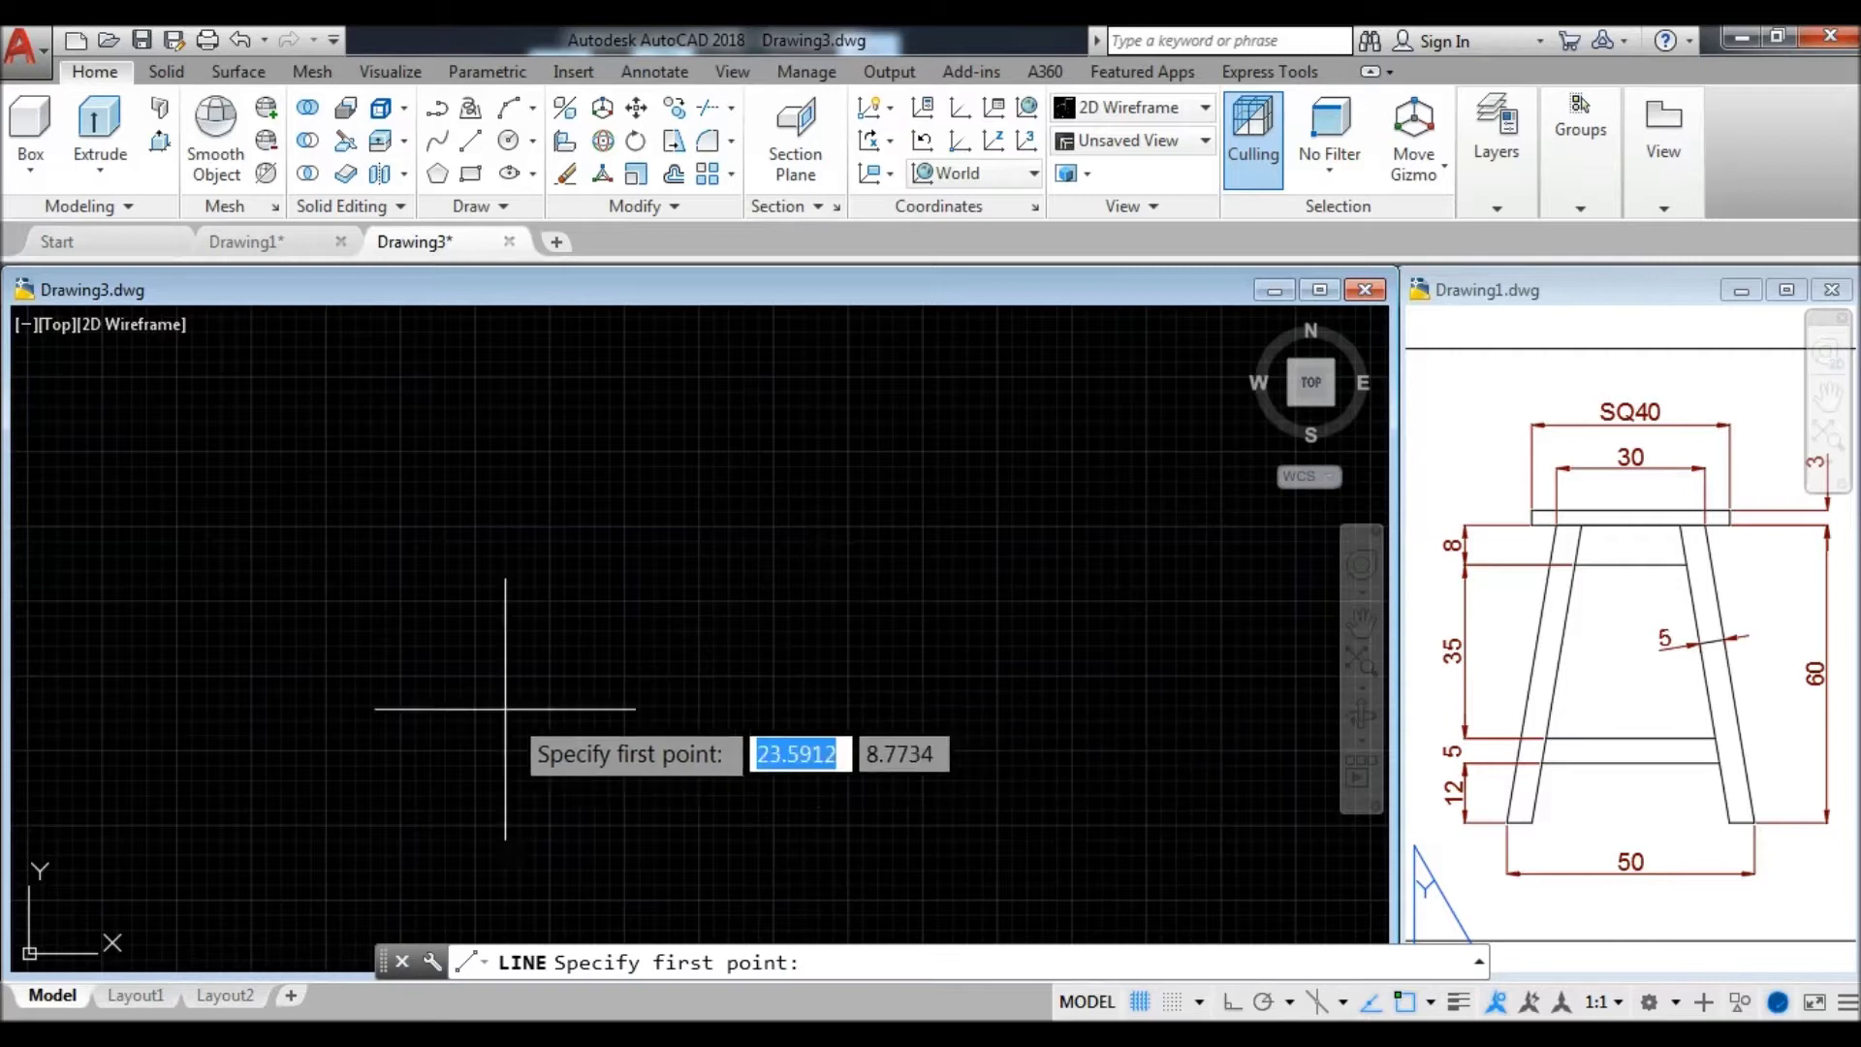
left_click(482, 470)
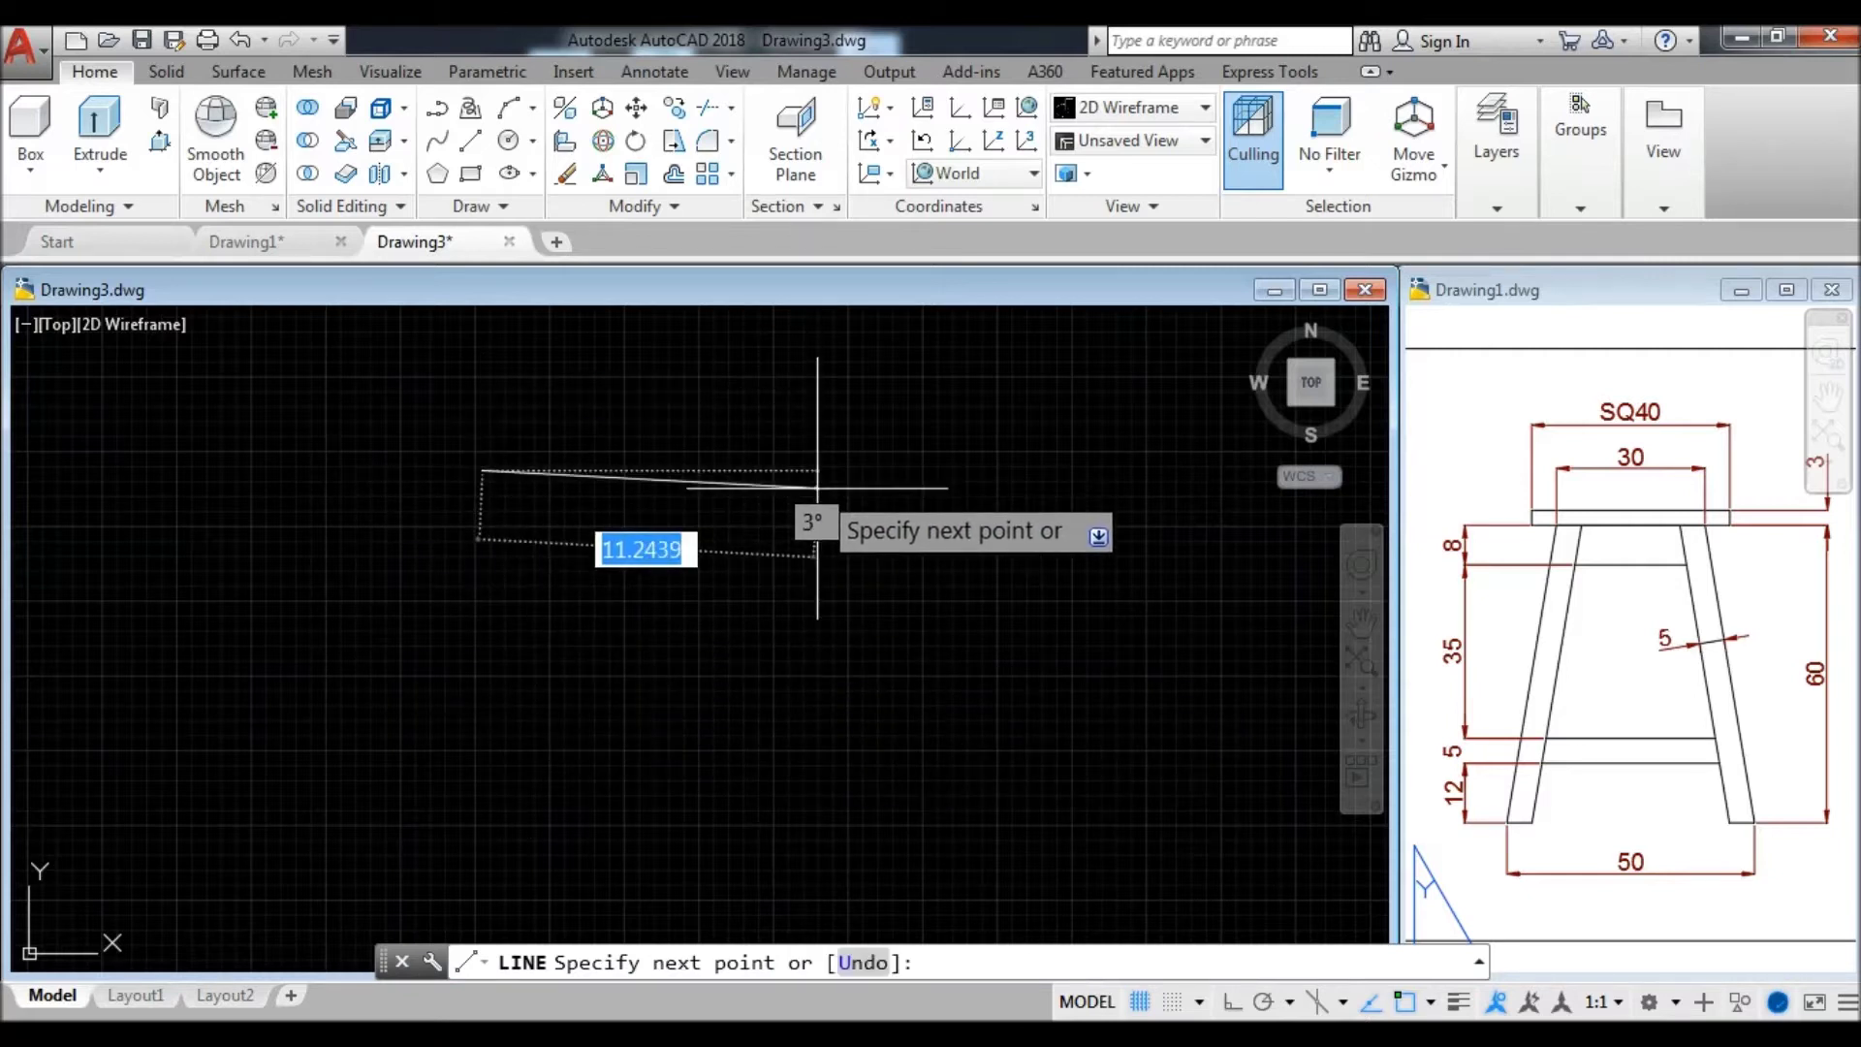
key("F10")
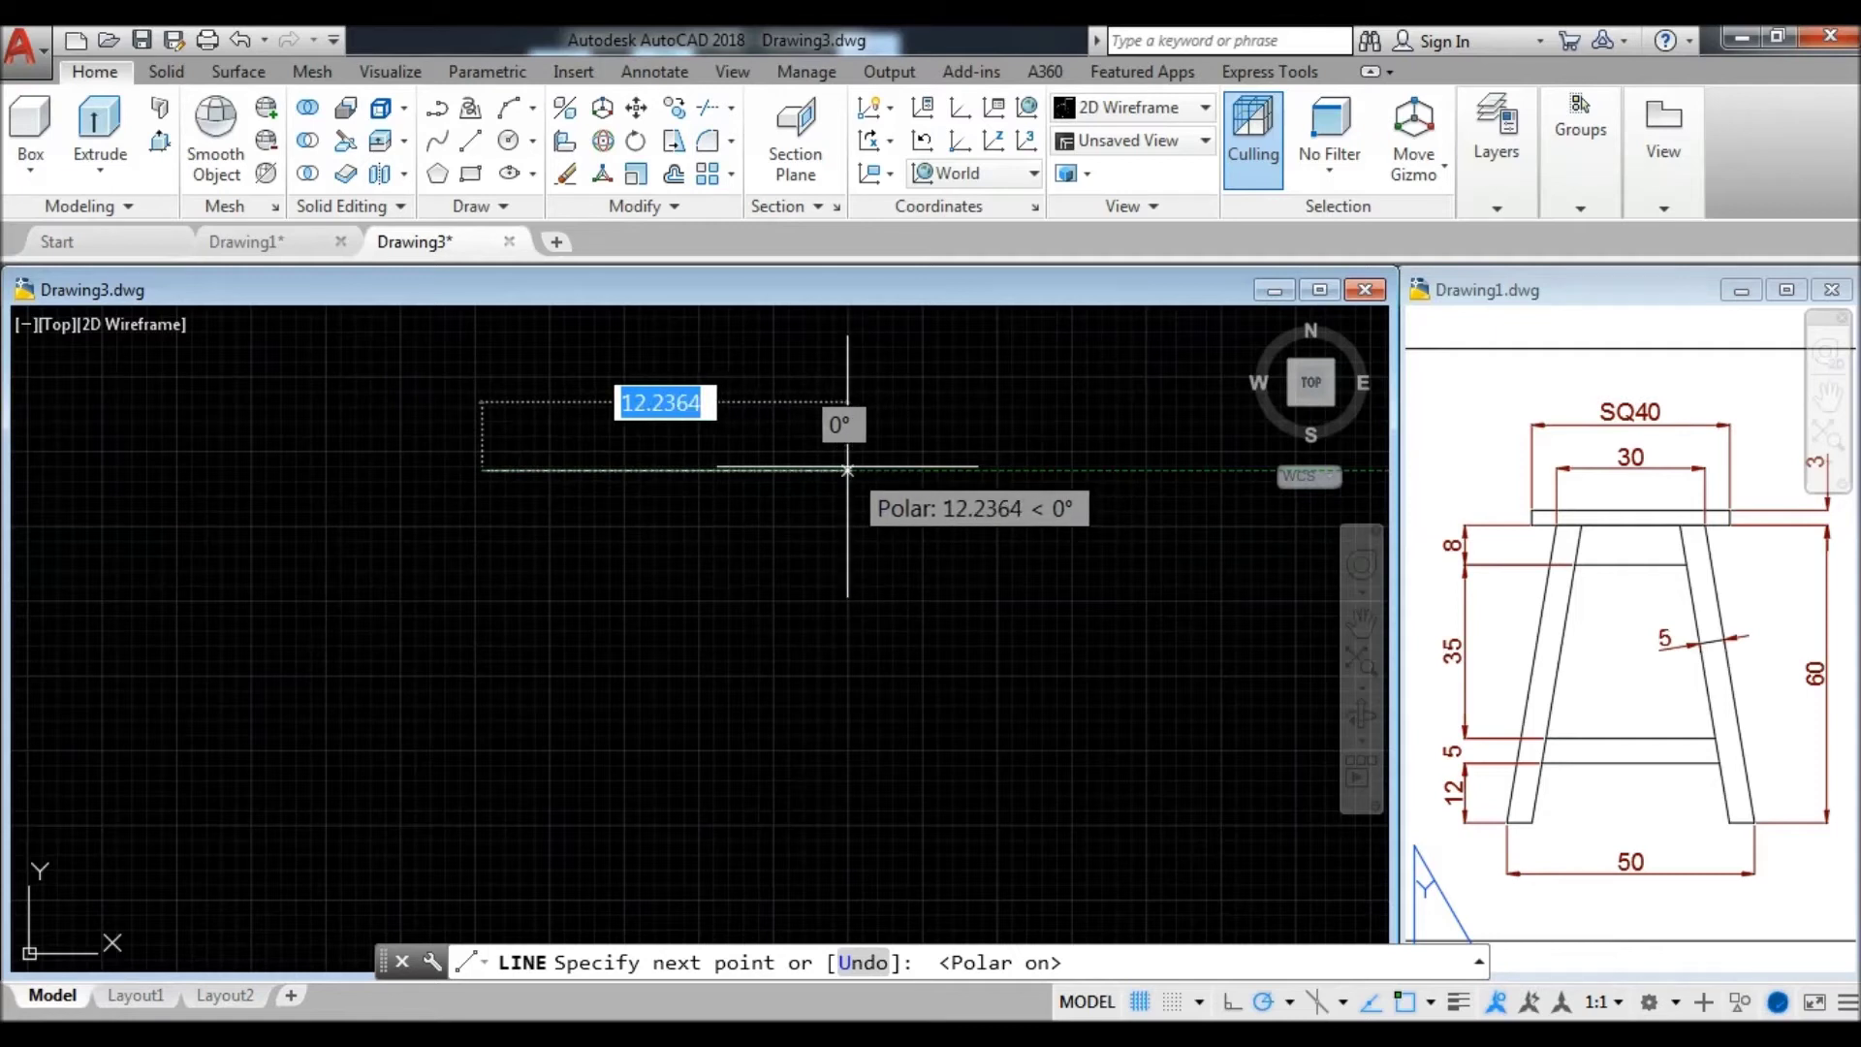
type("30")
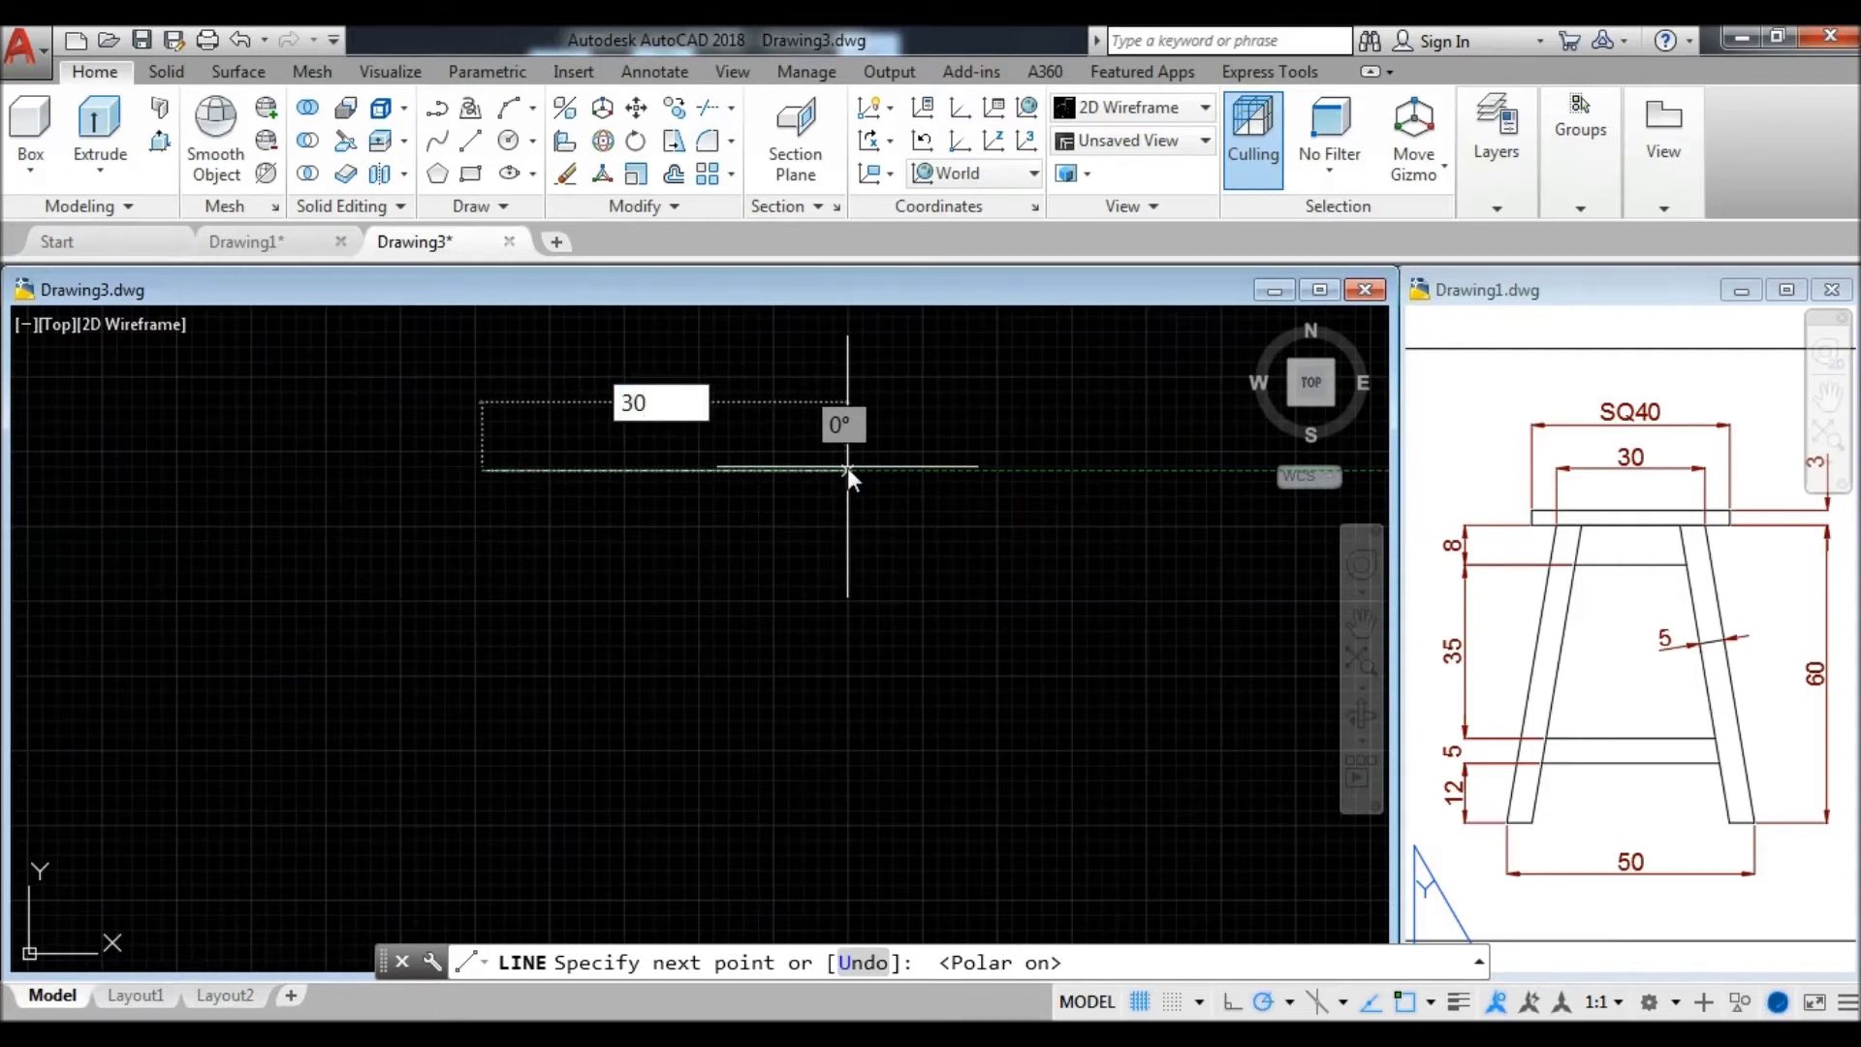
key("Return")
key("Escape")
scroll(737, 509, "down", 3)
middle_click_drag(729, 510, 802, 472)
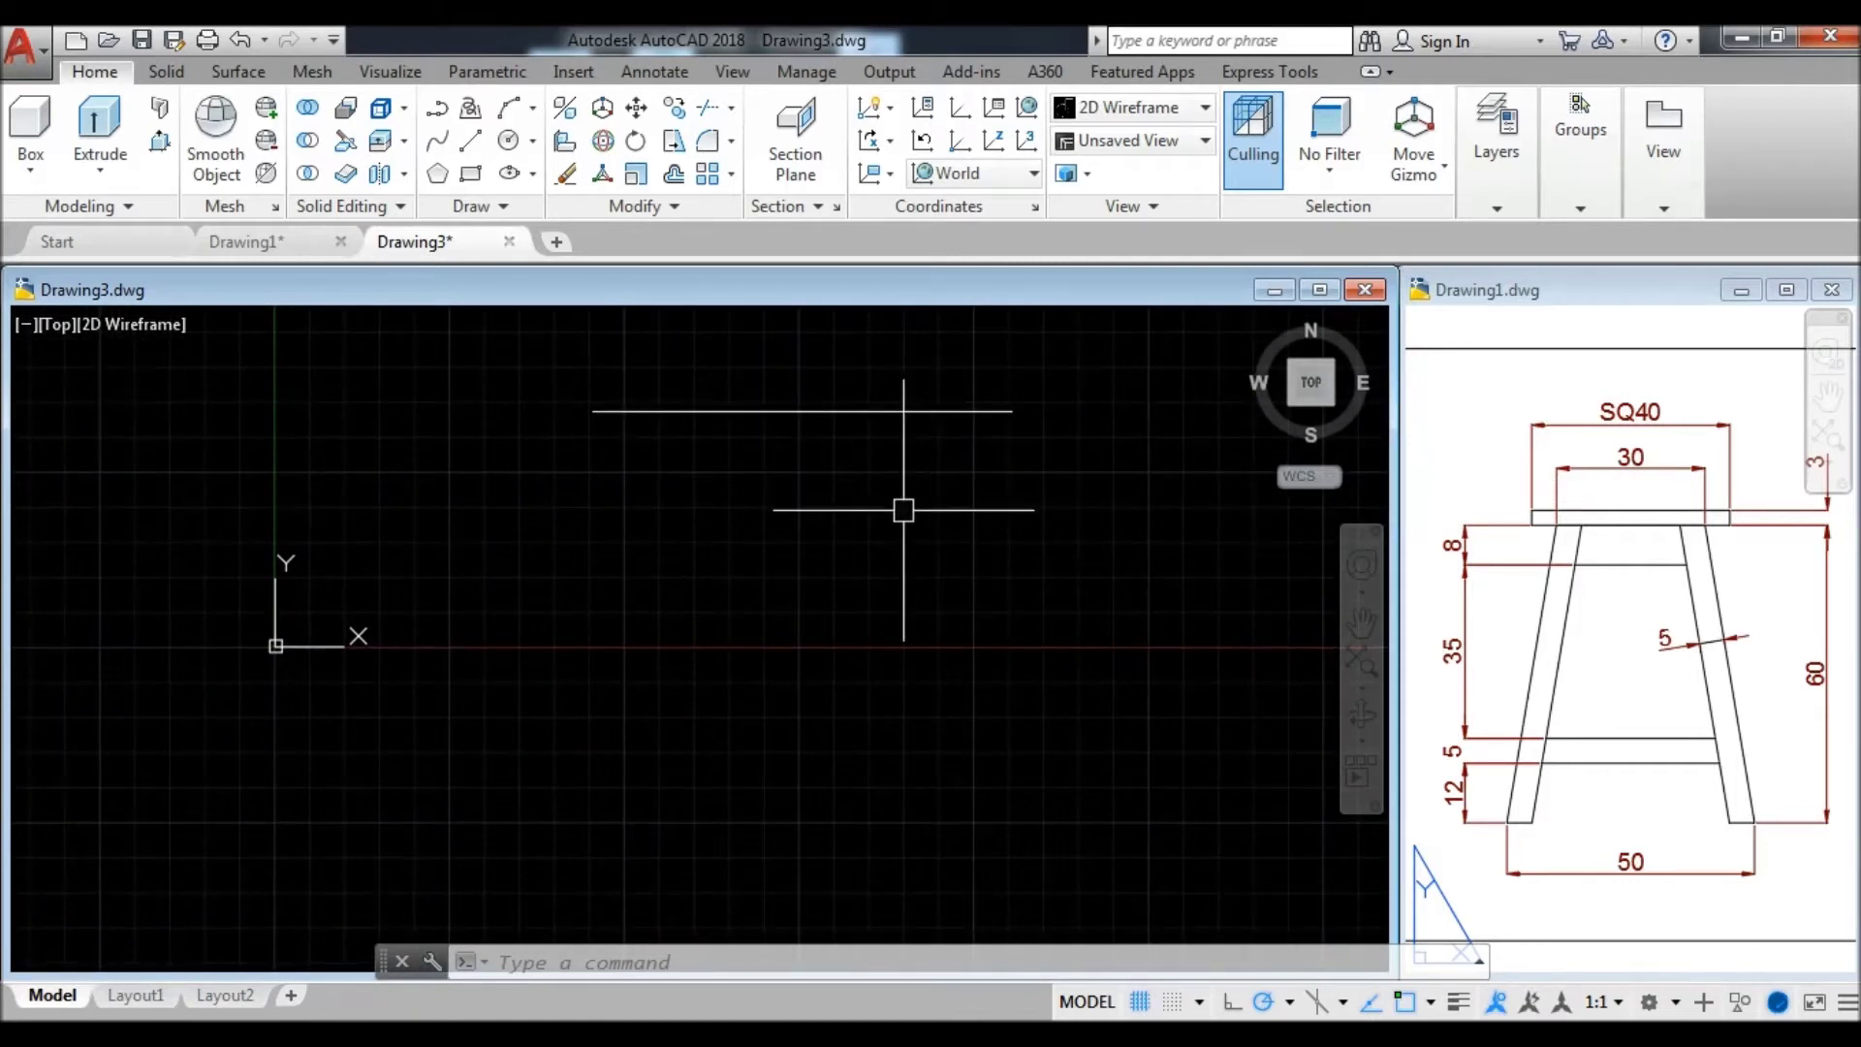
- Draw a 60-unit vertical line straight down from the top line's midpoint
type("L")
key("Return")
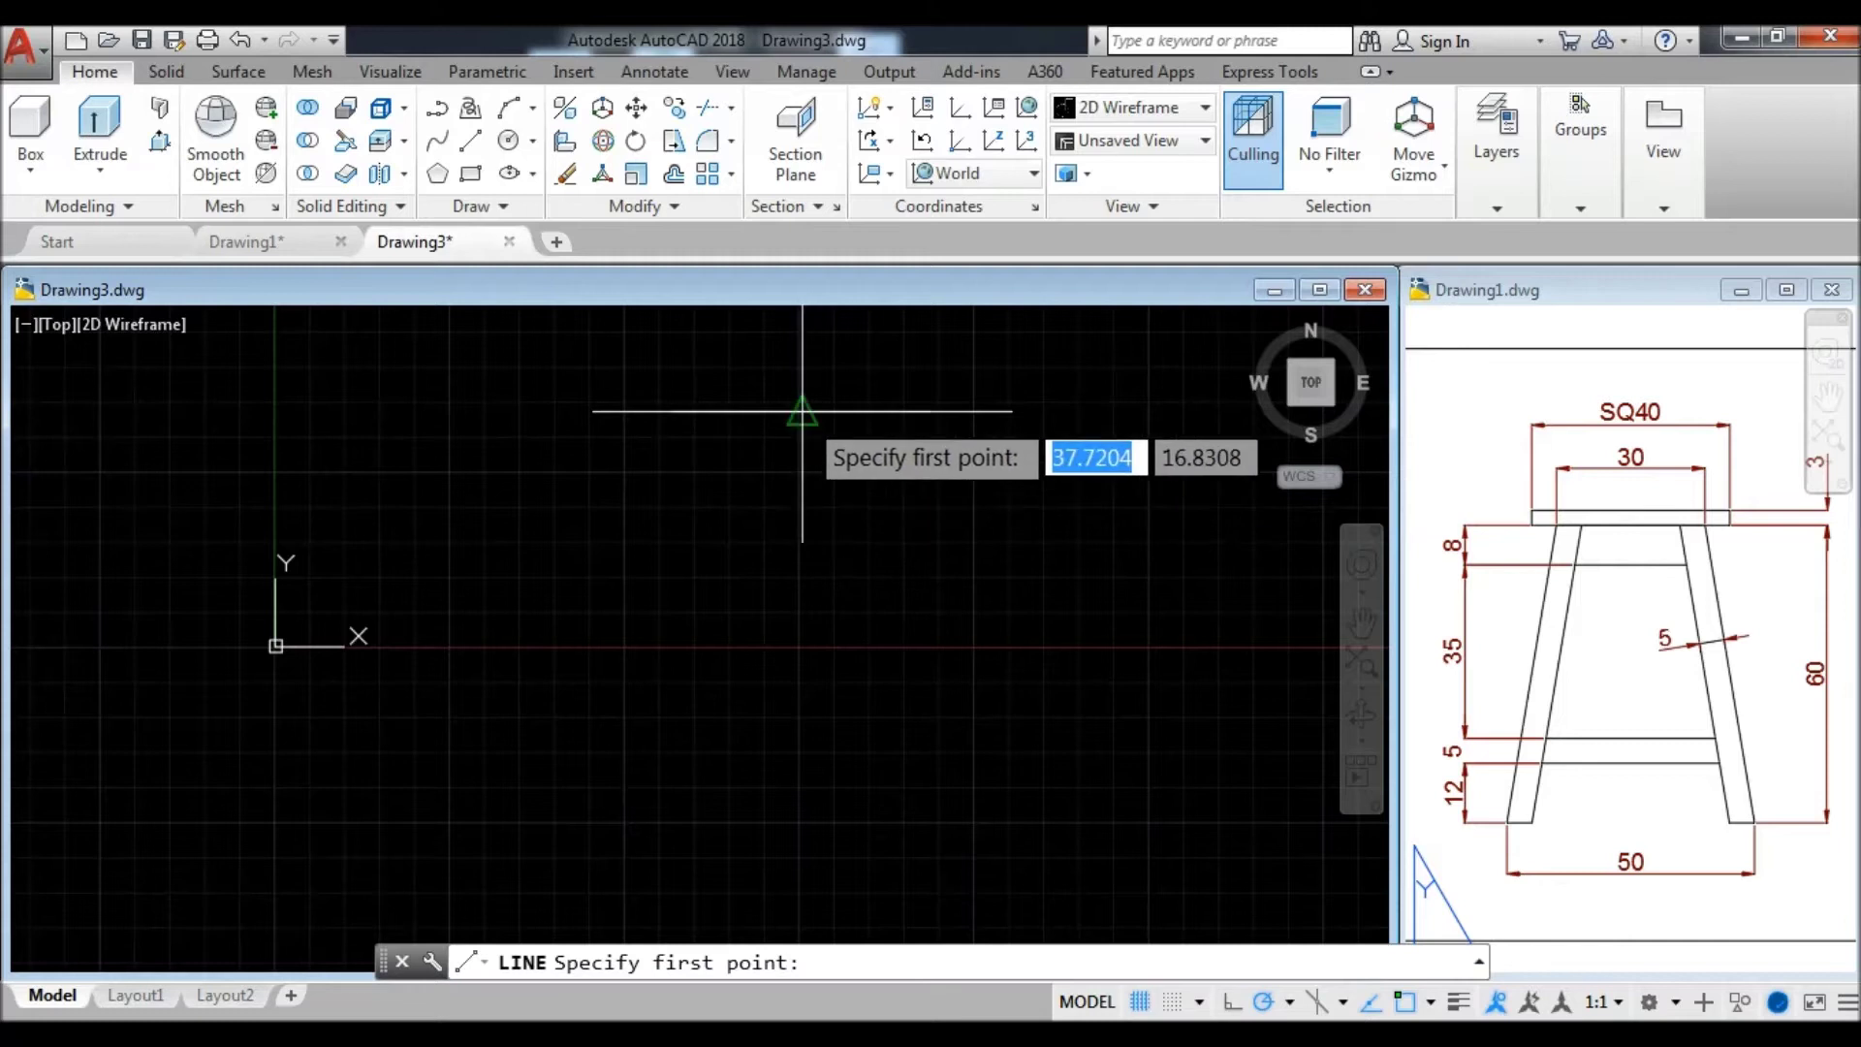
left_click(801, 410)
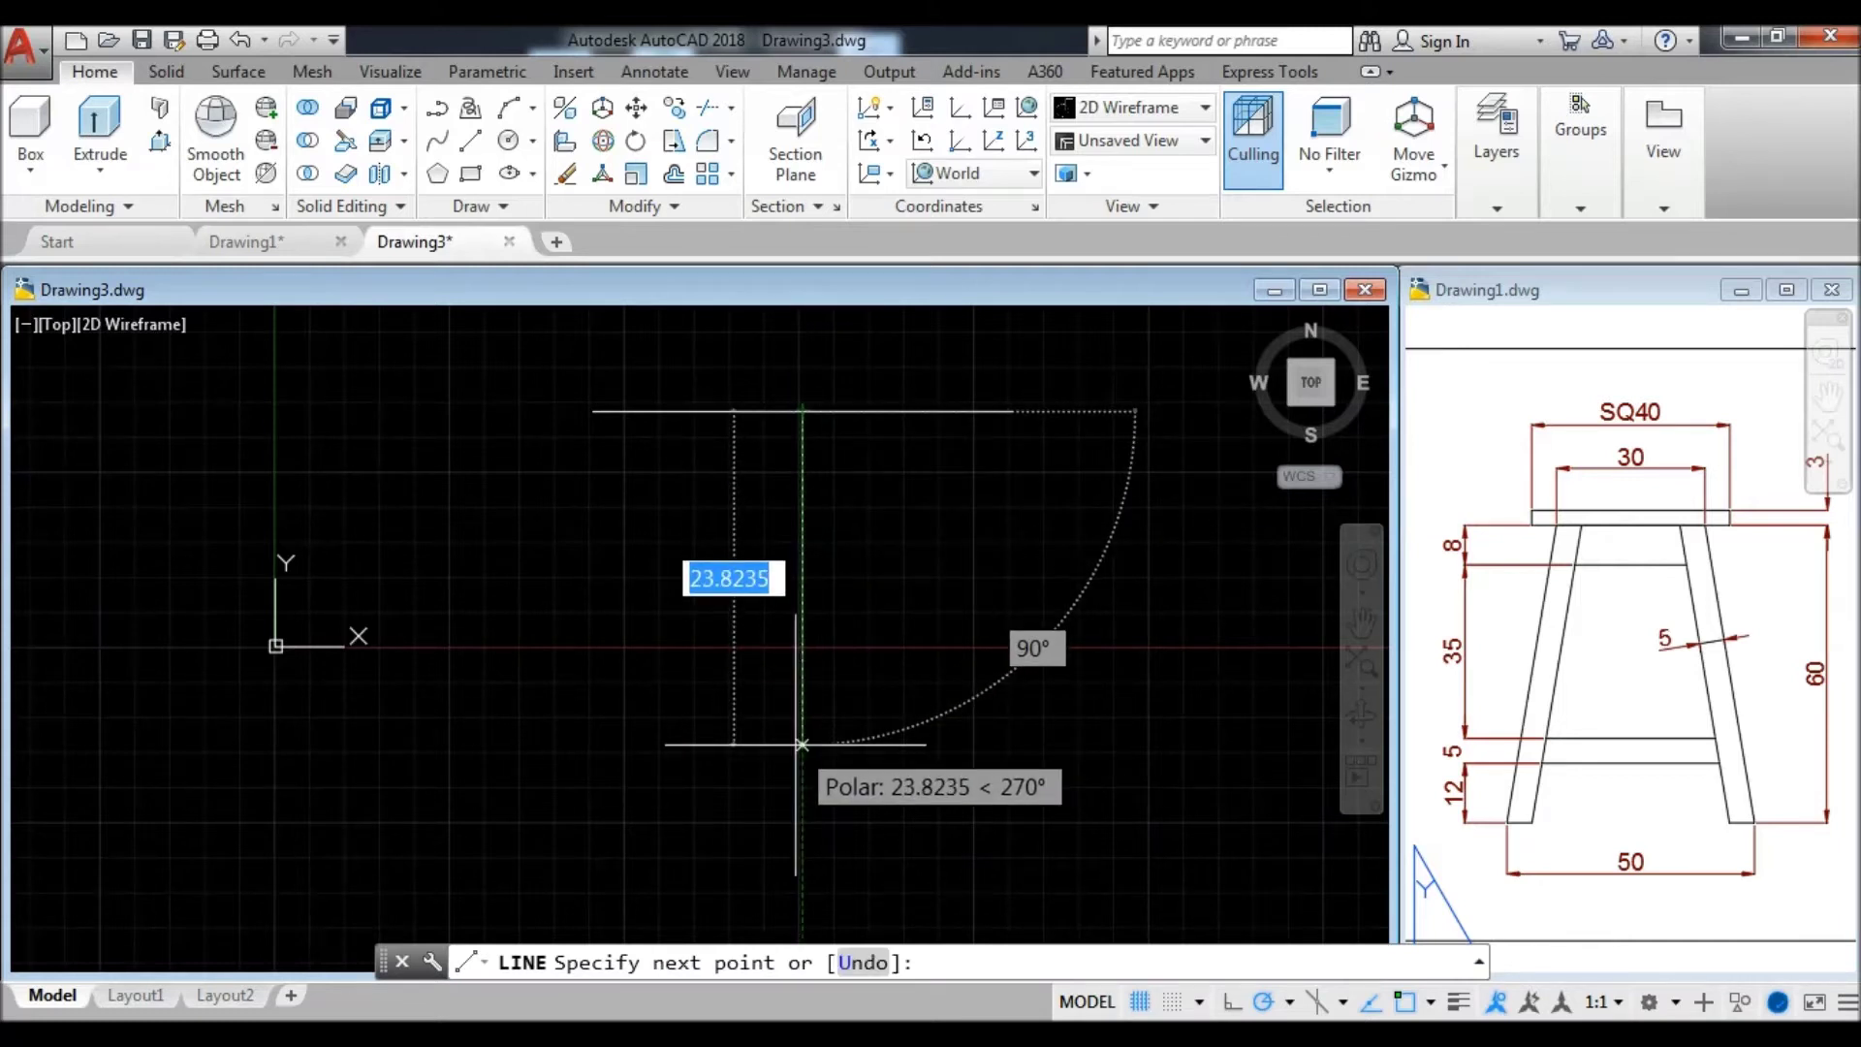
type("60")
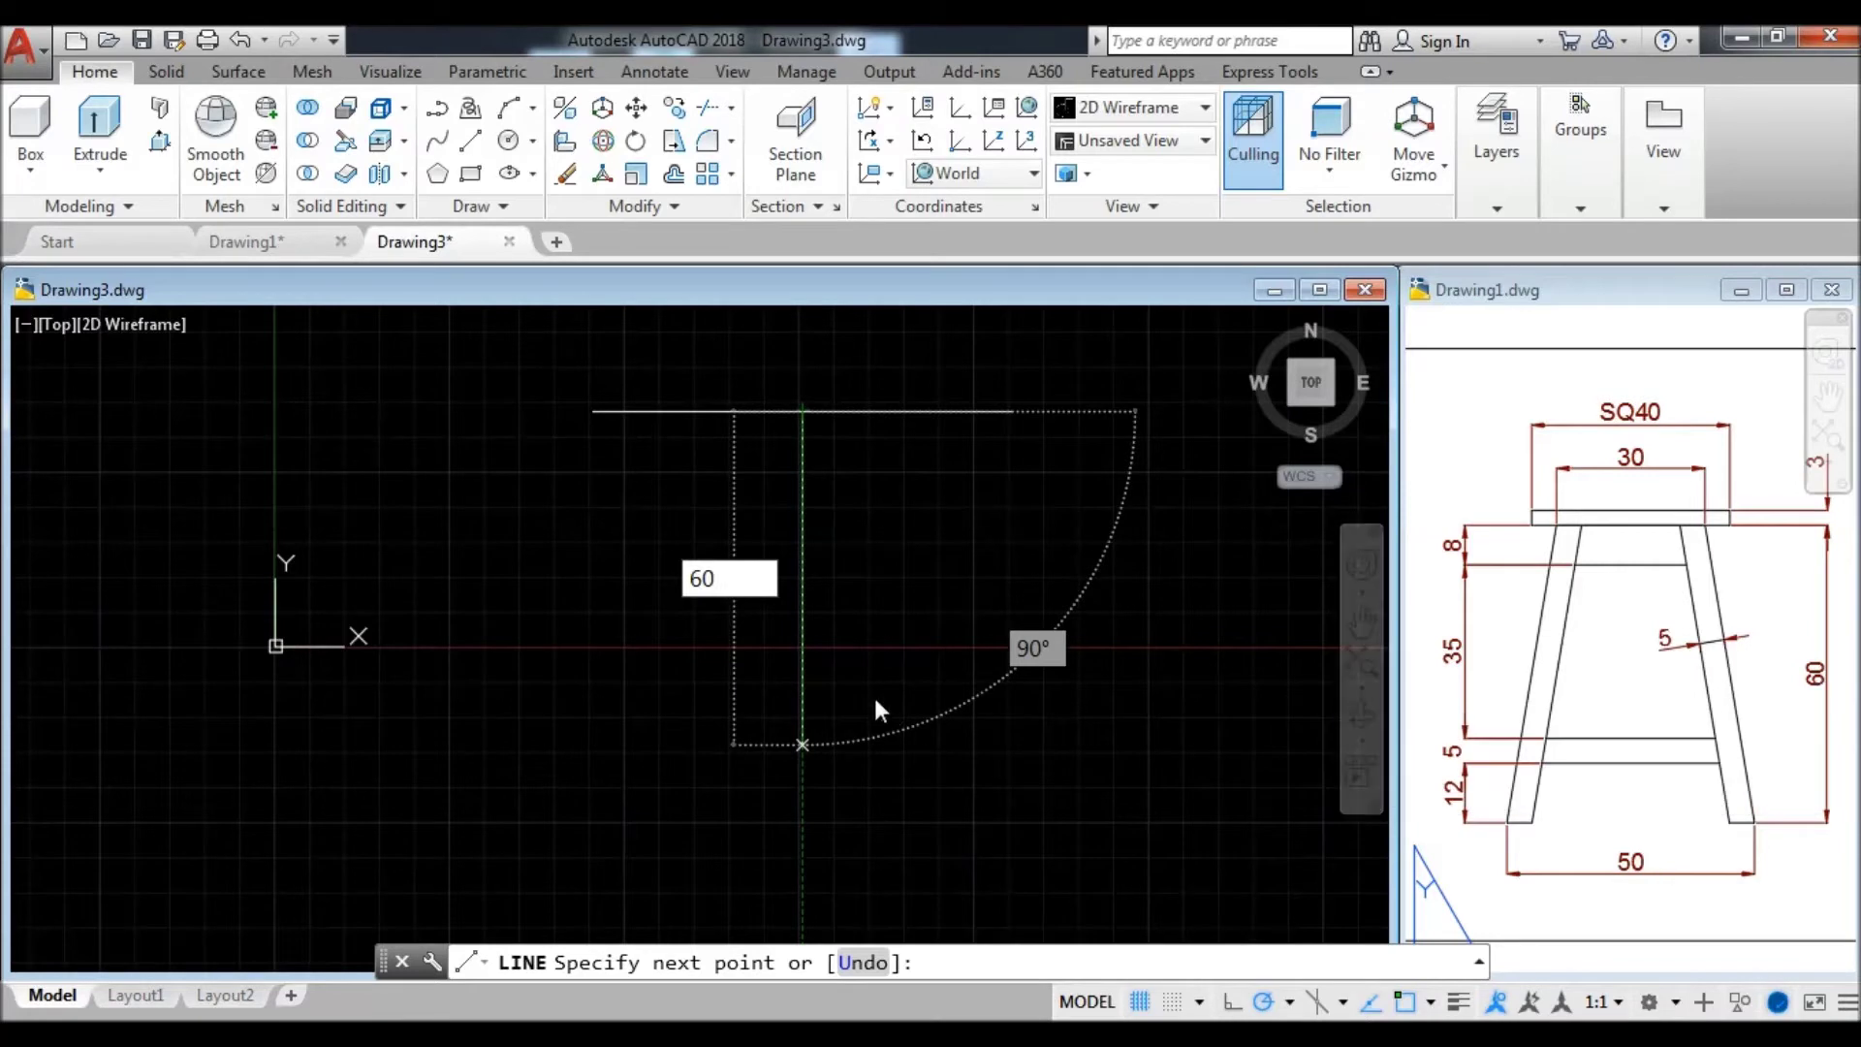
key("Return")
scroll(880, 711, "down", 4)
middle_click_drag(871, 548, 888, 547)
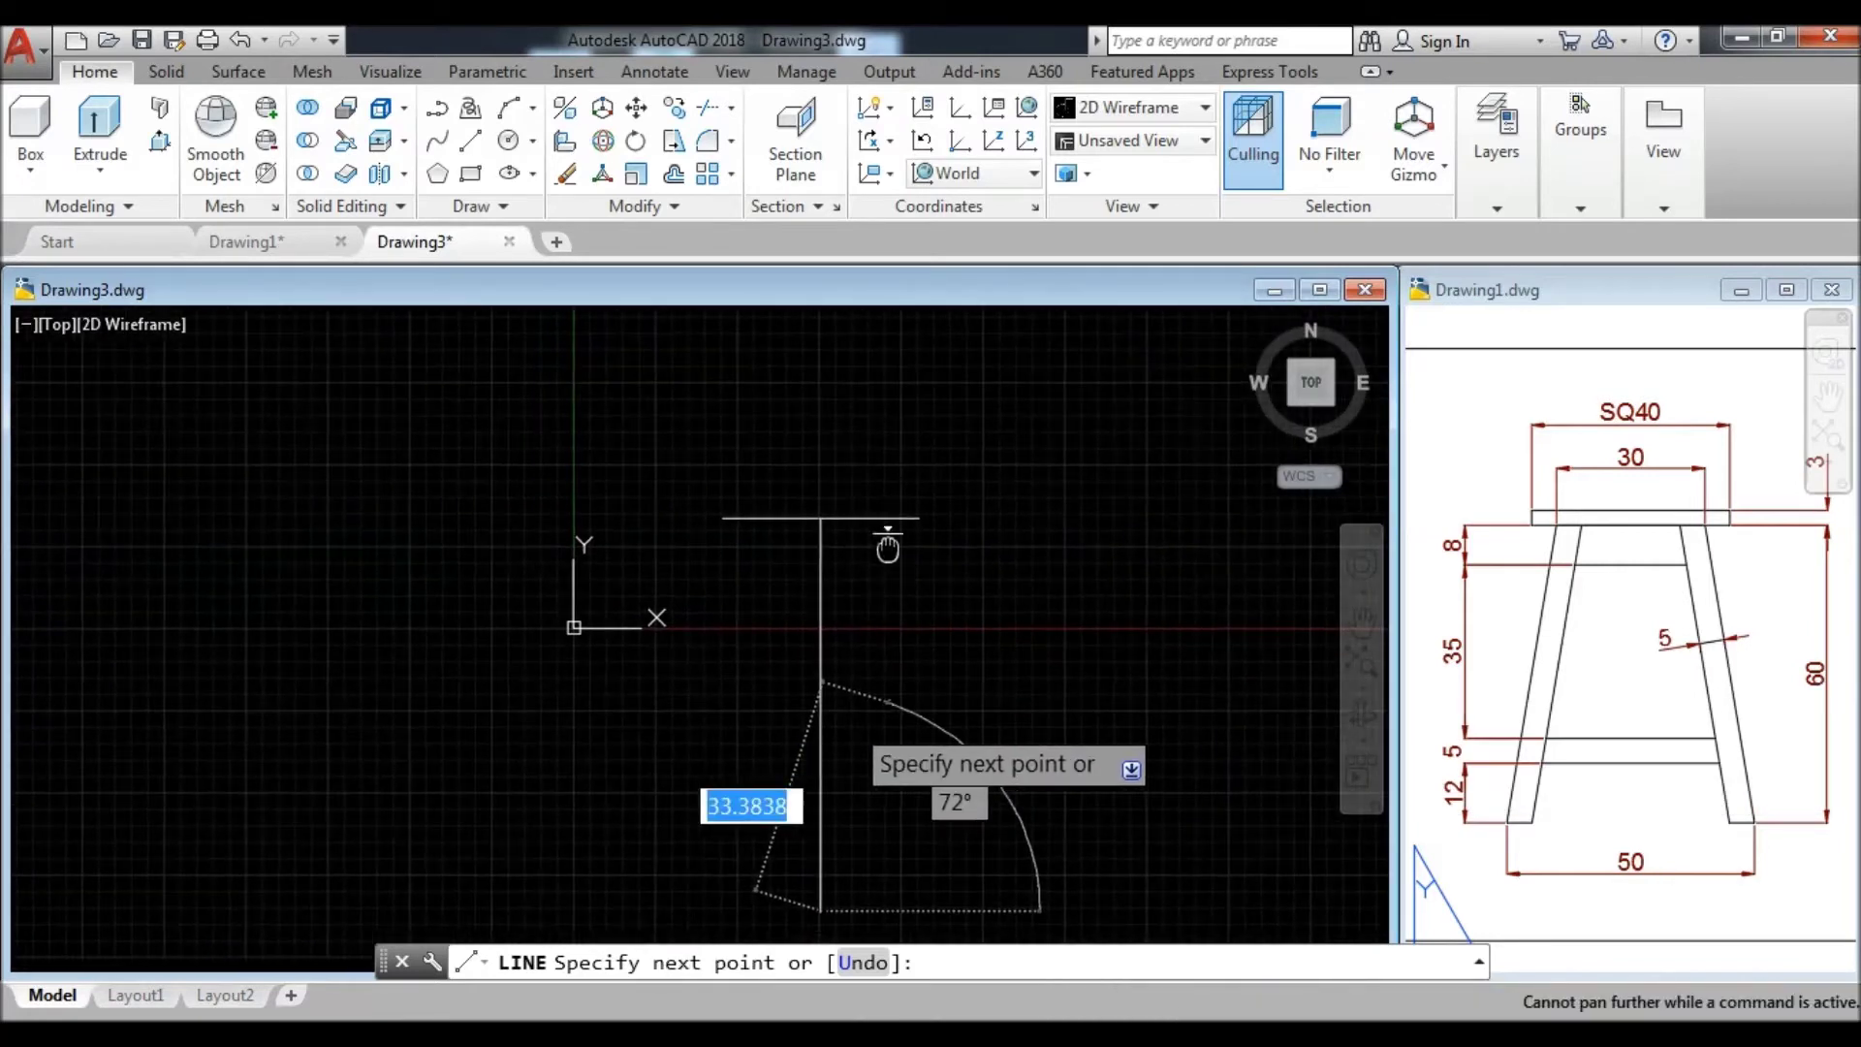
key("Escape")
type("z")
key("Return")
key("Escape")
scroll(901, 727, "up", 2)
scroll(897, 690, "down", 2)
middle_click_drag(898, 690, 893, 652)
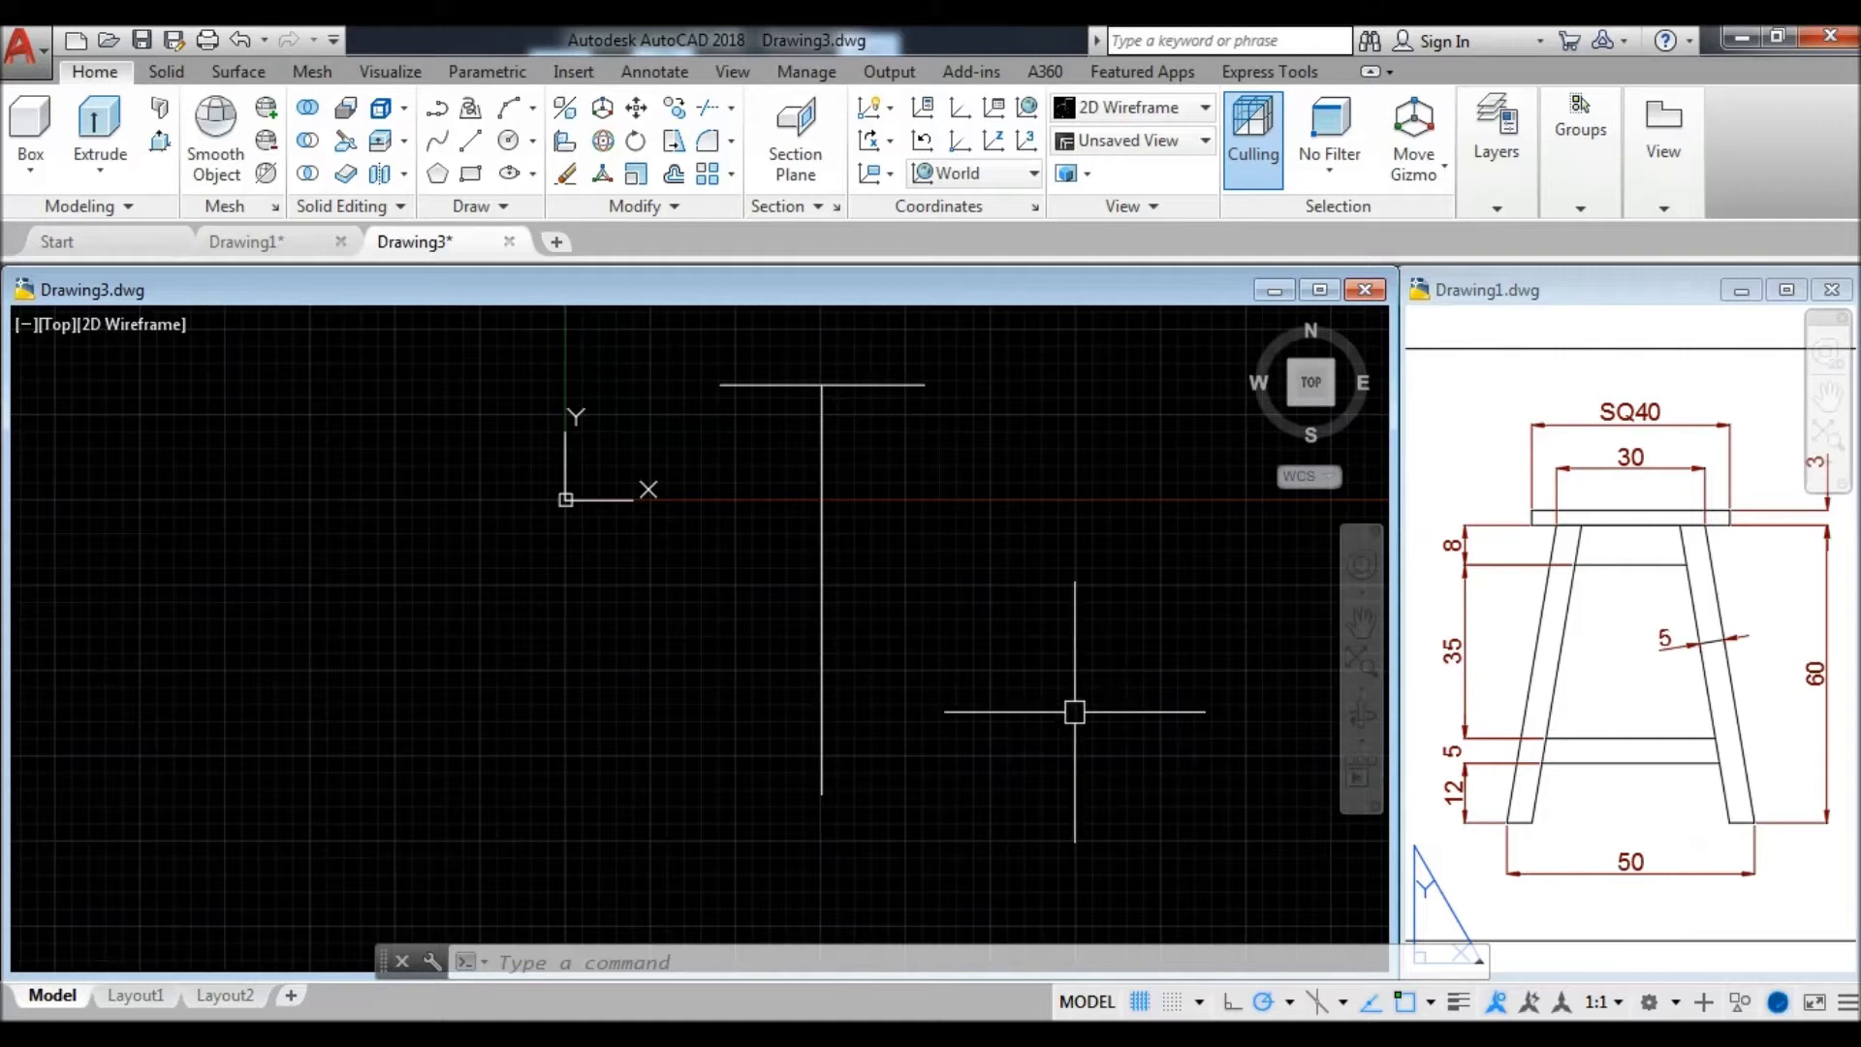
- Draw a 50-unit base line and centre it on the vertical line's bottom end
type("L")
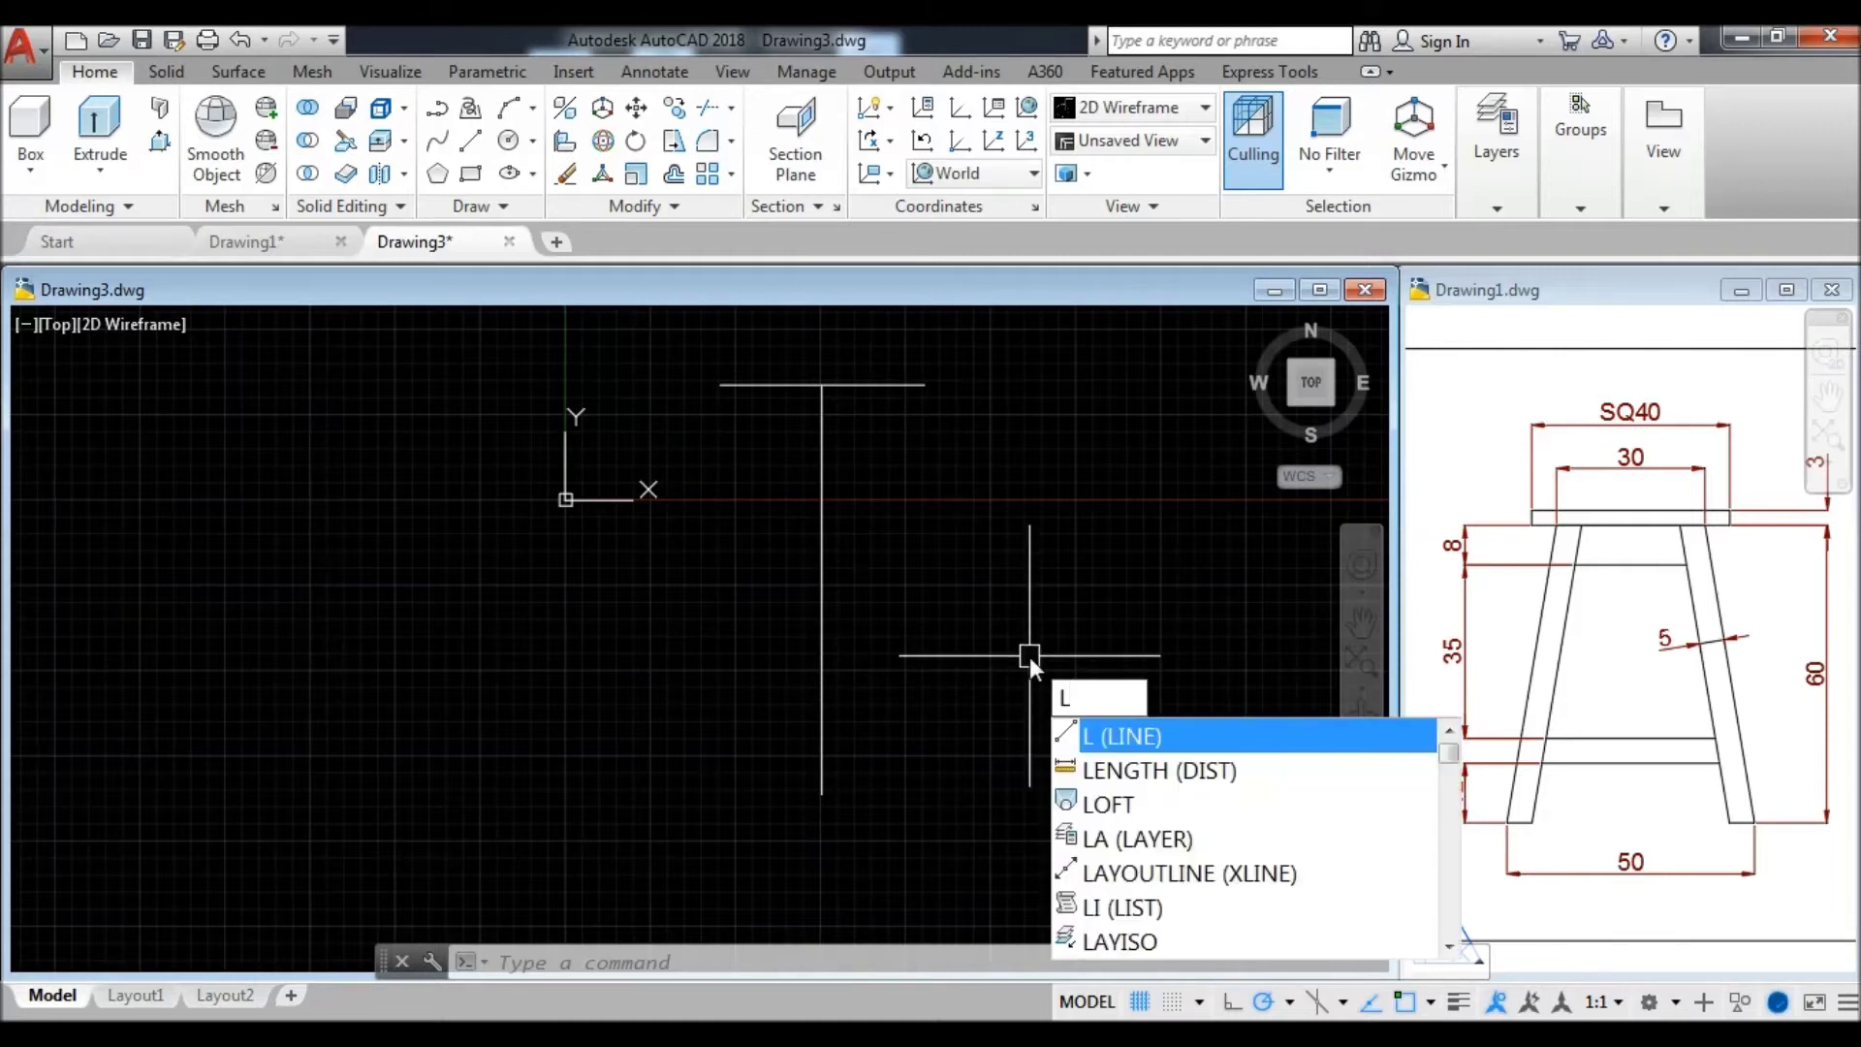
key("Return")
left_click(633, 806)
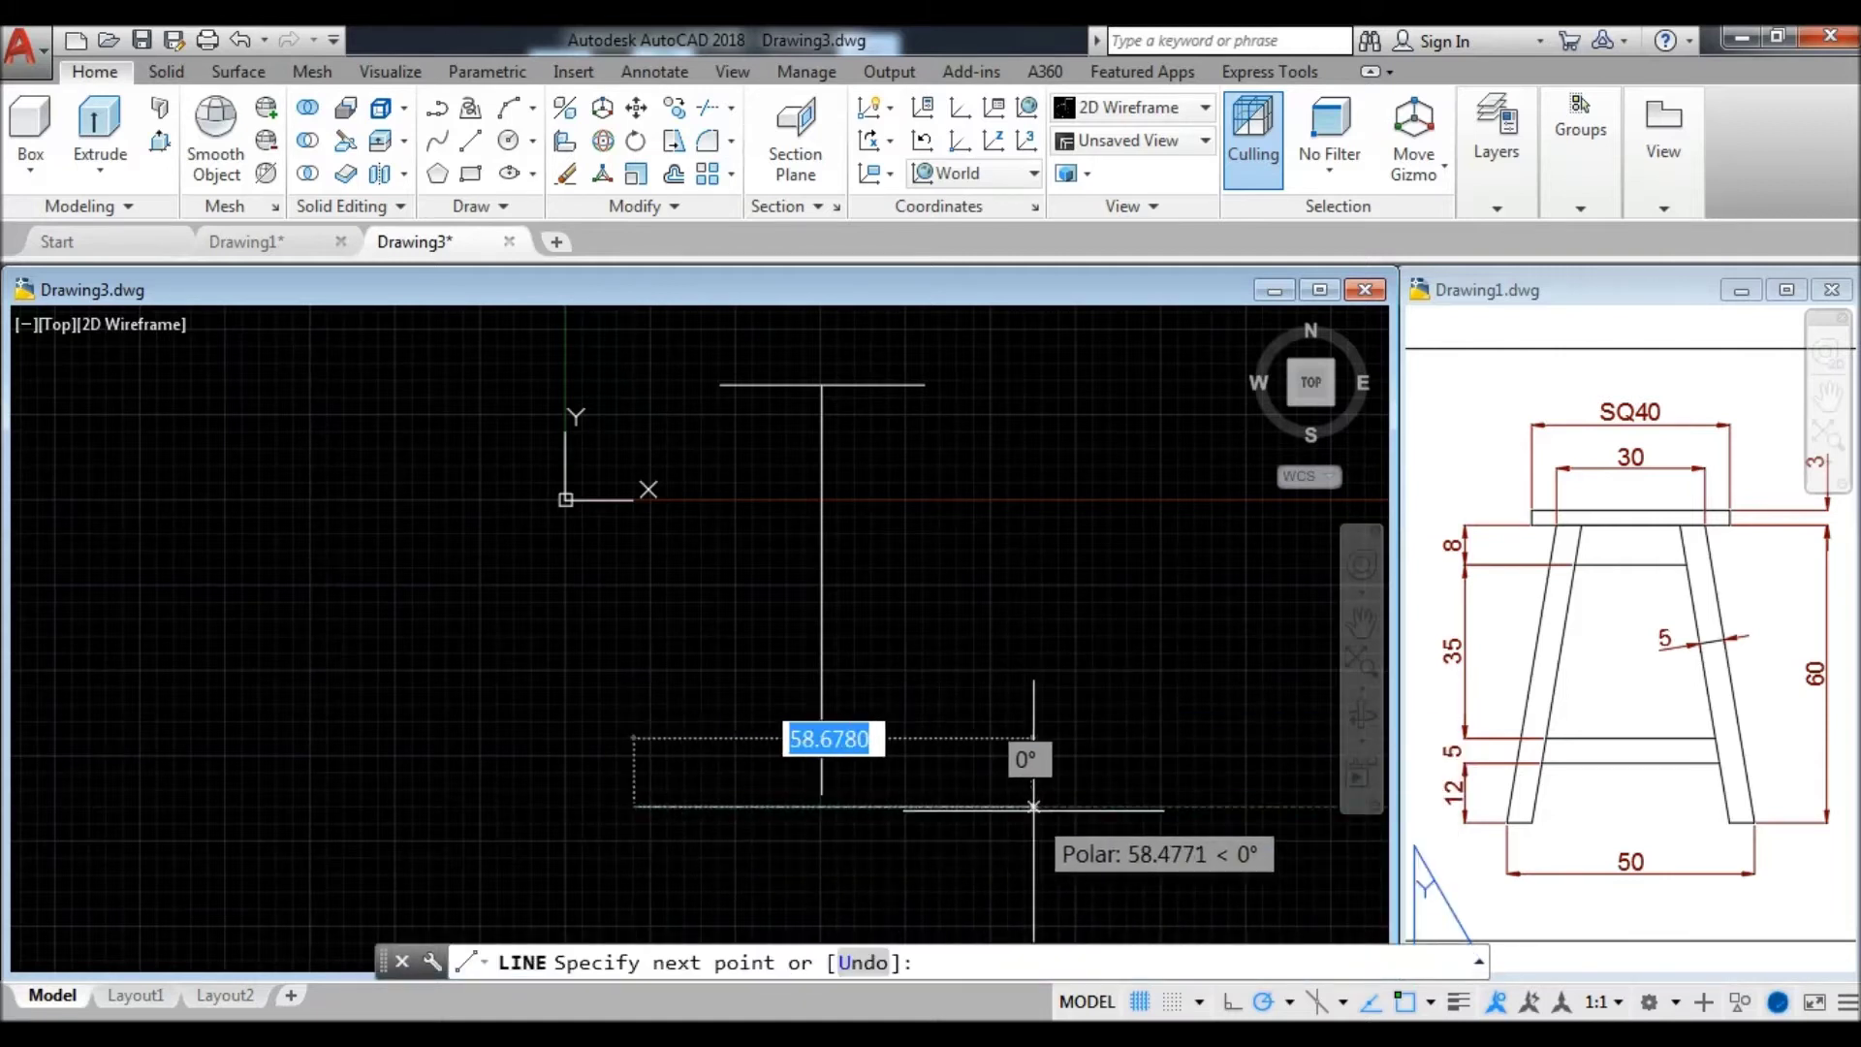
type("50")
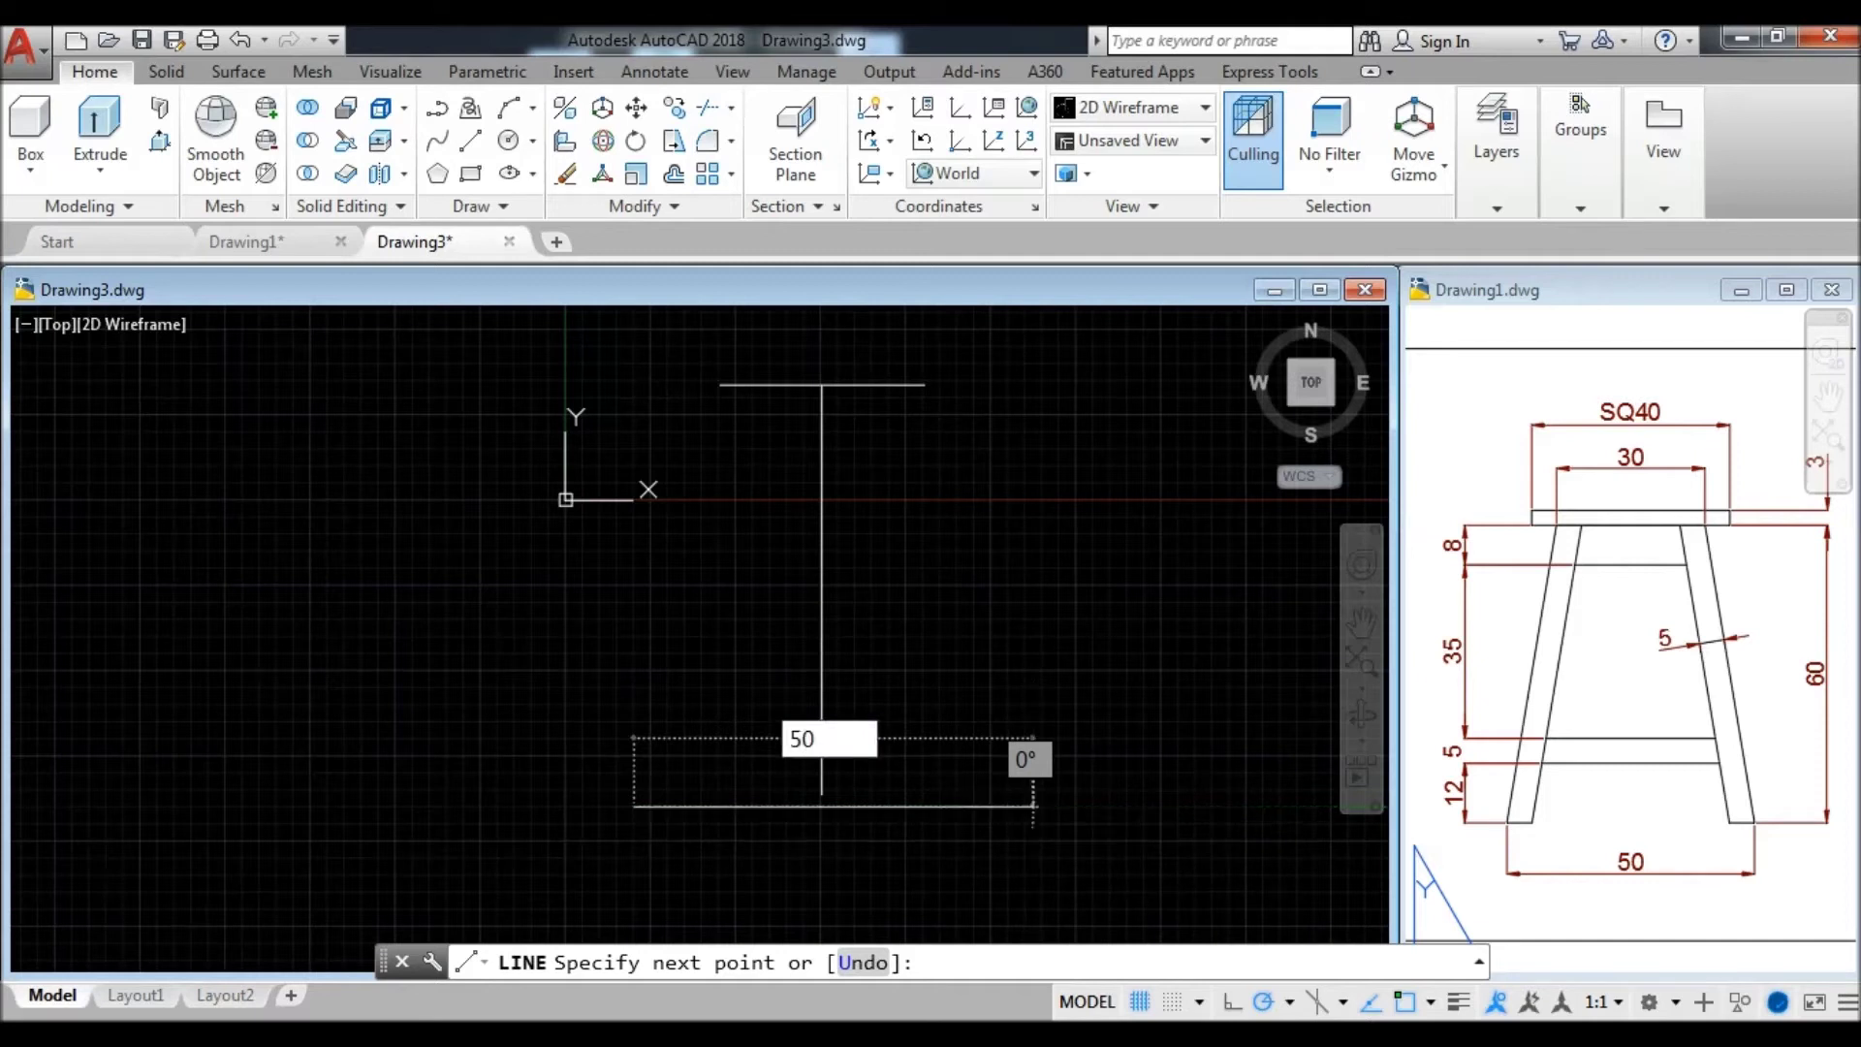
key("Return")
key("Return")
left_click(897, 807)
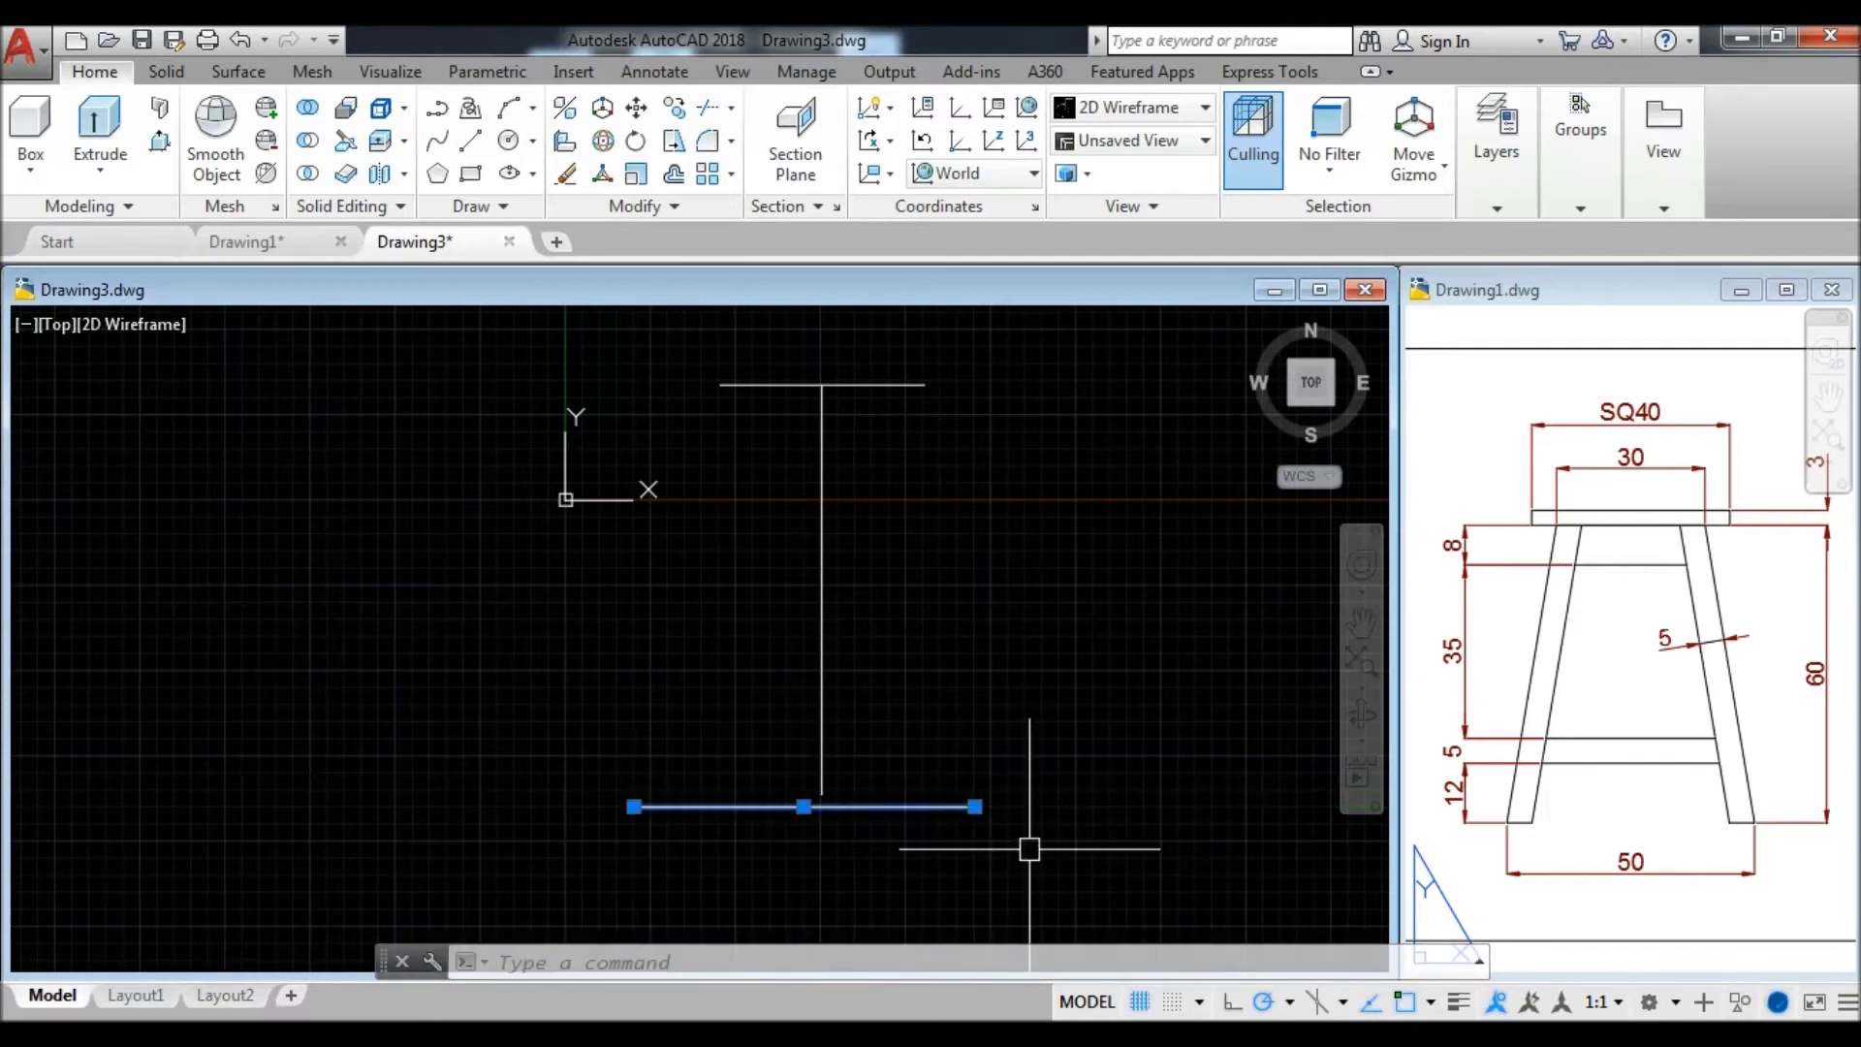
left_click(803, 806)
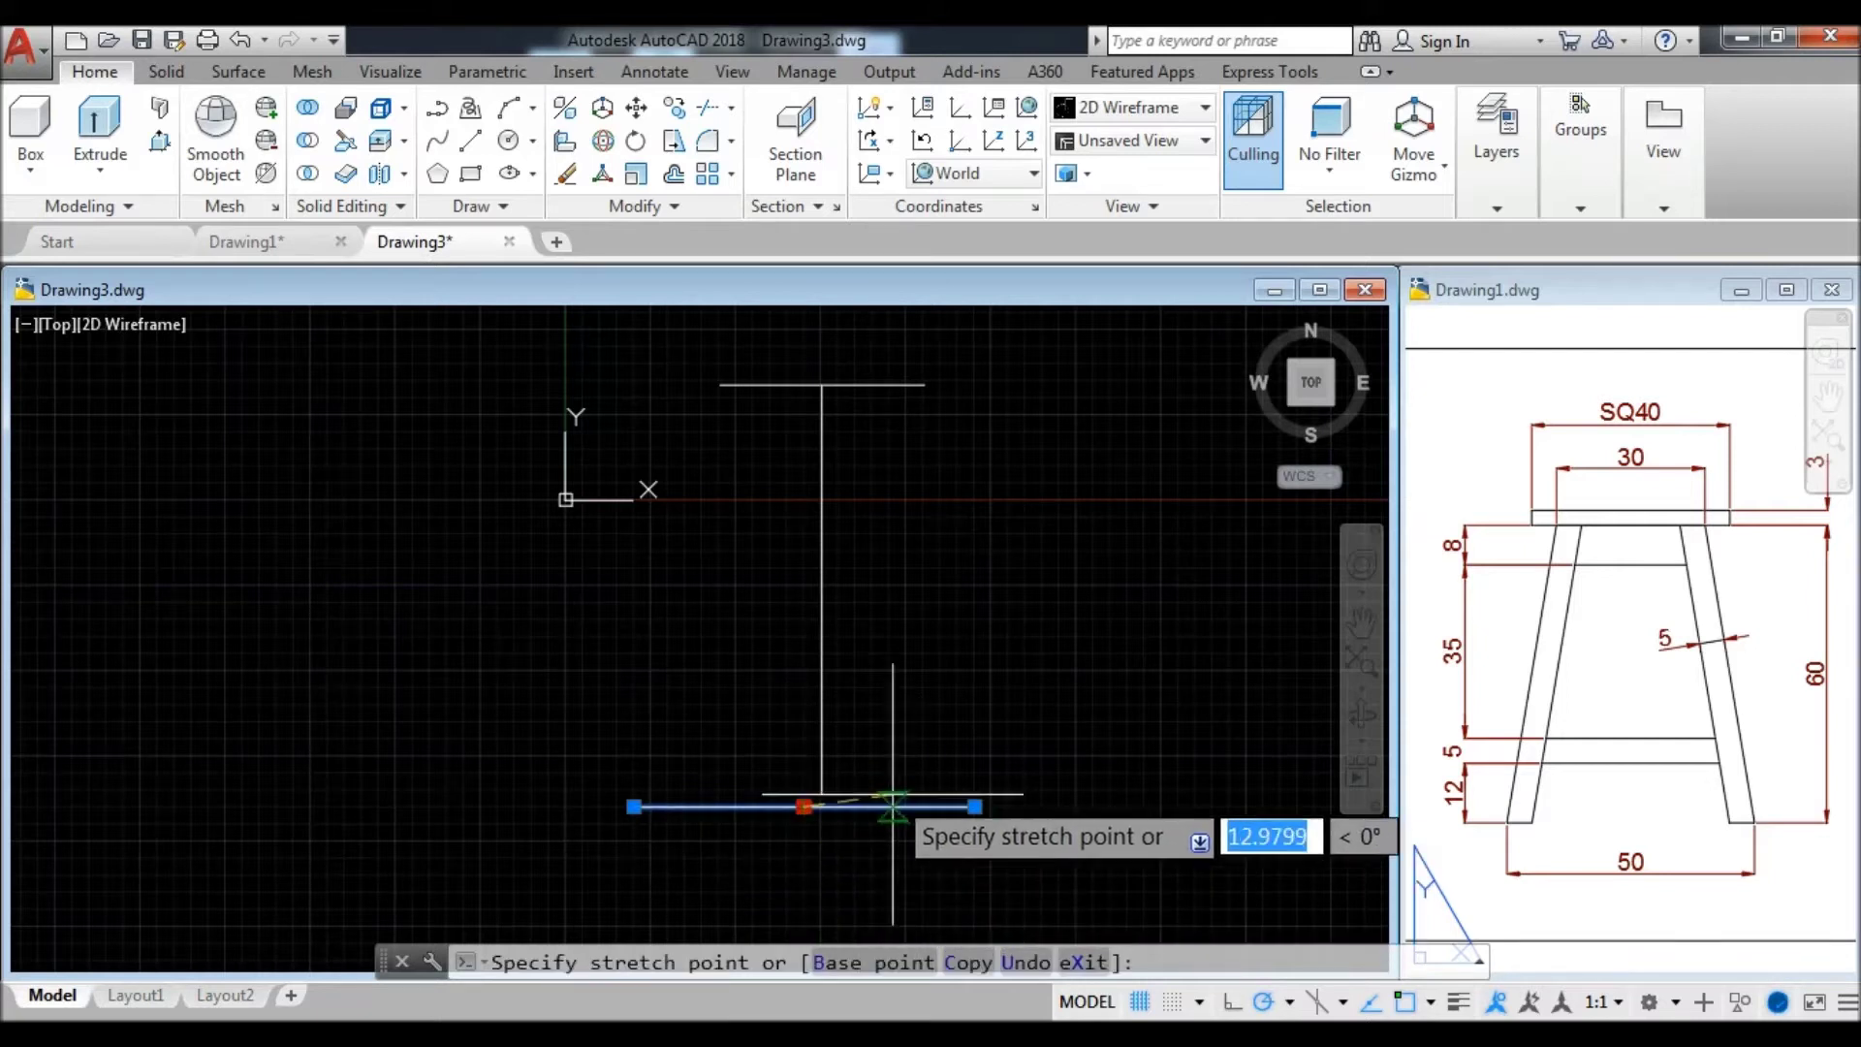
left_click(822, 793)
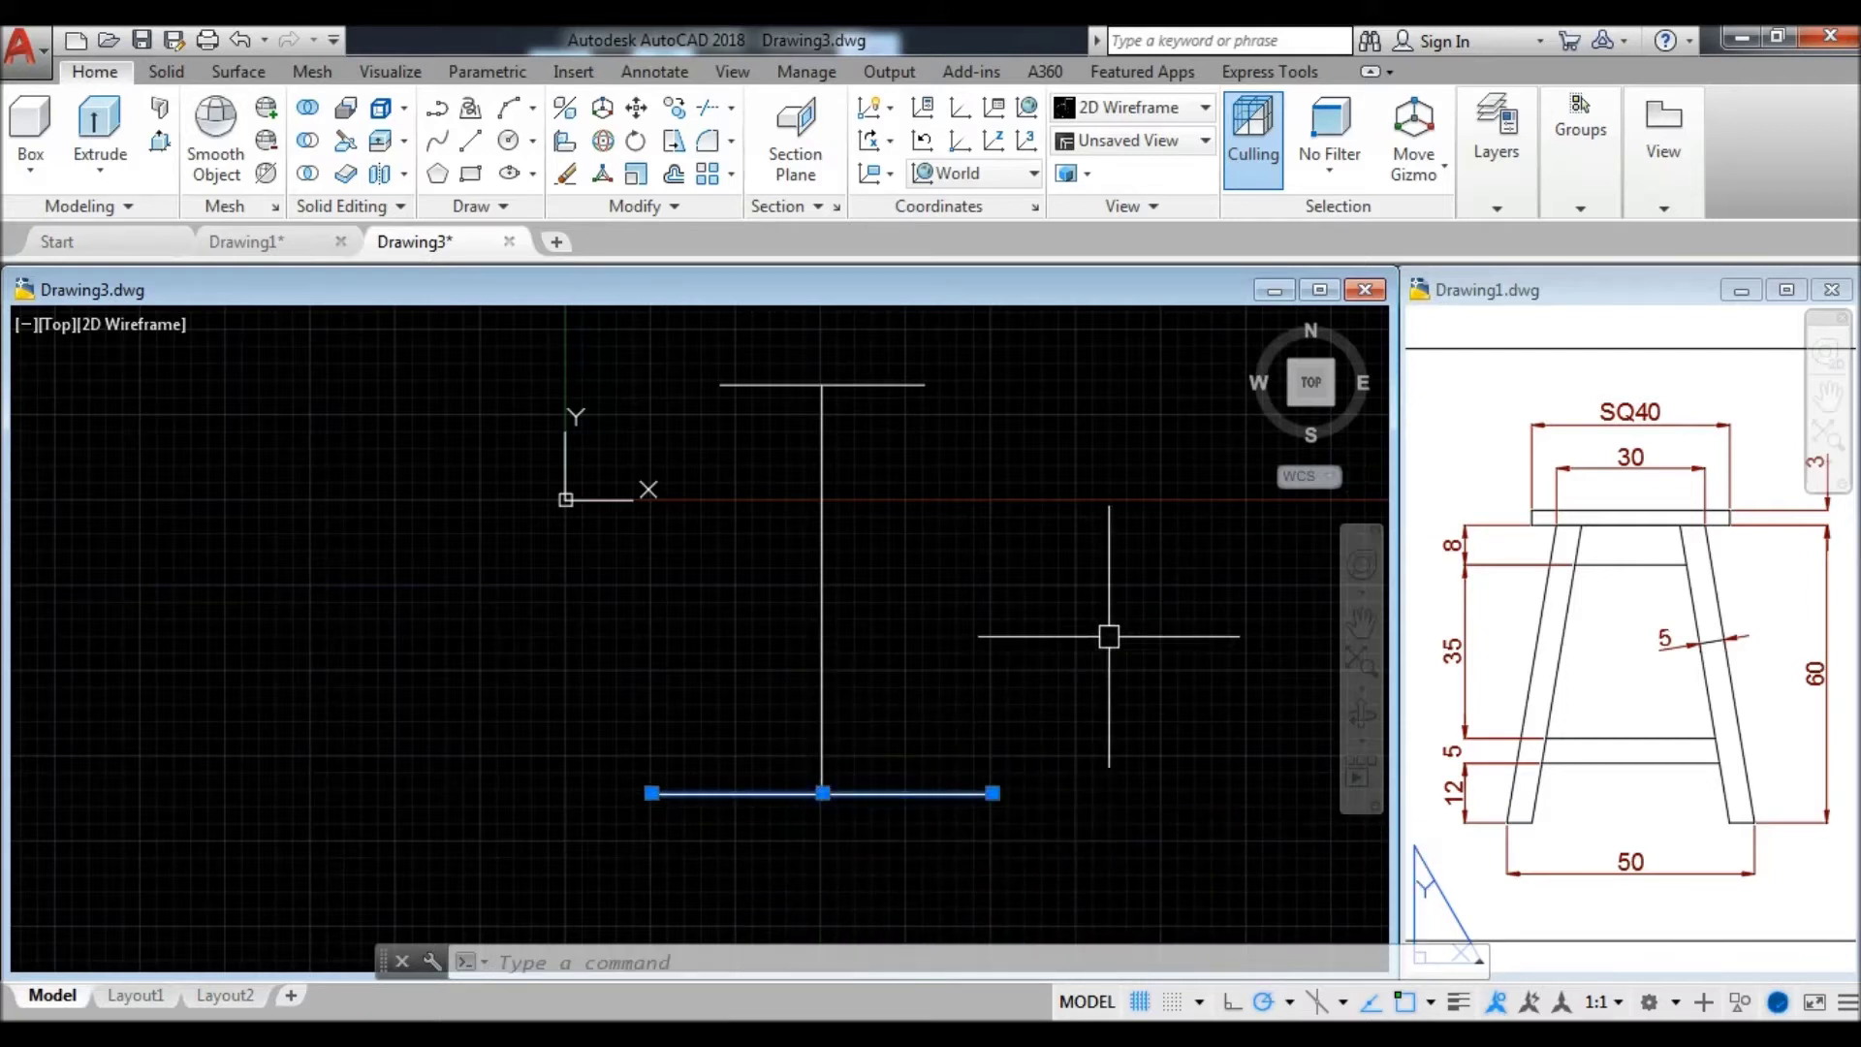
key("Escape")
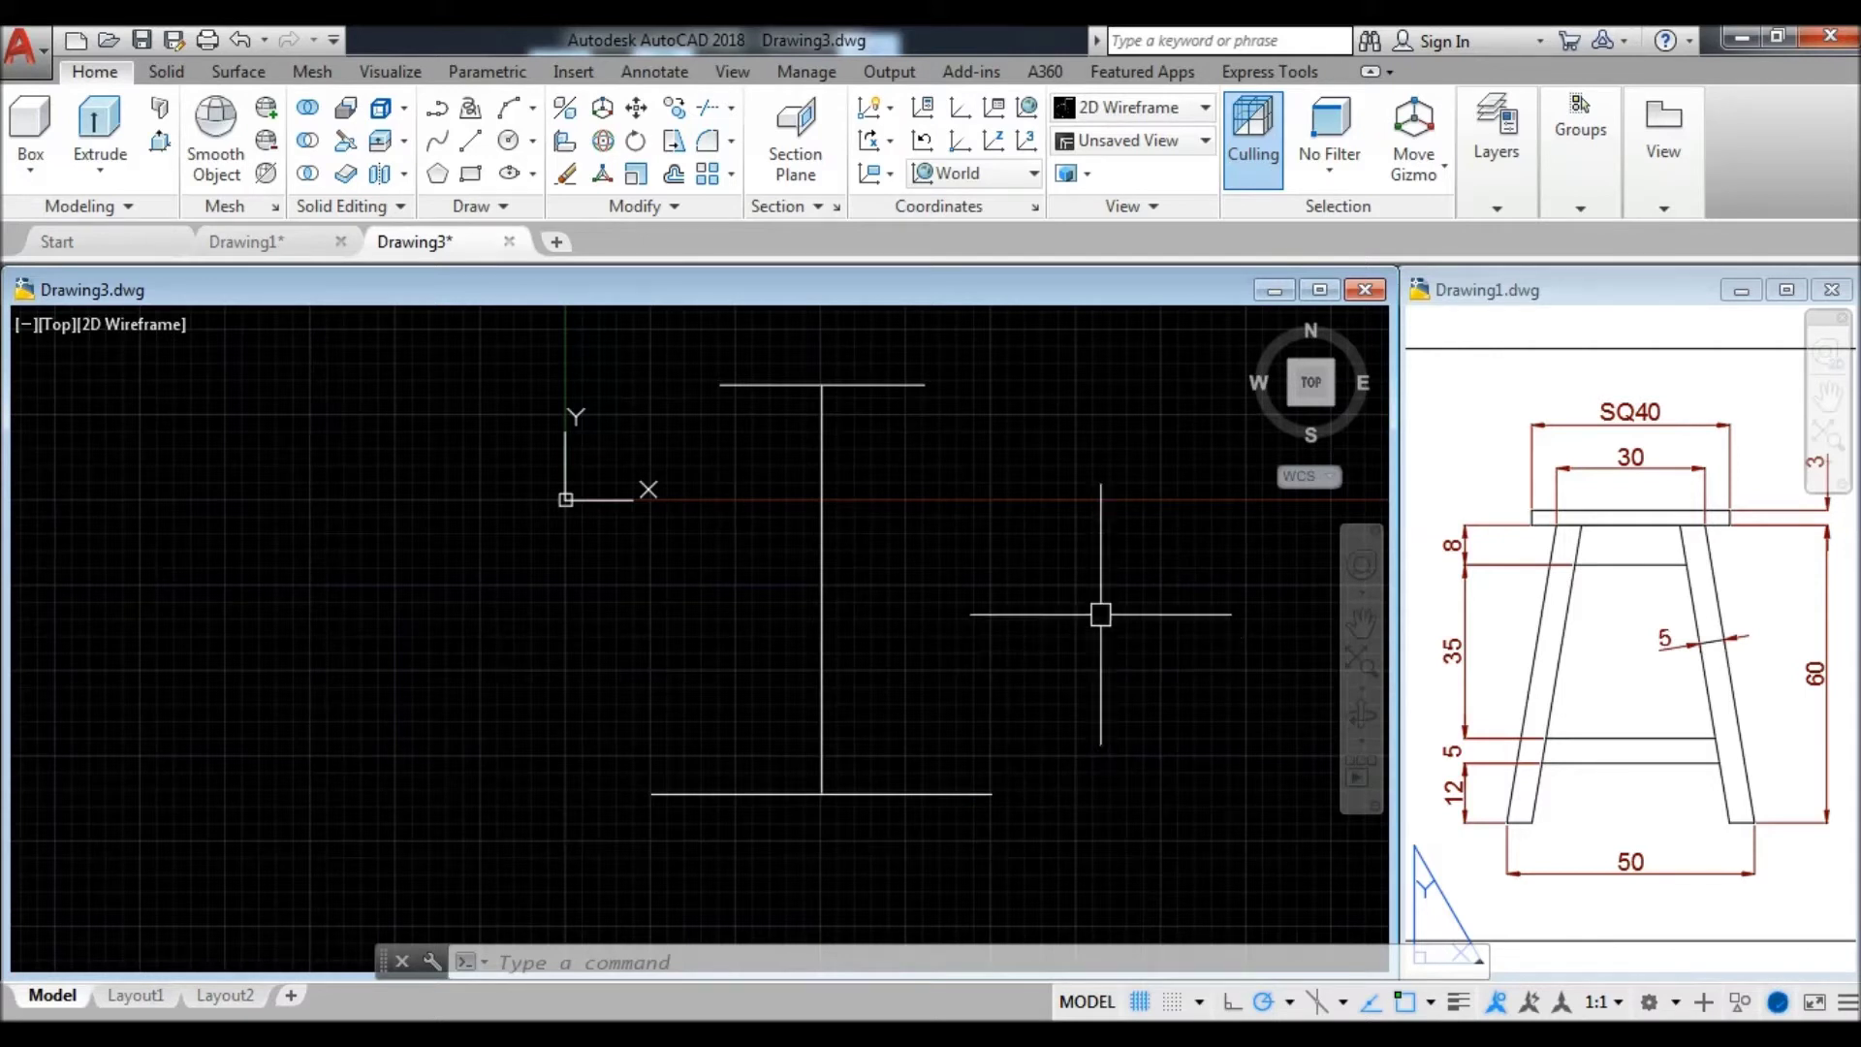
- Join the top line's ends to the base line's ends with two slanted side lines
type("l")
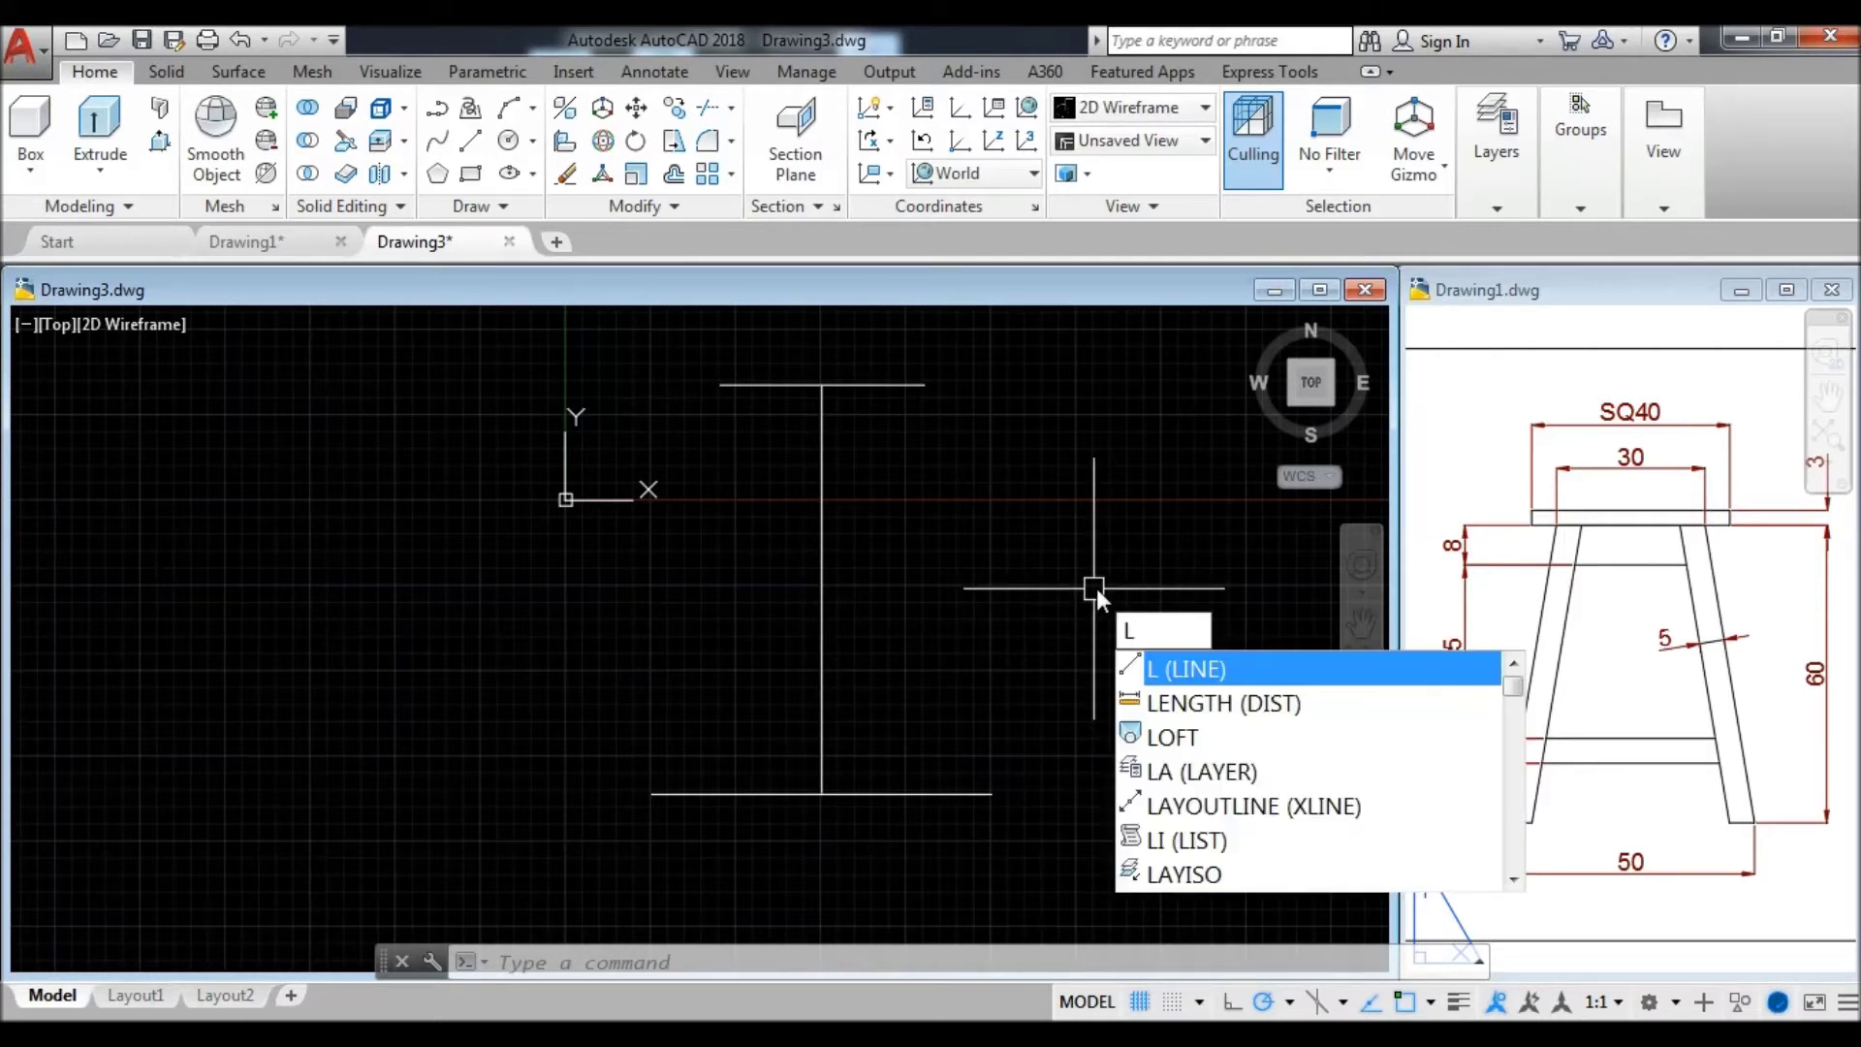
key("Return")
left_click(720, 384)
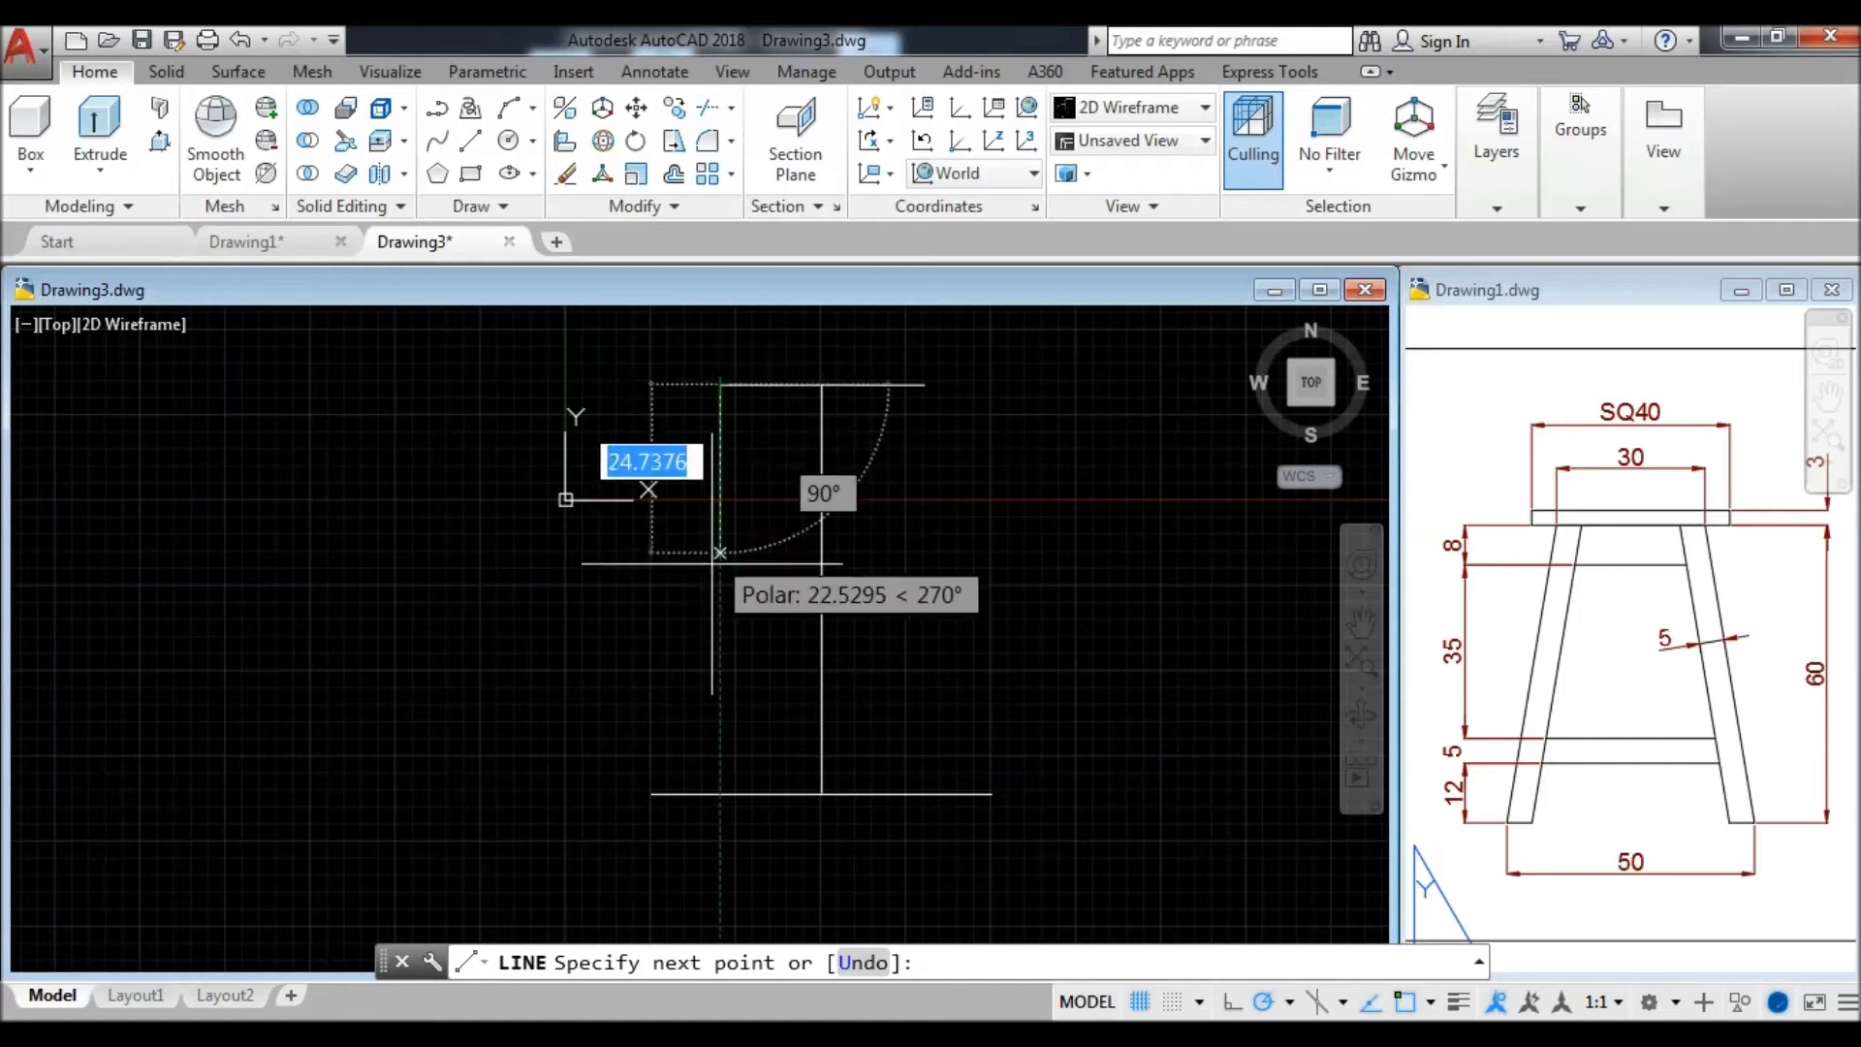
left_click(647, 790)
key("Escape")
key("Return")
left_click(923, 385)
left_click(992, 793)
key("Escape")
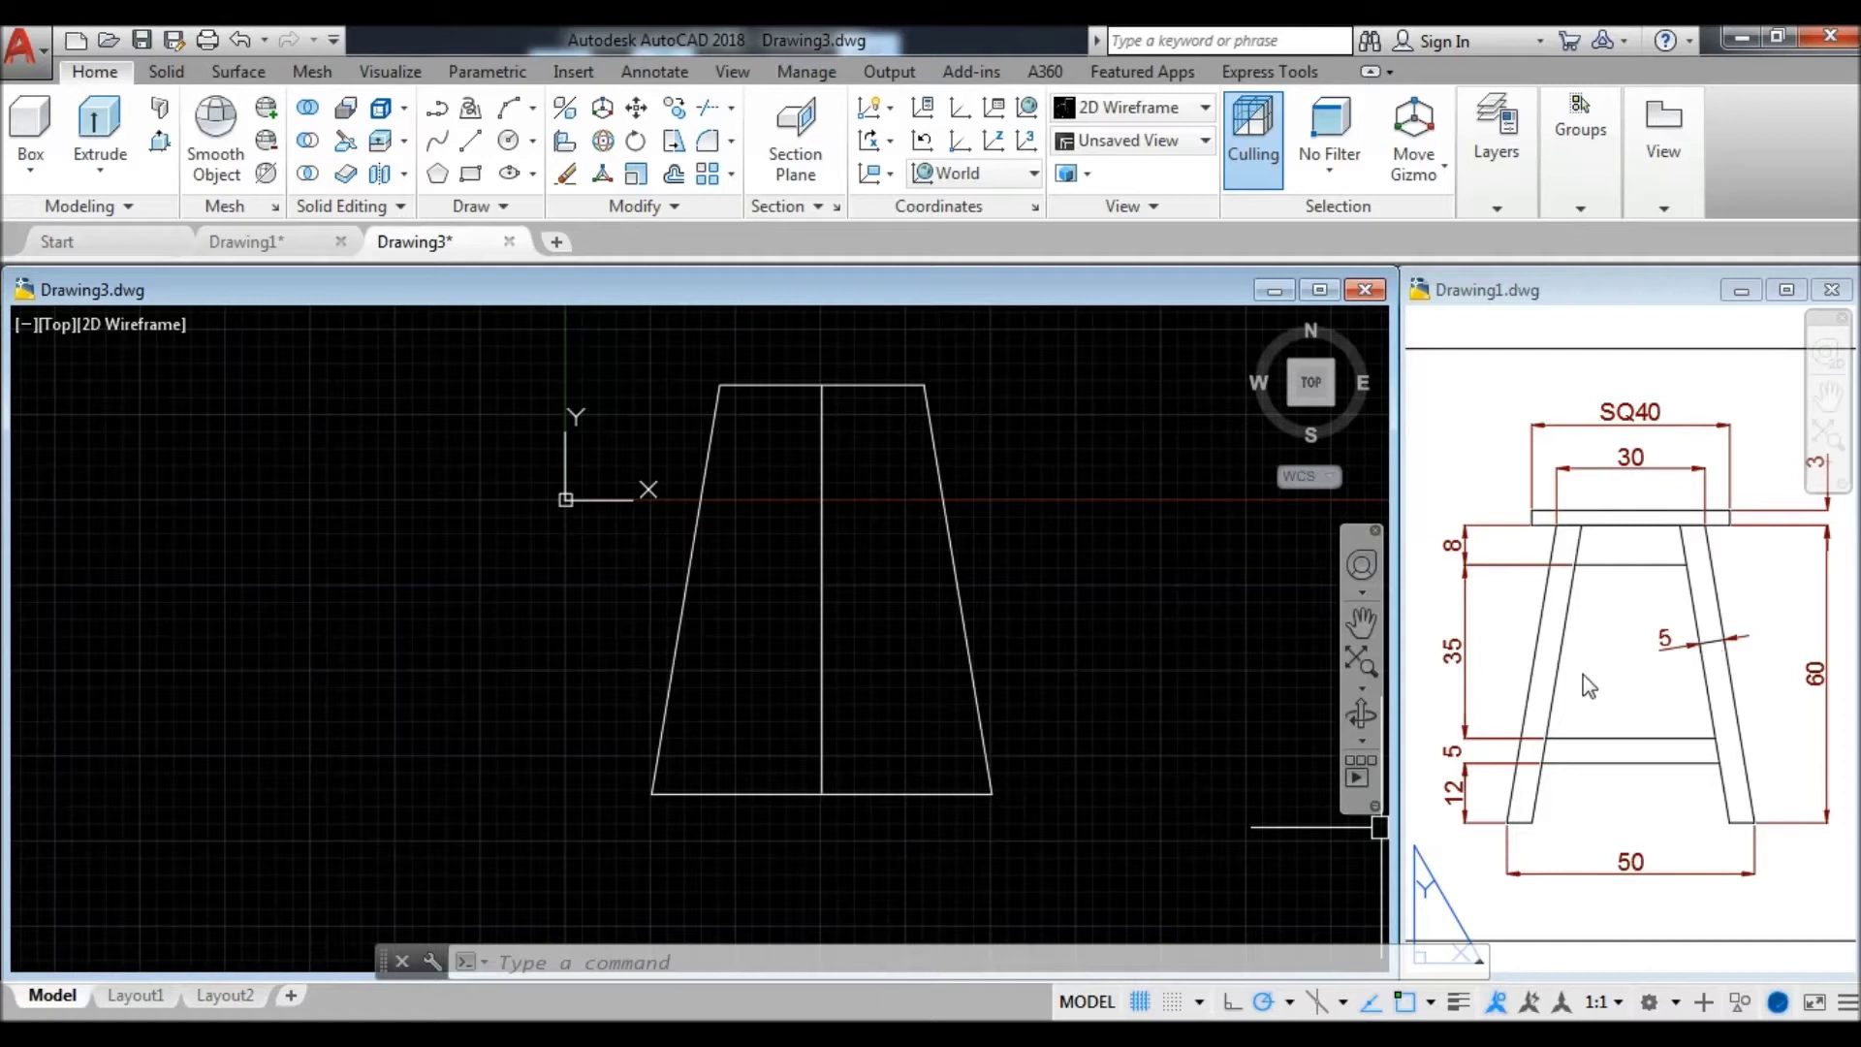
- Offset the right and left slanted sides 5 units toward the trapezoid's inside
type("O")
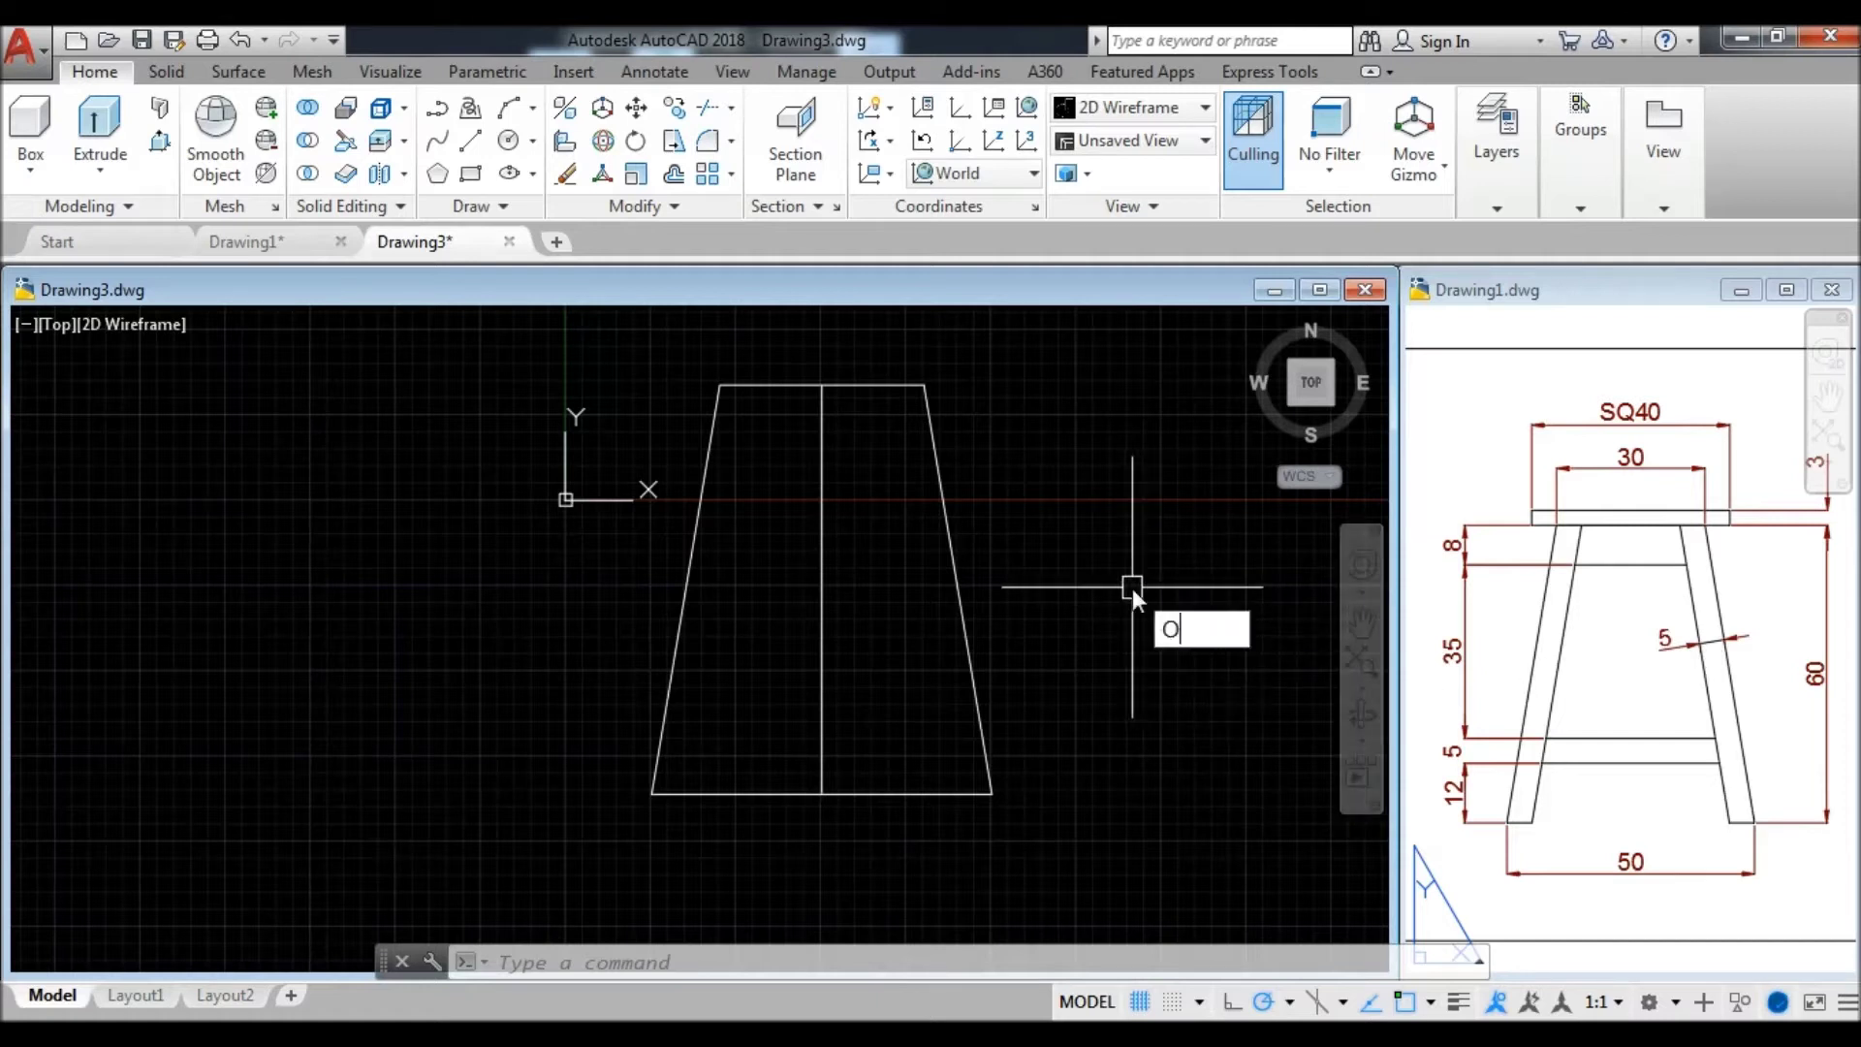
key("Return")
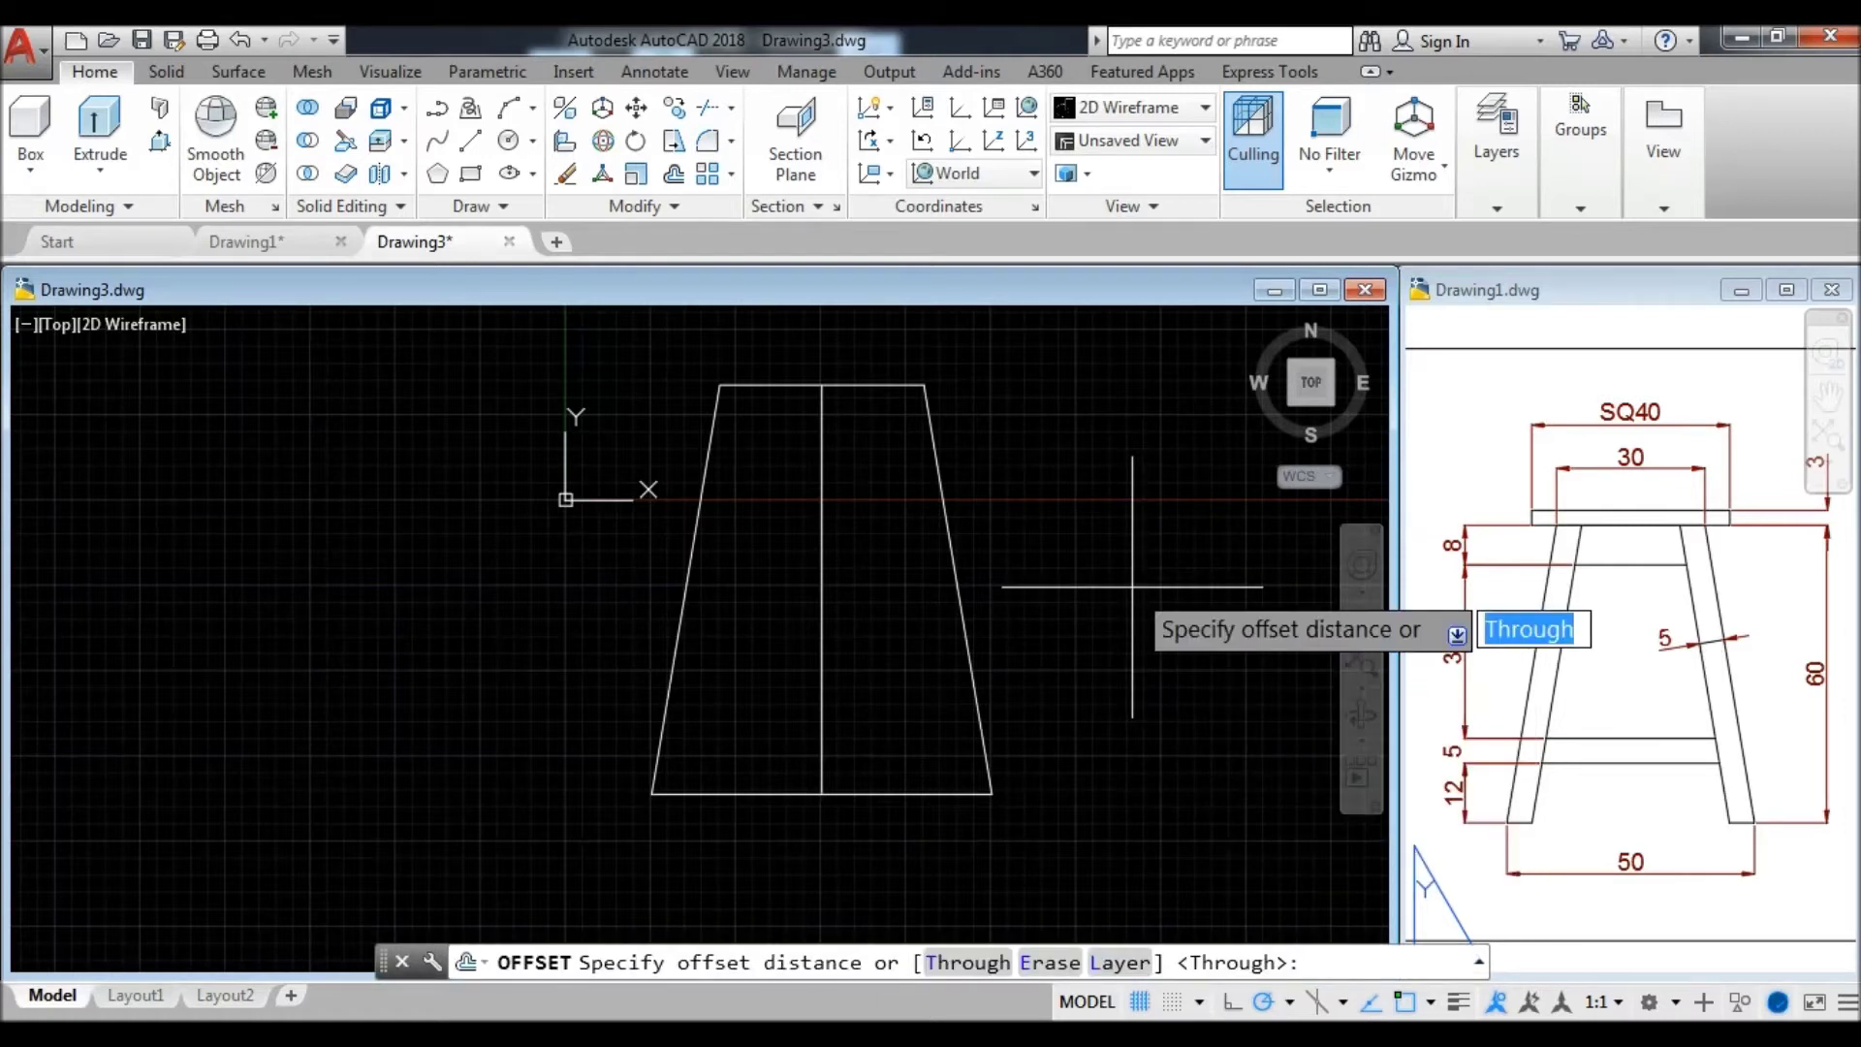
type("5")
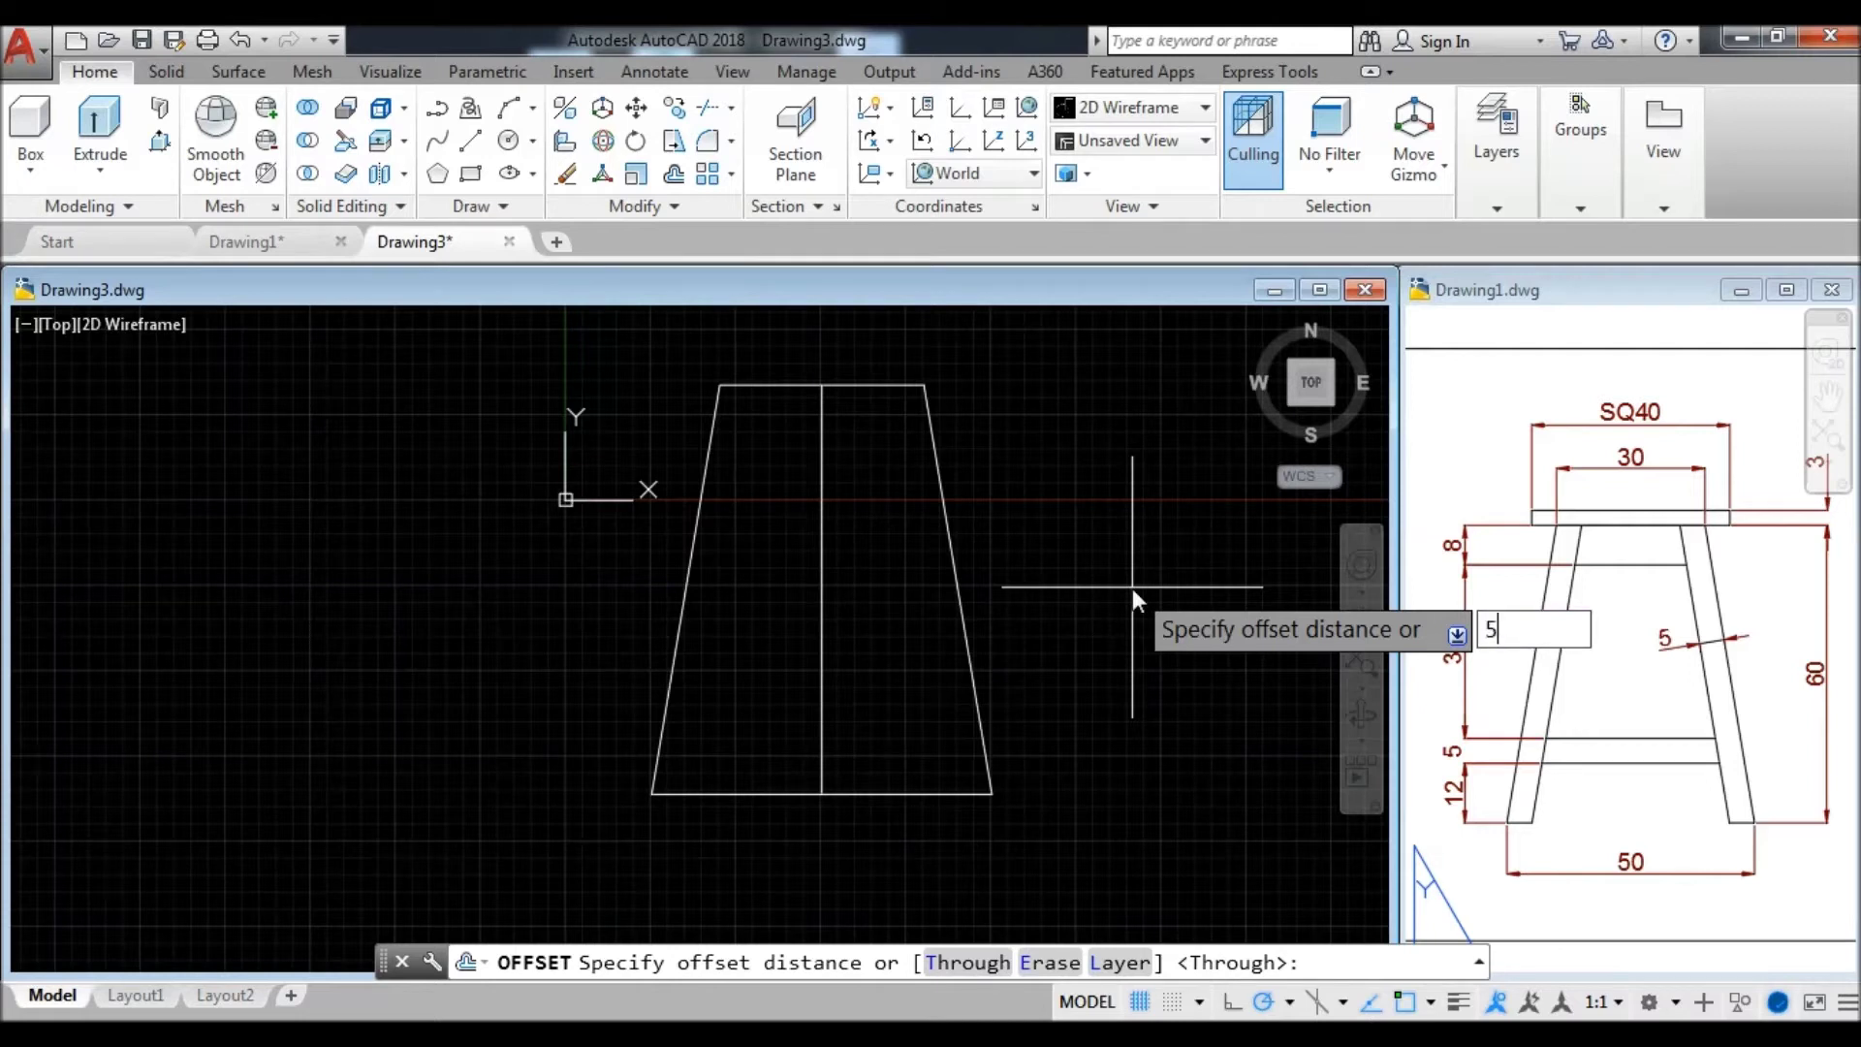
key("Return")
left_click(972, 621)
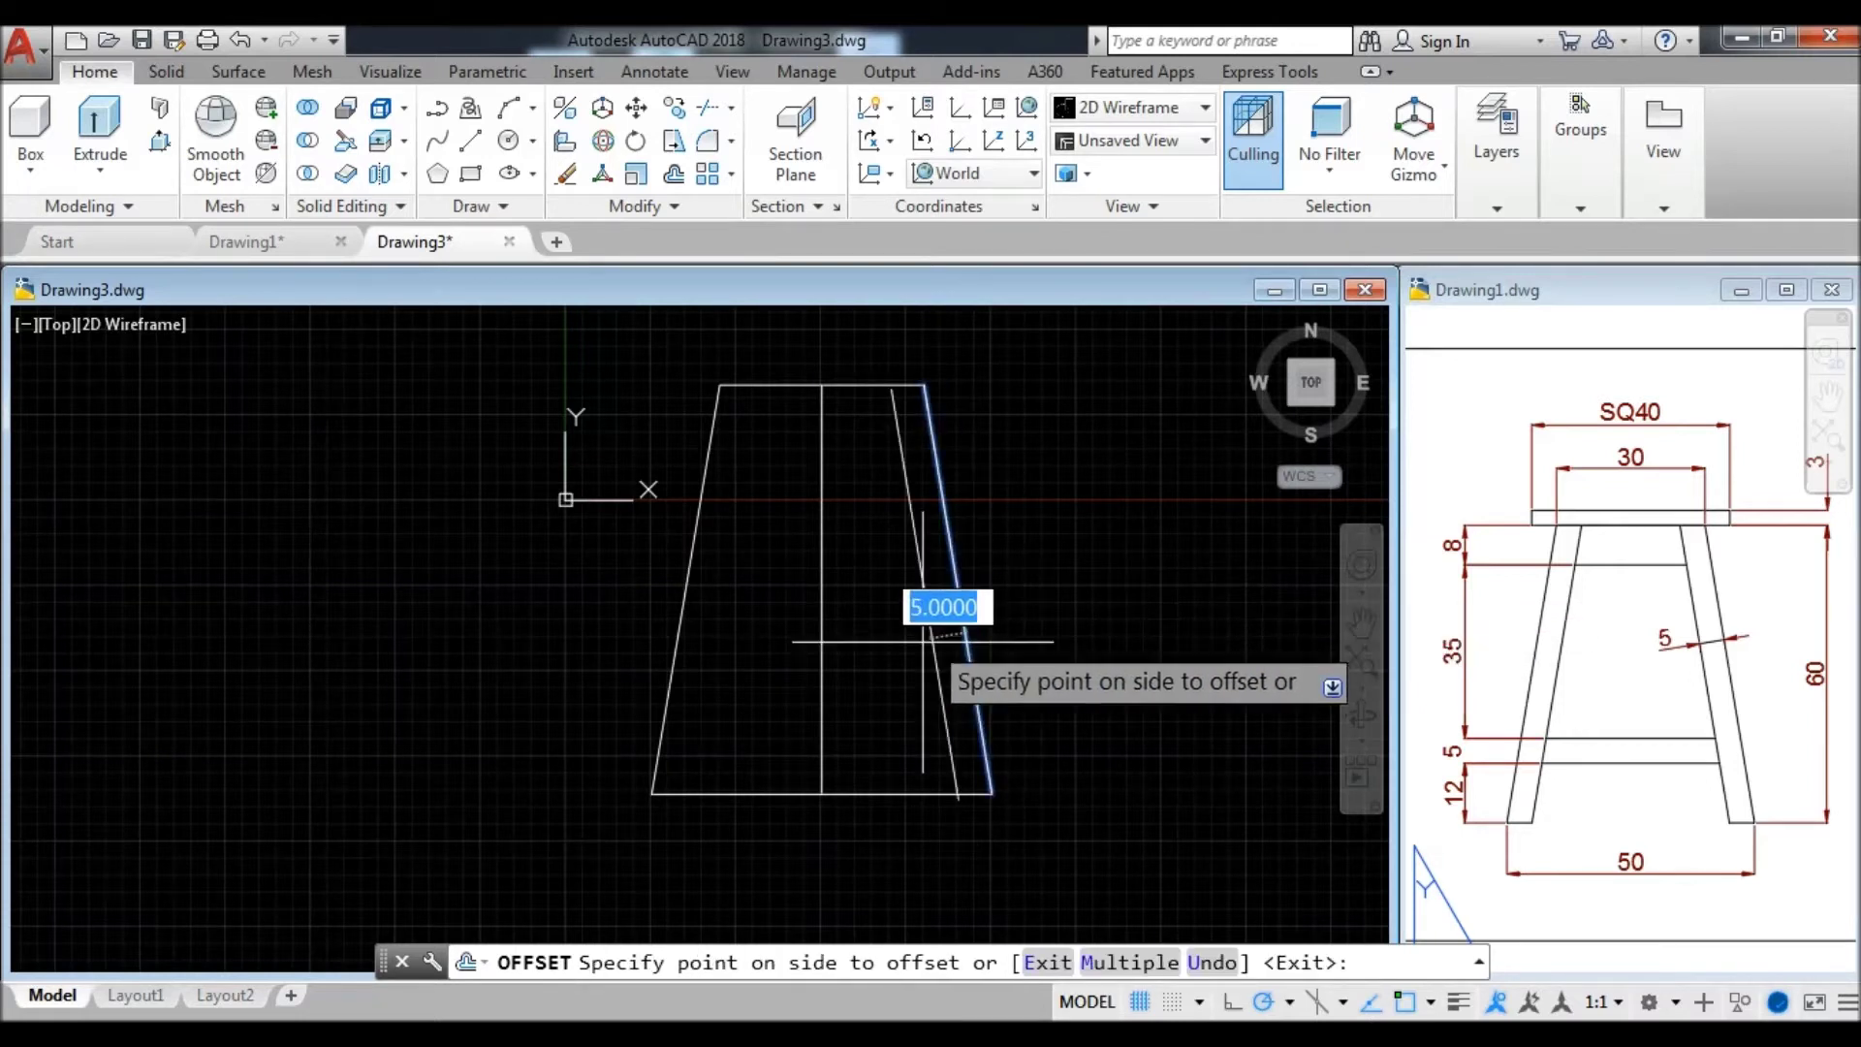
left_click(854, 665)
left_click(681, 613)
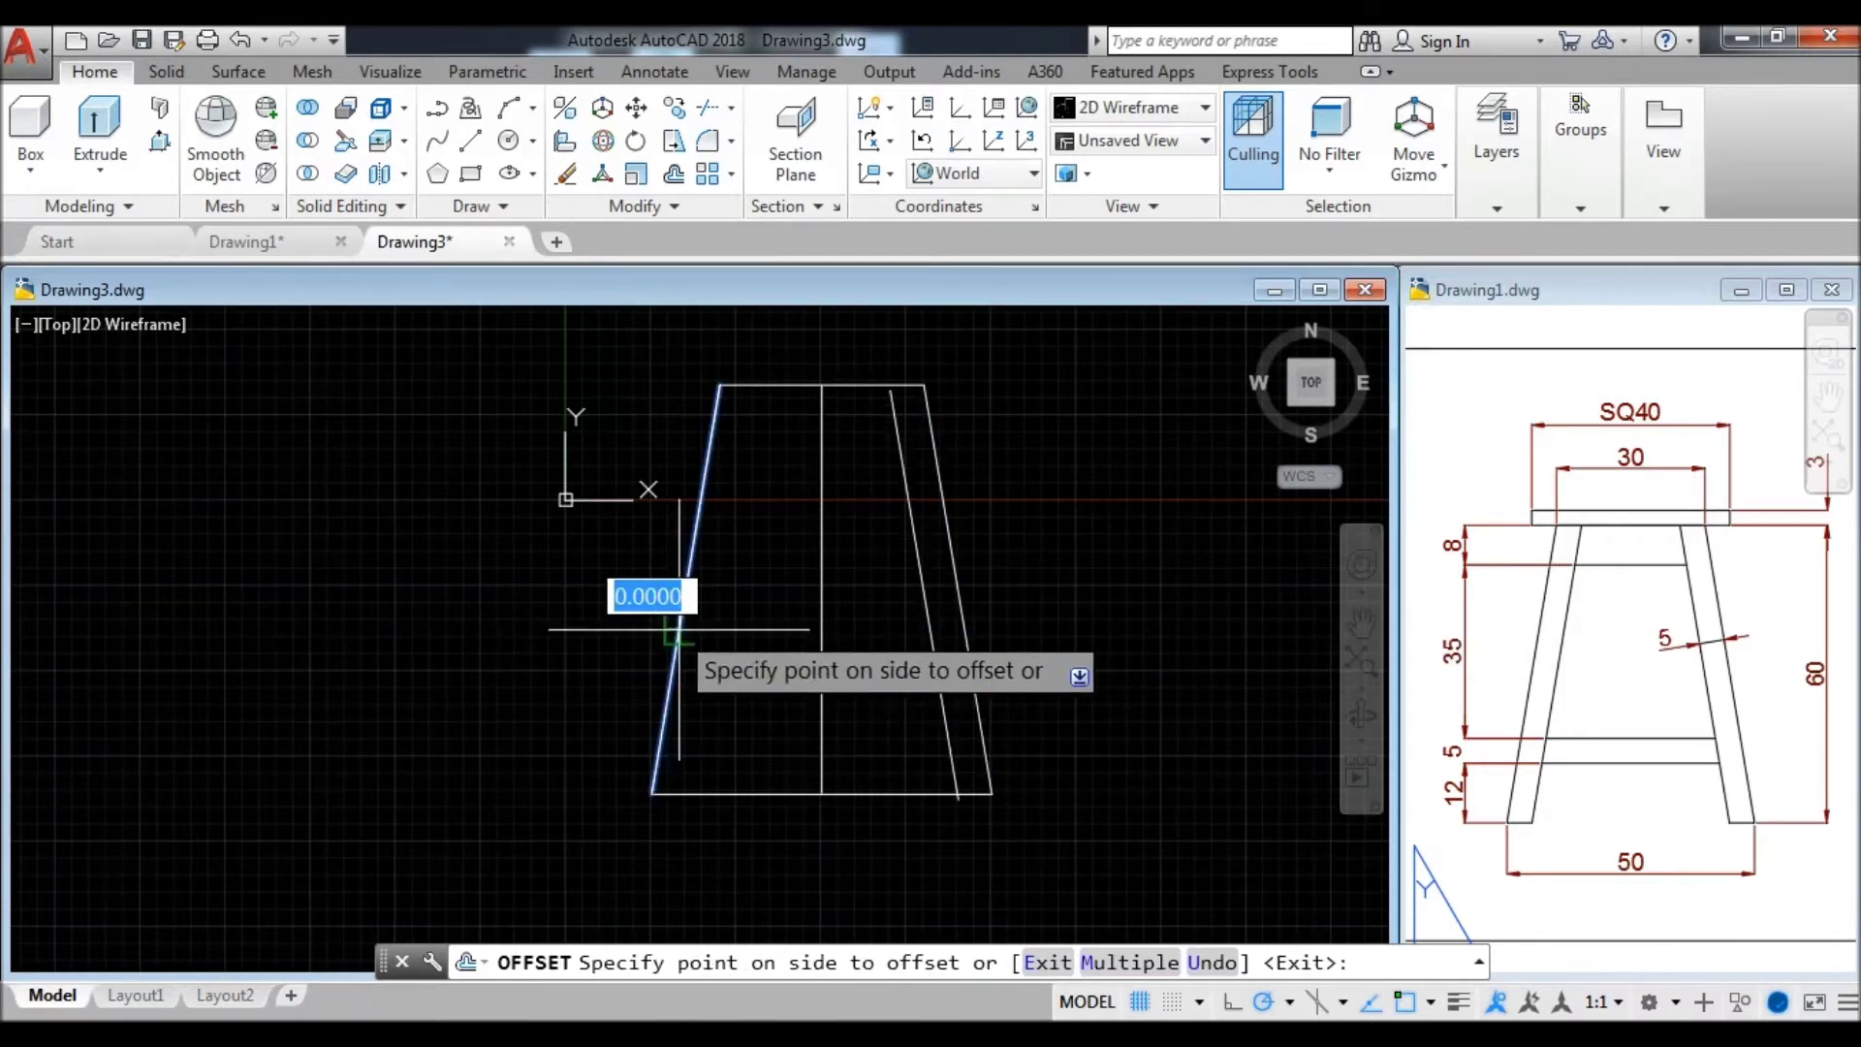
left_click(834, 649)
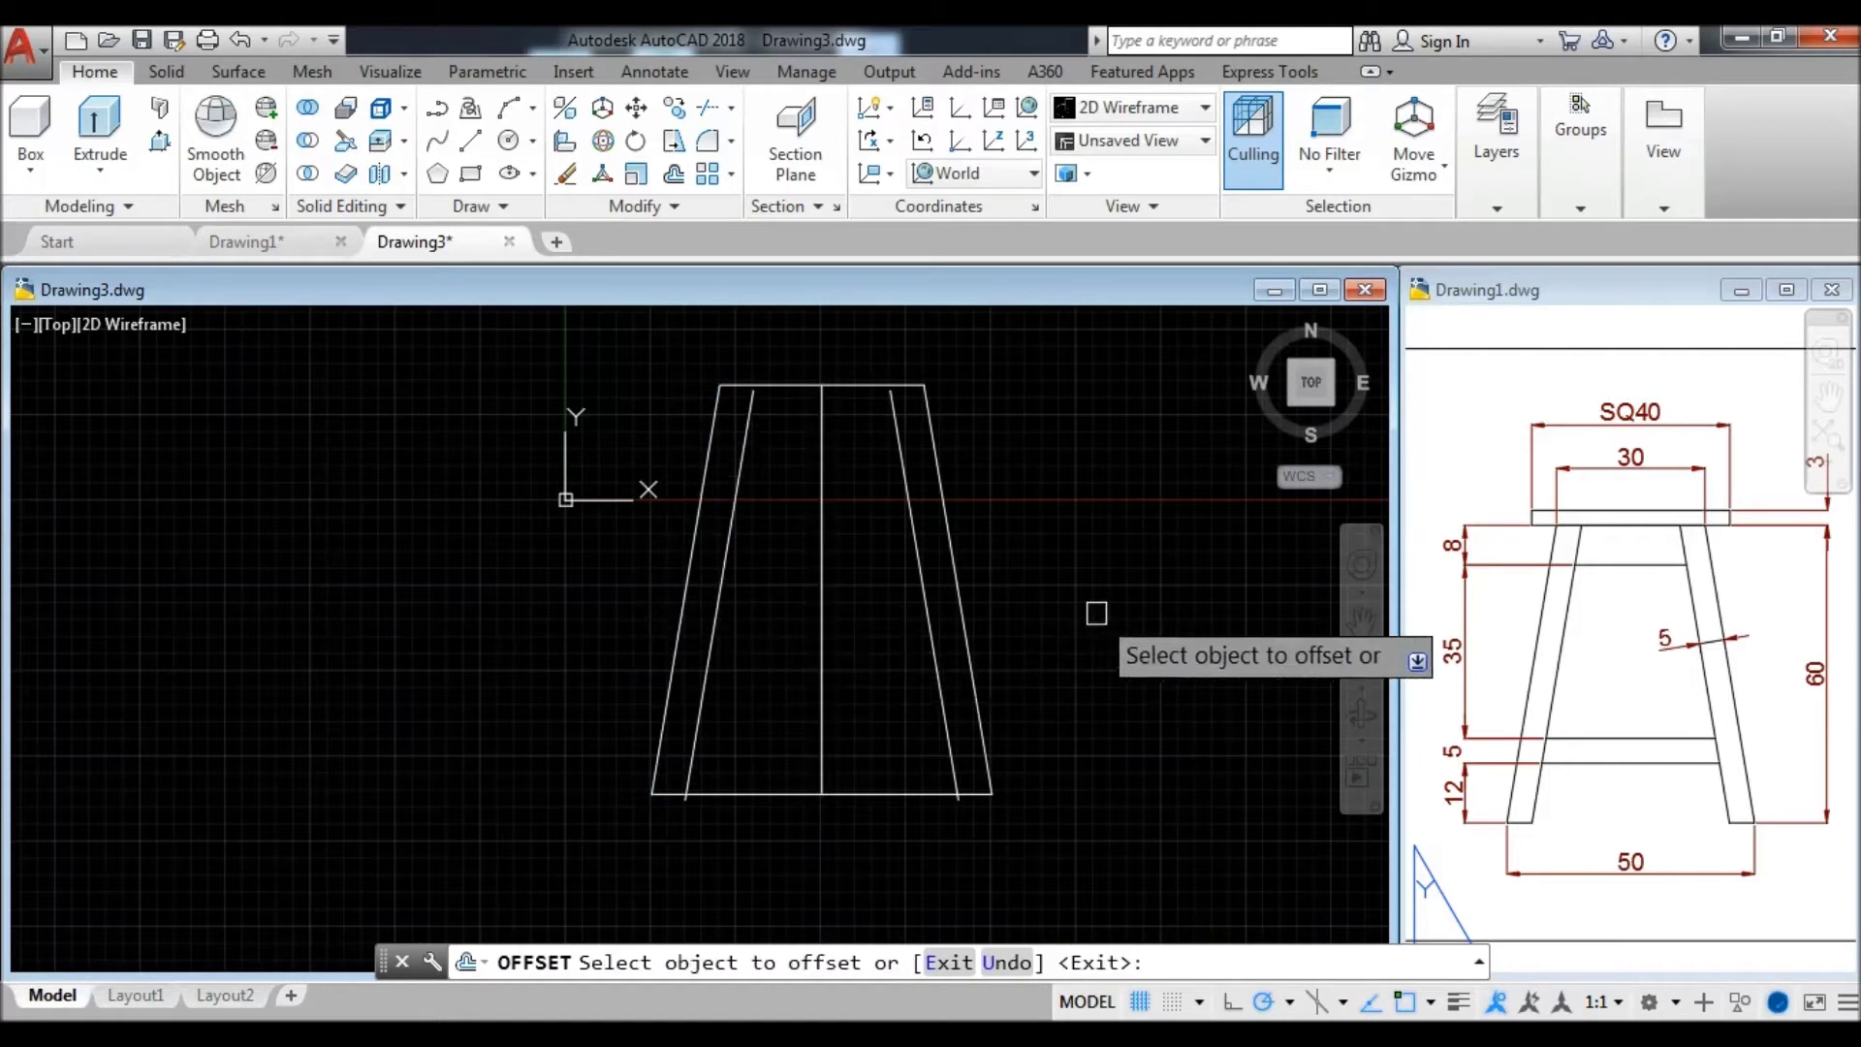
key("Return")
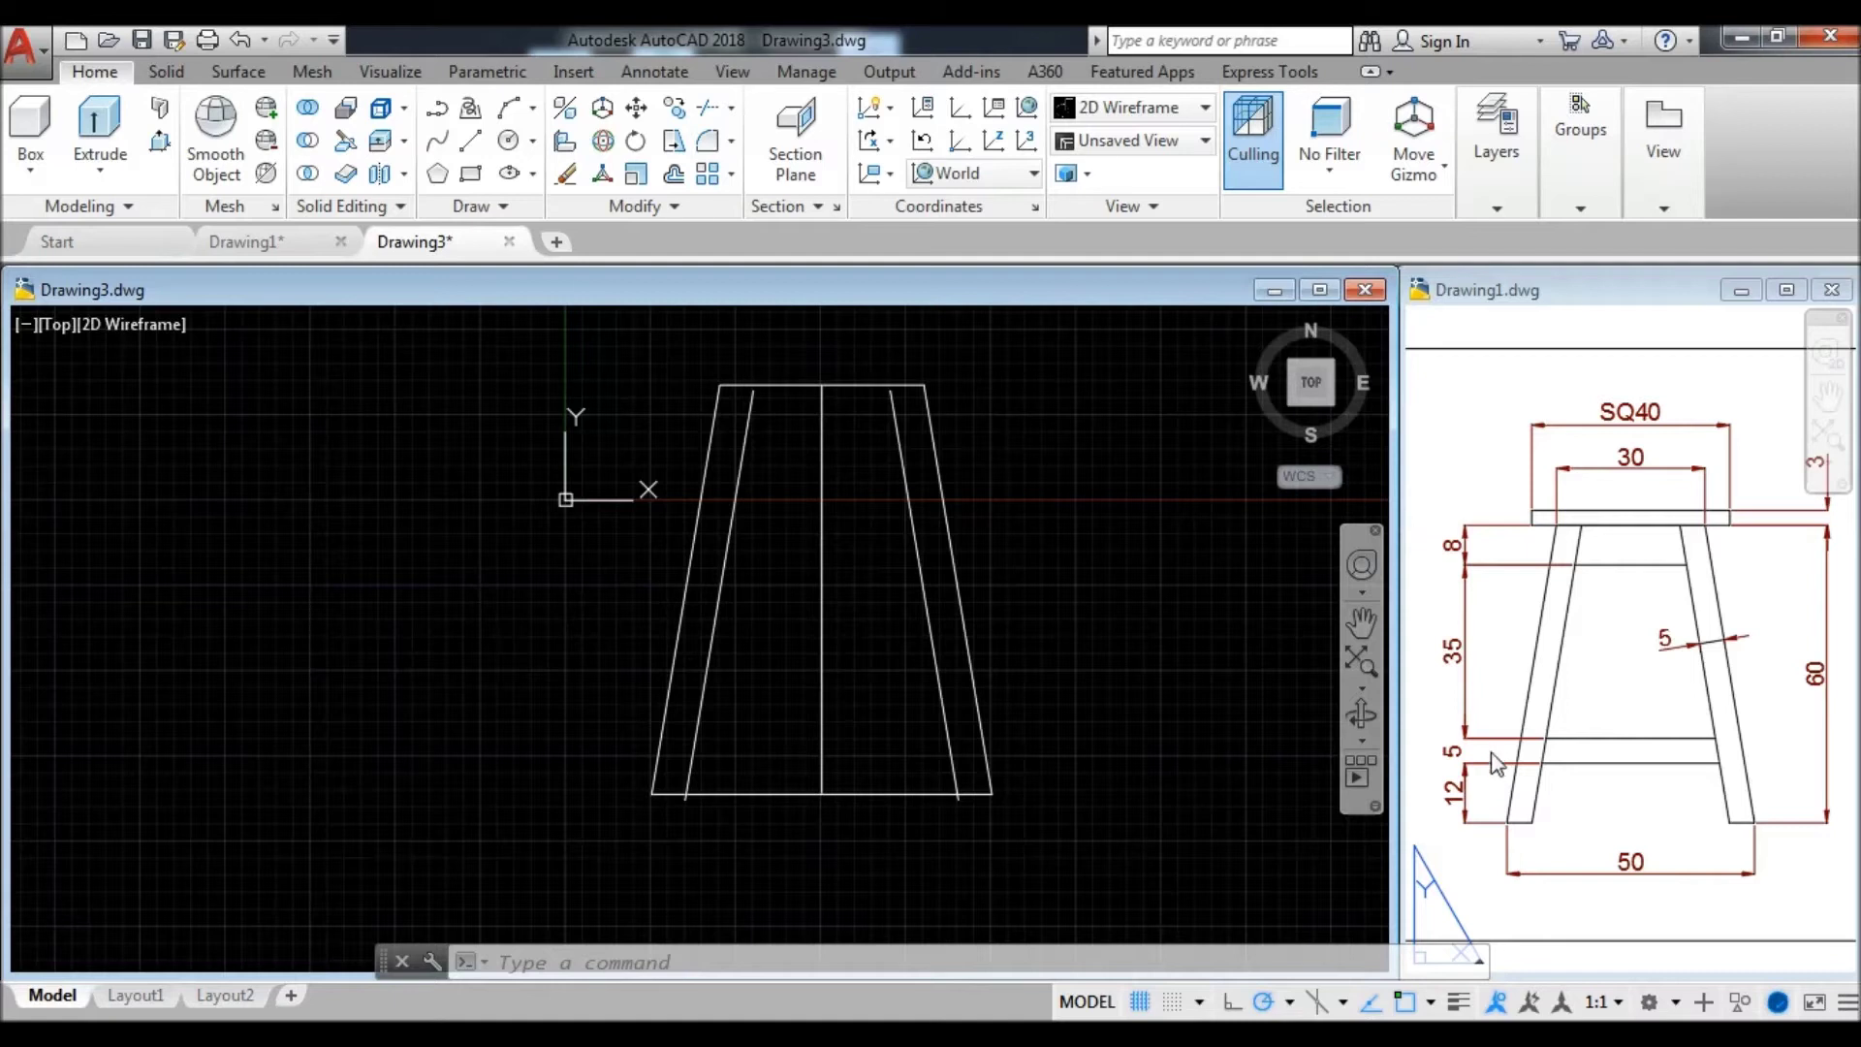
- Copy the bottom line upward at distances of 12 and 17 units
left_click(858, 797)
type("CO")
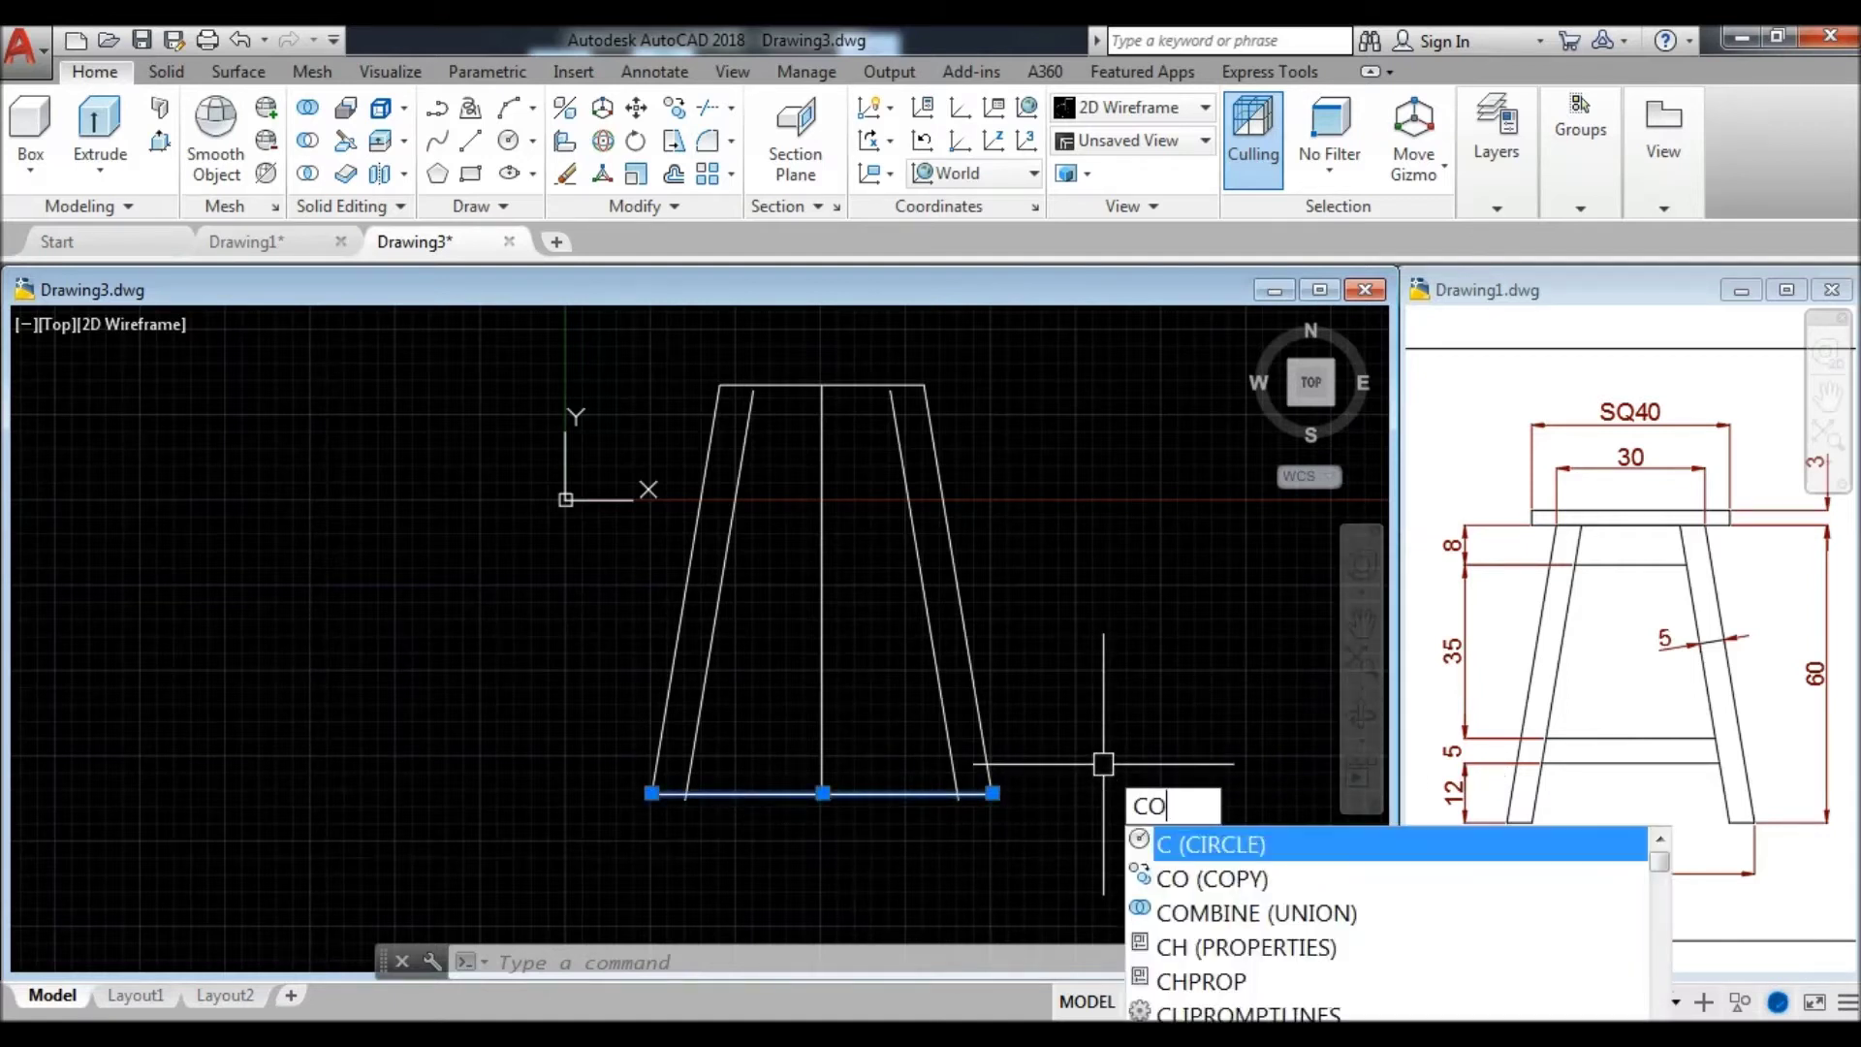
key("Return")
left_click(1103, 764)
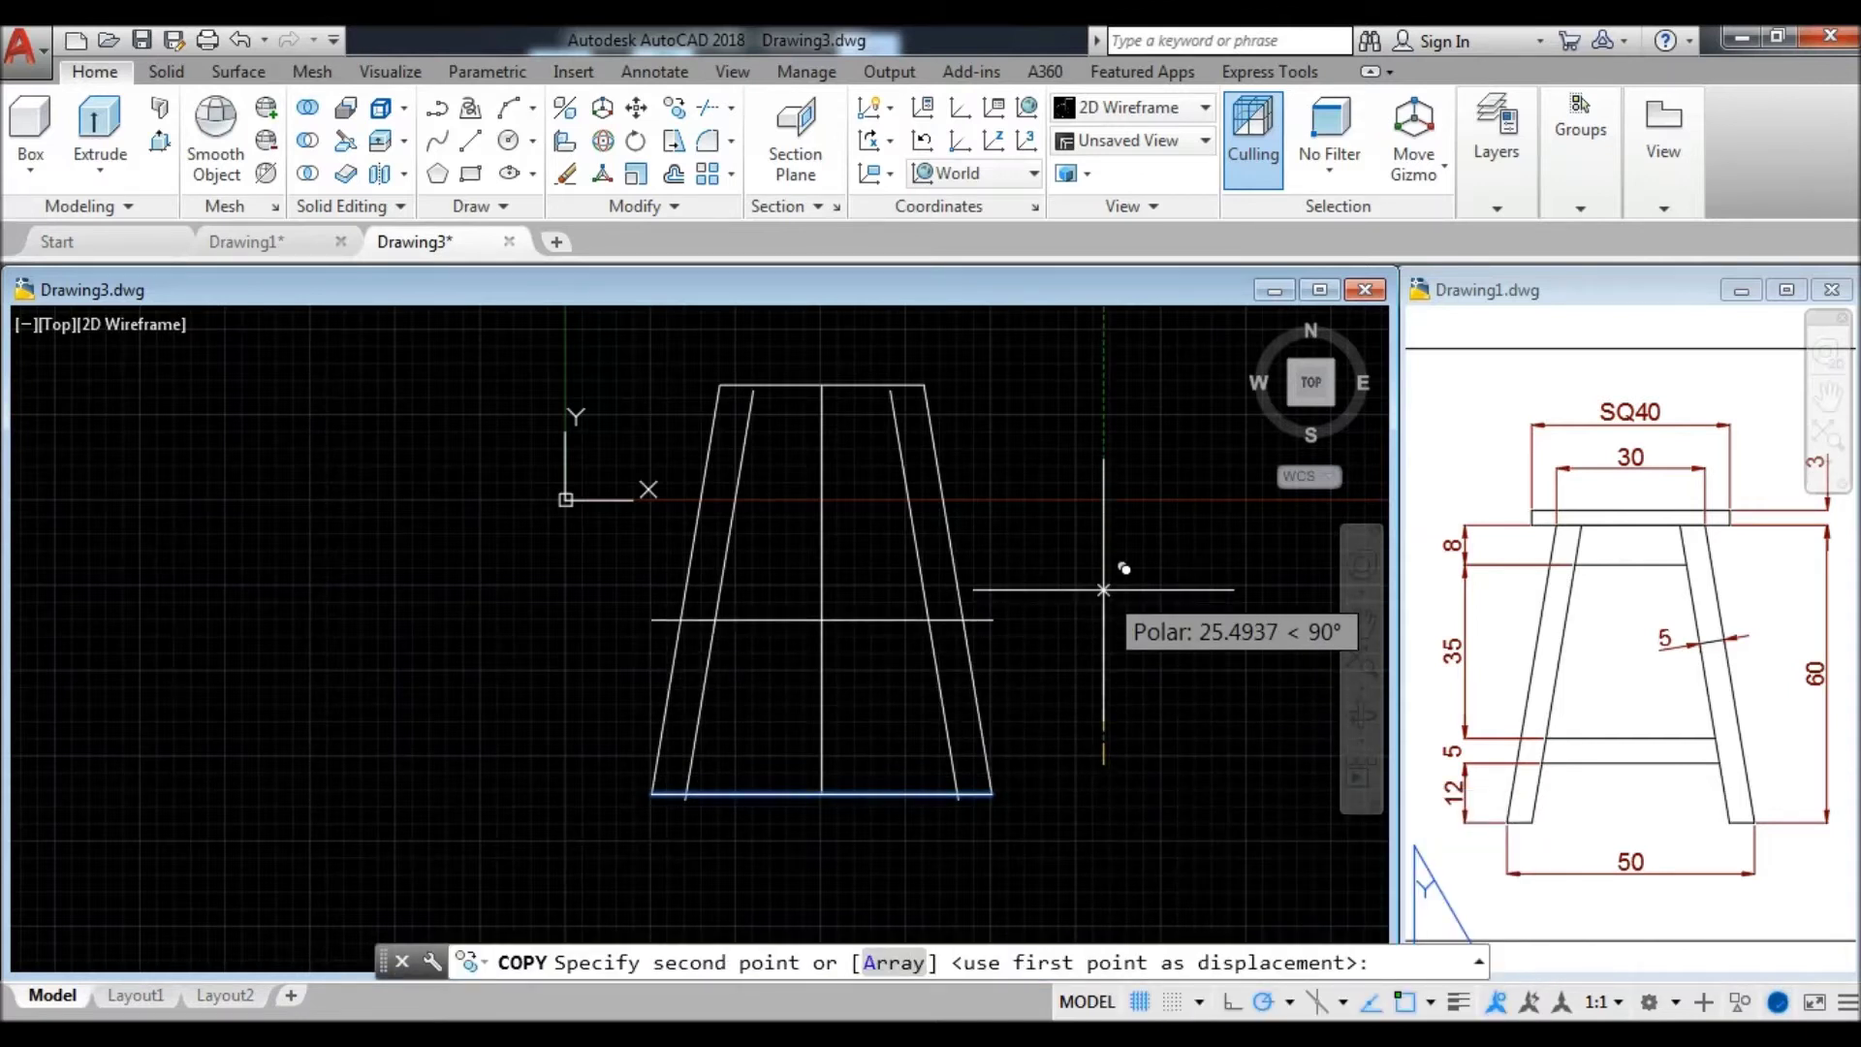
type("12")
key("Return")
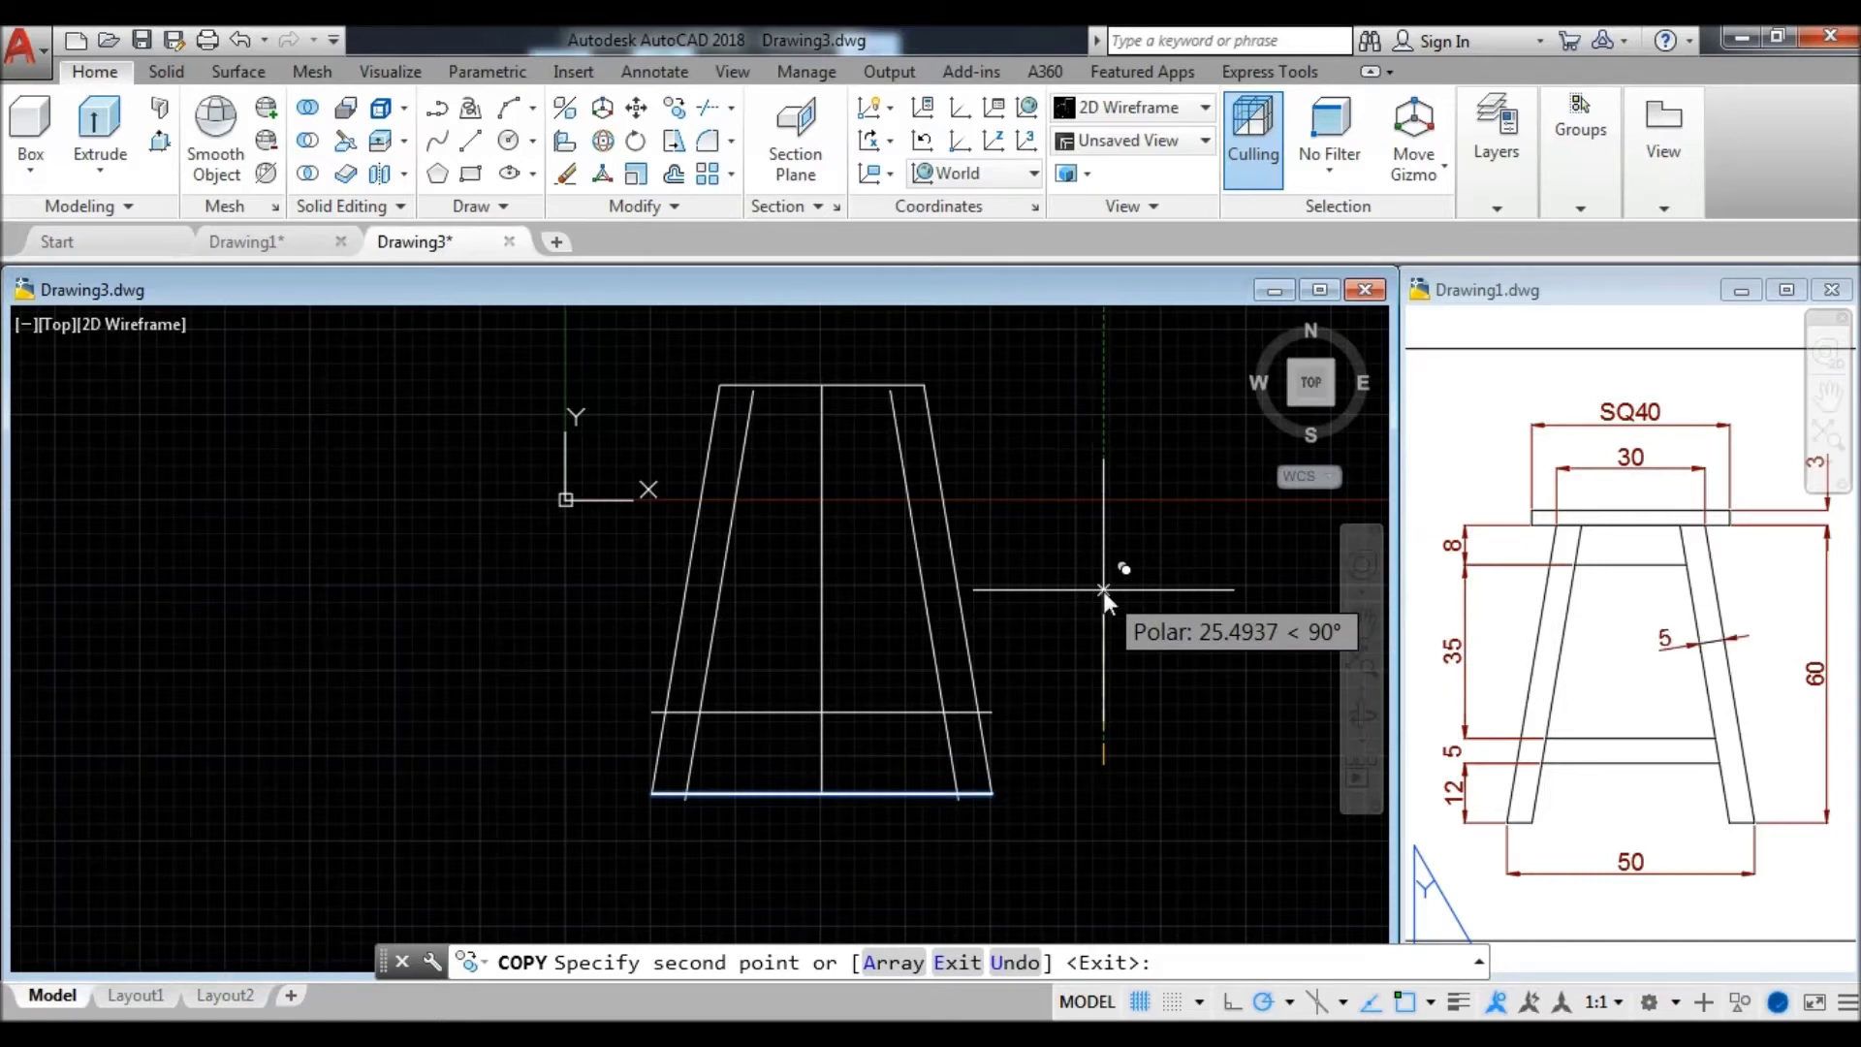
type("17")
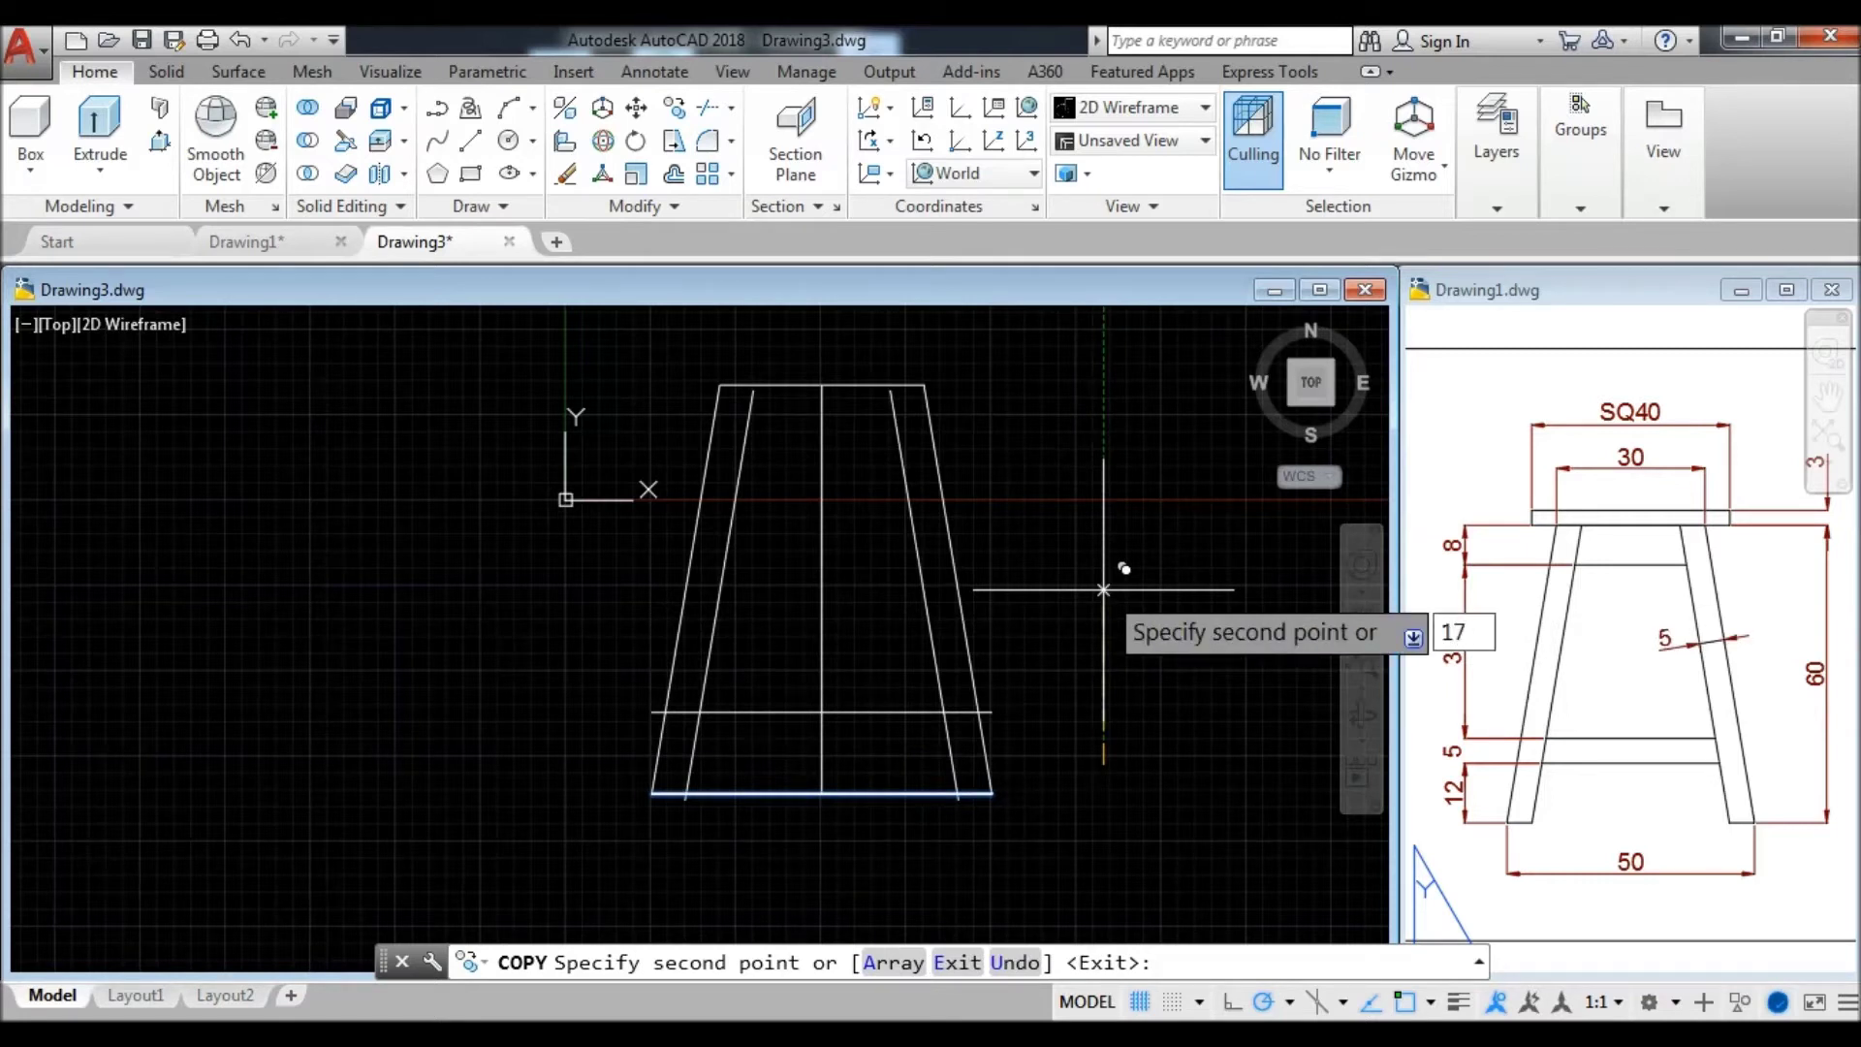
key("Return")
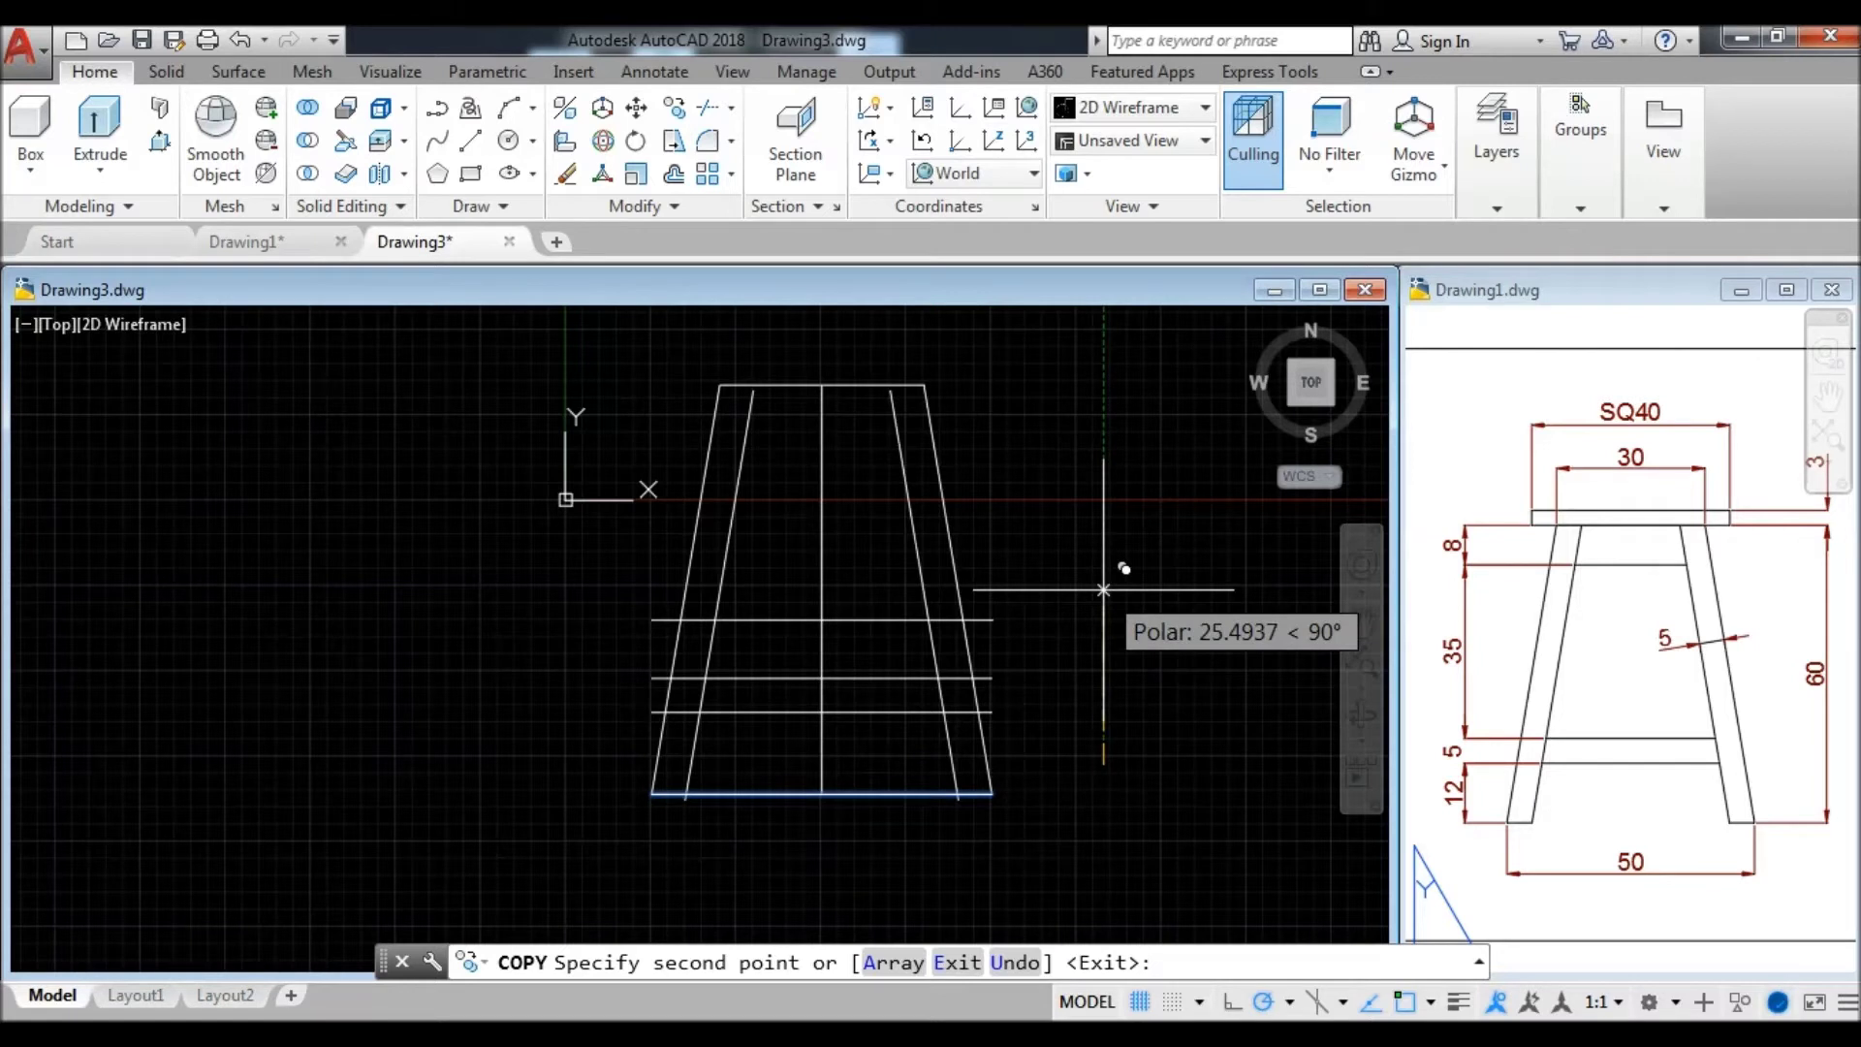
key("Escape")
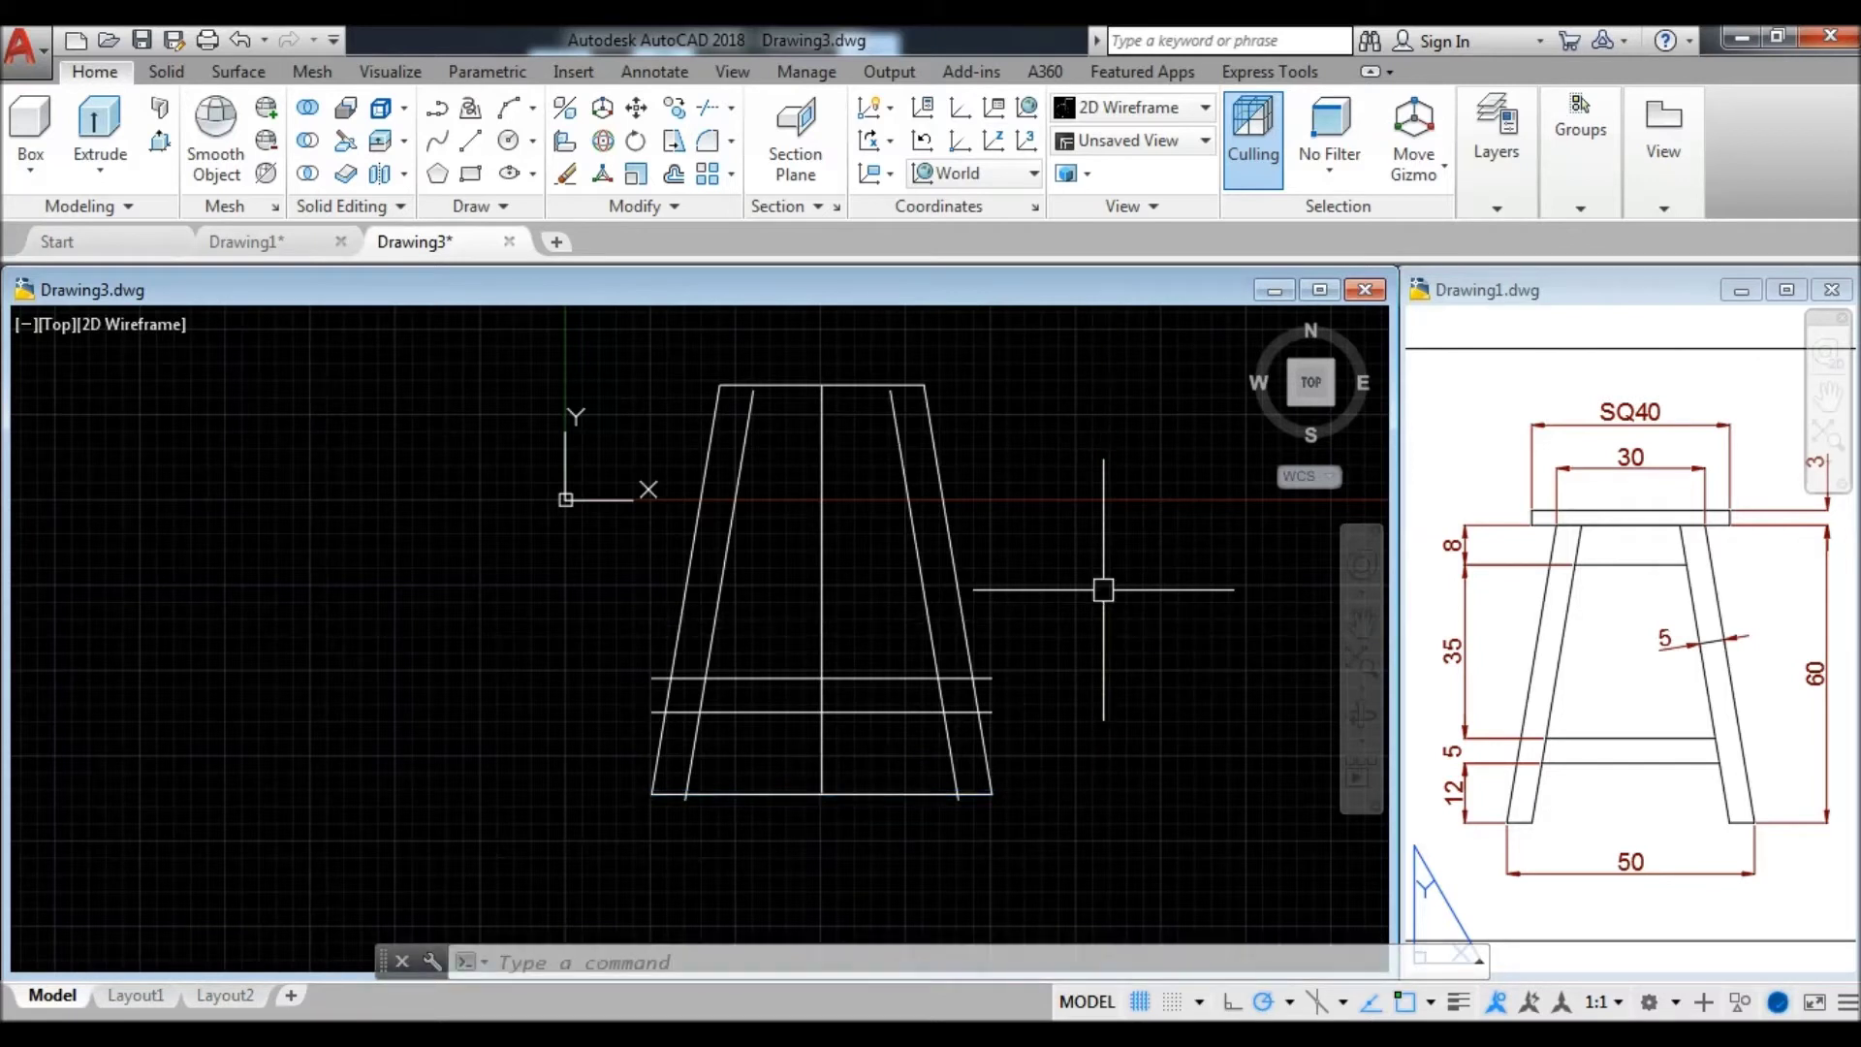
- Copy the top line 8 units downward to form the seat line
left_click(853, 386)
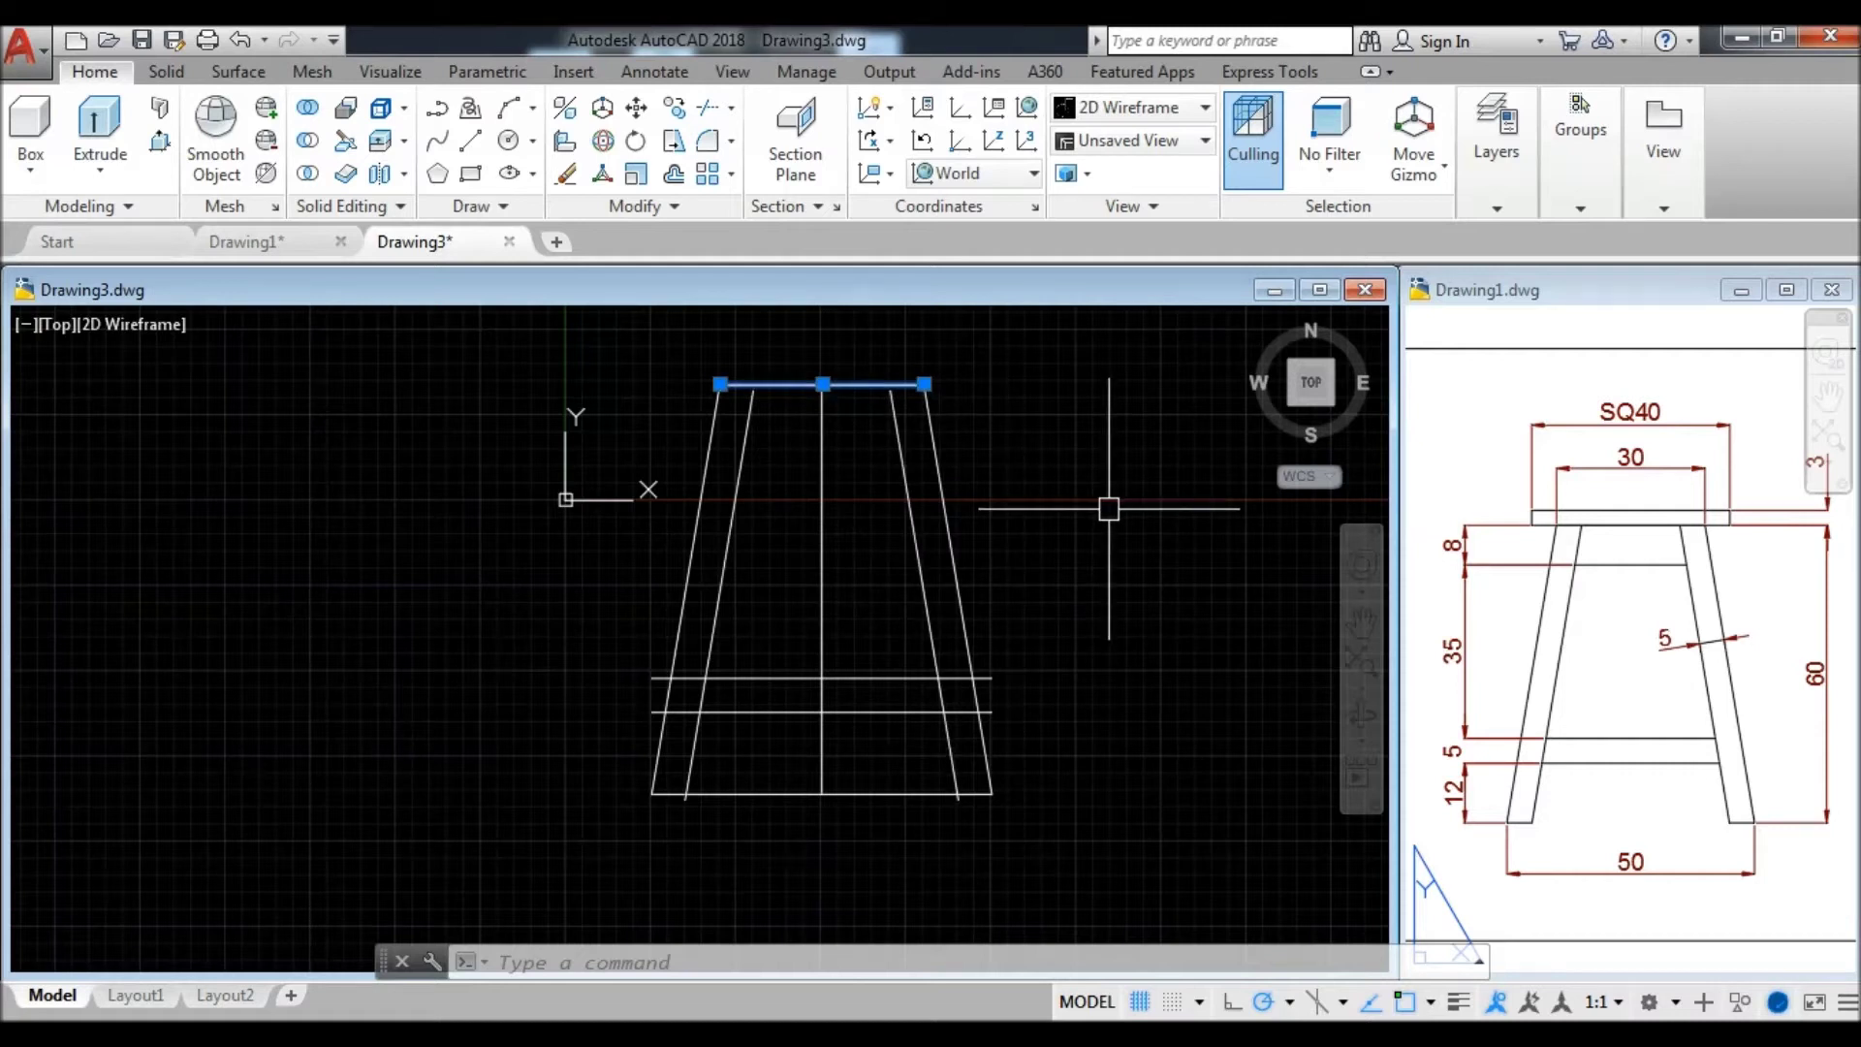
type("co")
key("Return")
left_click(1087, 449)
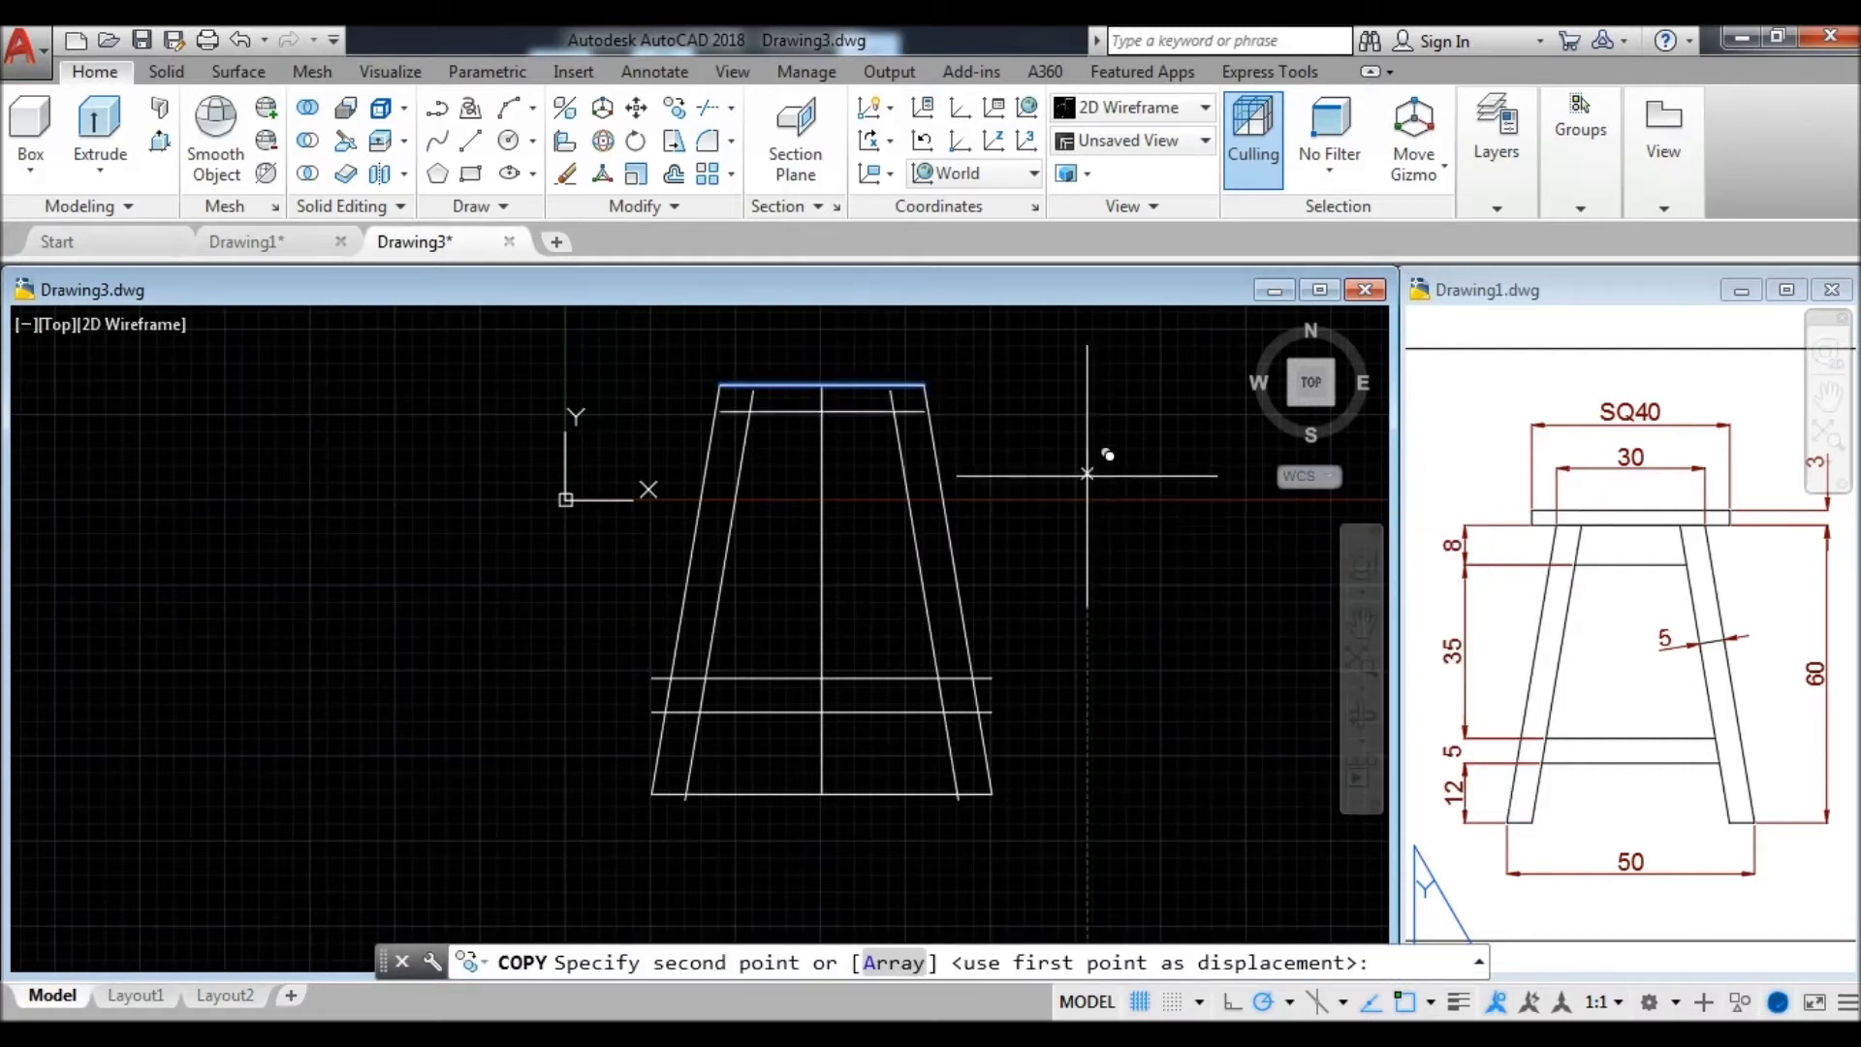
type("8")
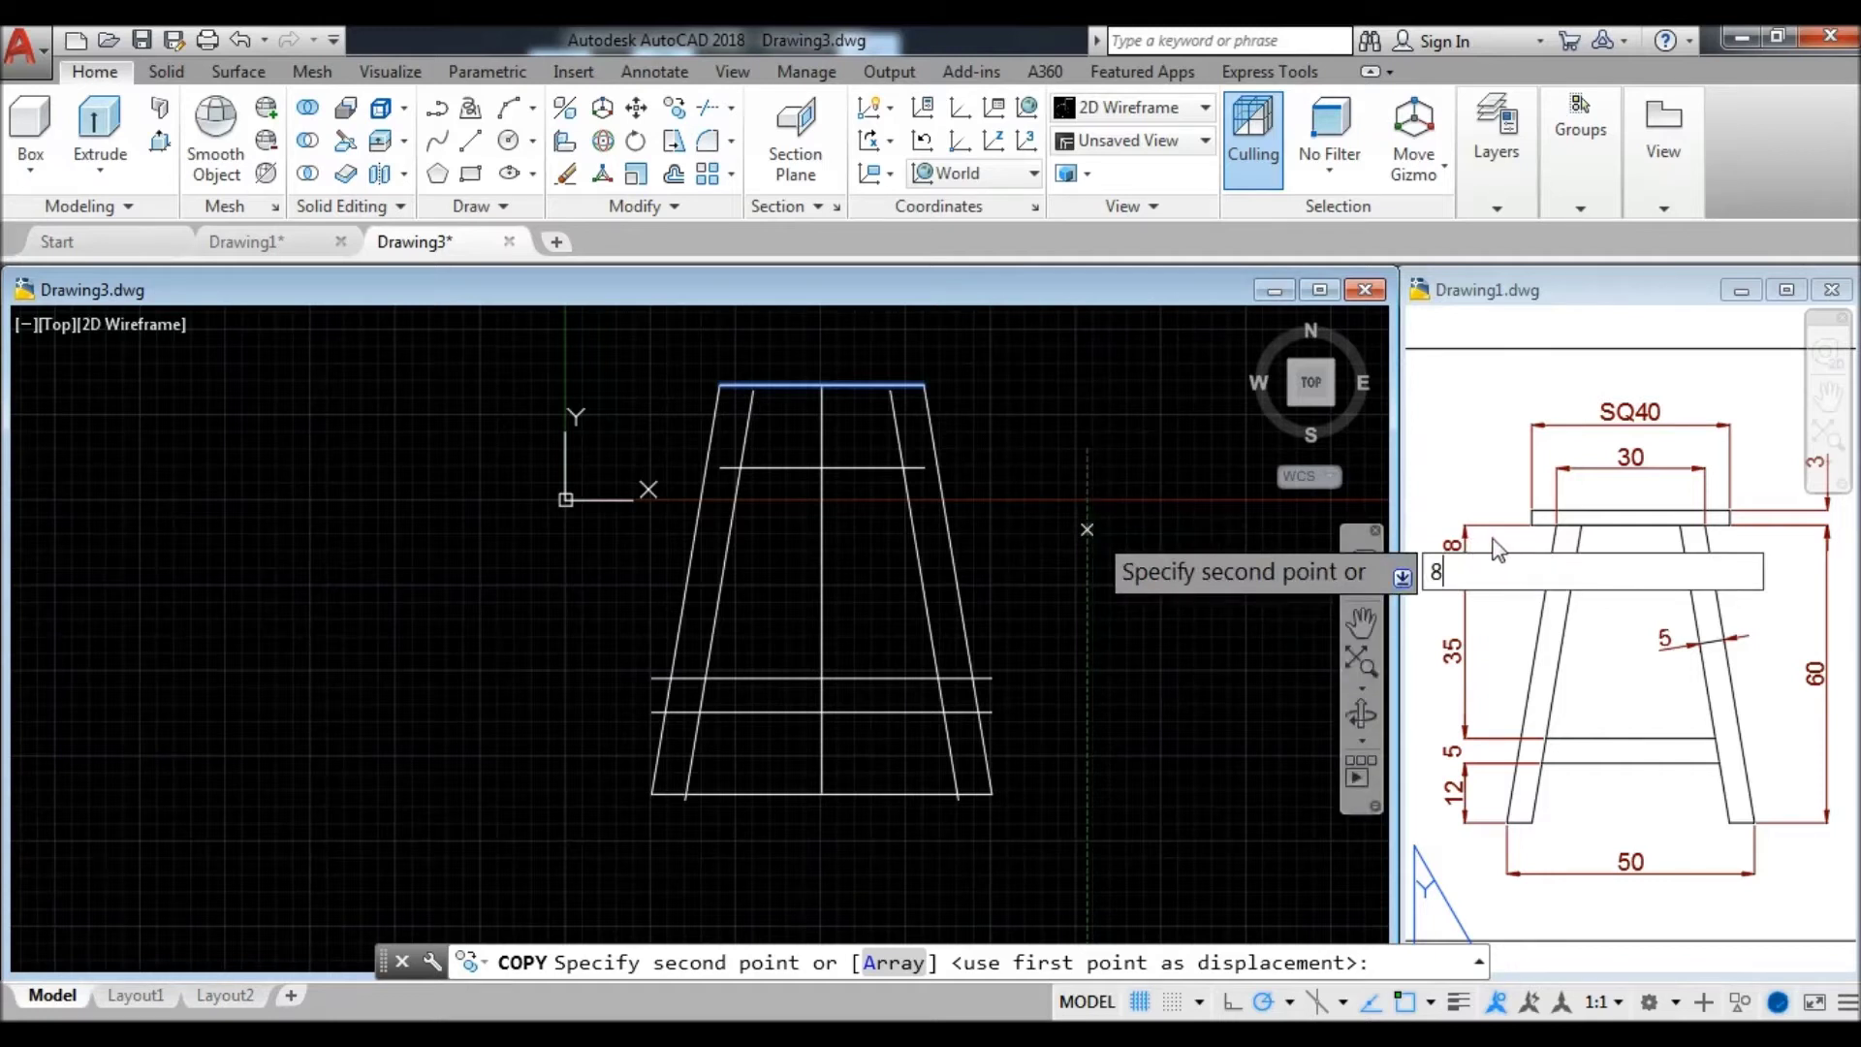
key("Return")
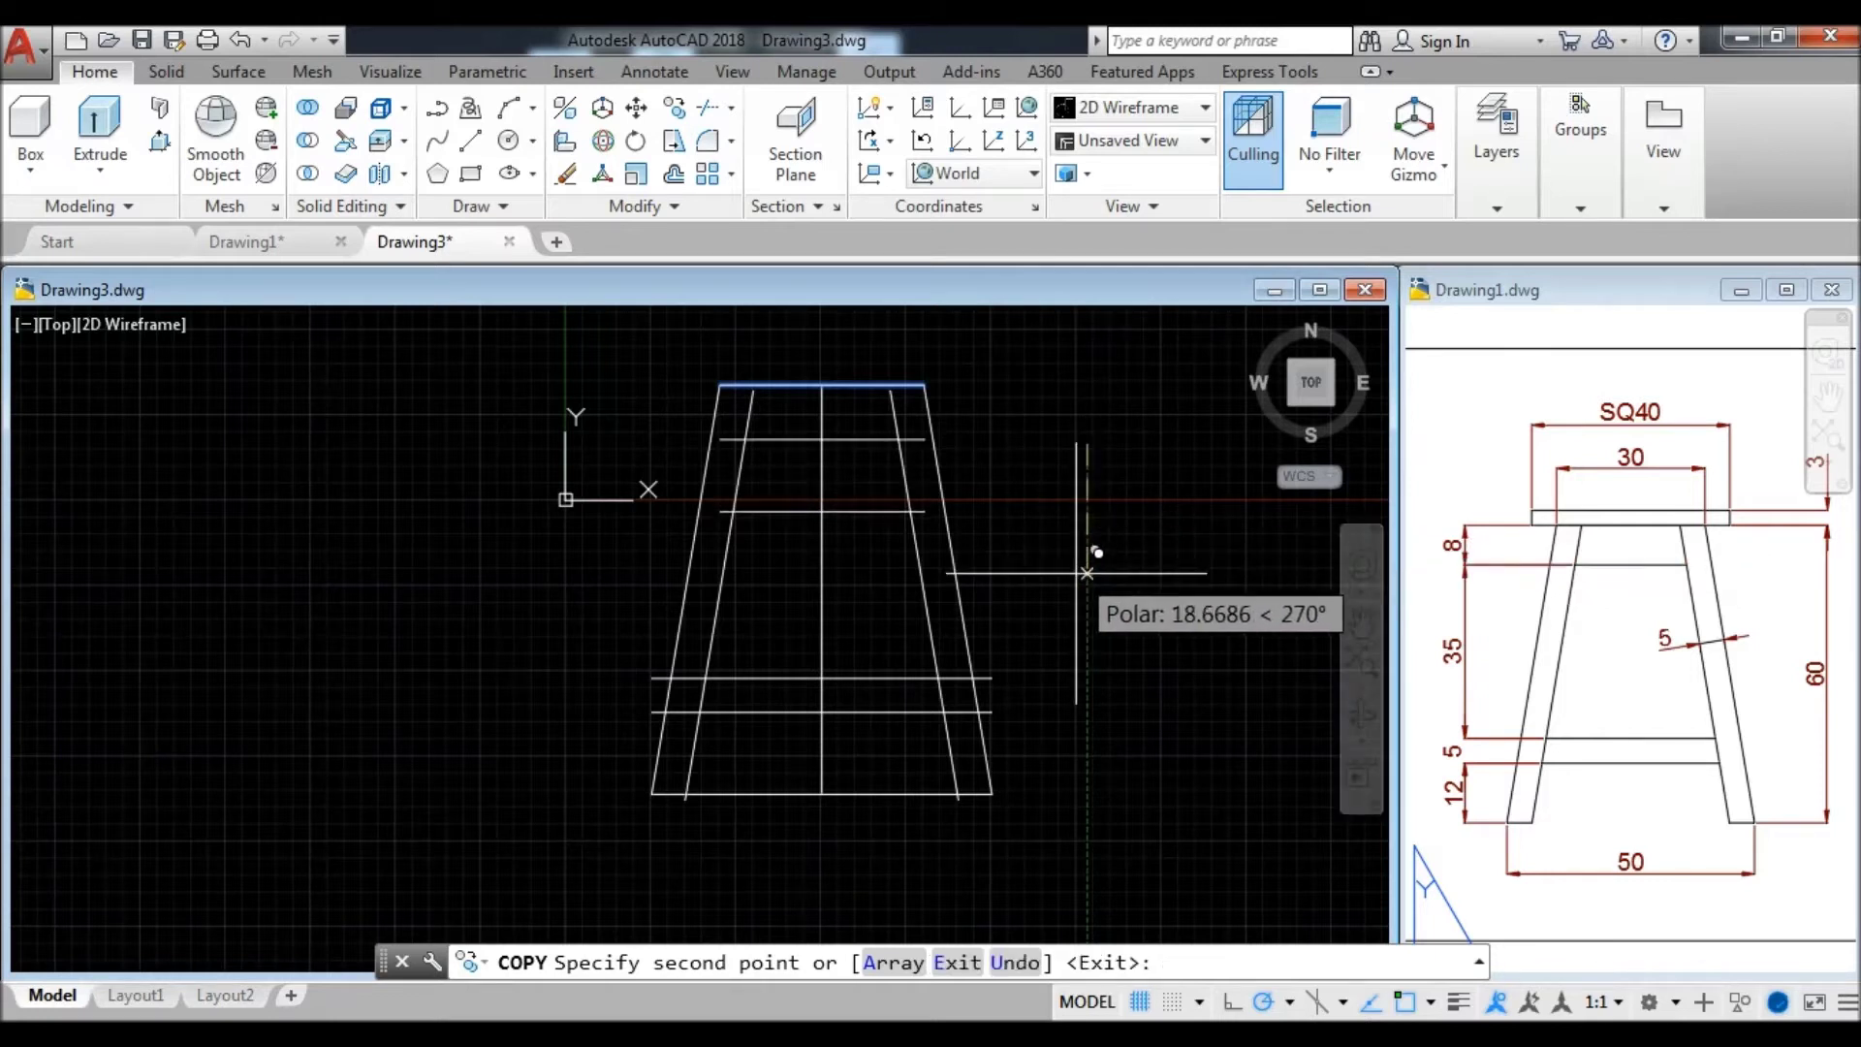
key("Return")
scroll(787, 407, "up", 2)
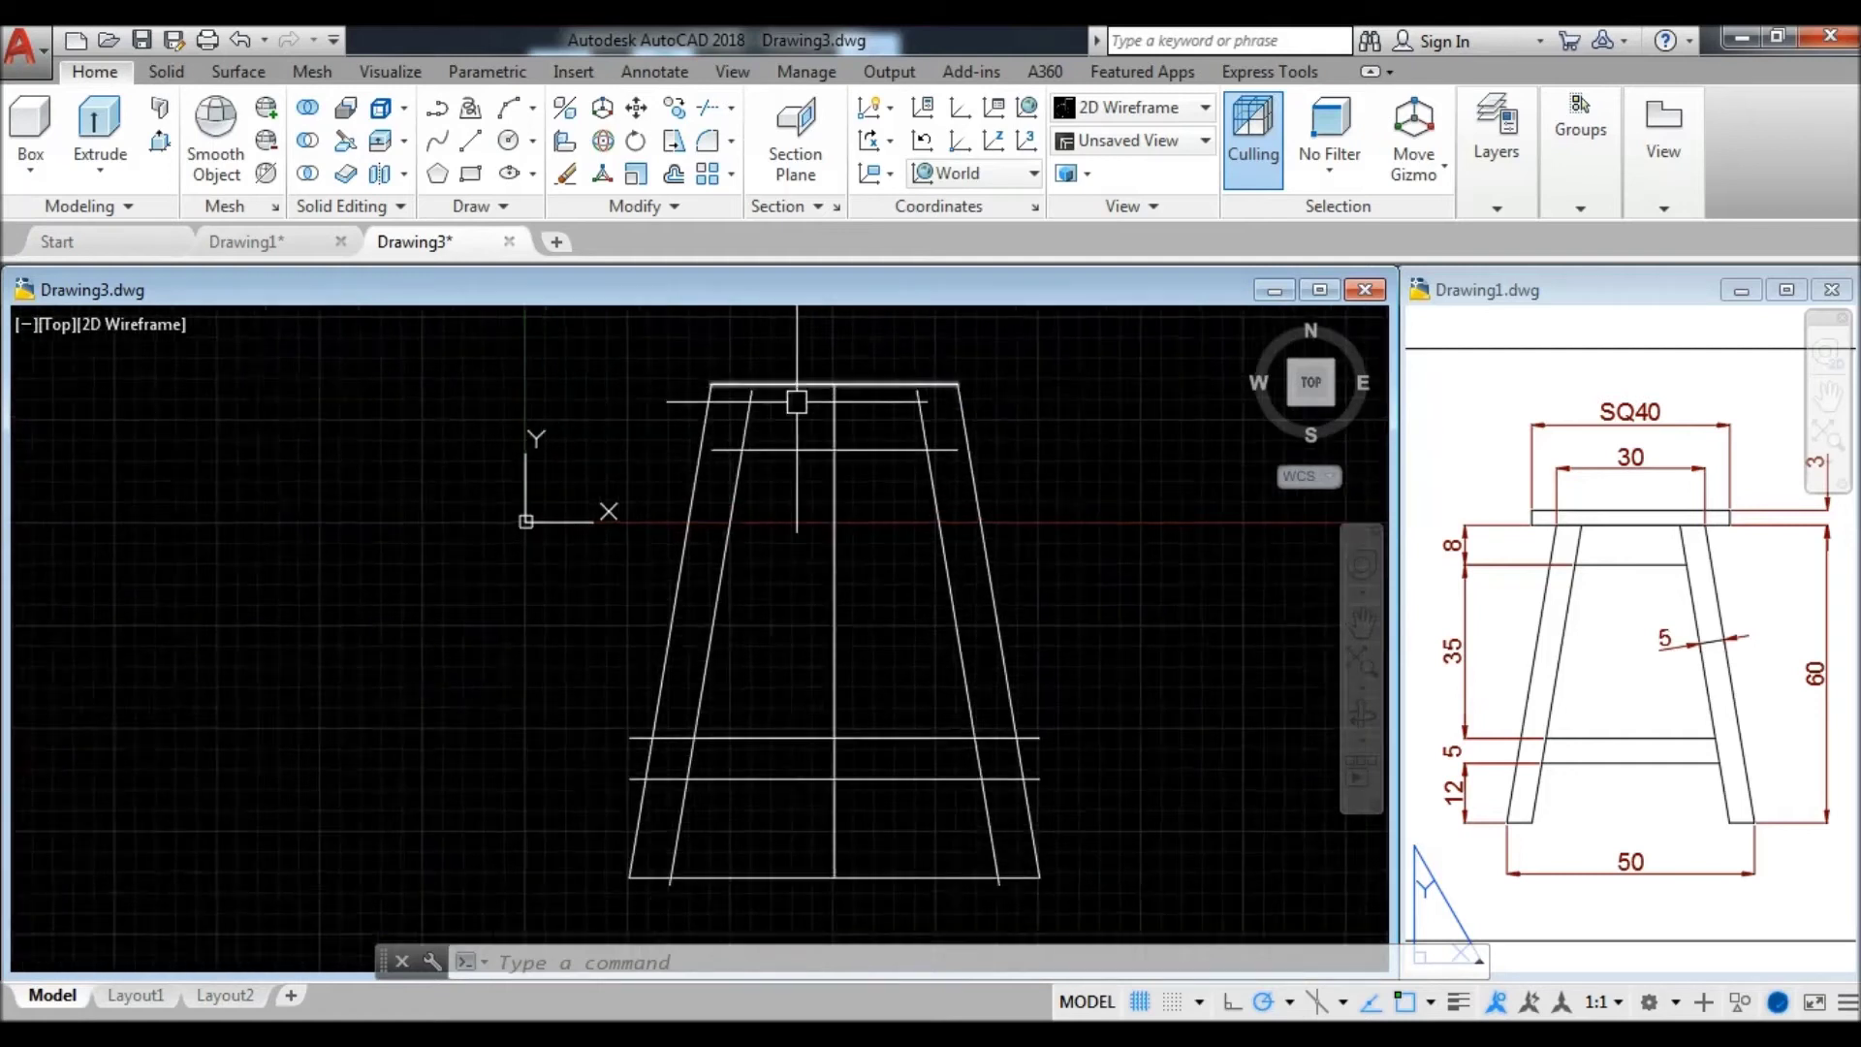
type("TR")
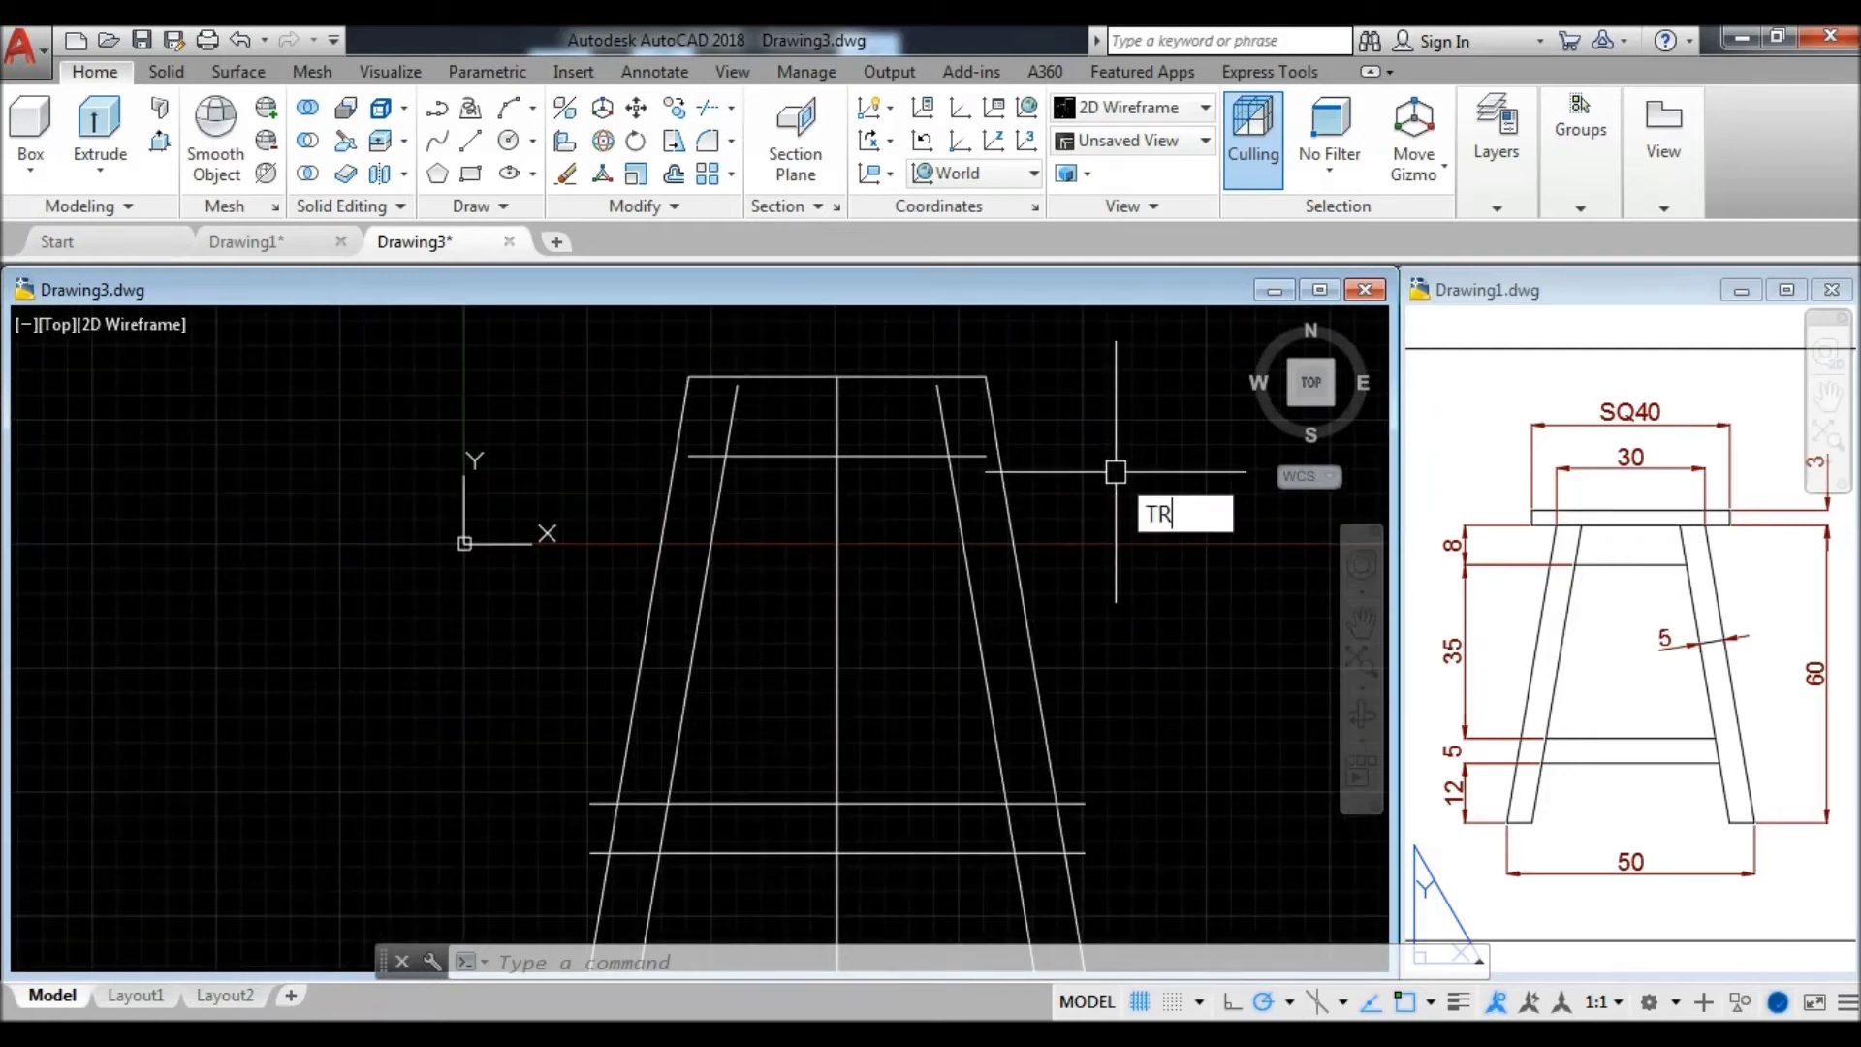
key("Return")
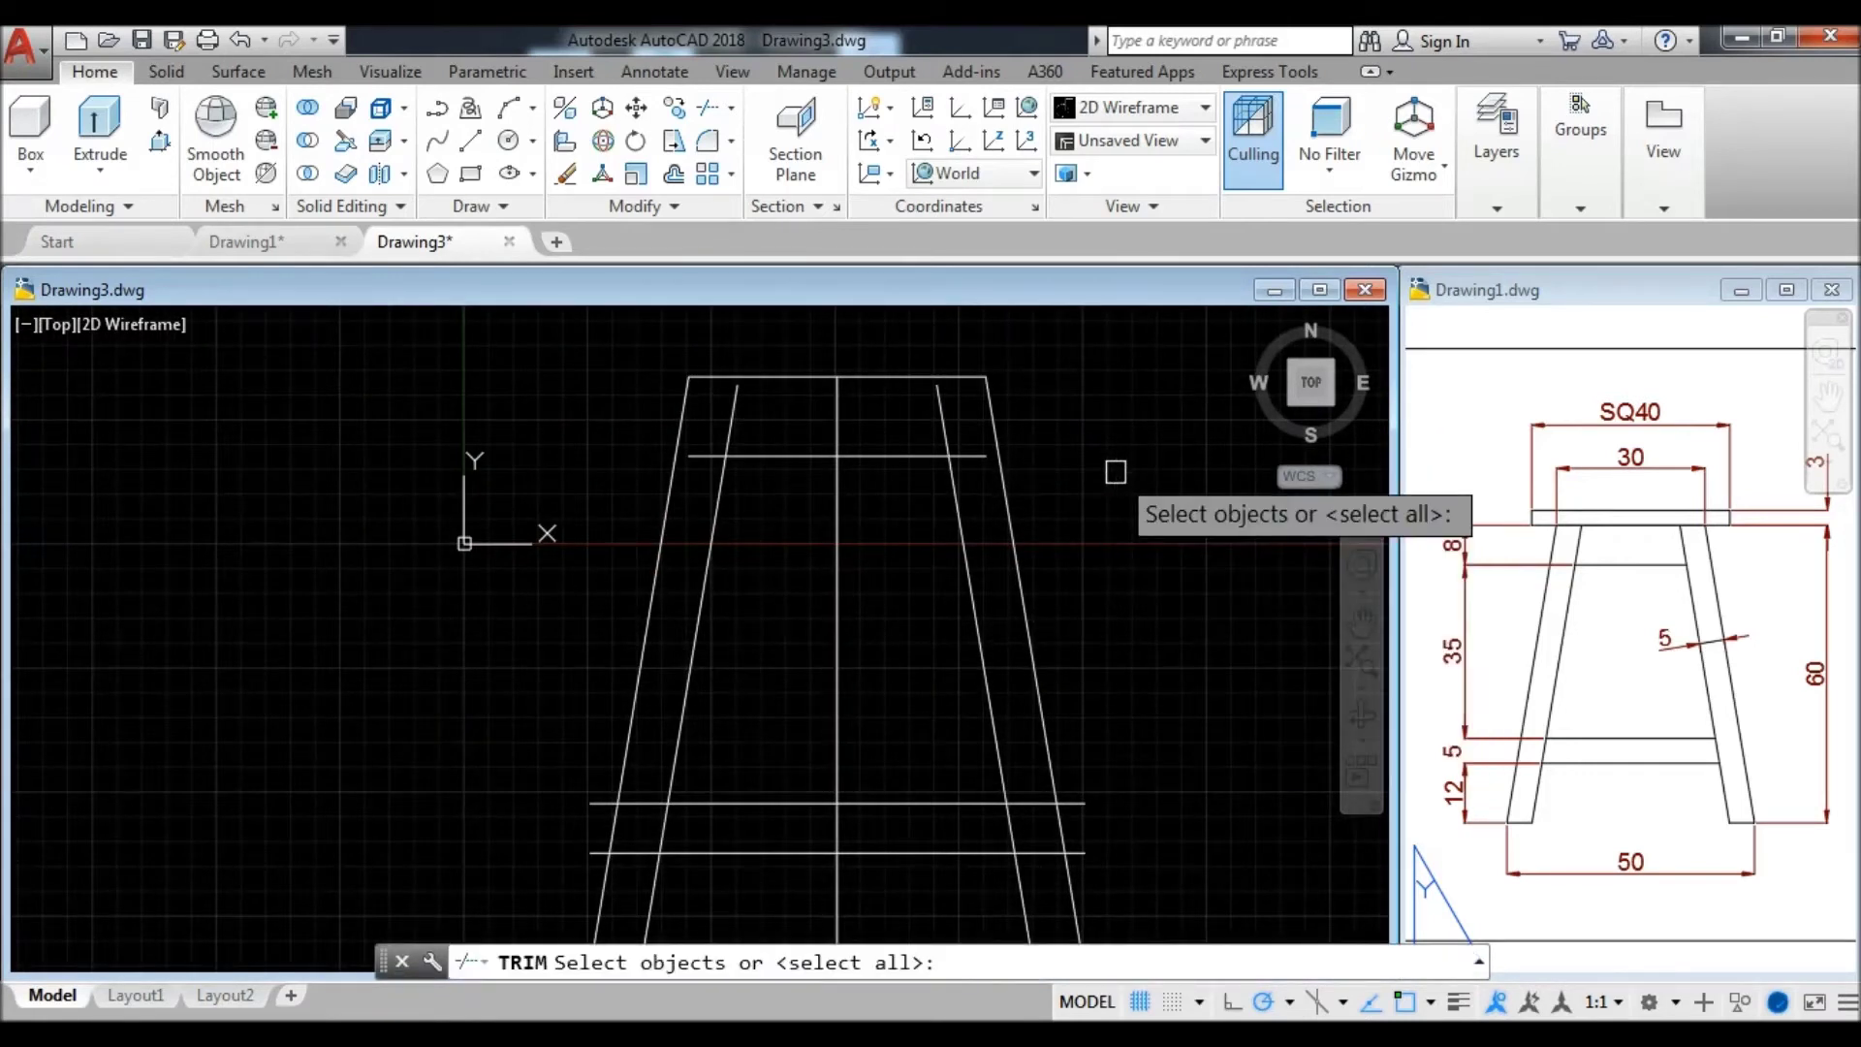
- Trim the seat line overhang and the left inner leg's end below the base
key("Return")
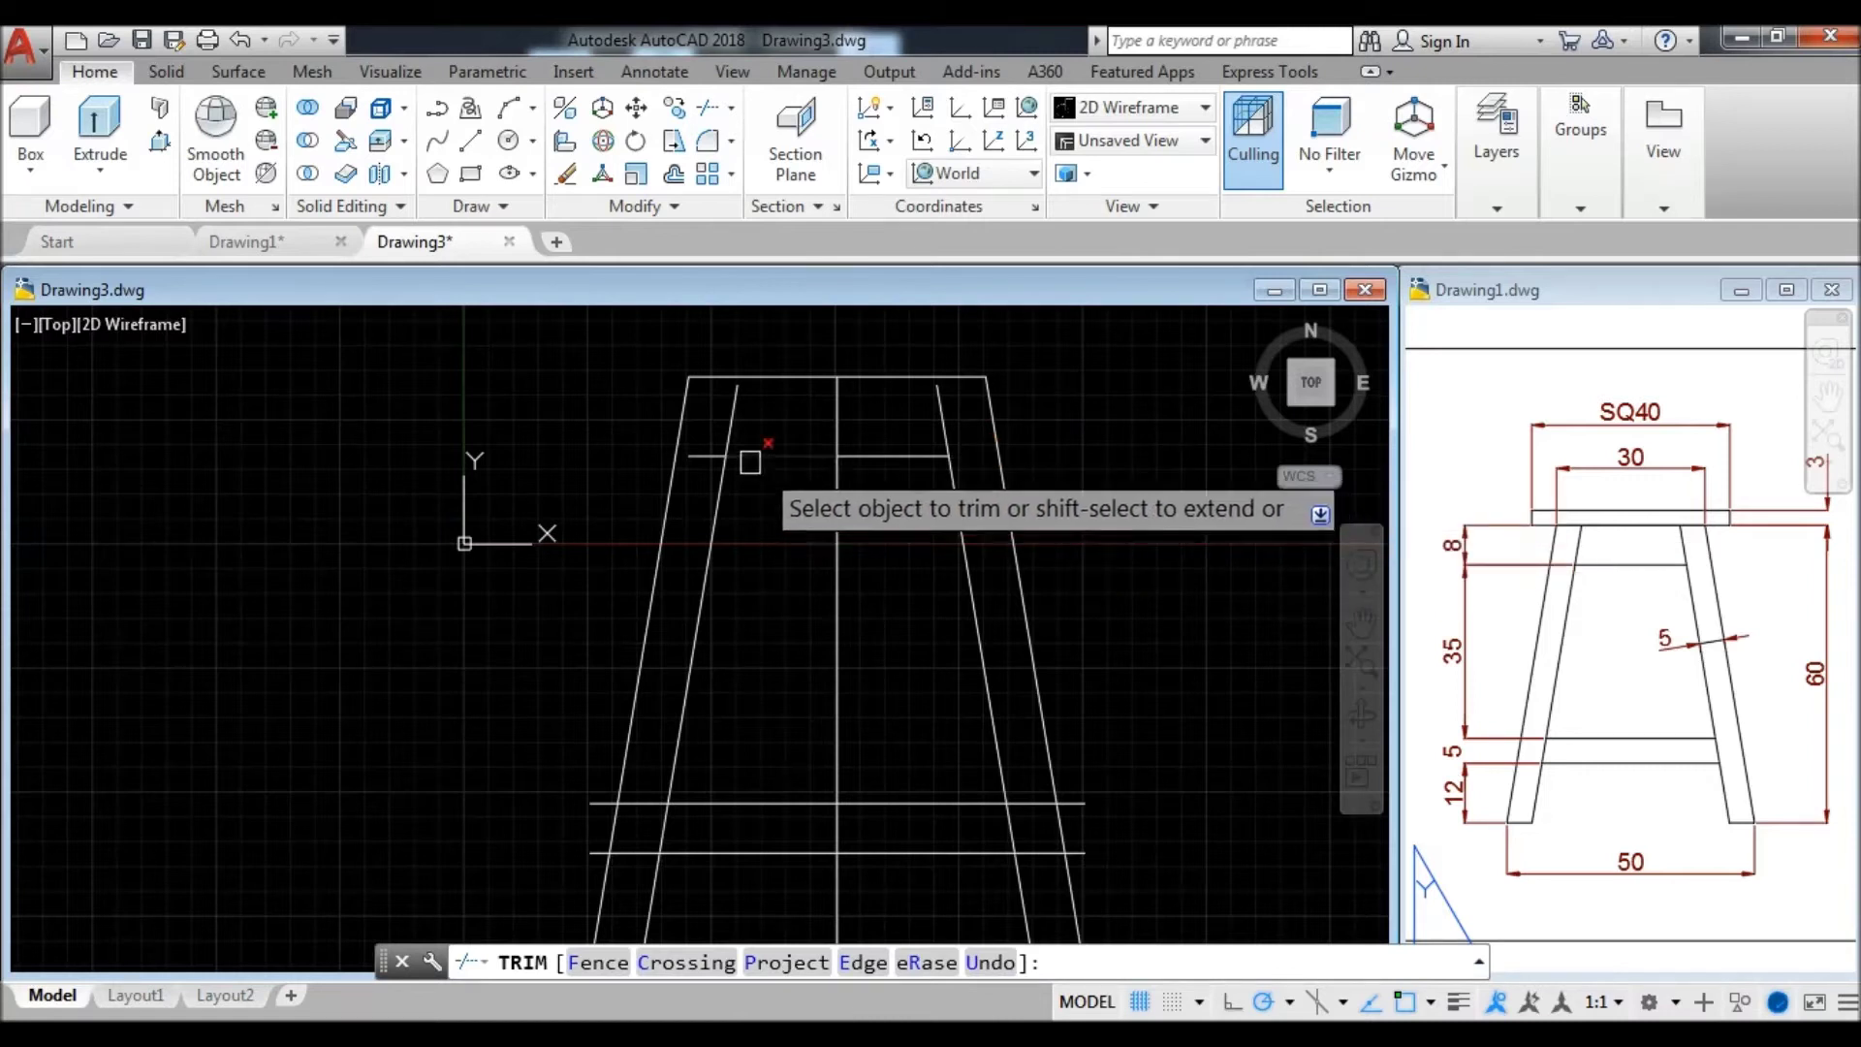
left_click(708, 455)
left_click(744, 403)
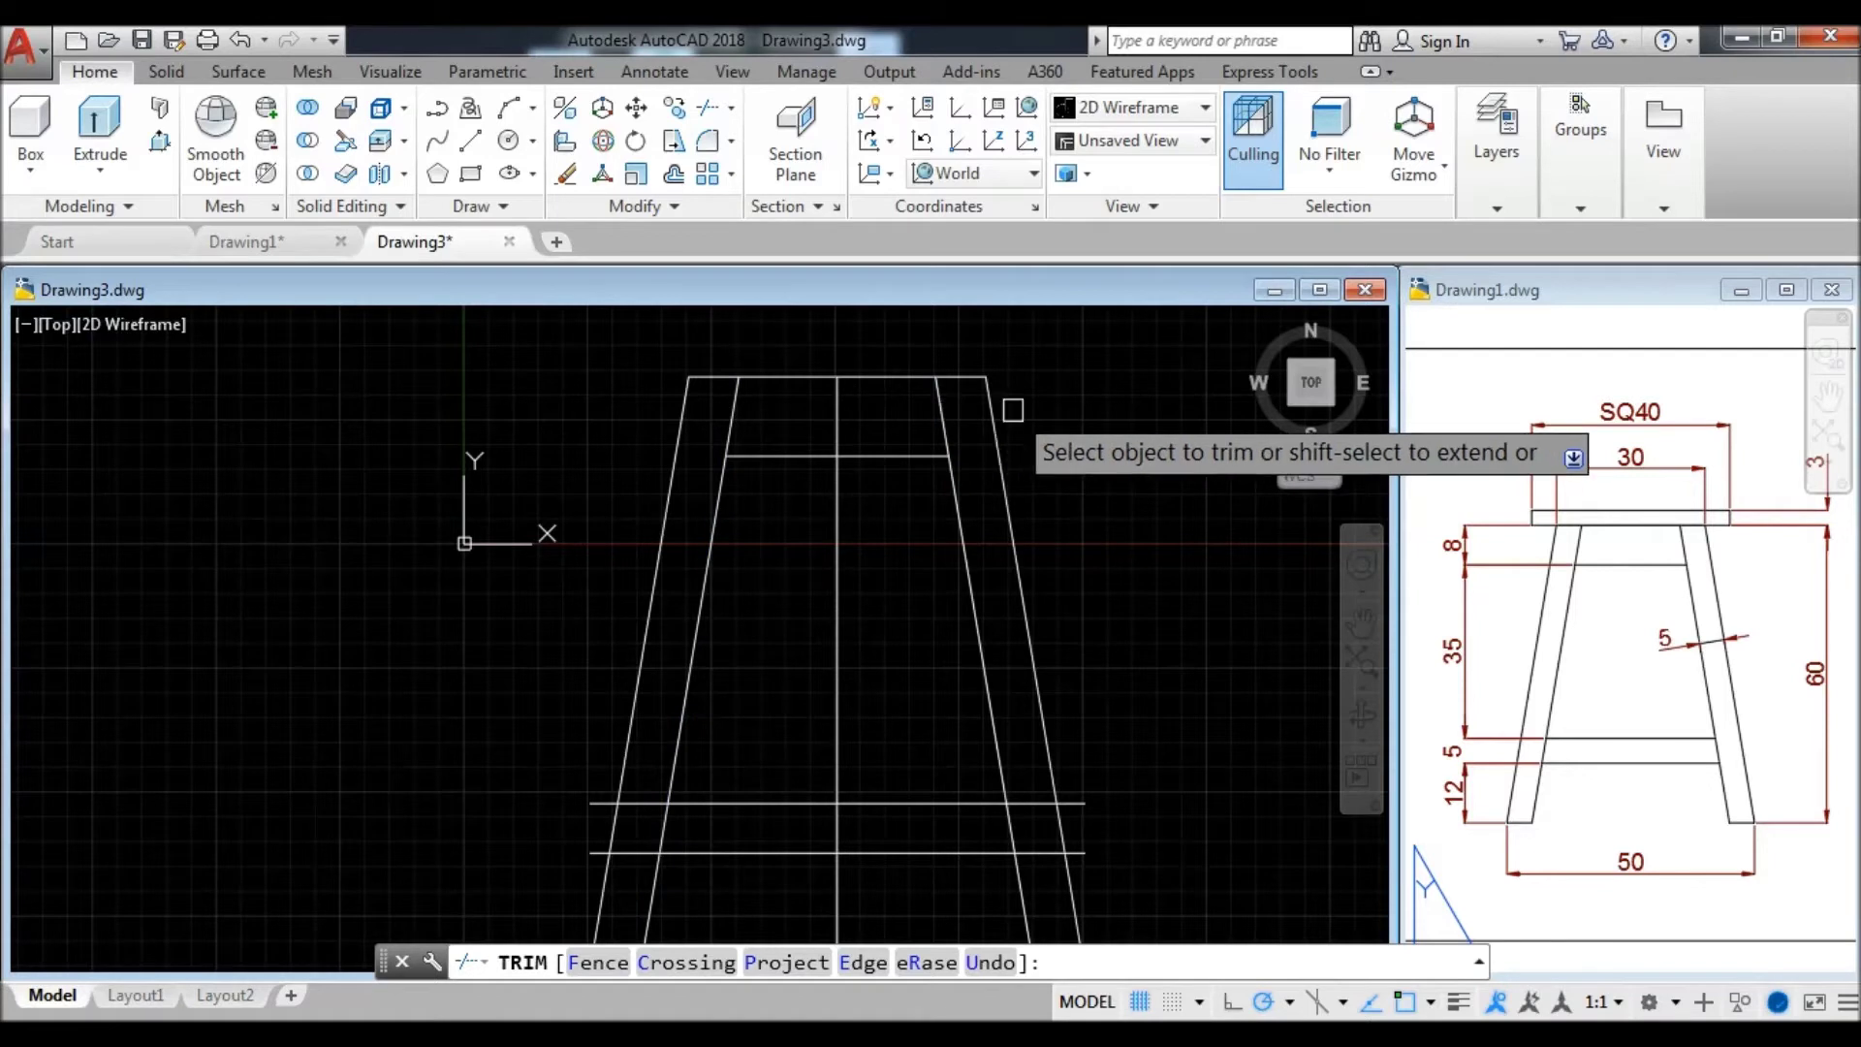
scroll(1051, 374, "down", 3)
scroll(1076, 582, "up", 1)
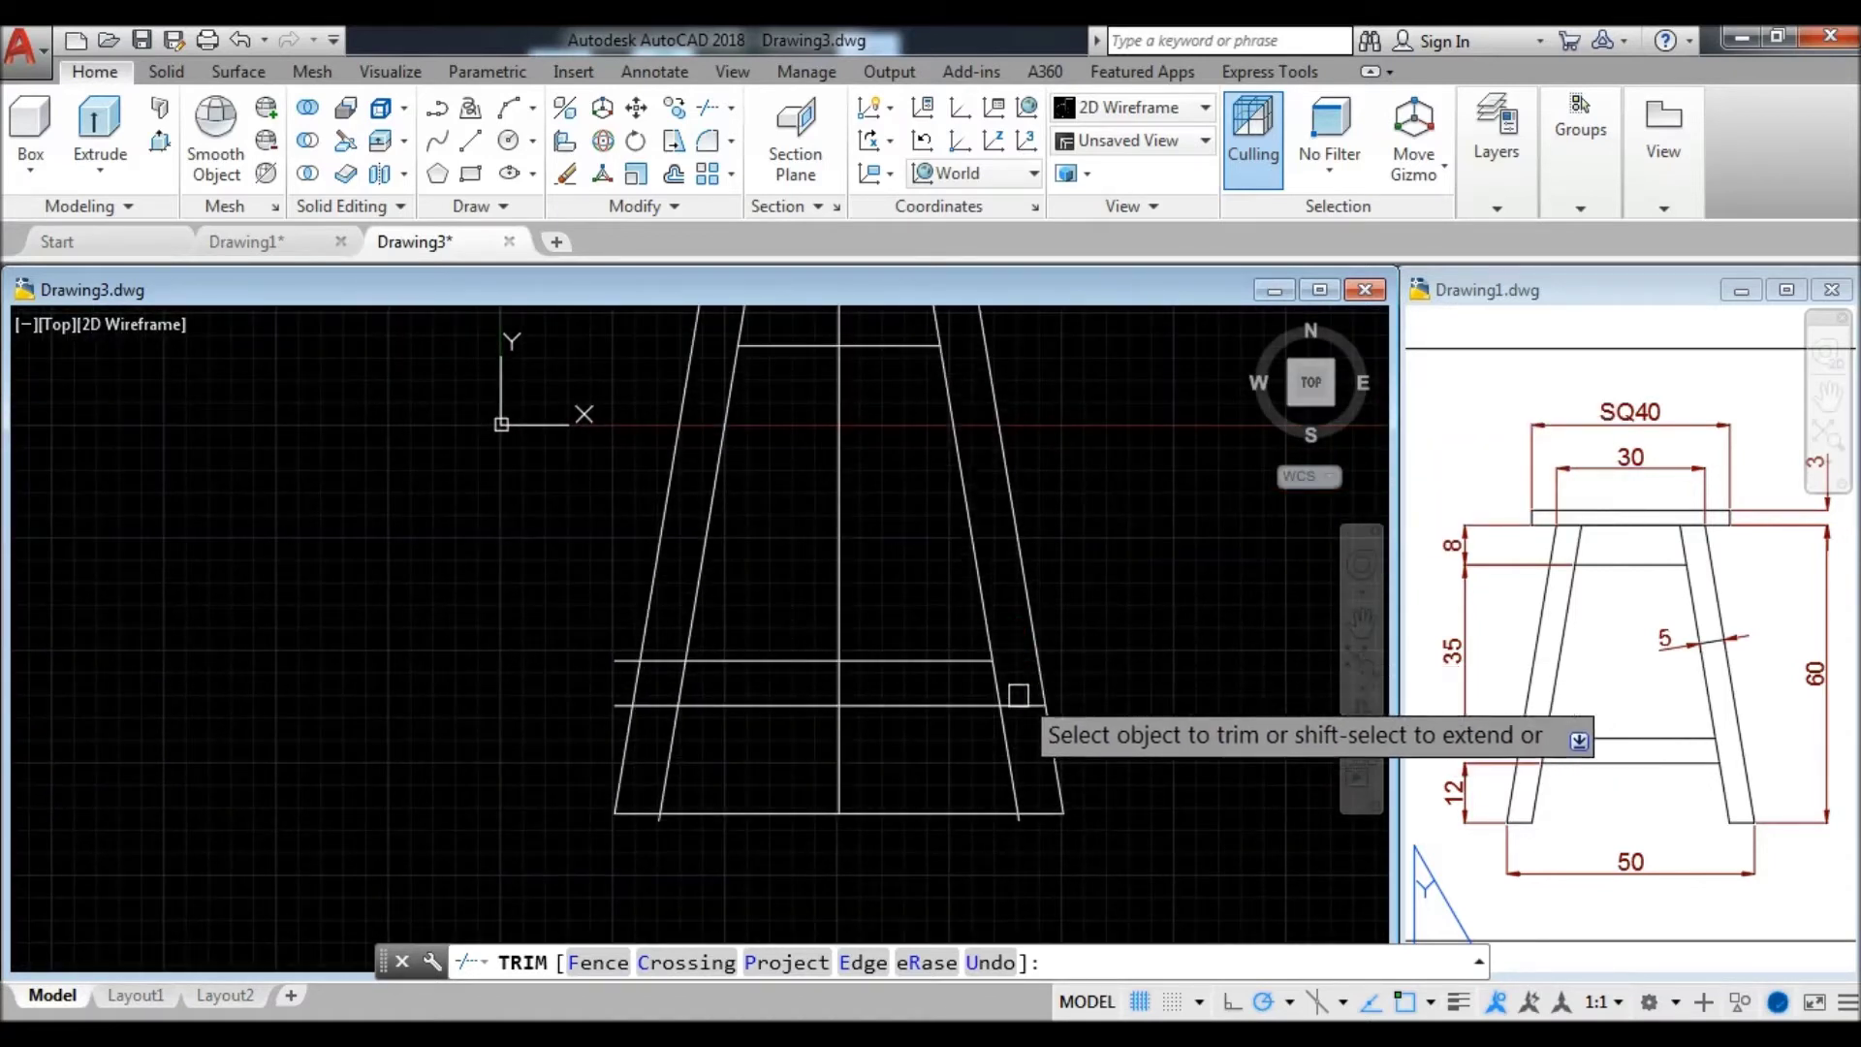
scroll(1013, 824, "up", 2)
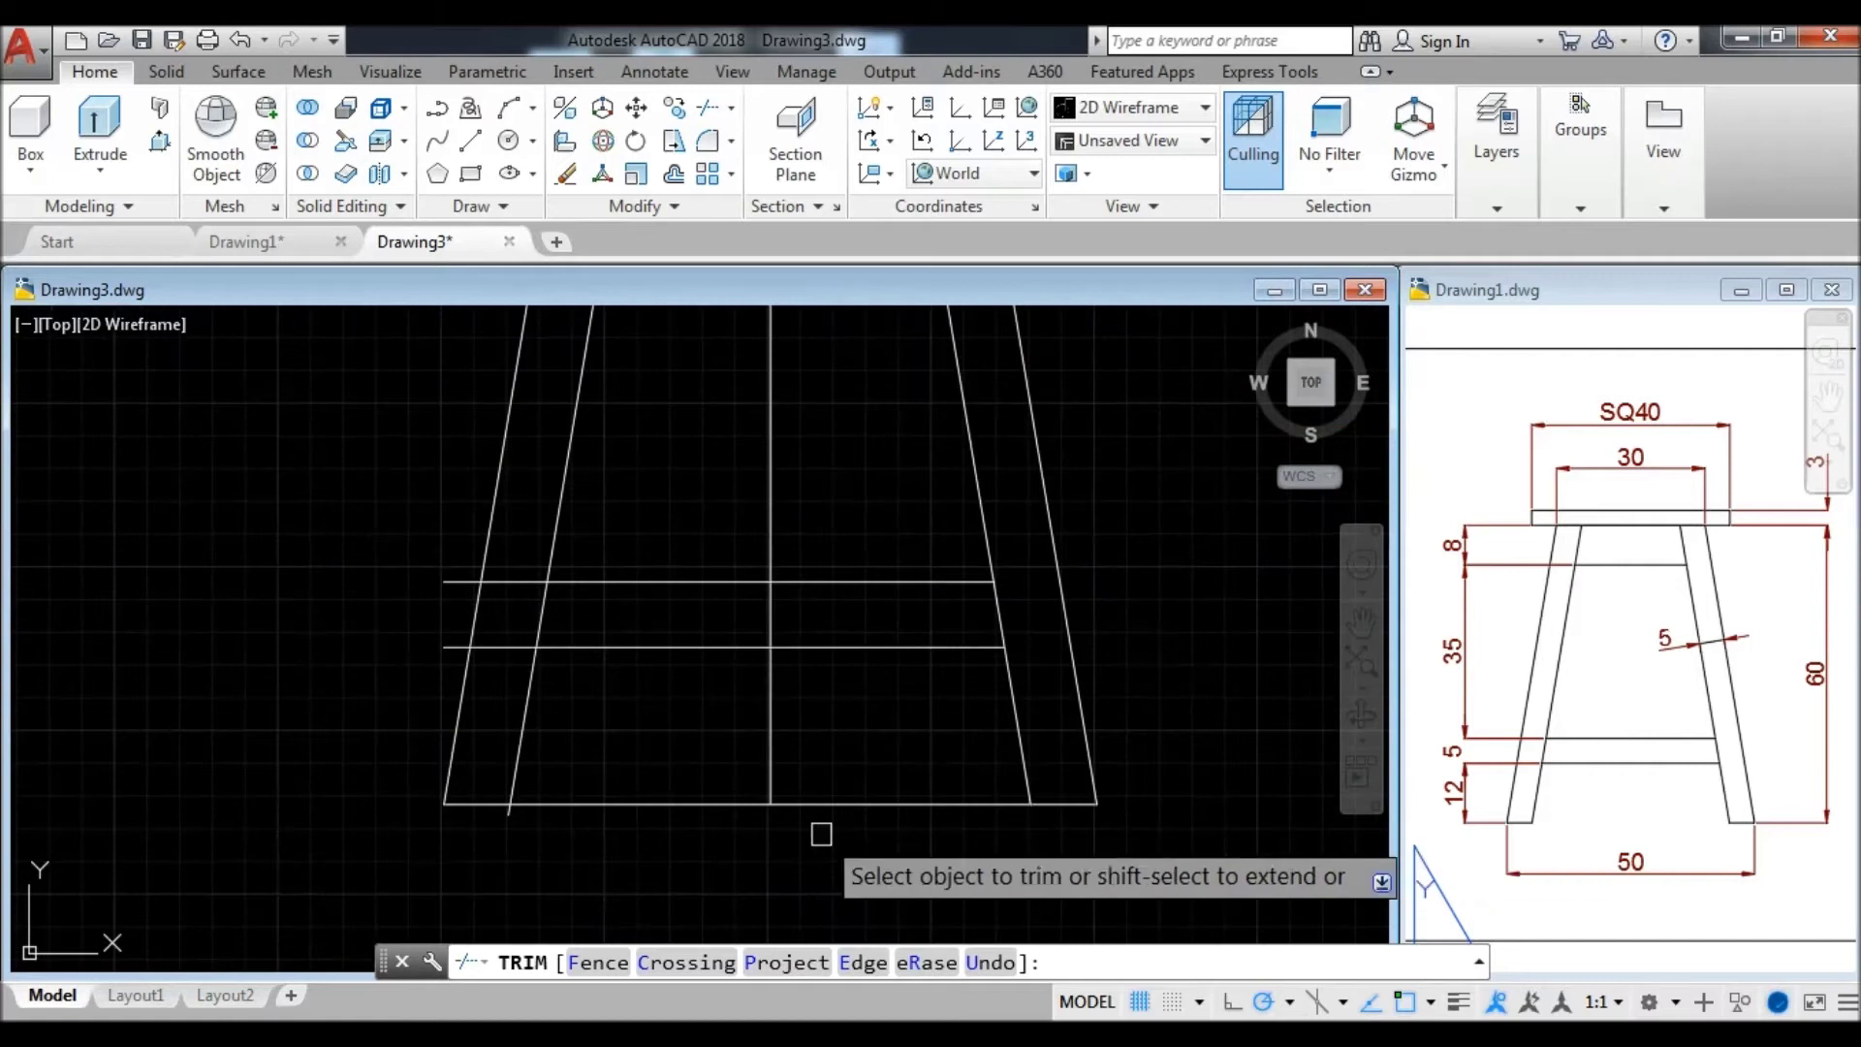
left_click(510, 822)
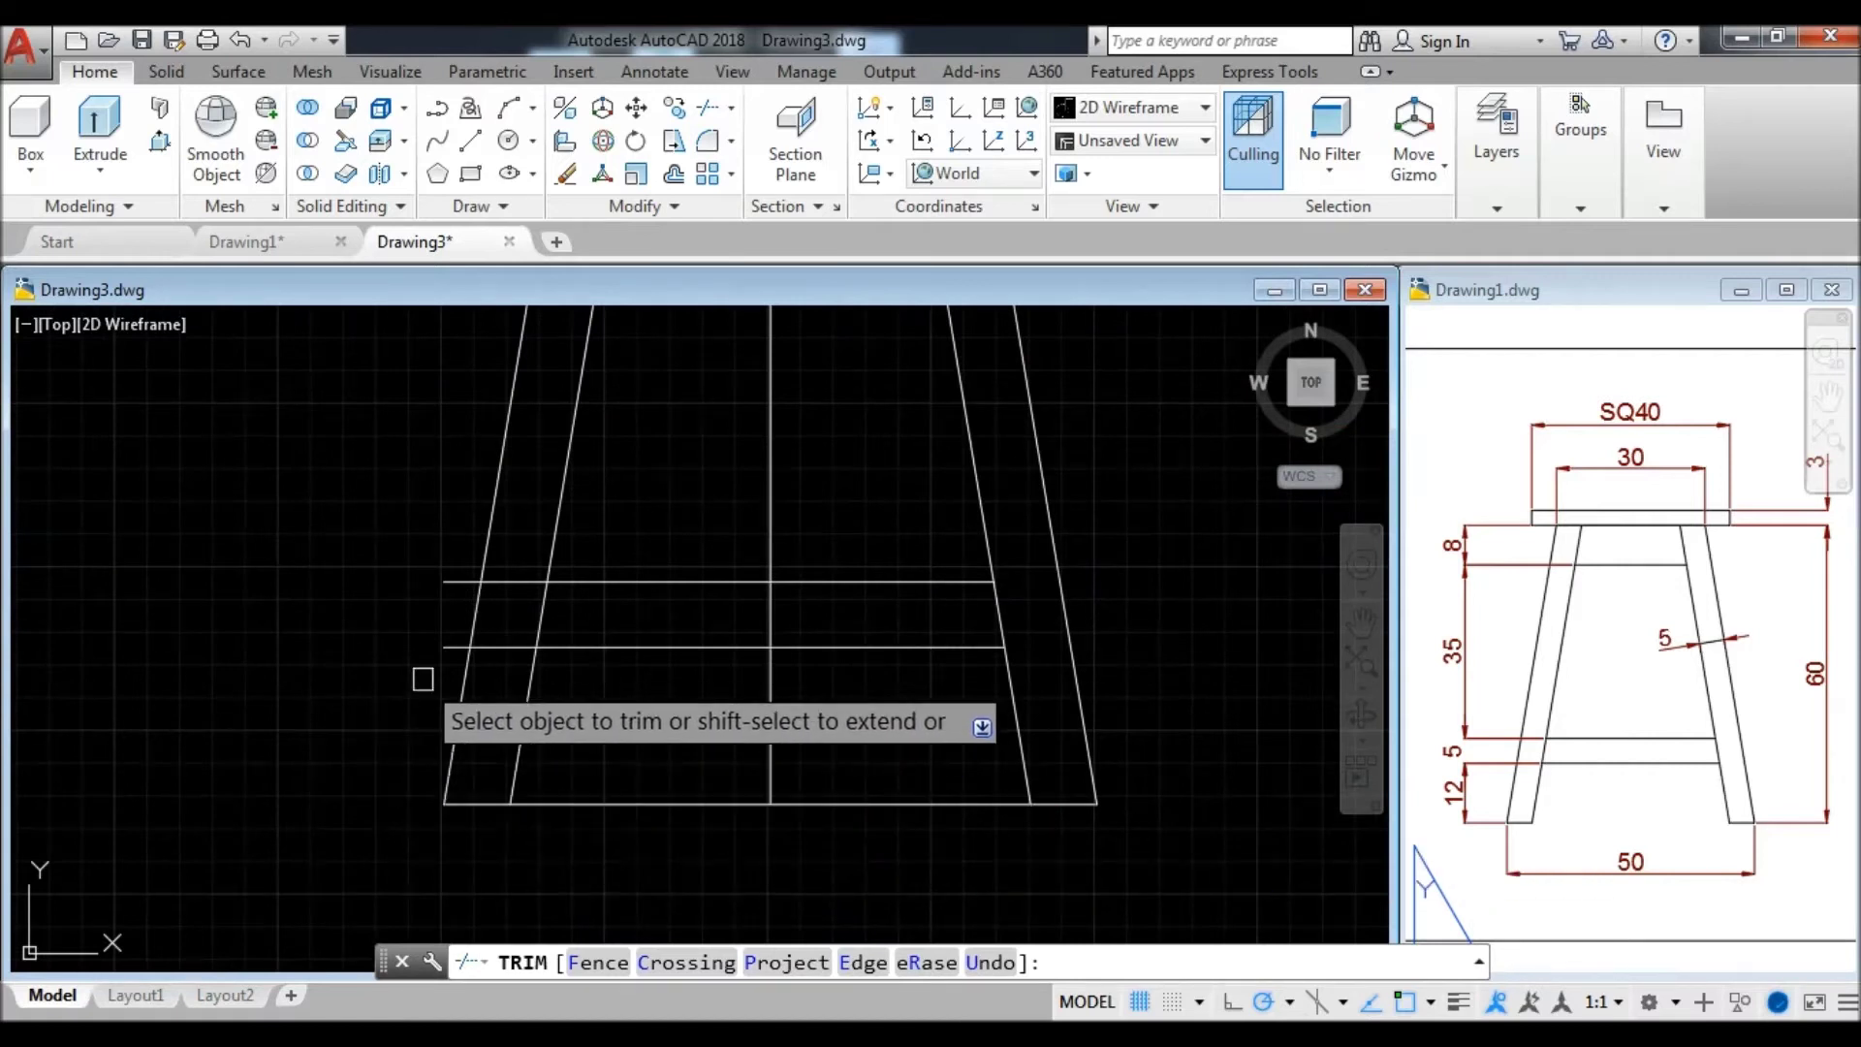
- Trim the rail ends outside the inner leg lines and the remaining short leftovers
left_click(454, 571)
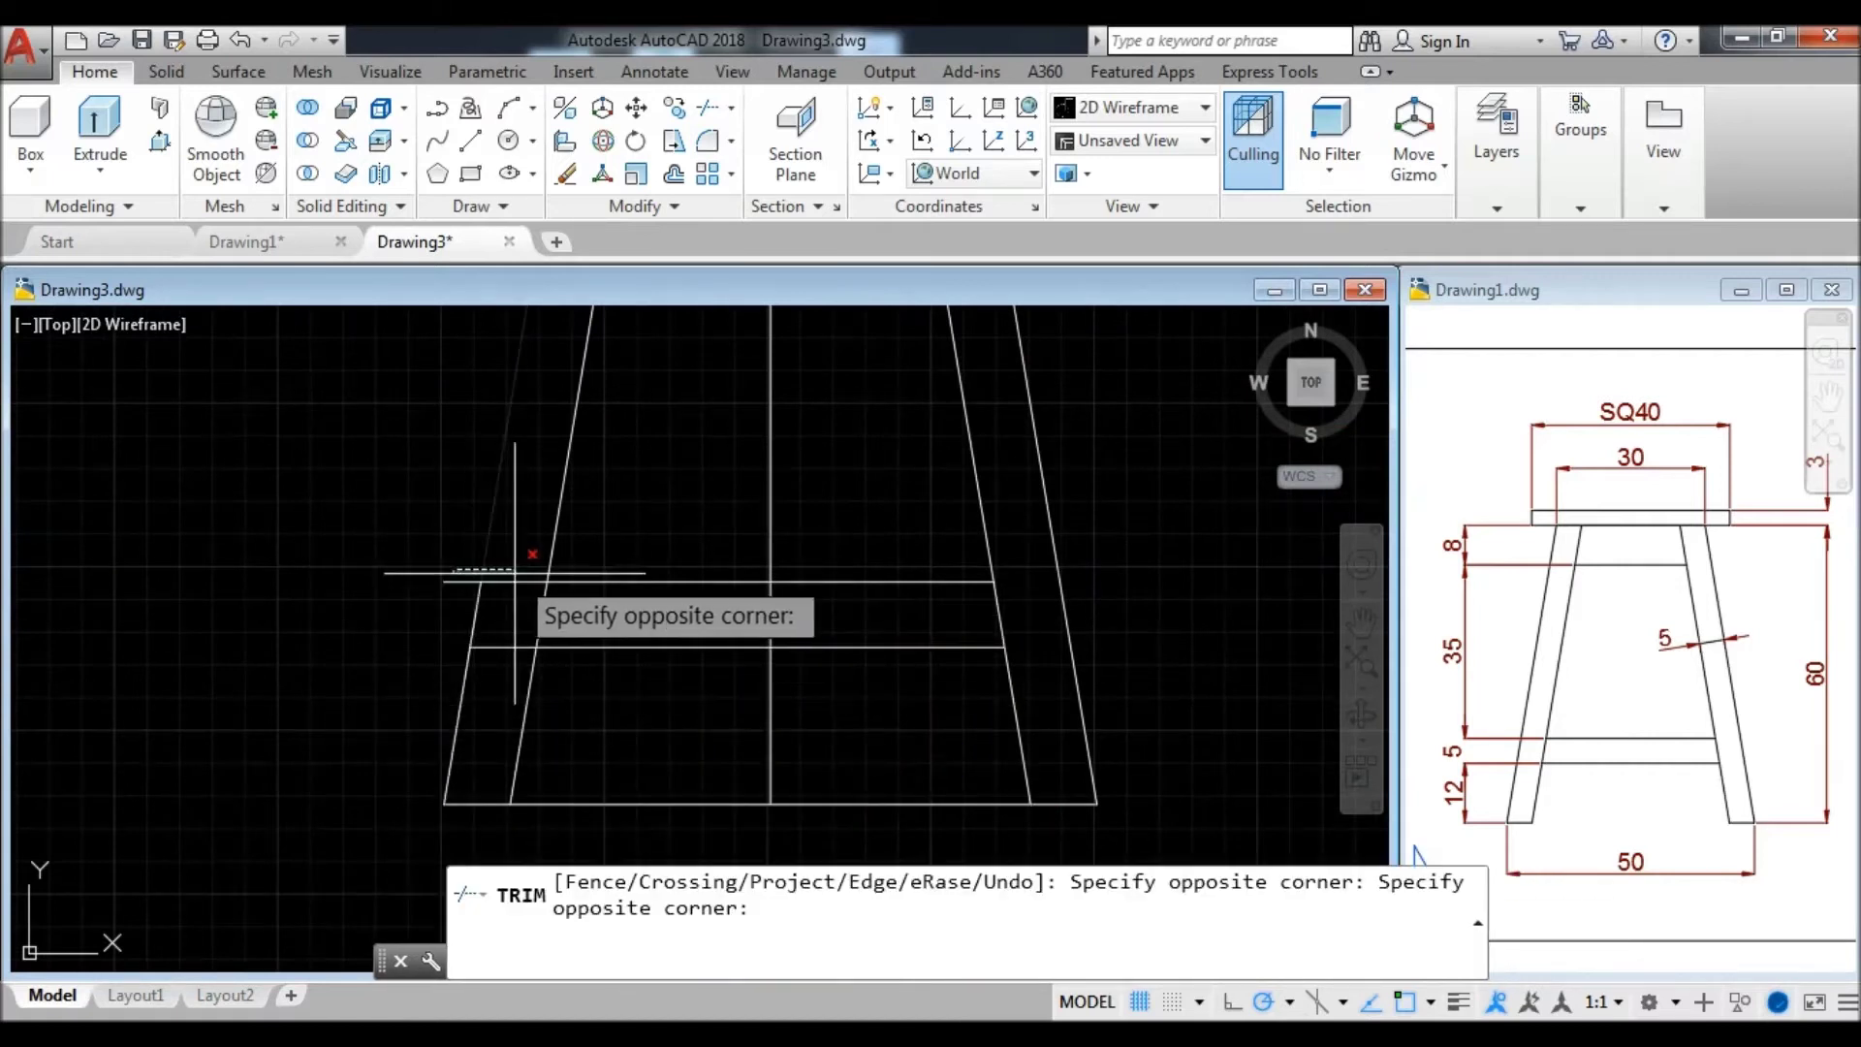
left_click(452, 587)
left_click(510, 580)
left_click(505, 647)
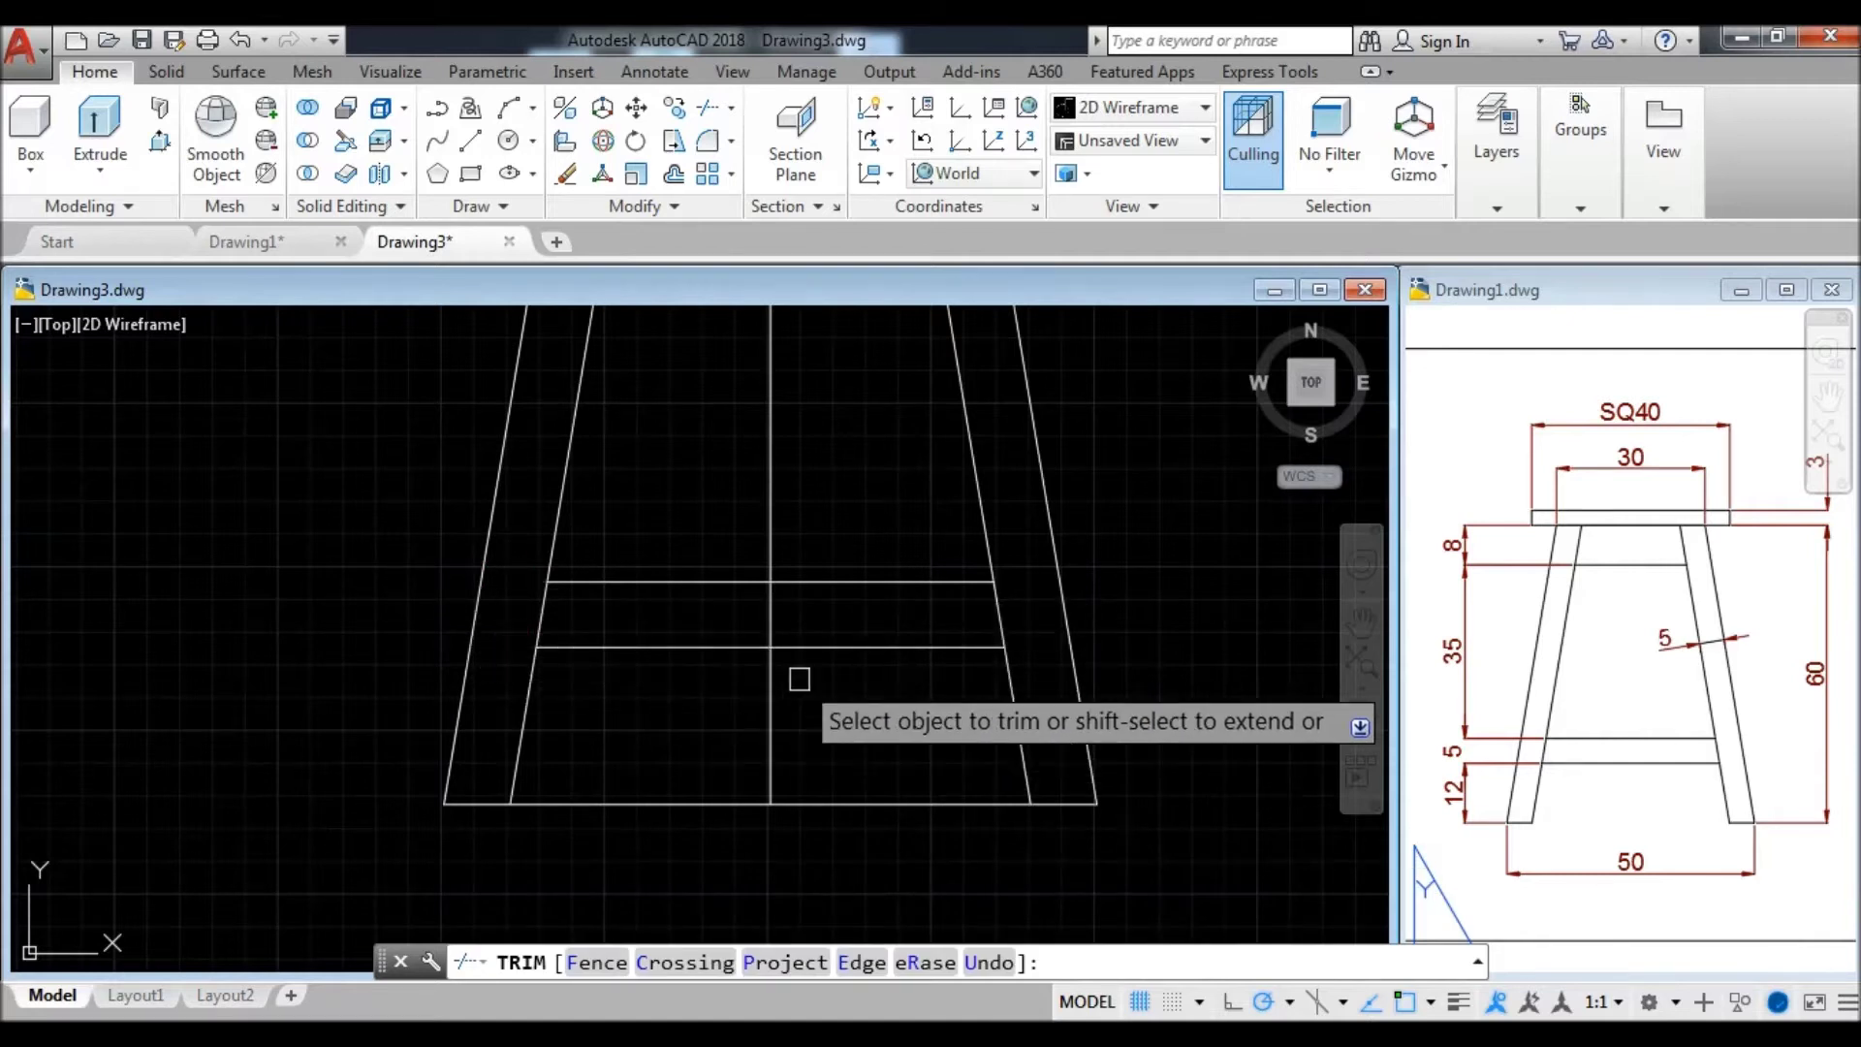
scroll(877, 747, "down", 3)
scroll(898, 645, "up", 2)
middle_click_drag(899, 630, 899, 645)
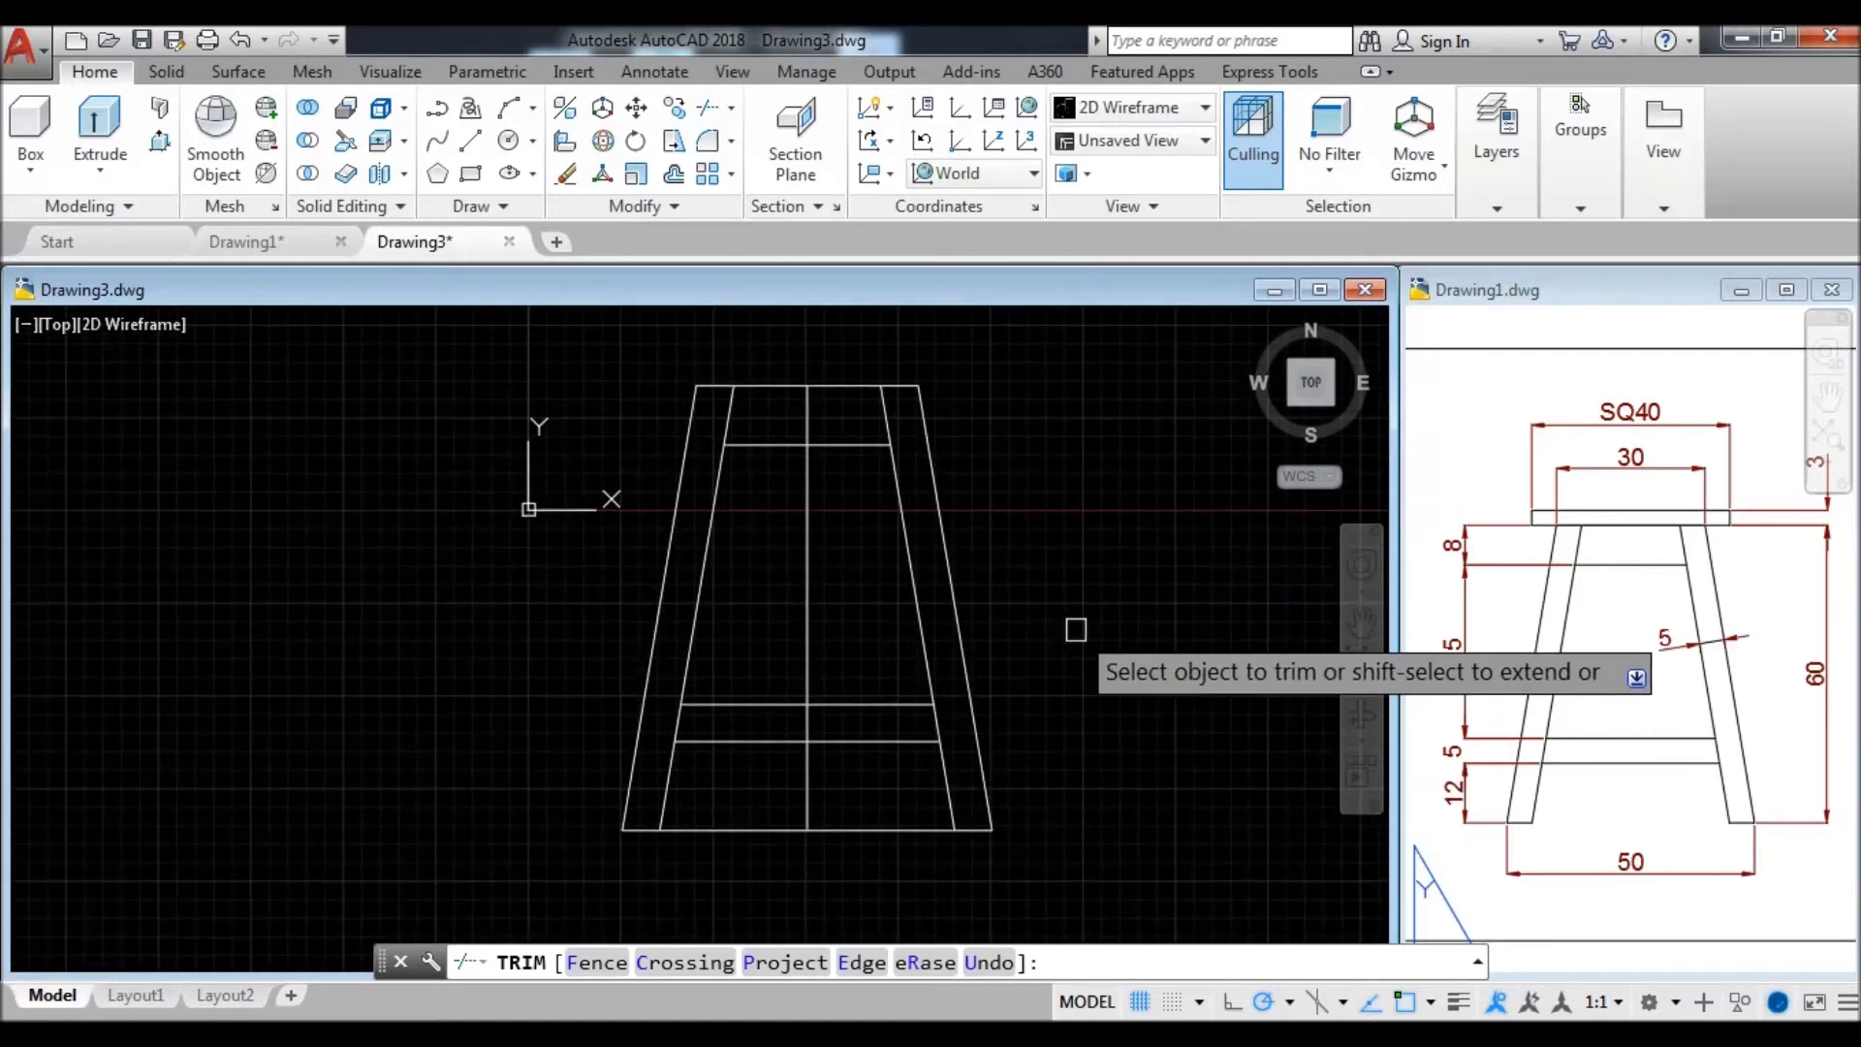
left_click(818, 585)
left_click(831, 652)
key("Escape")
- Erase the vertical centre line
left_click(809, 643)
type("E")
key("Return")
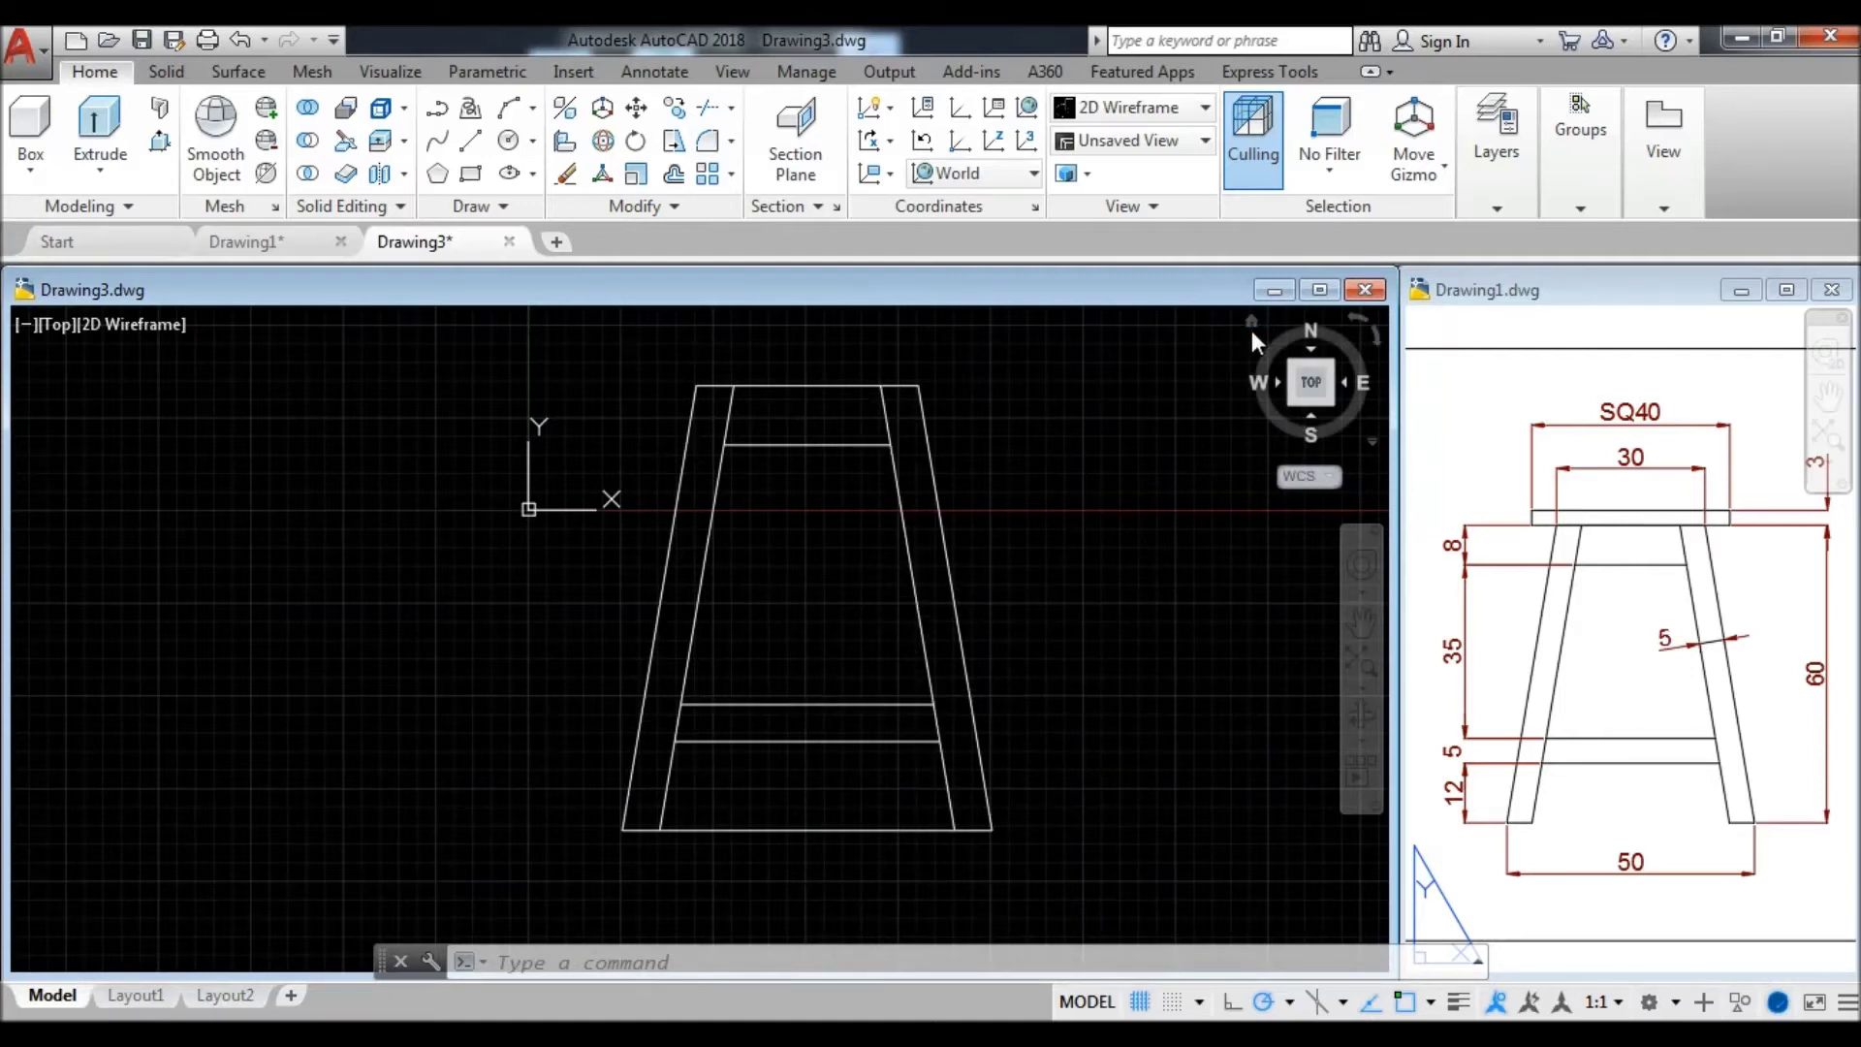
left_click(1251, 323)
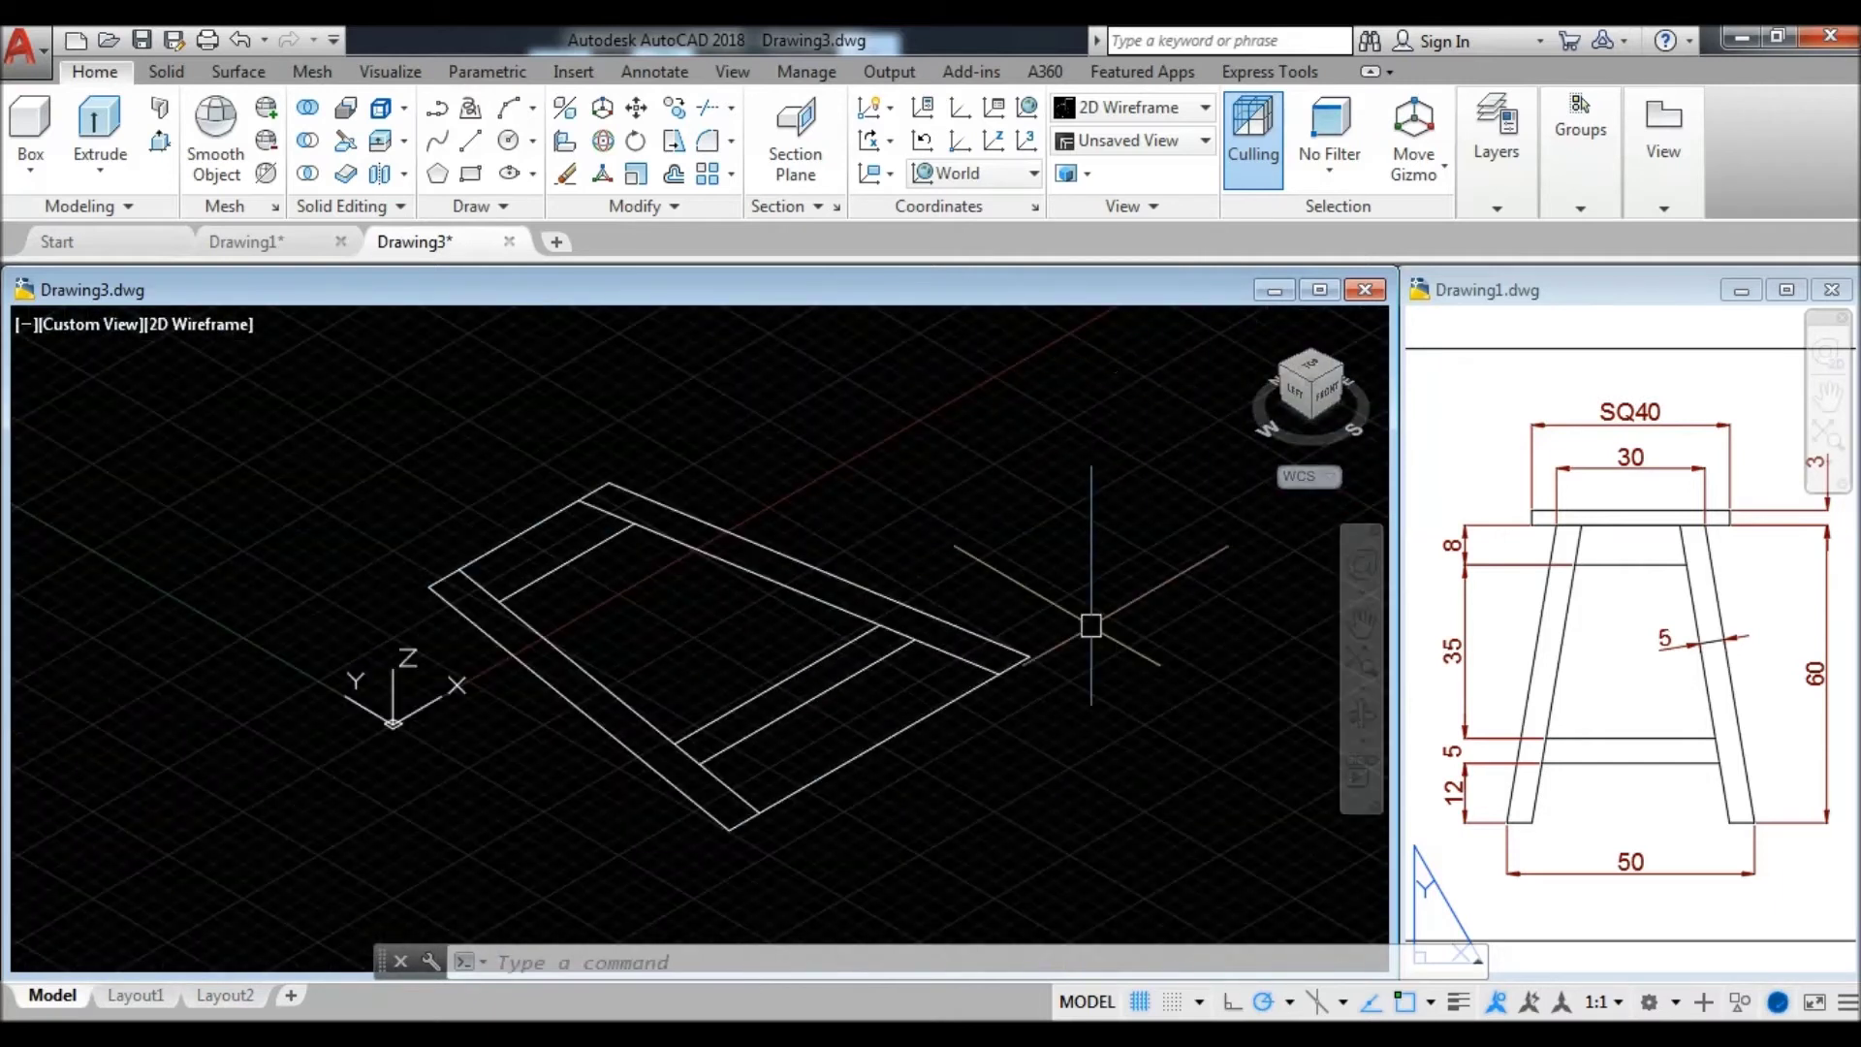
- Pan the isometric view so the stool frame sits on the left of the drawing area
mouse_move(1072, 631)
middle_mouse_down()
mouse_move(1126, 635)
mouse_move(702, 616)
middle_mouse_up()
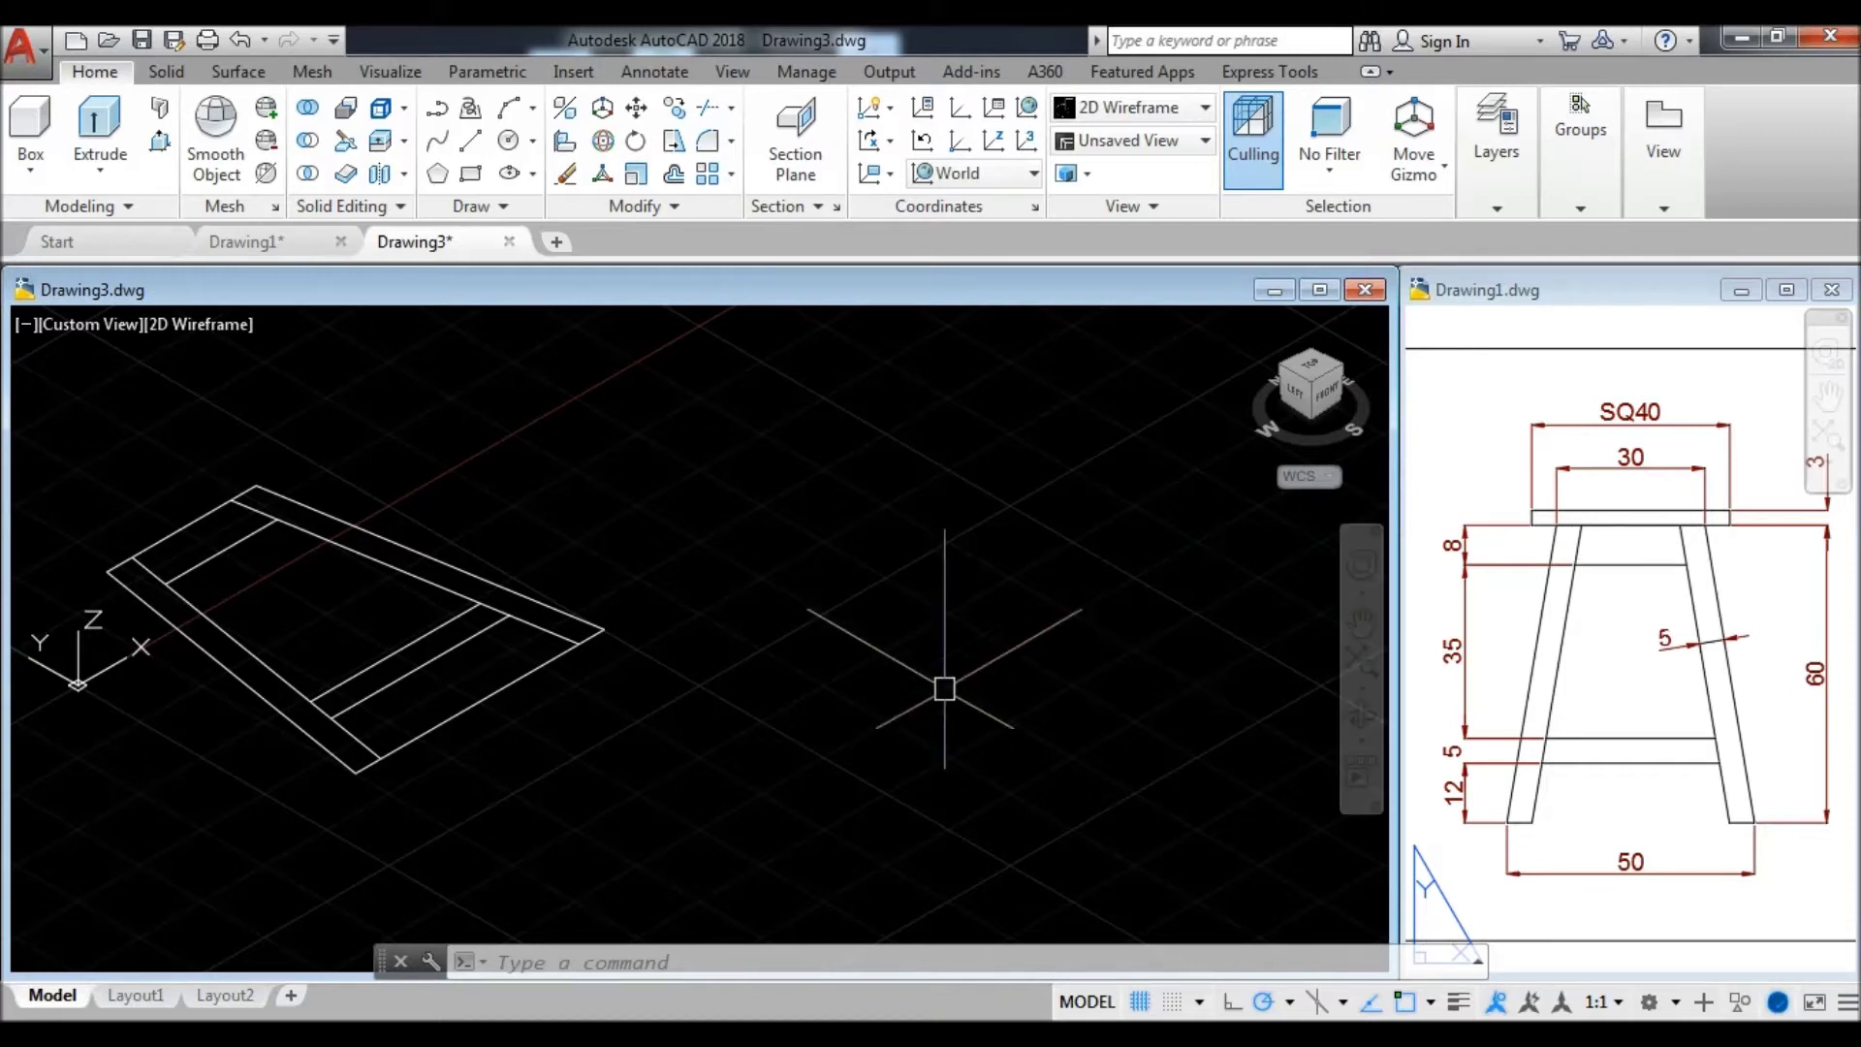
key("Escape")
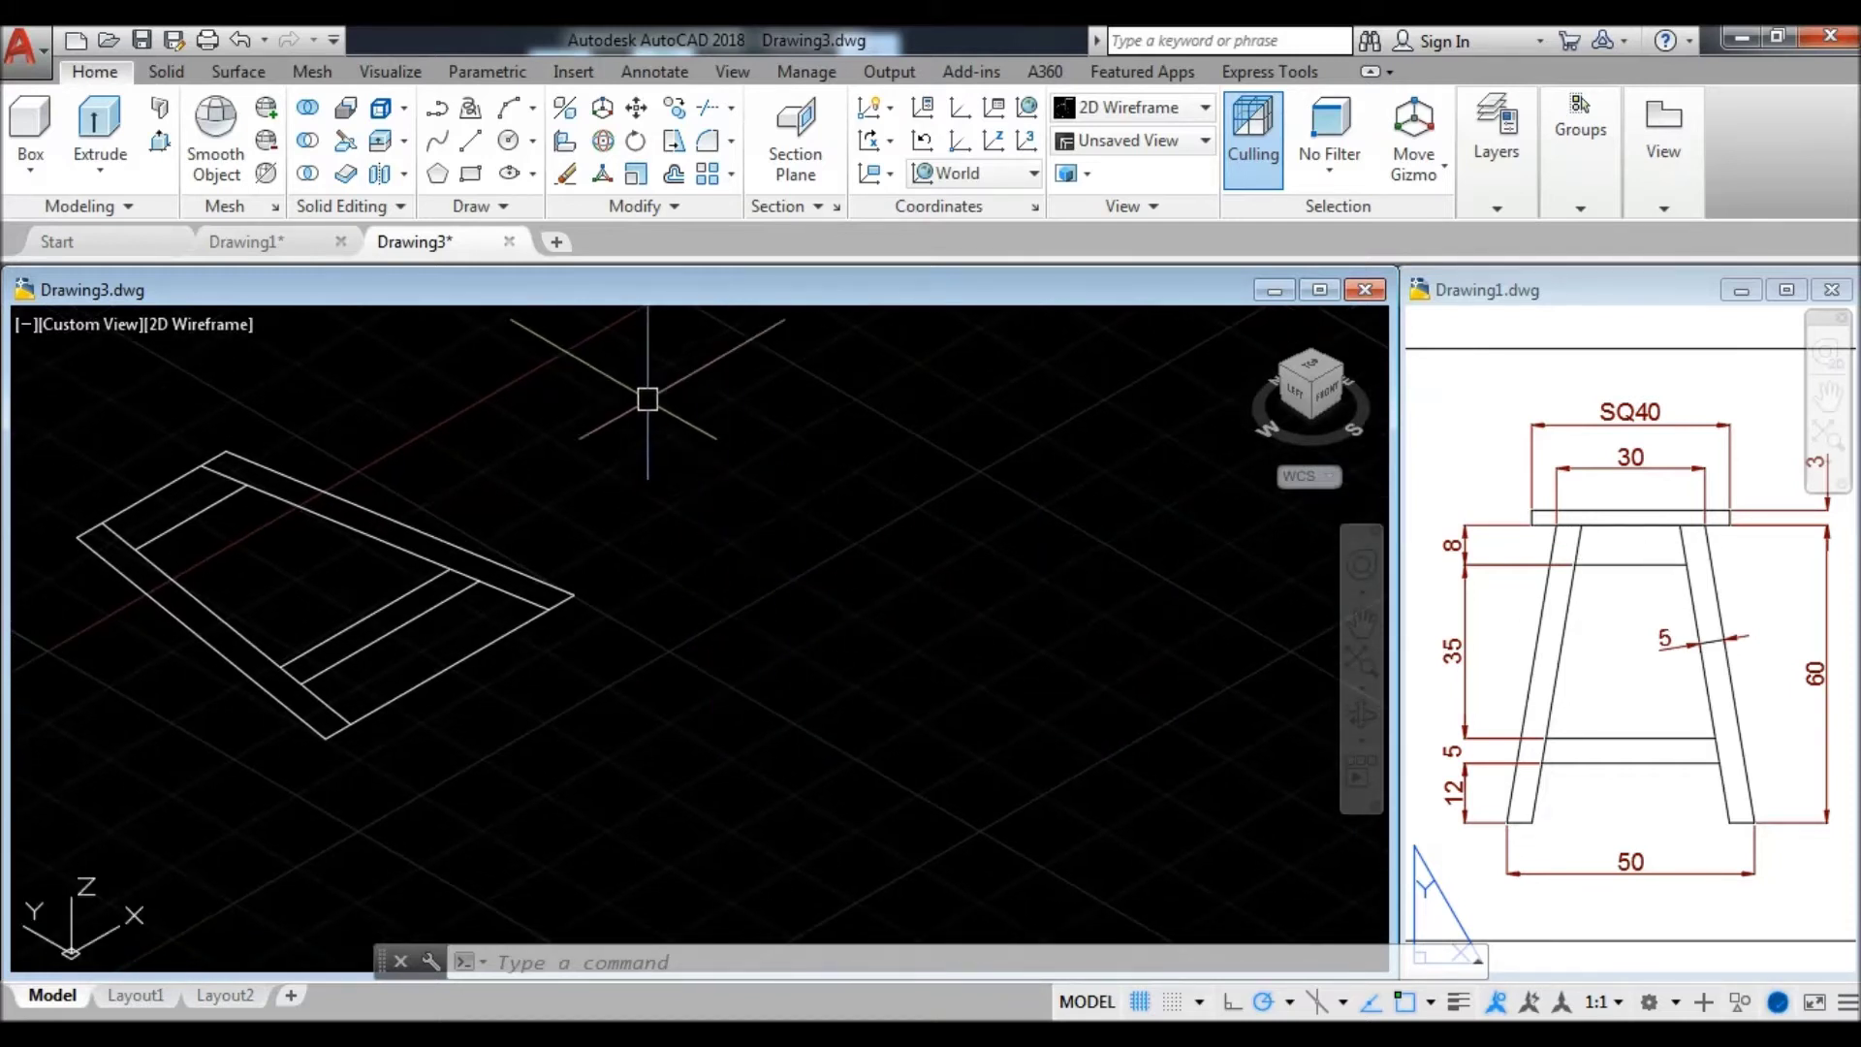
- Draw a 50 by 50 square for the seat base
left_click(471, 177)
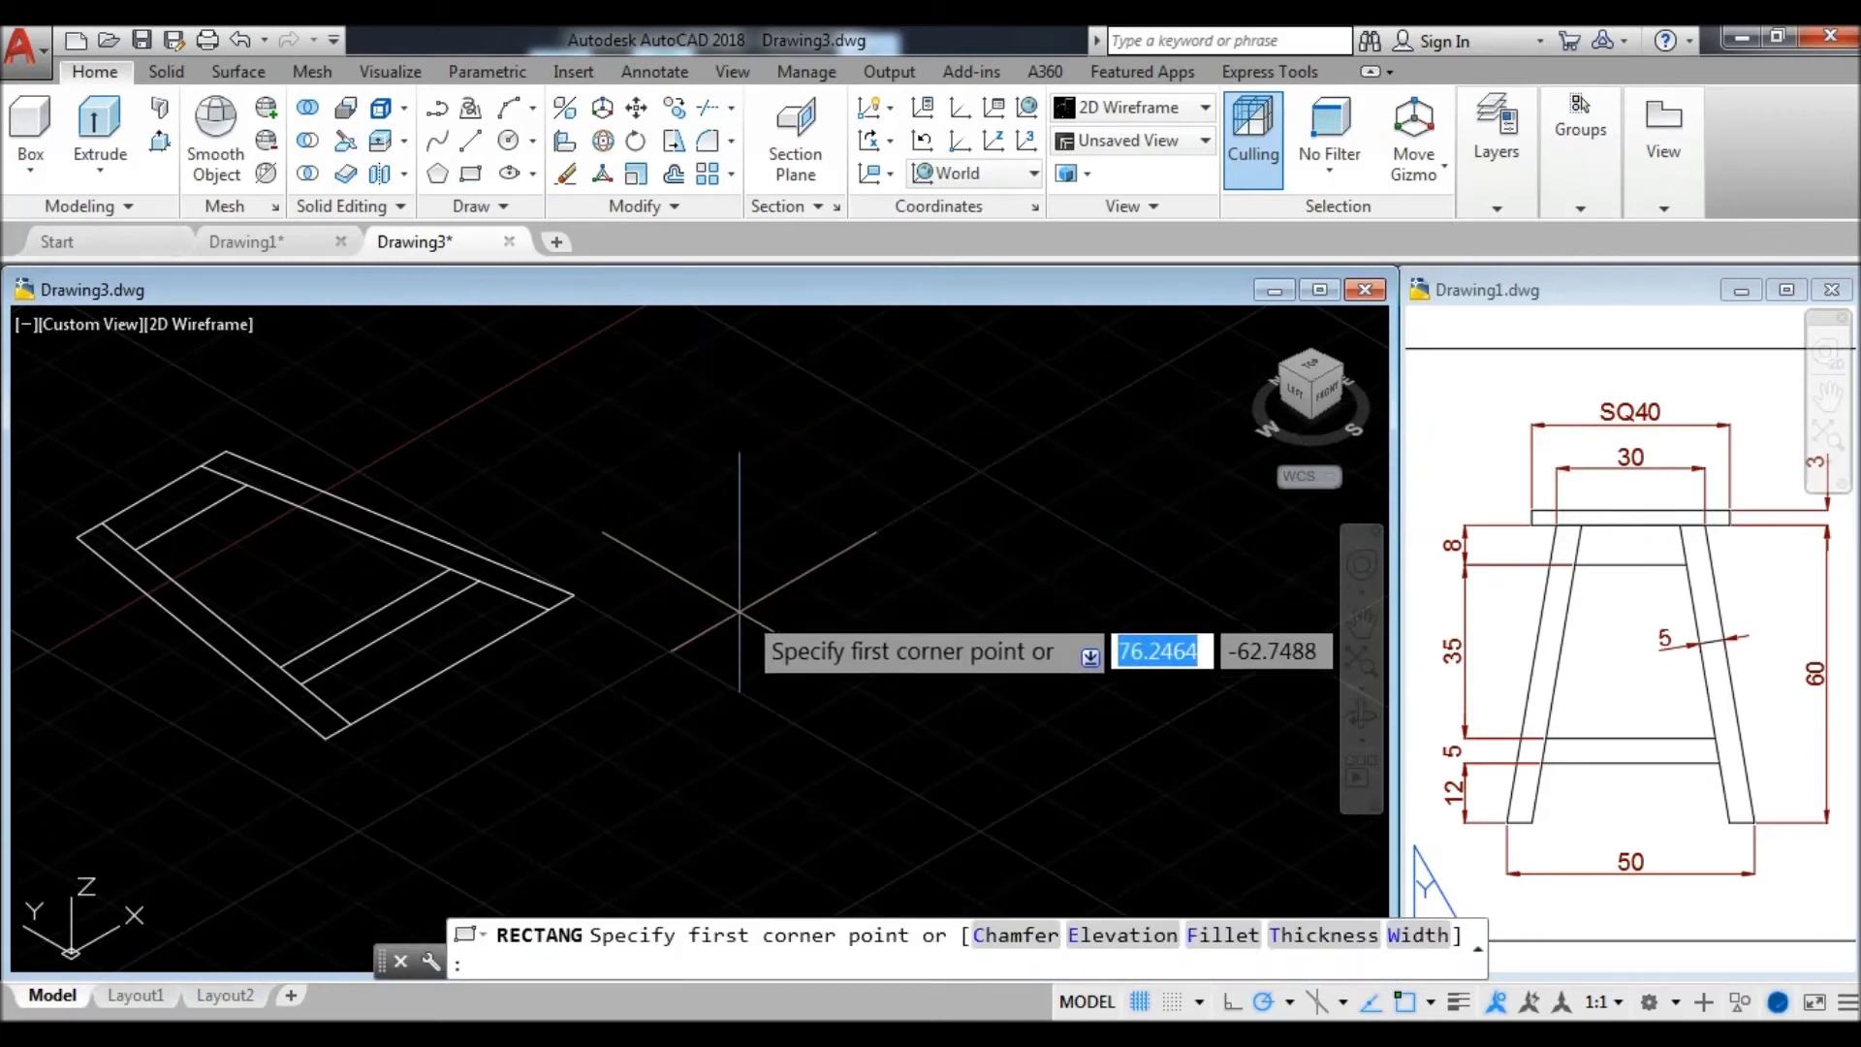
left_click(670, 656)
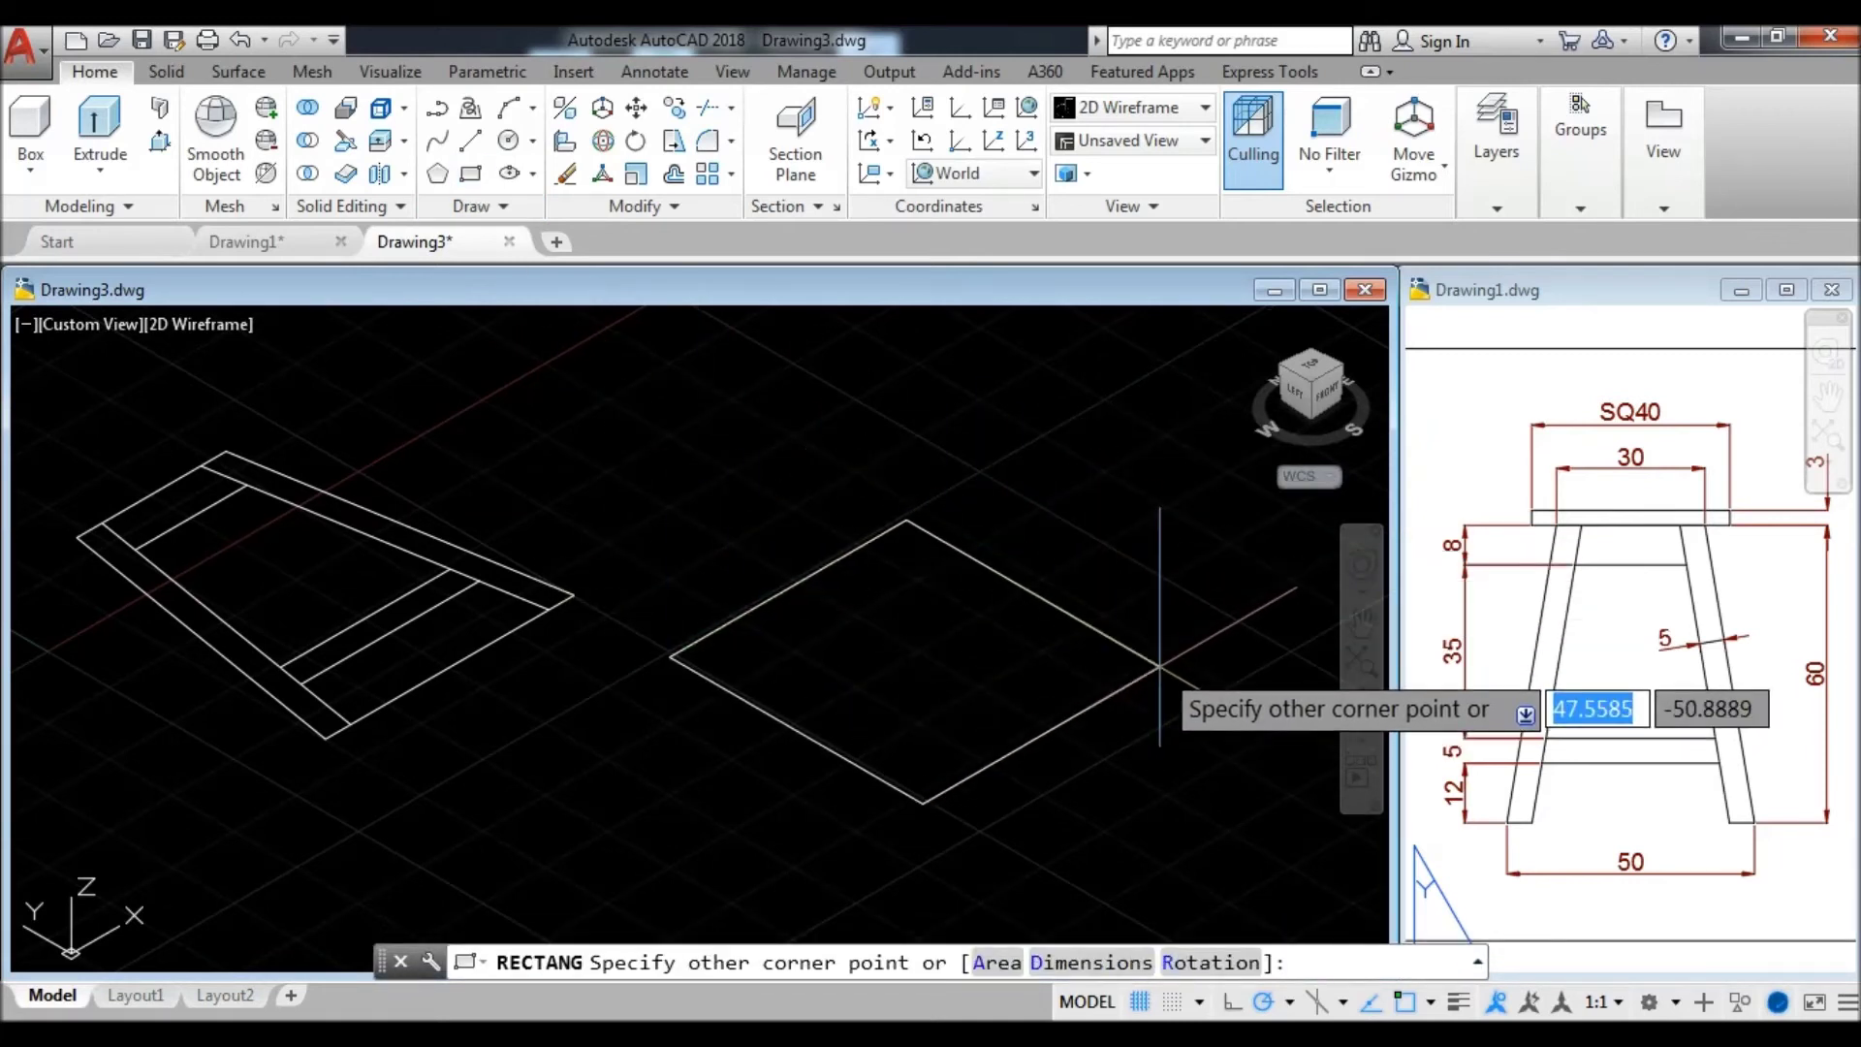
type("d")
key("Return")
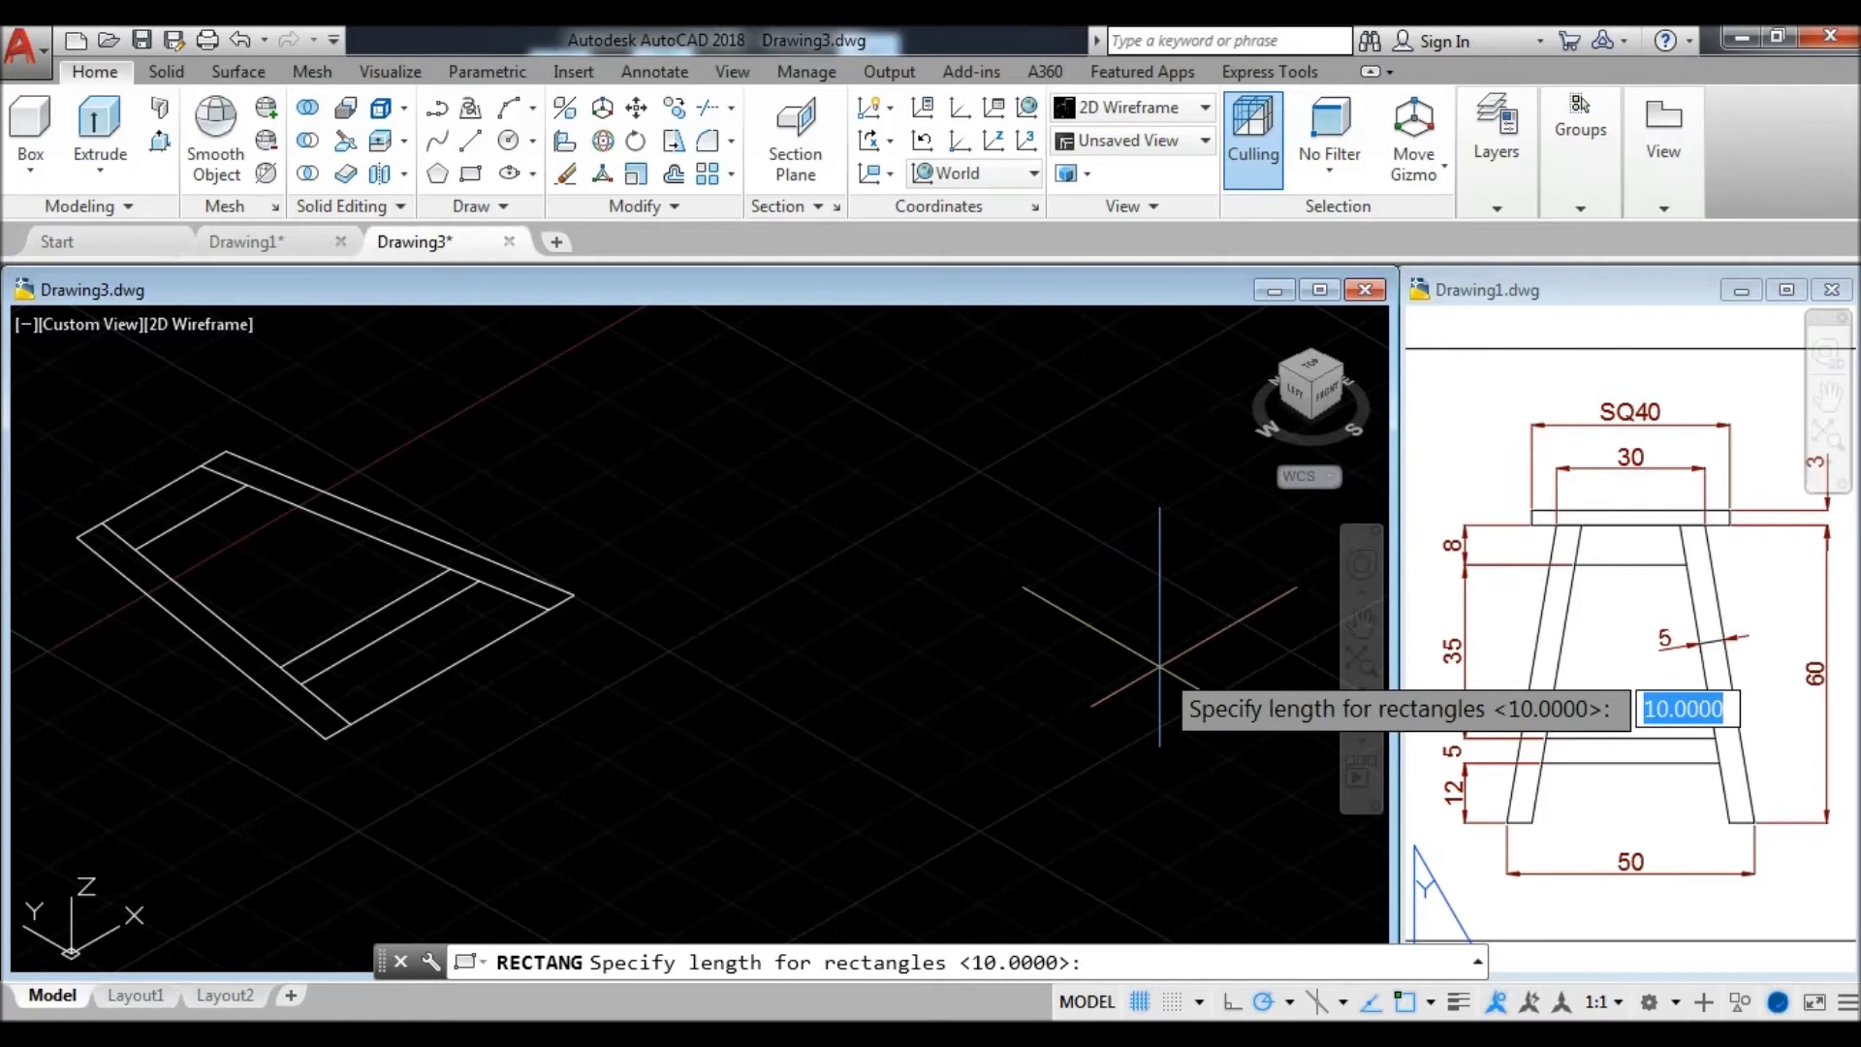
type("50")
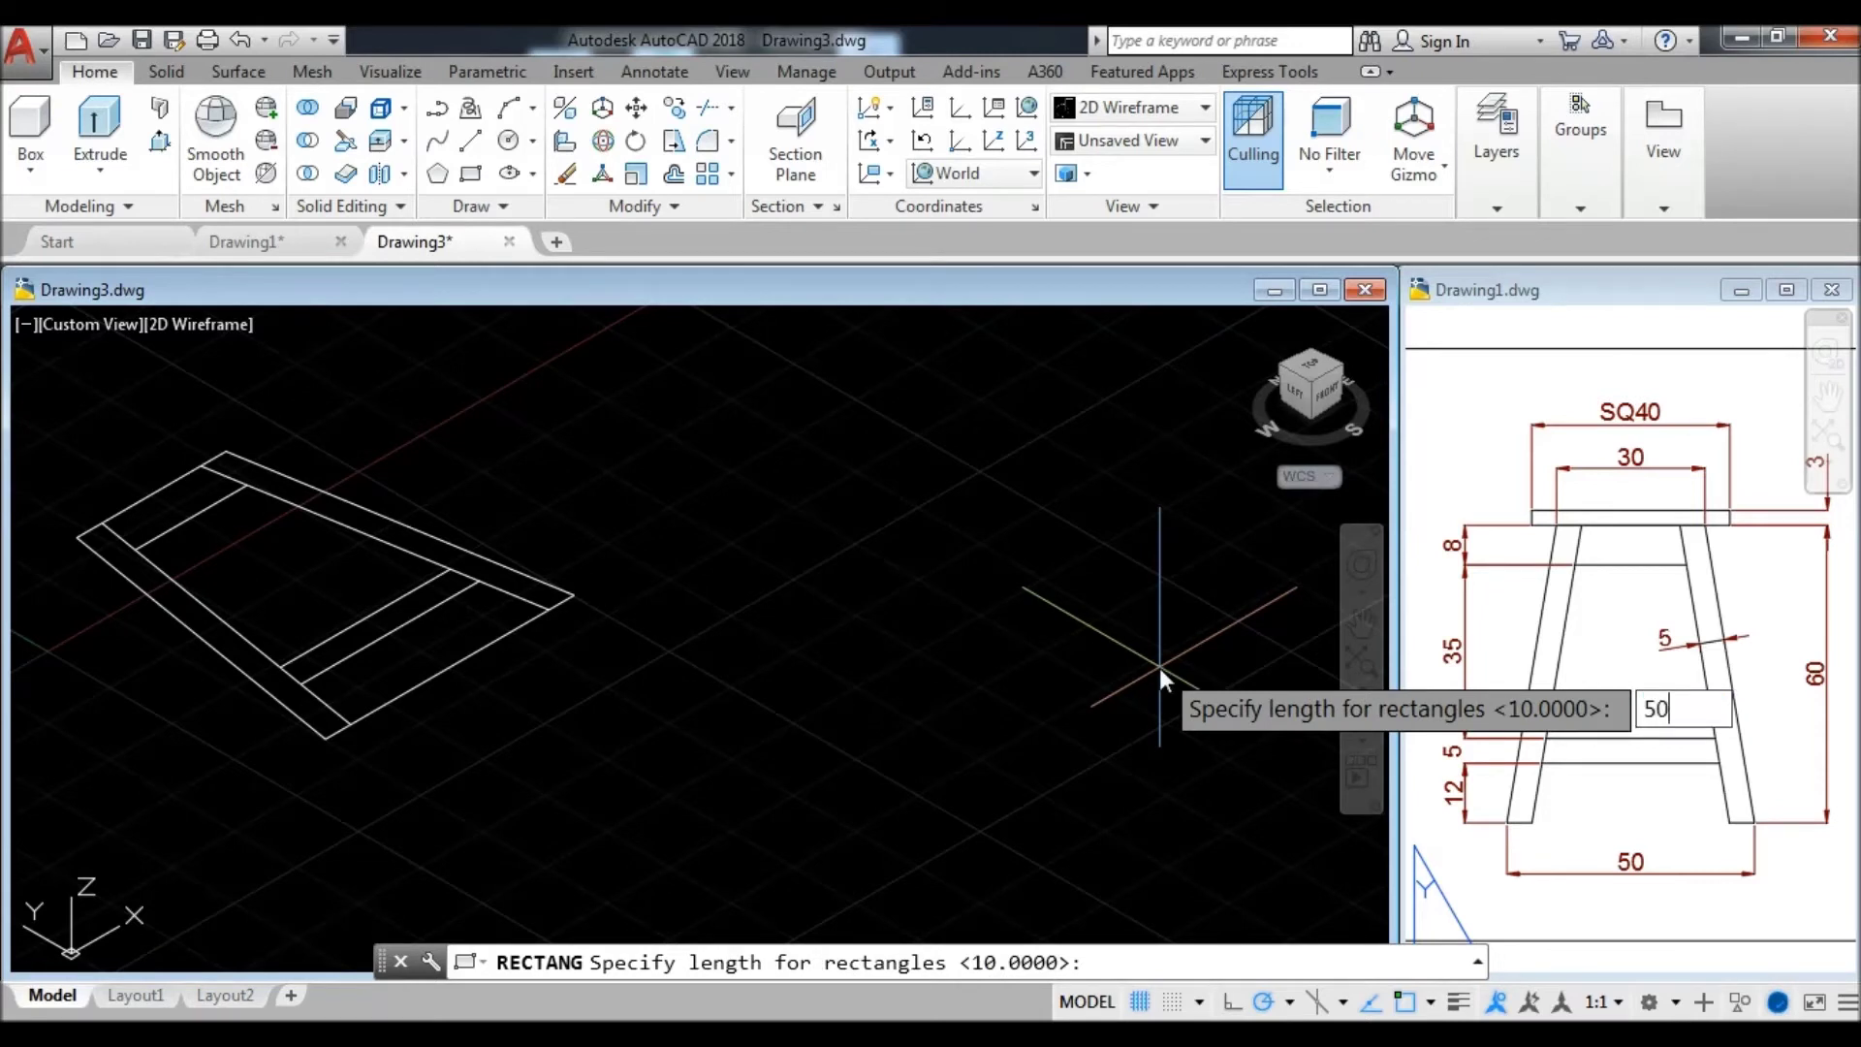
key("Return")
key("Return")
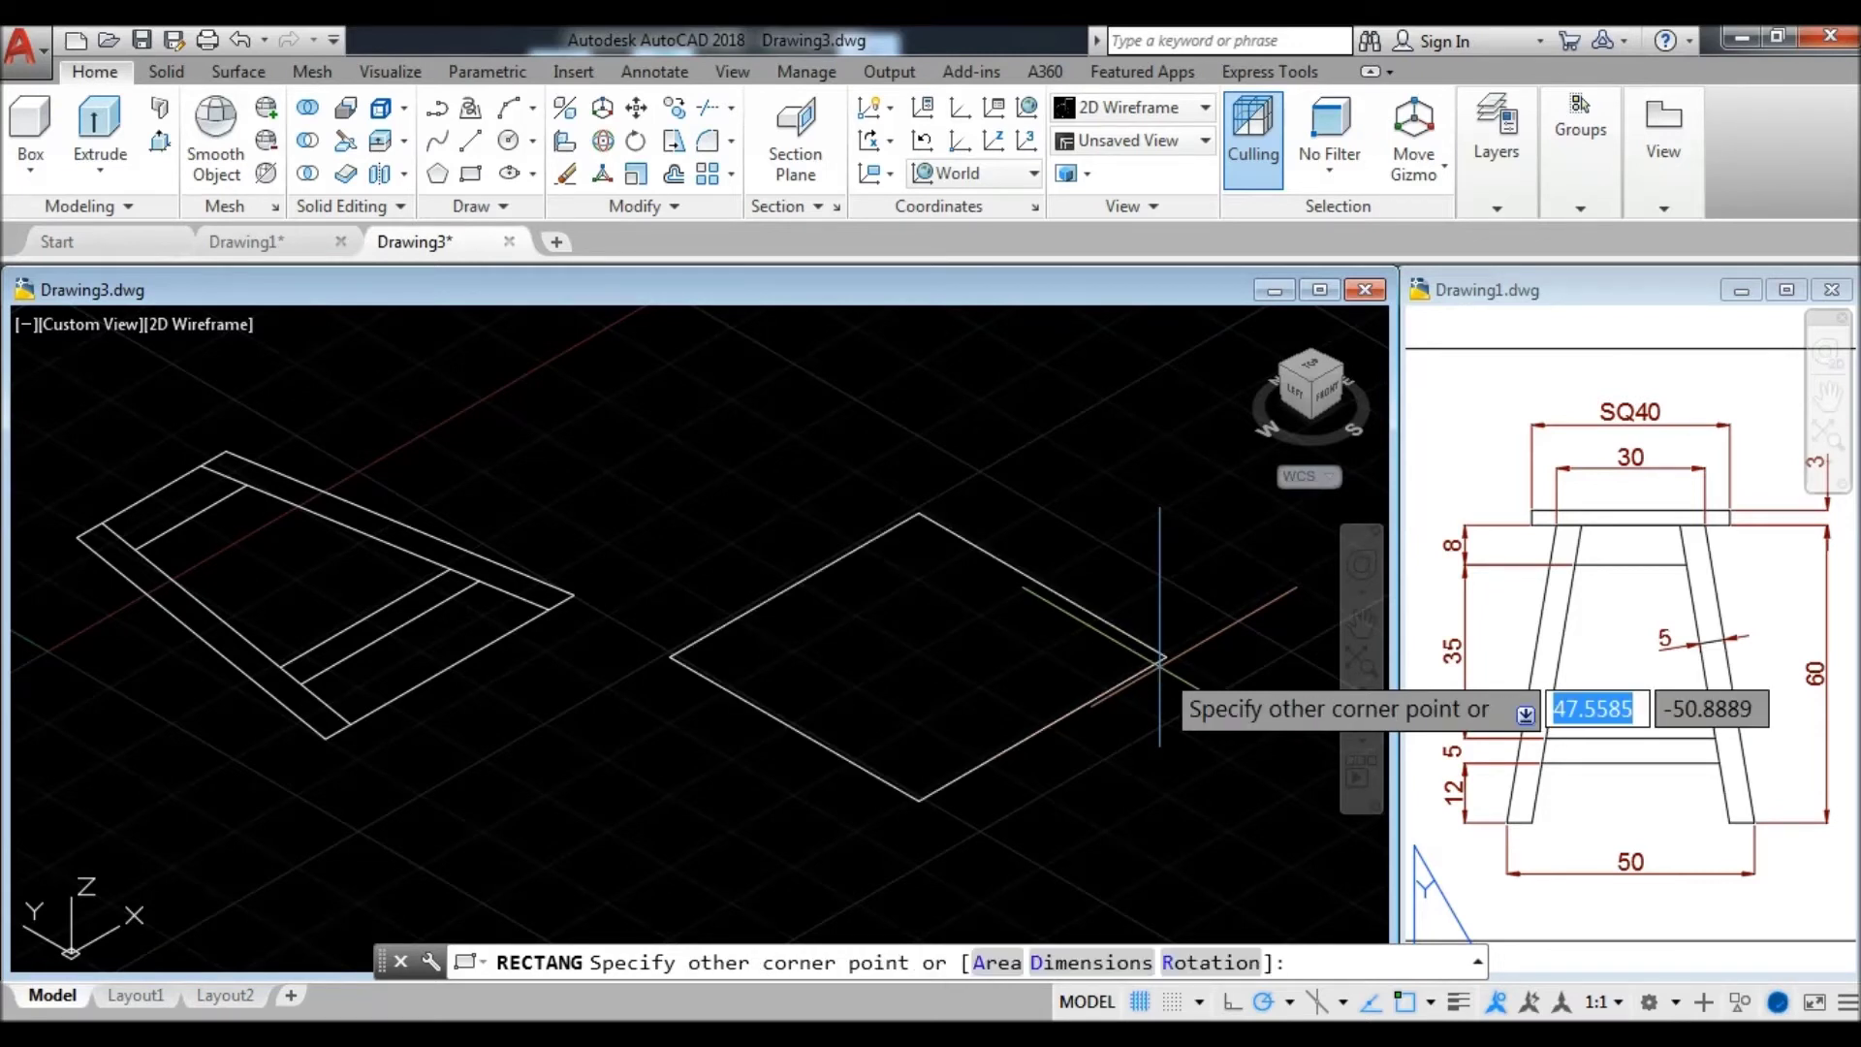
left_click(1159, 659)
mouse_move(864, 747)
middle_mouse_down()
mouse_move(890, 698)
mouse_move(943, 671)
middle_mouse_up()
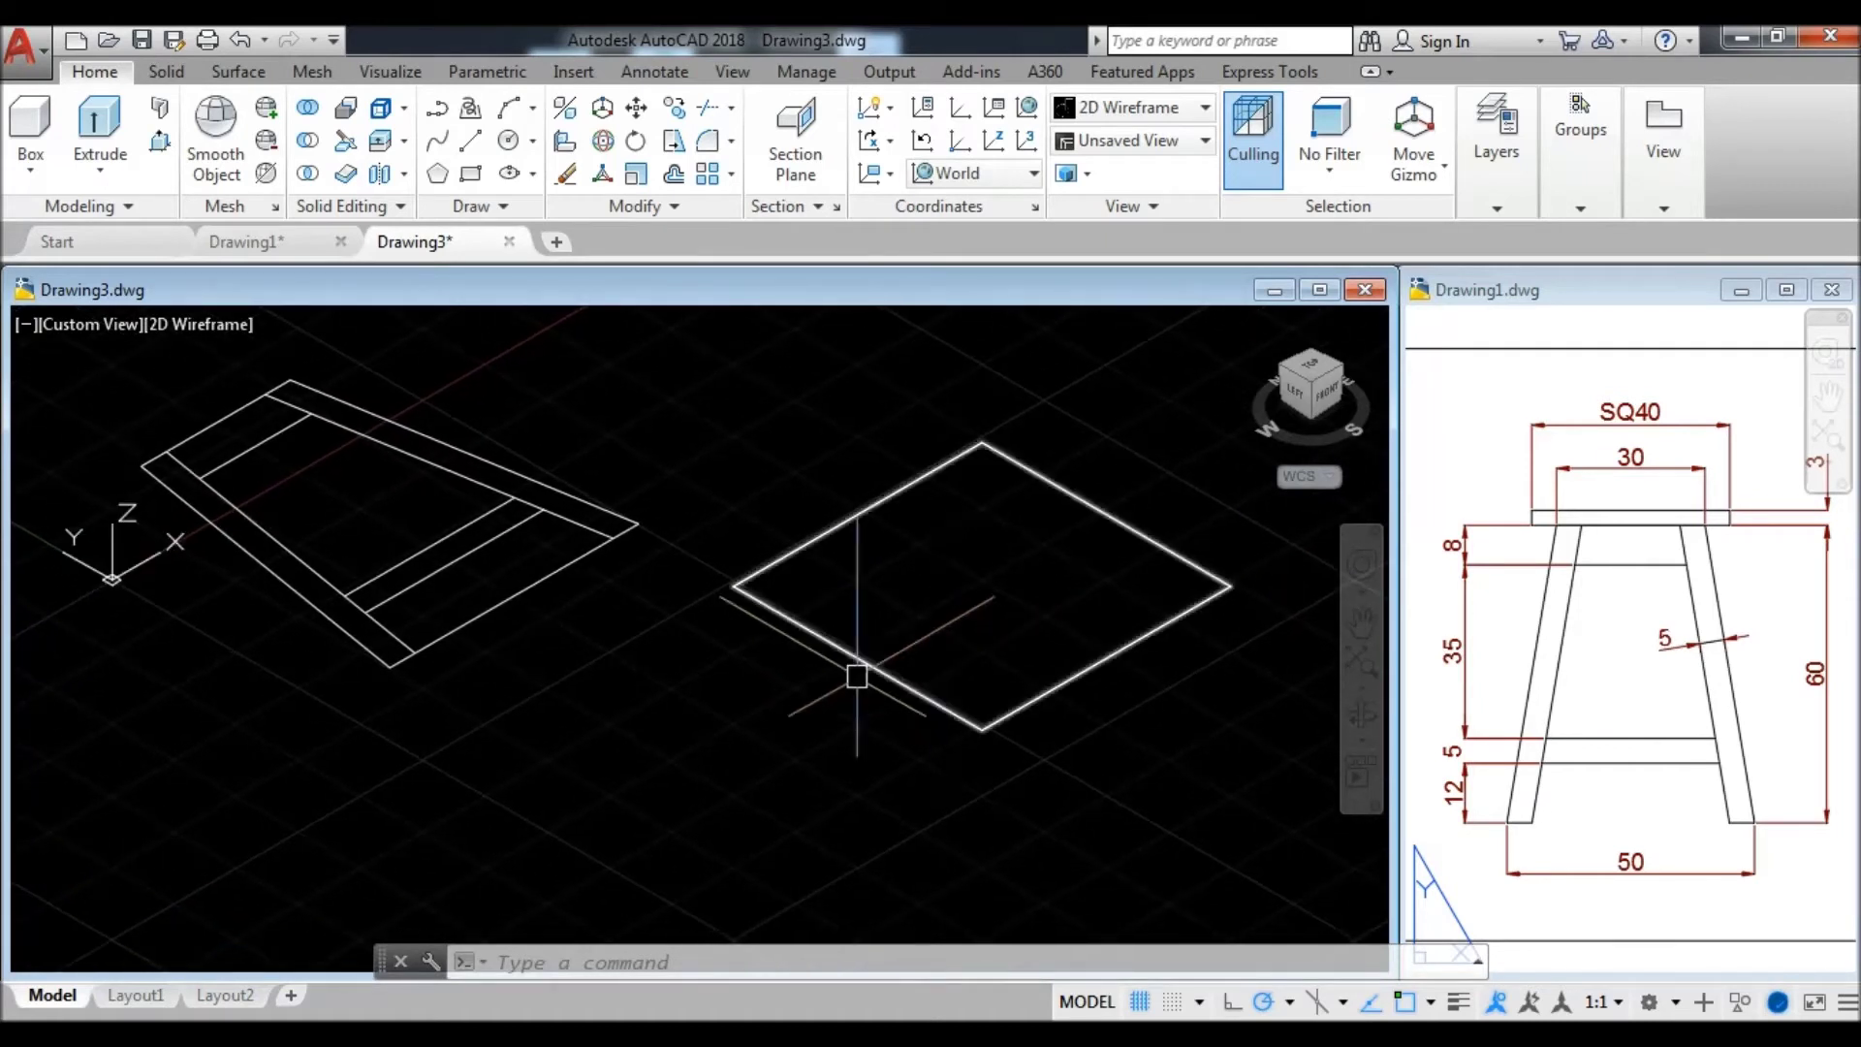
- Draw a separate 30 by 30 square beside it
left_click(471, 174)
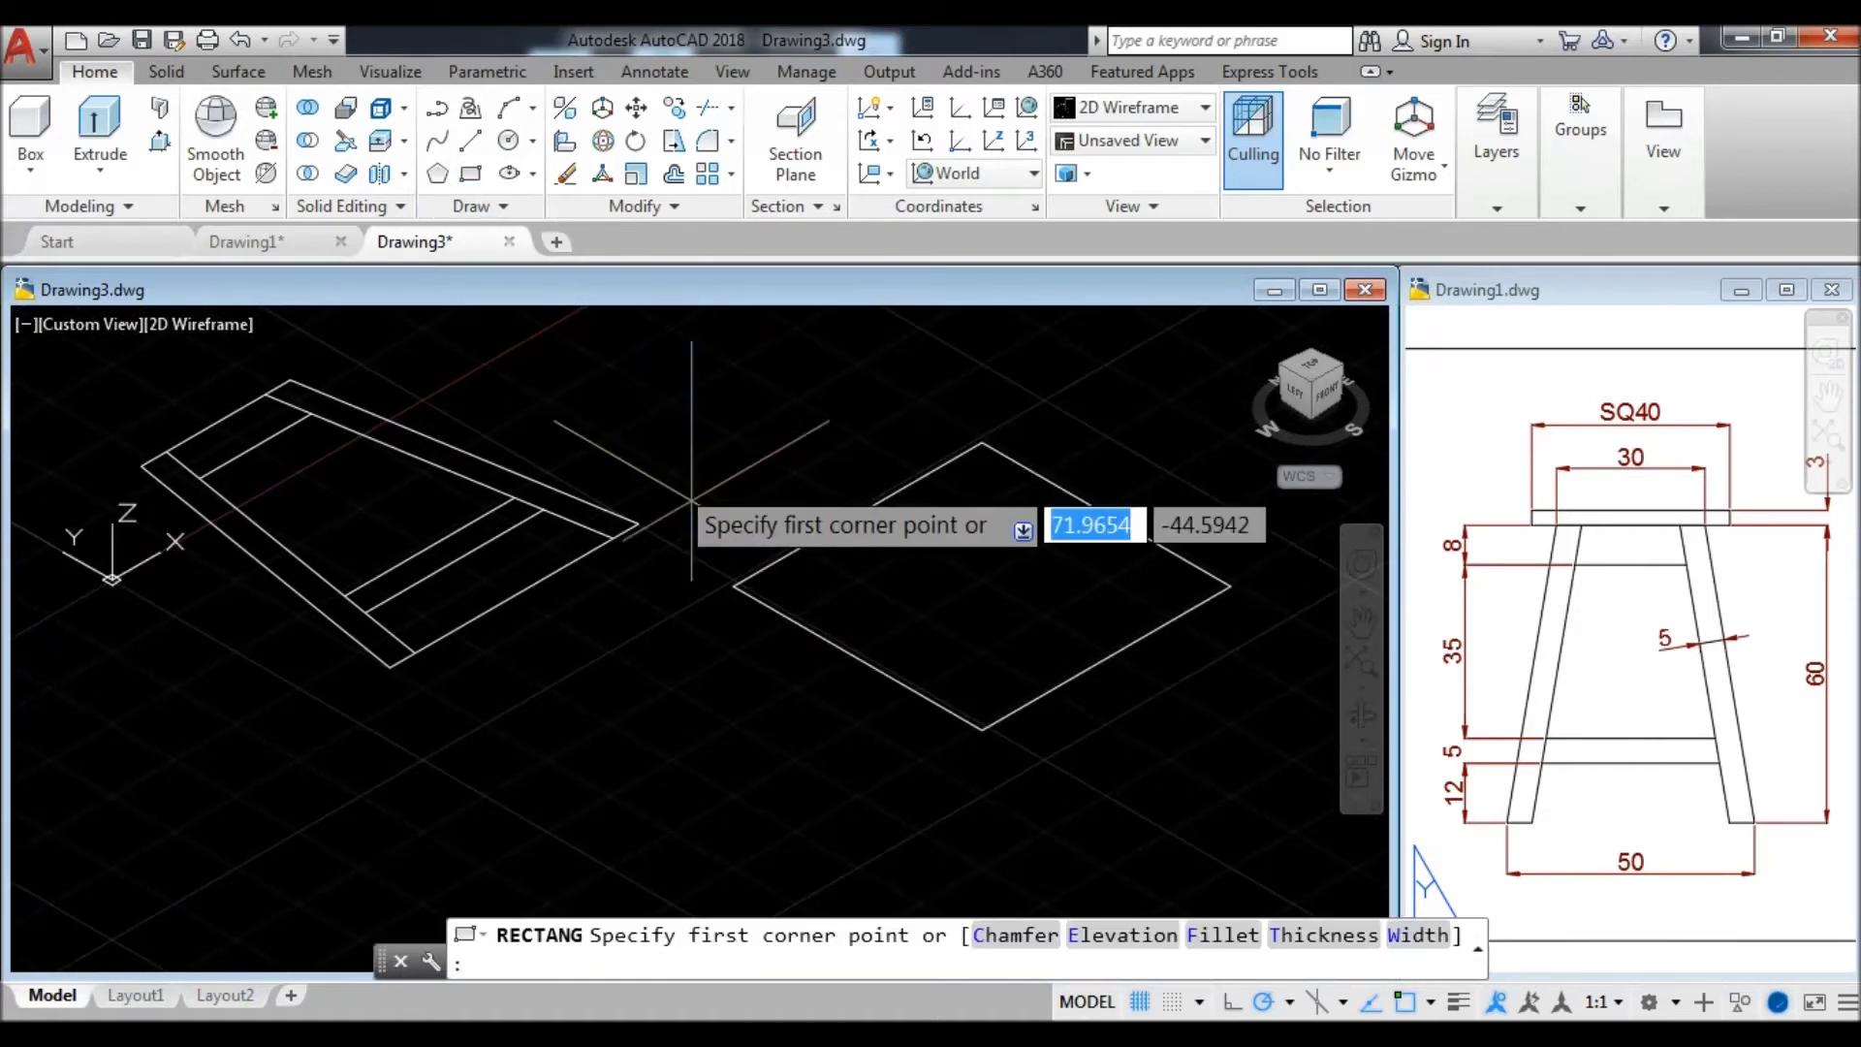
left_click(481, 761)
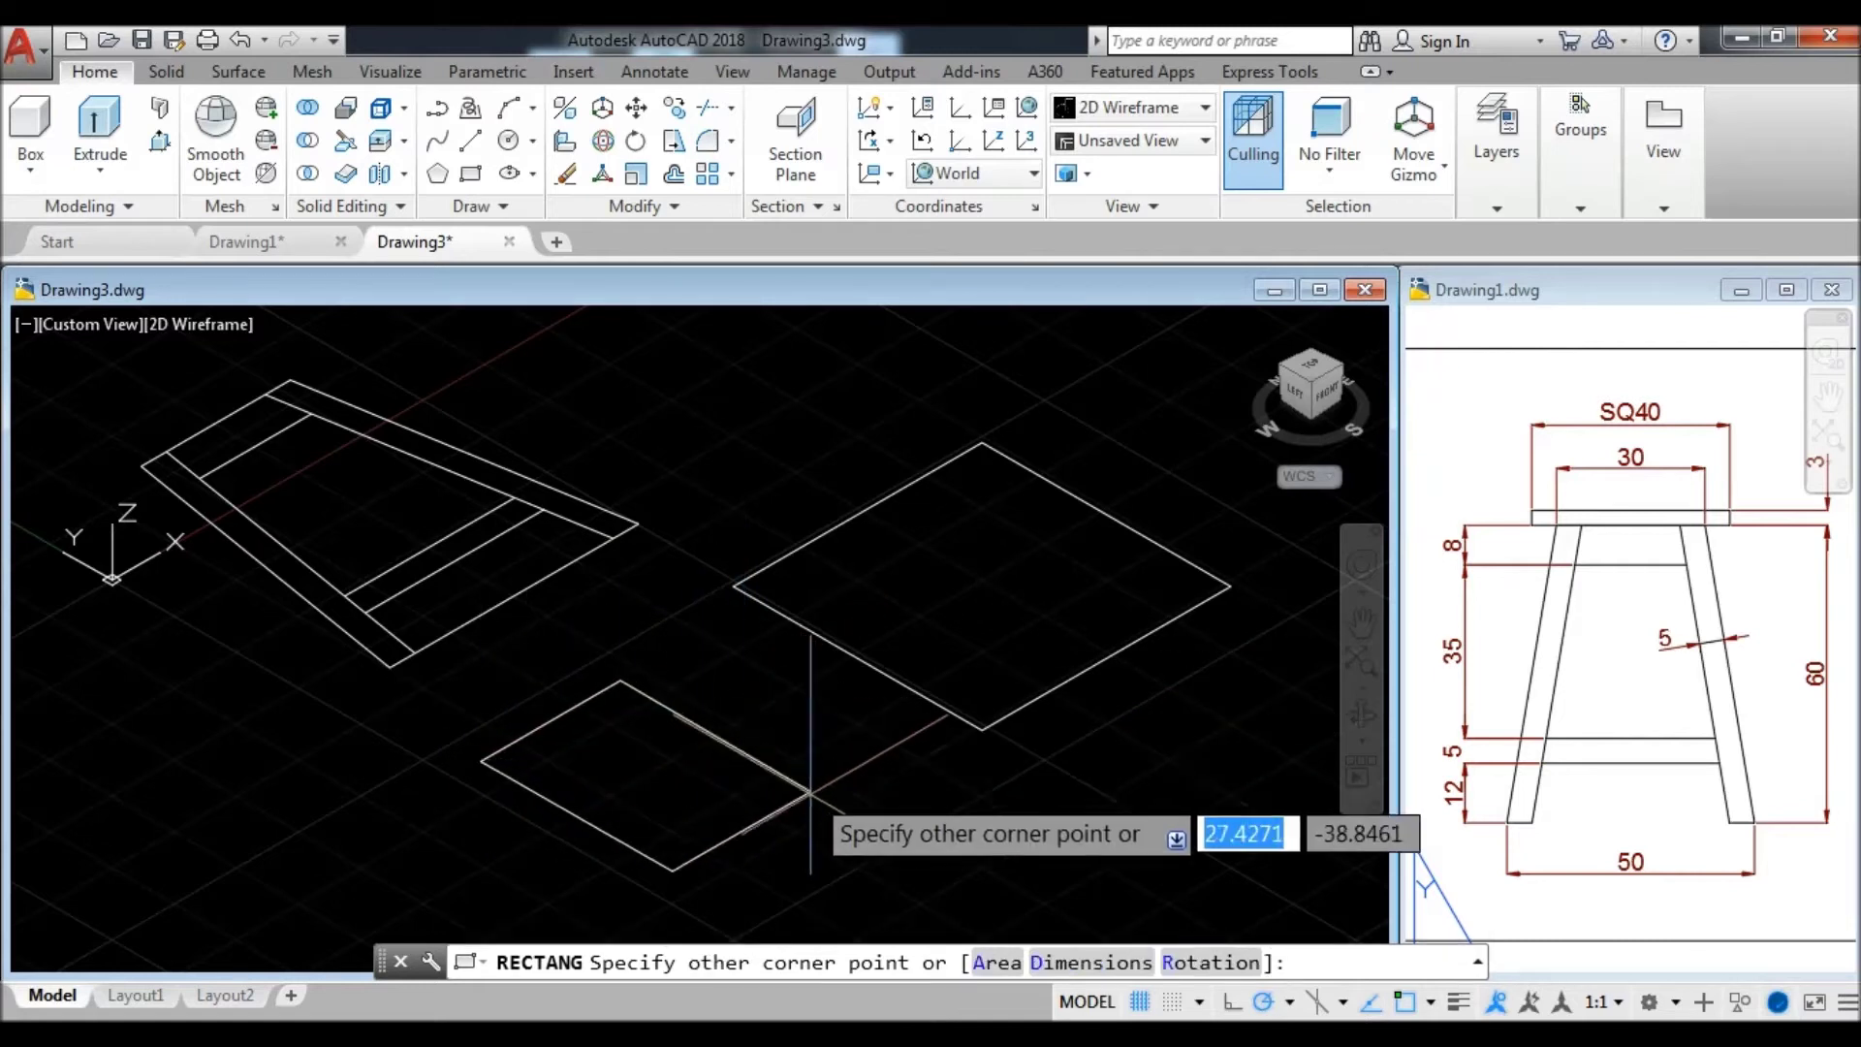
type("d")
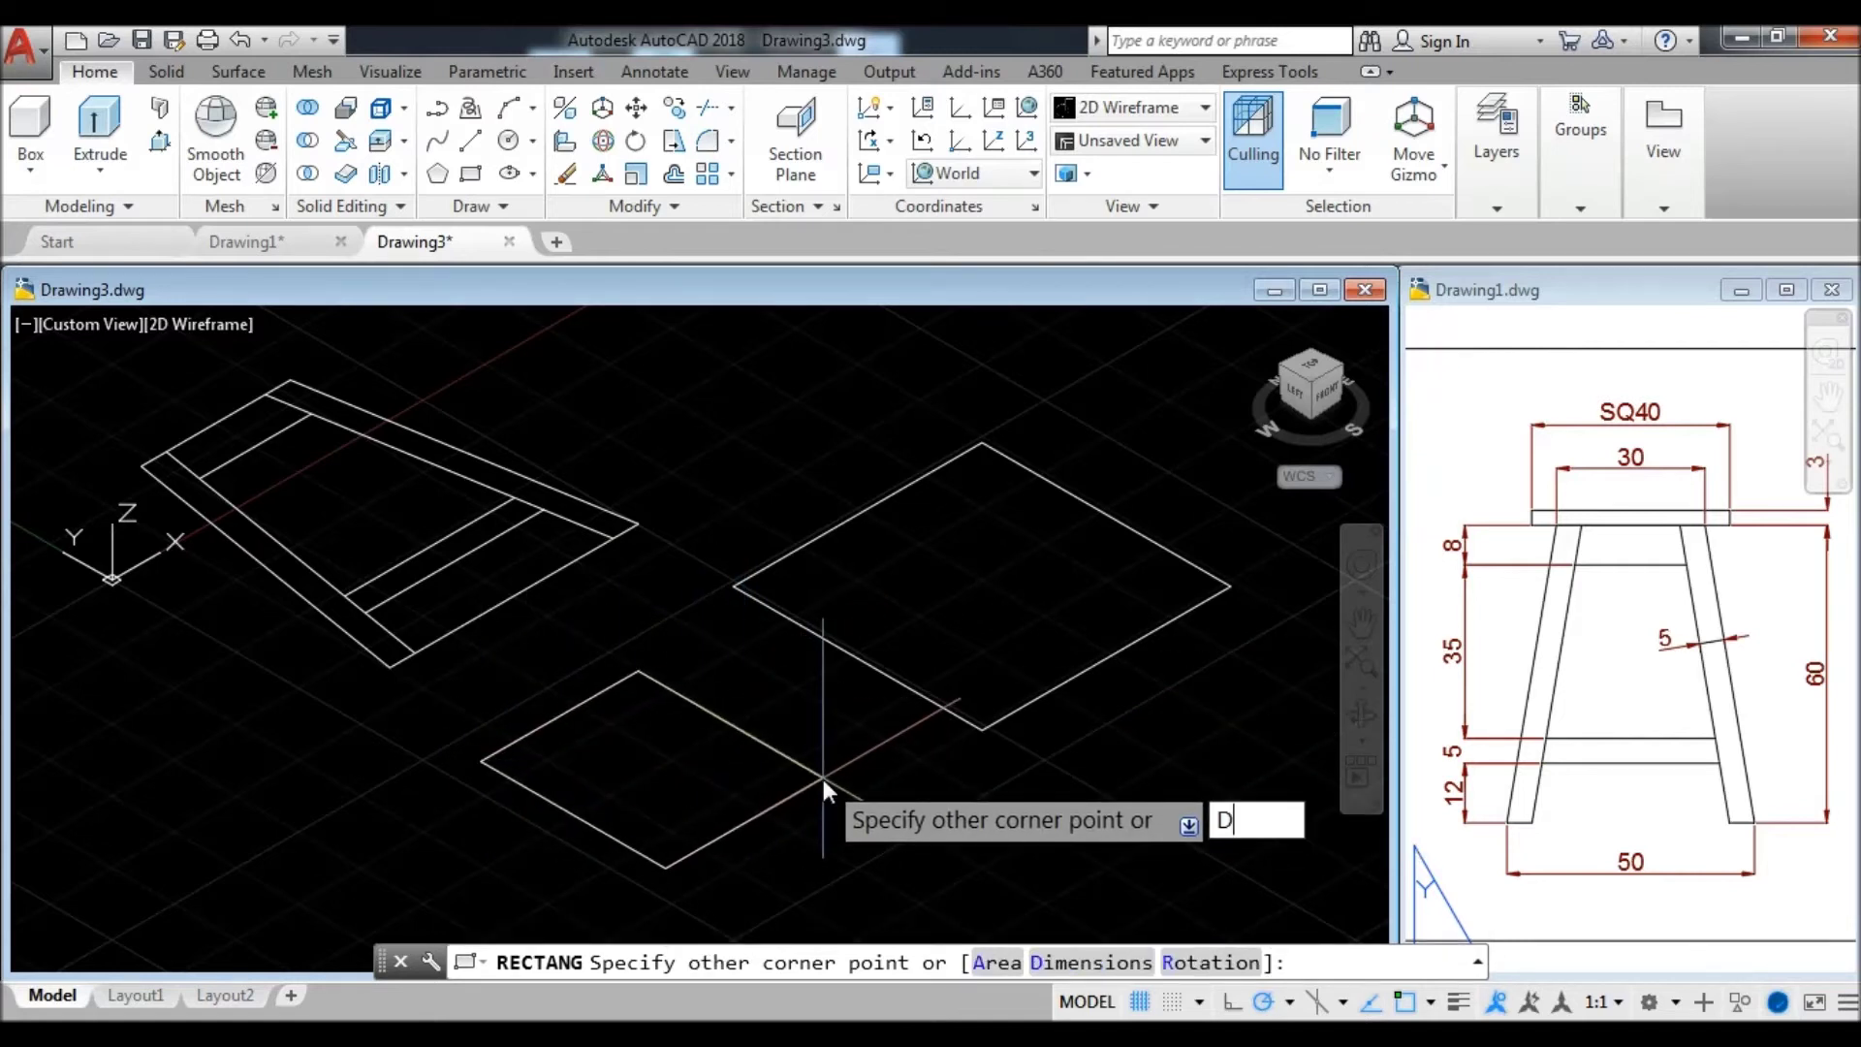
key("Return")
type("30")
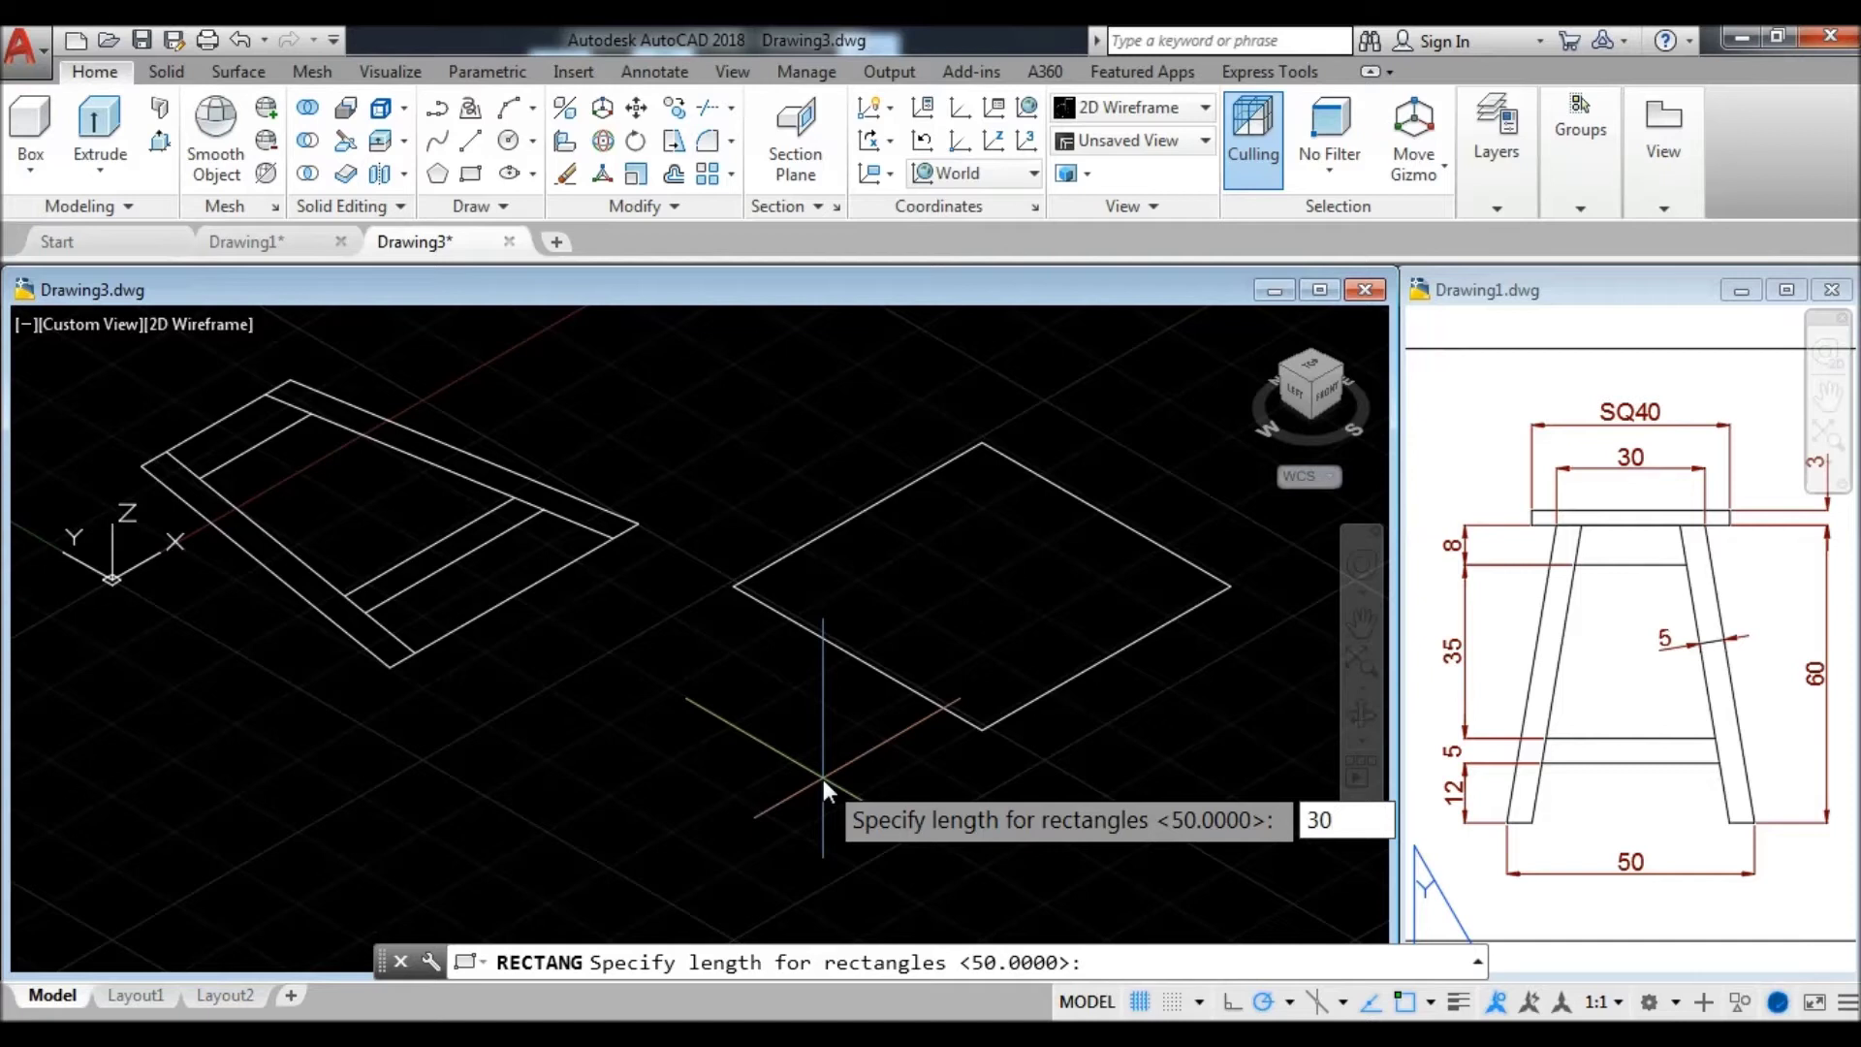
key("Return")
type("30")
key("Return")
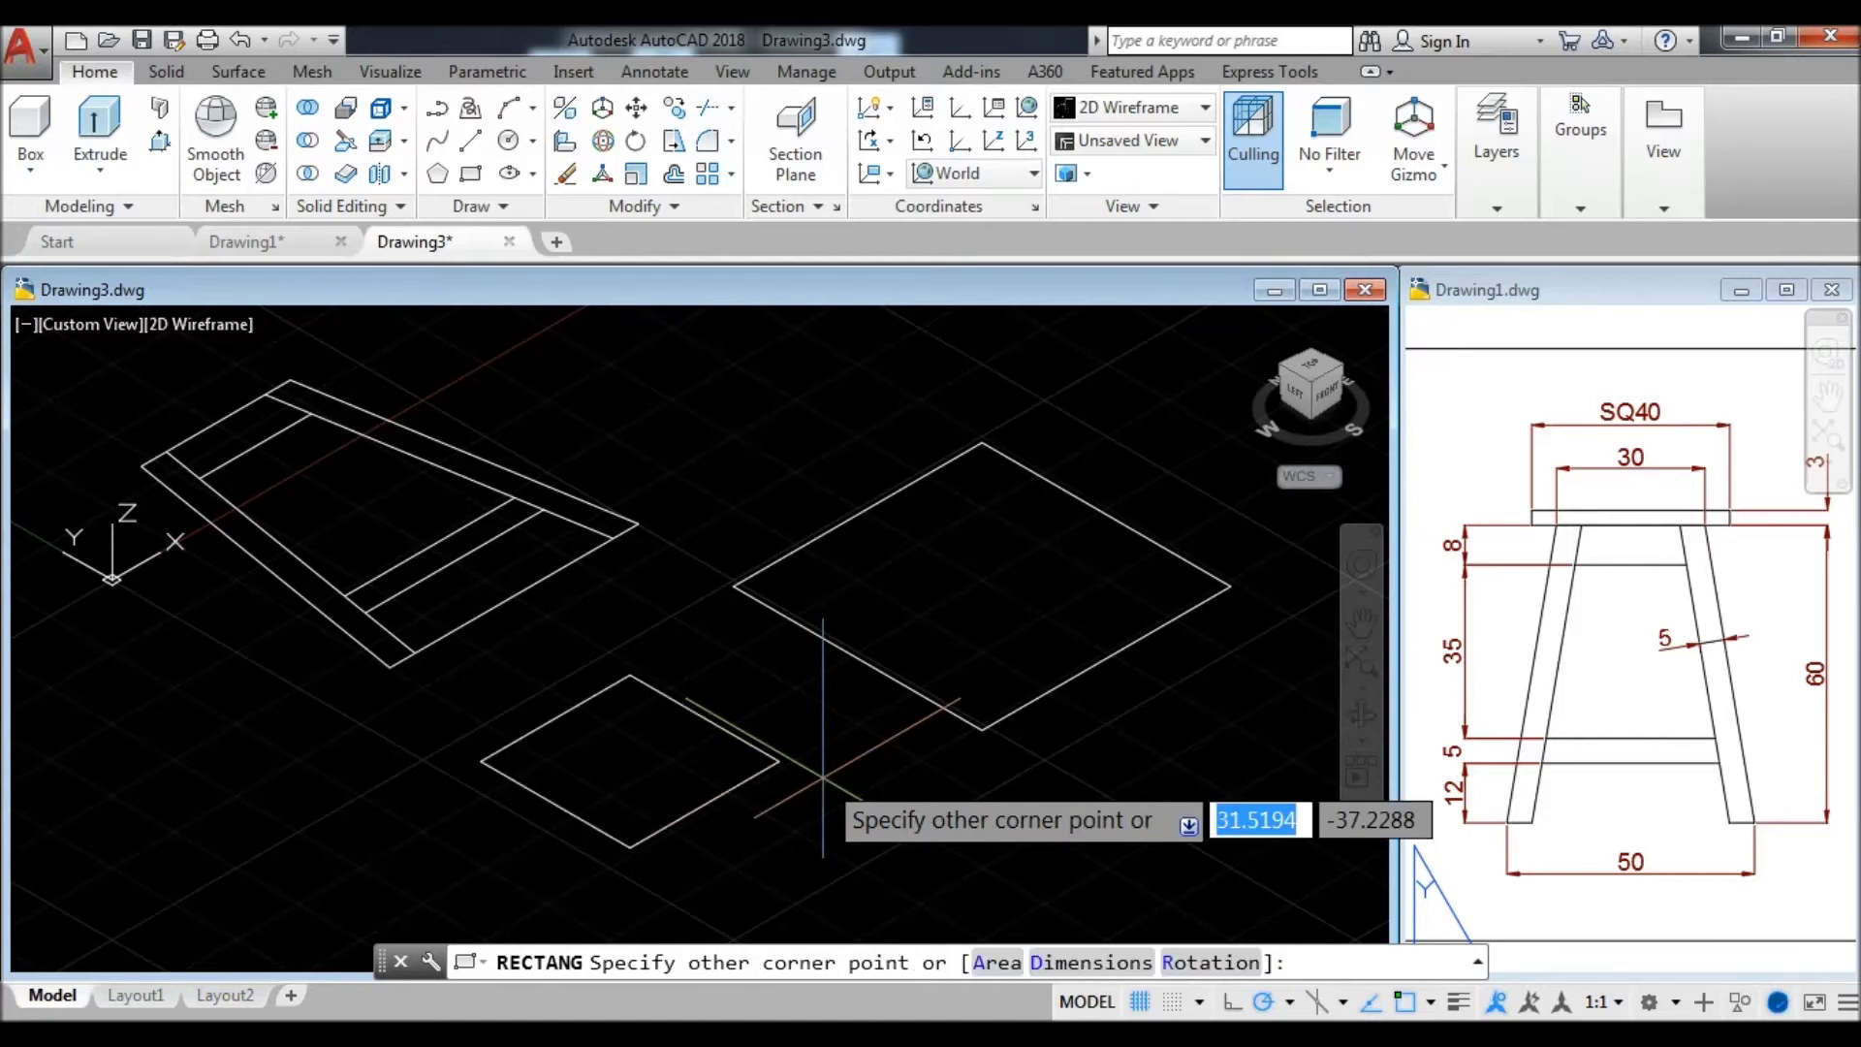
left_click(822, 776)
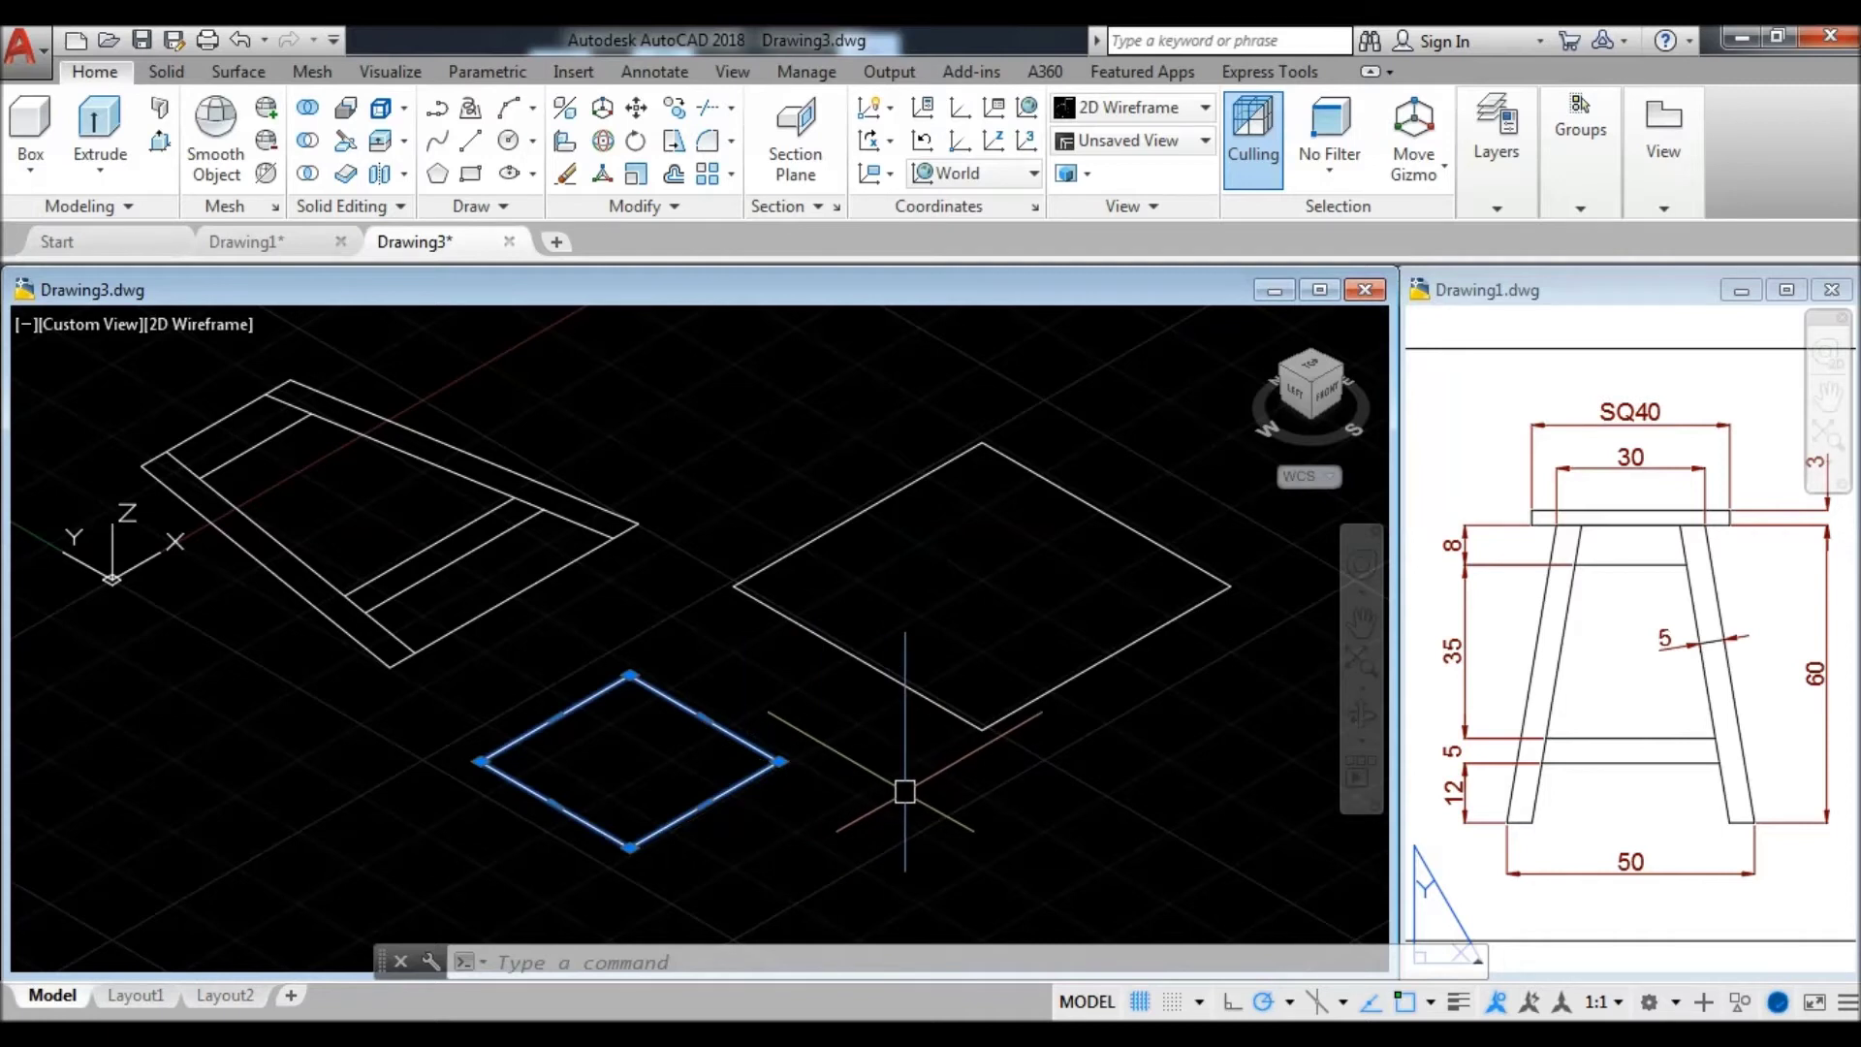
- Move the 30 square so its centre sits on the 50 square's centre
type("M")
key("Return")
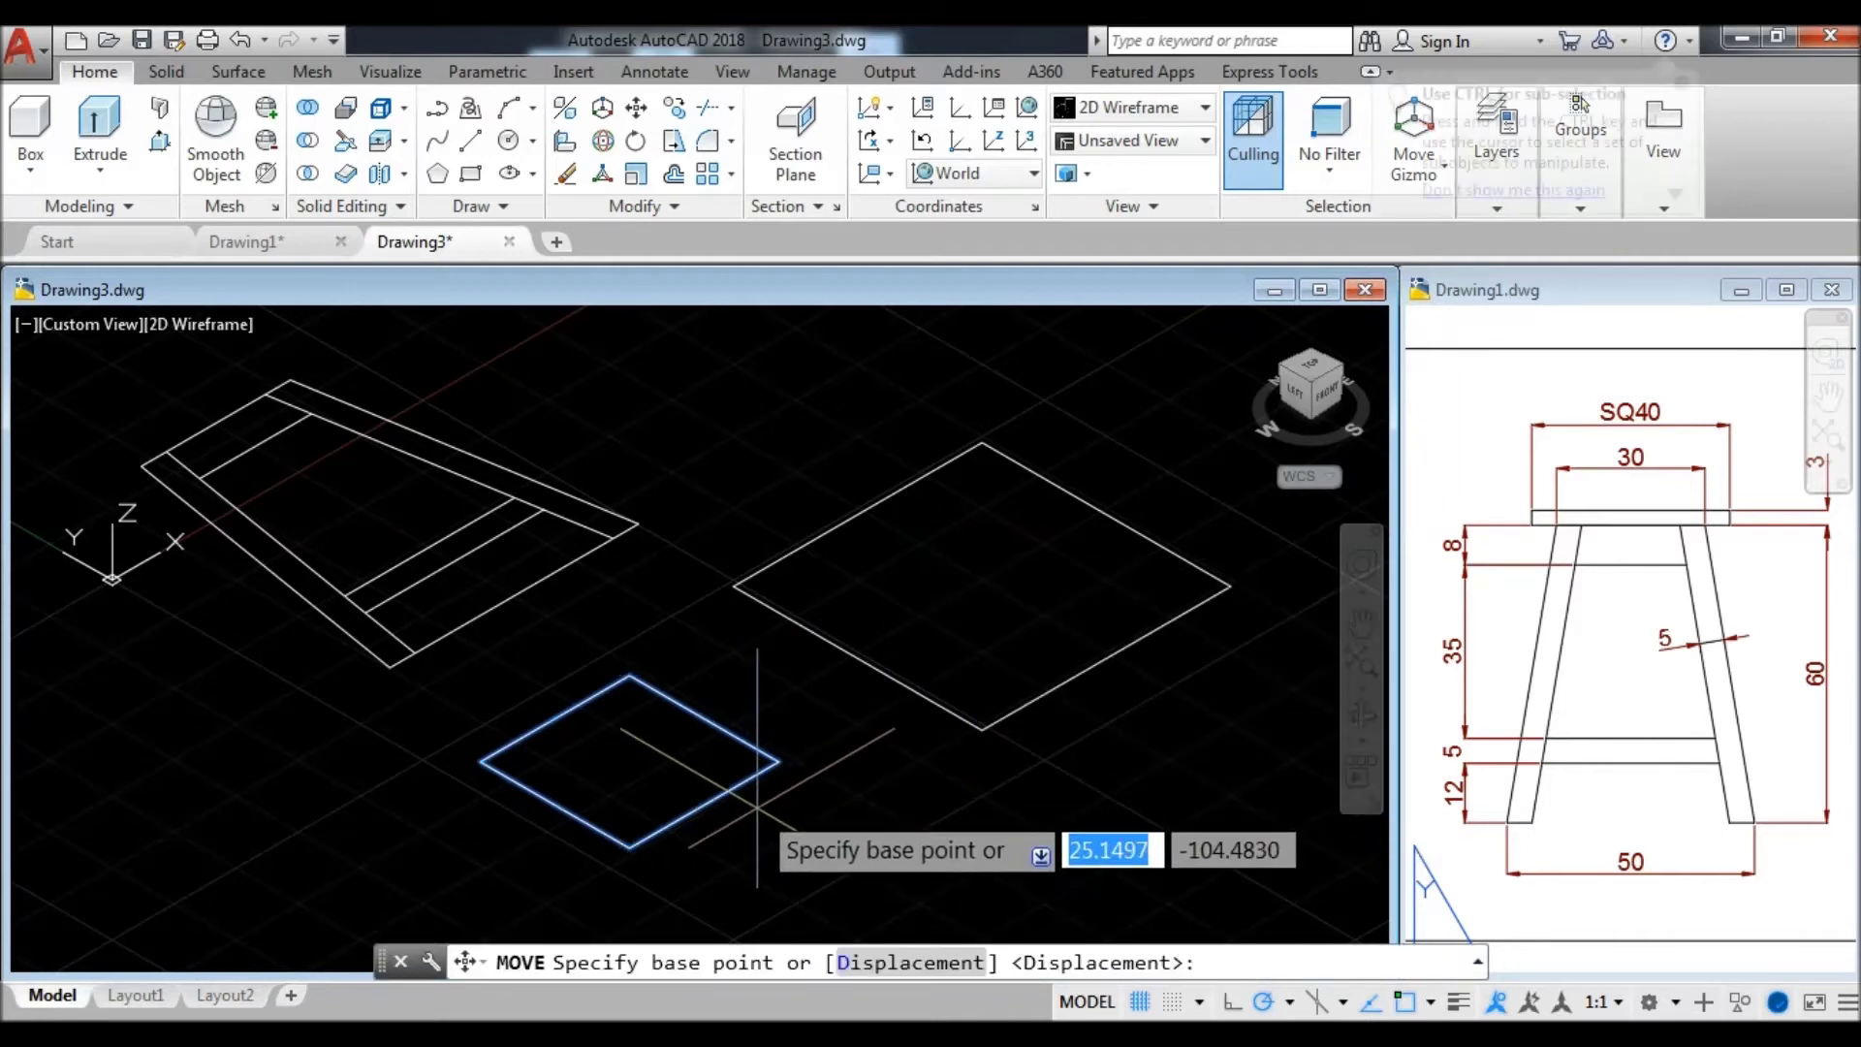
left_click(630, 761)
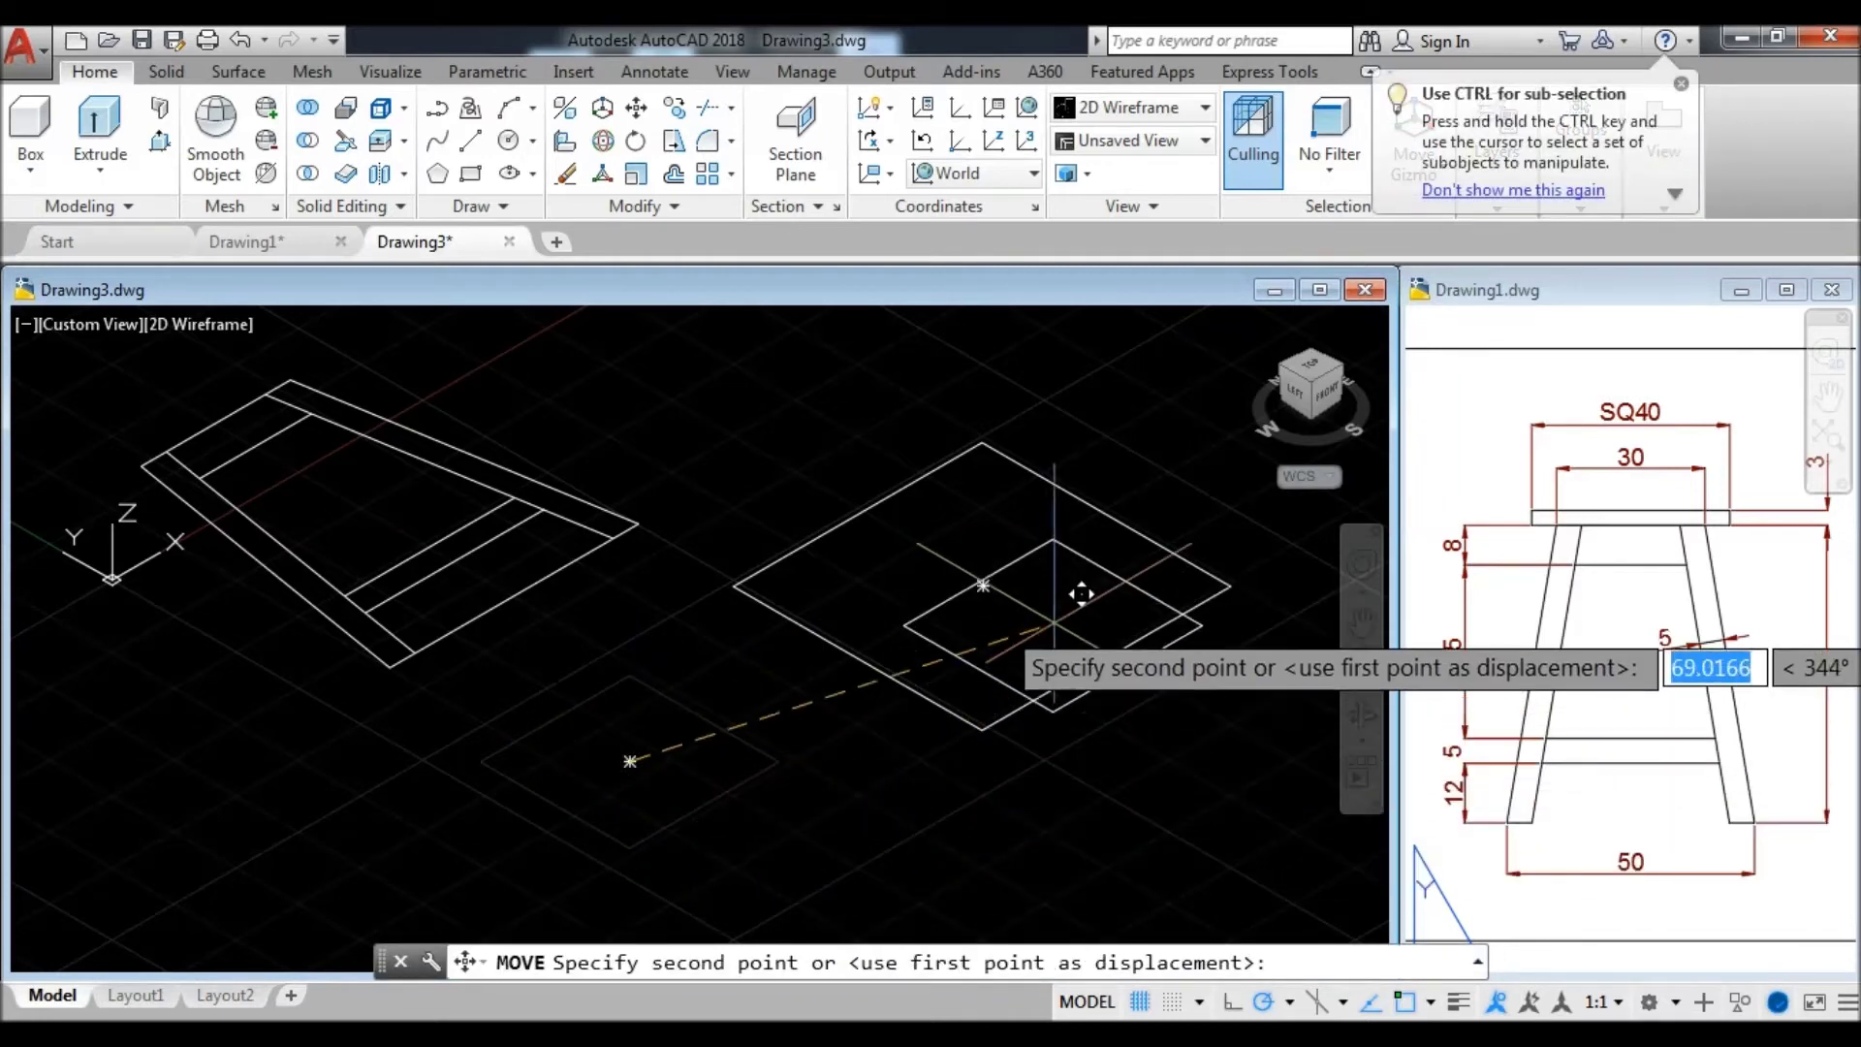
left_click(1013, 560)
middle_click_drag(1067, 722, 934, 840)
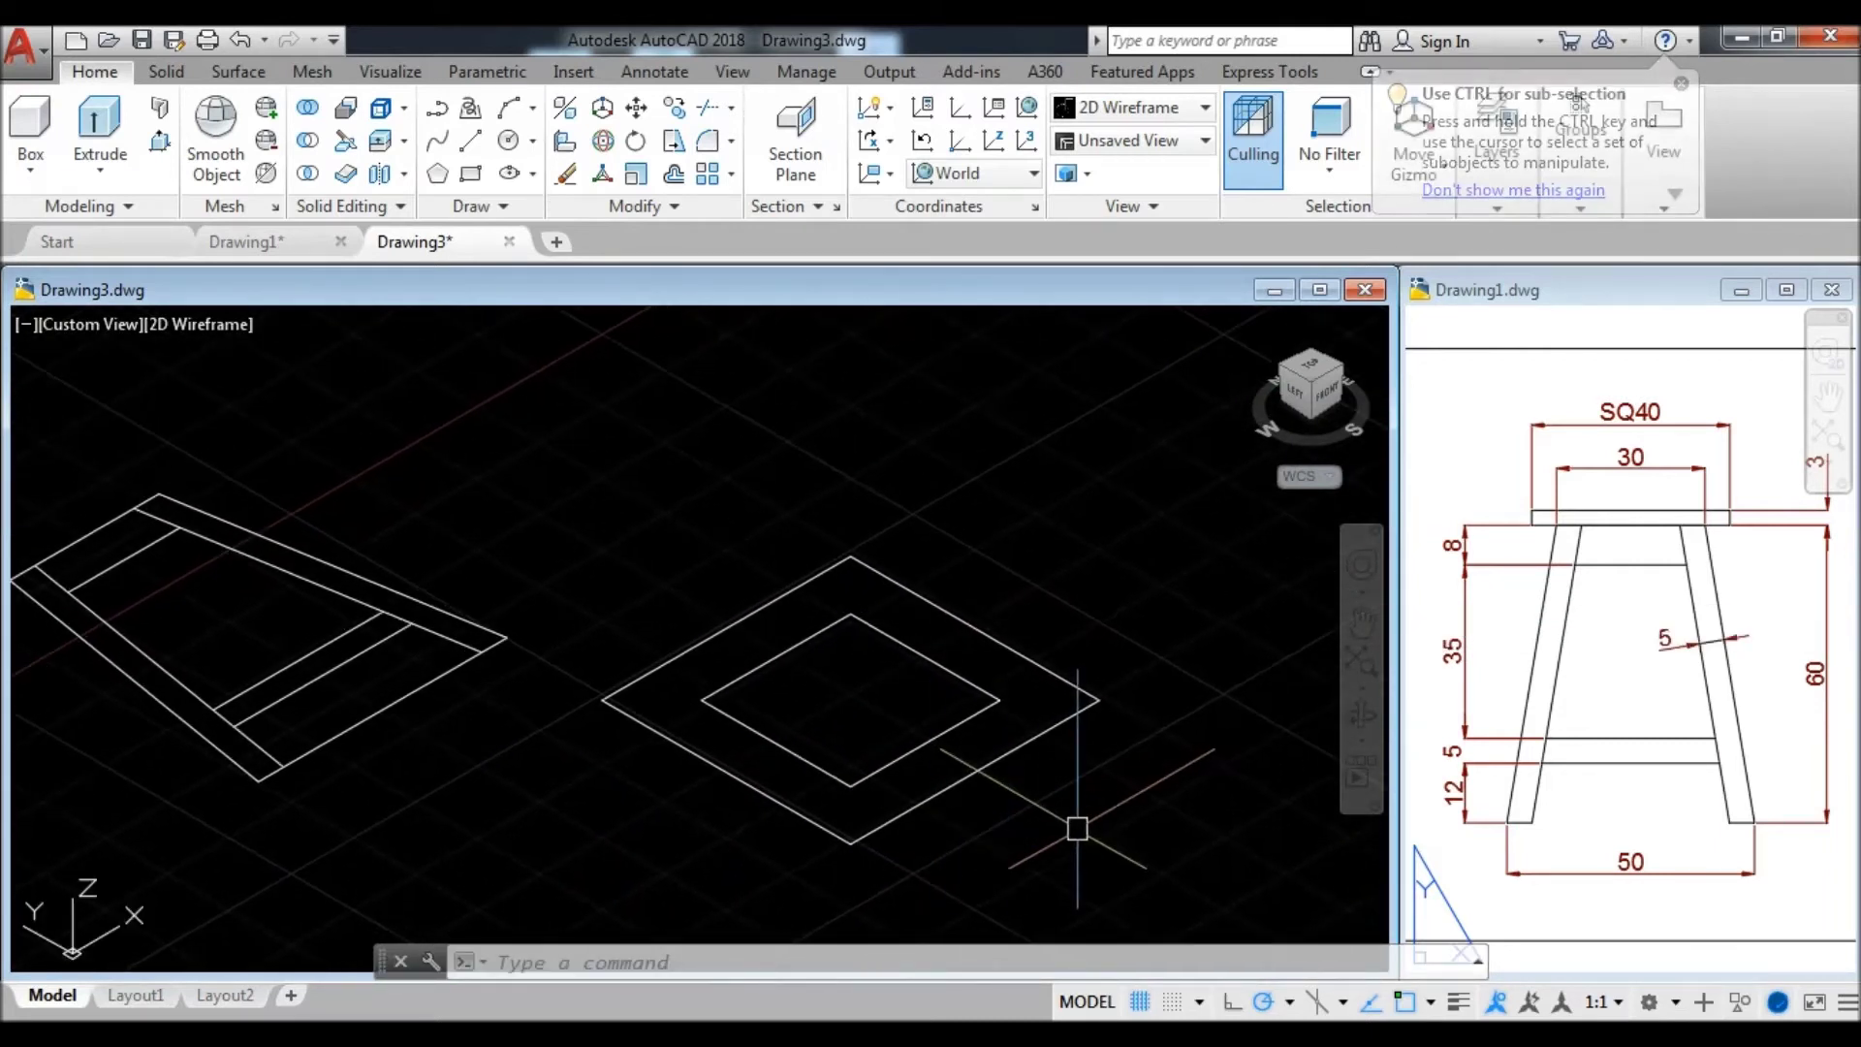
- Lift the 30 square 60 units up along the Z axis
left_click(945, 732)
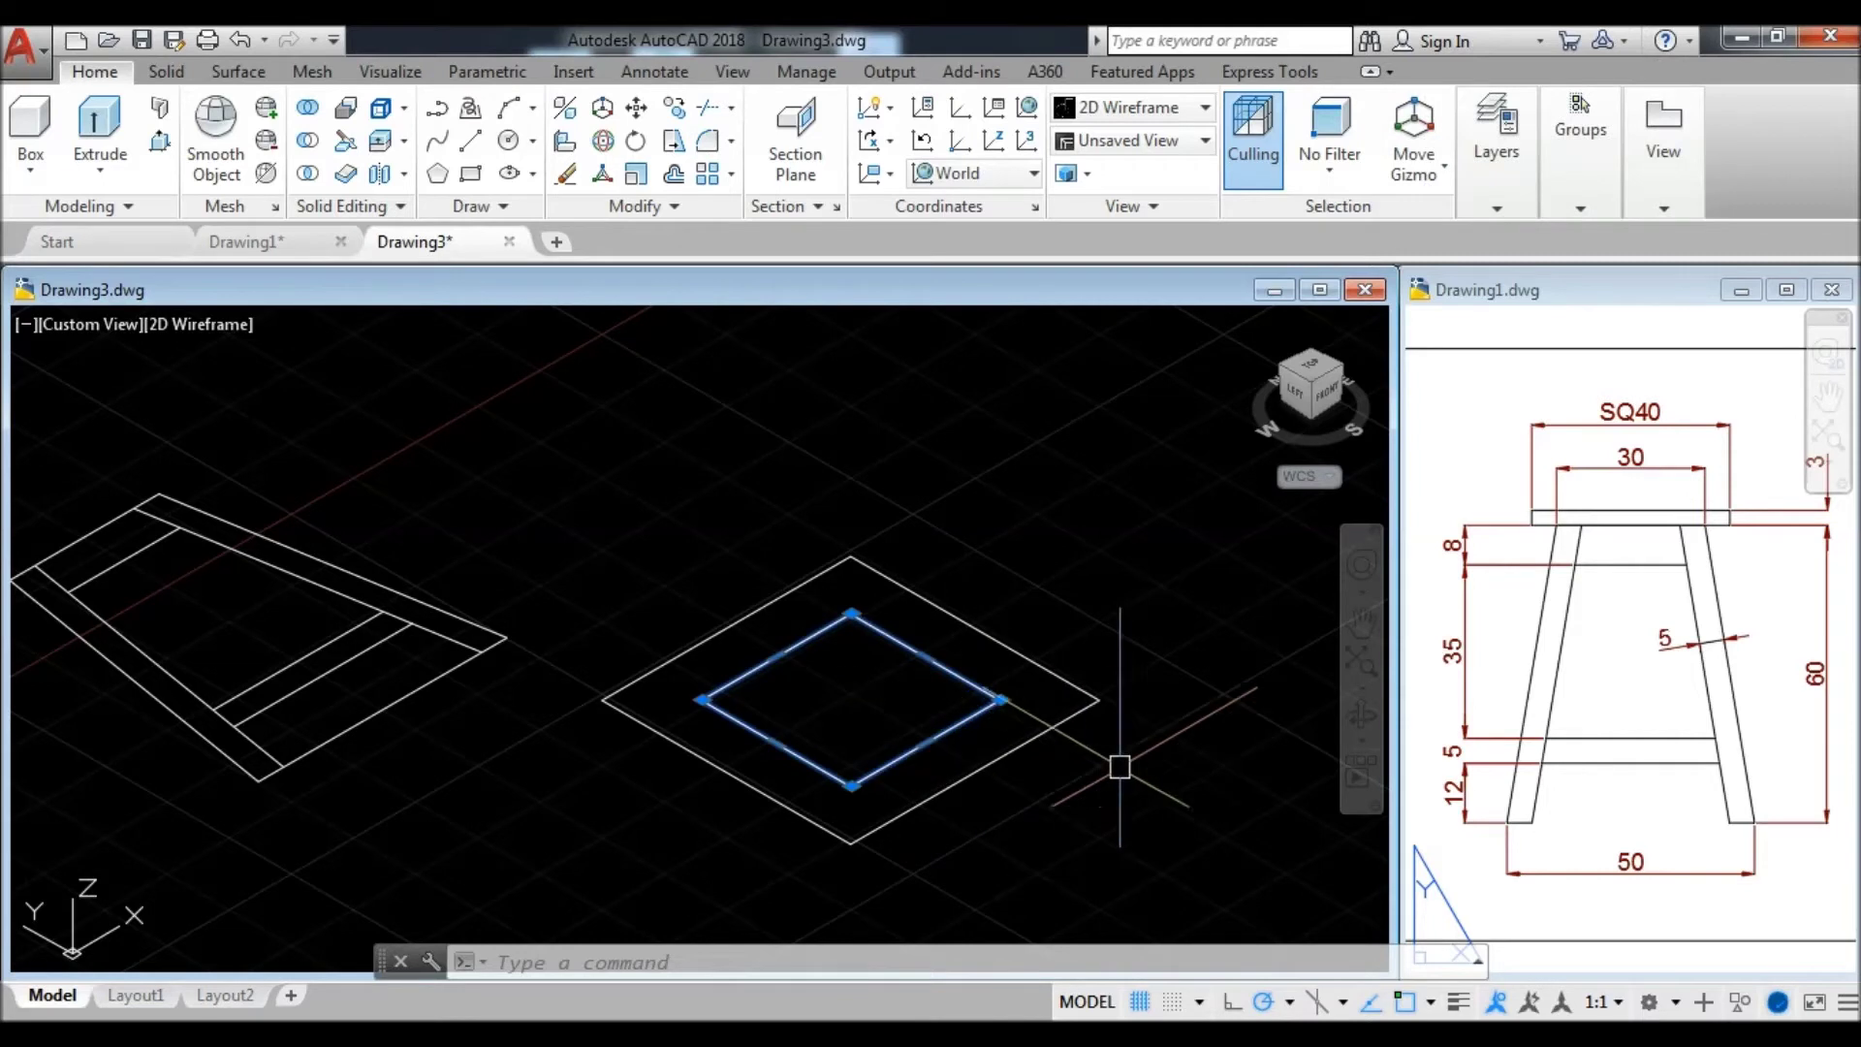
type("m")
key("Return")
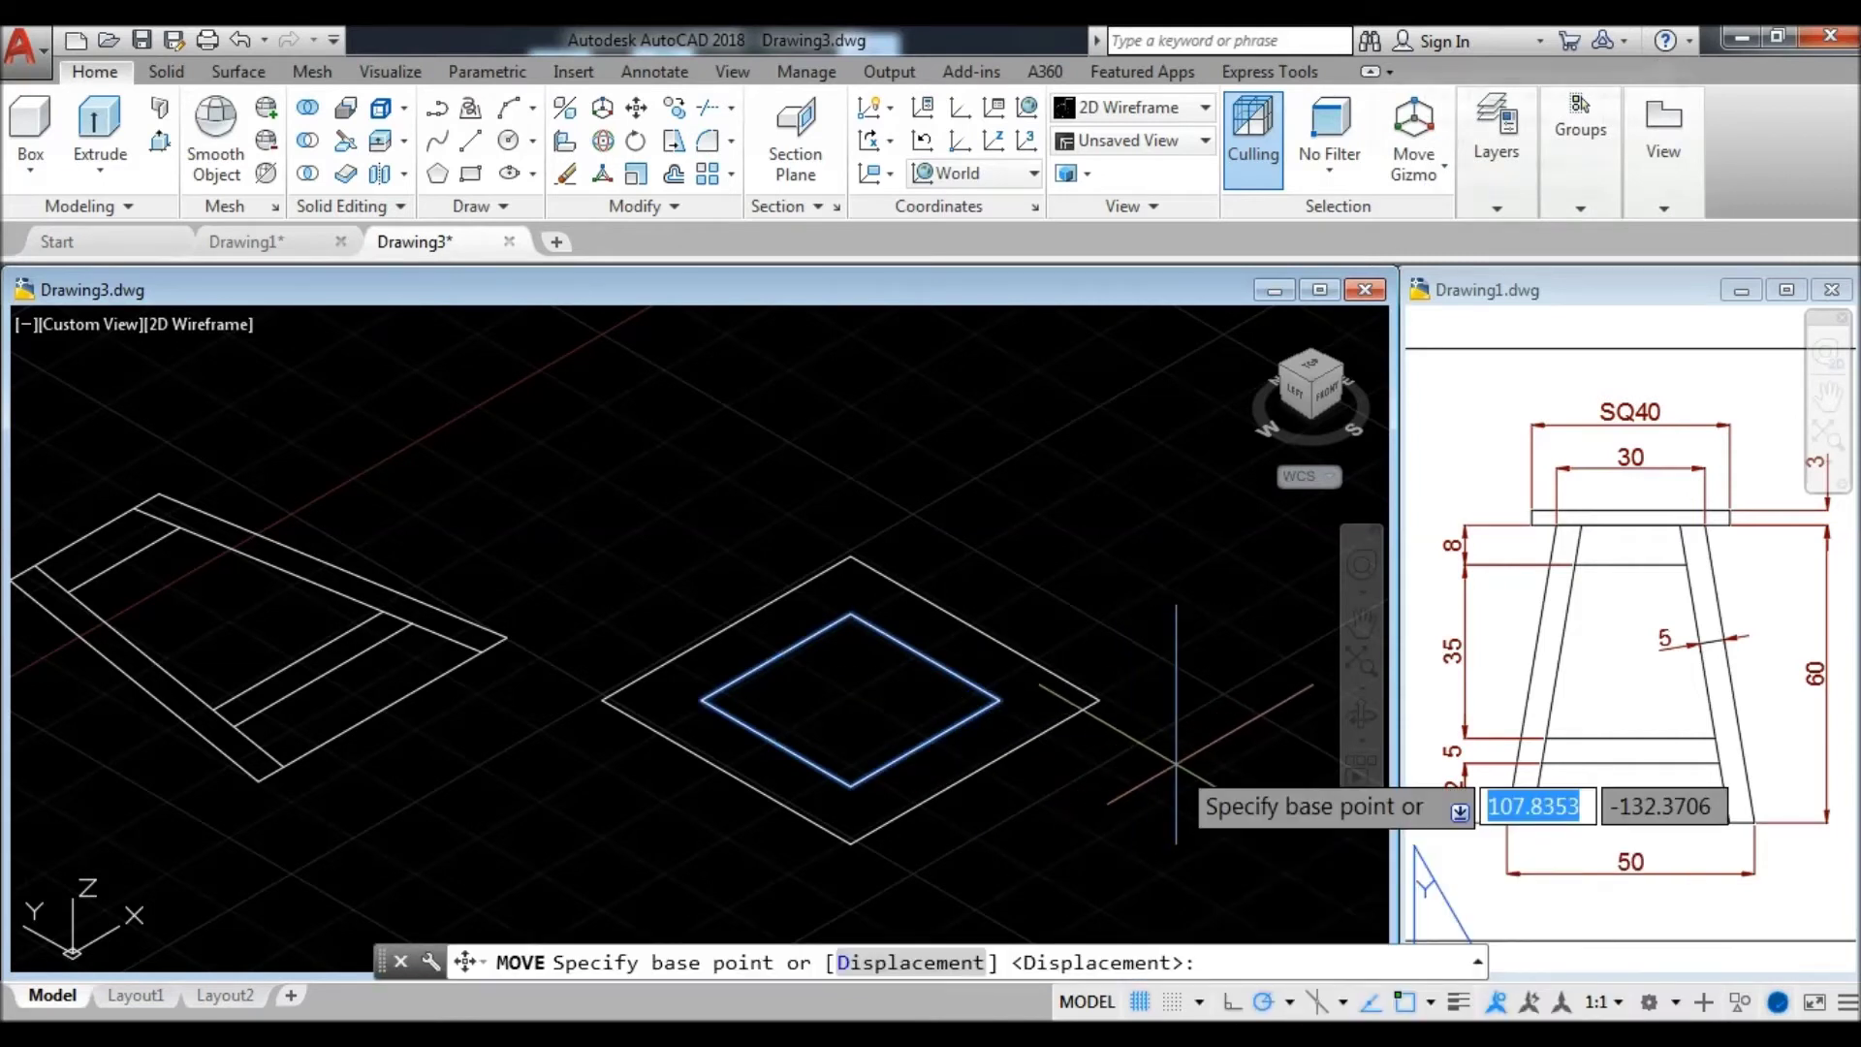
left_click(1177, 767)
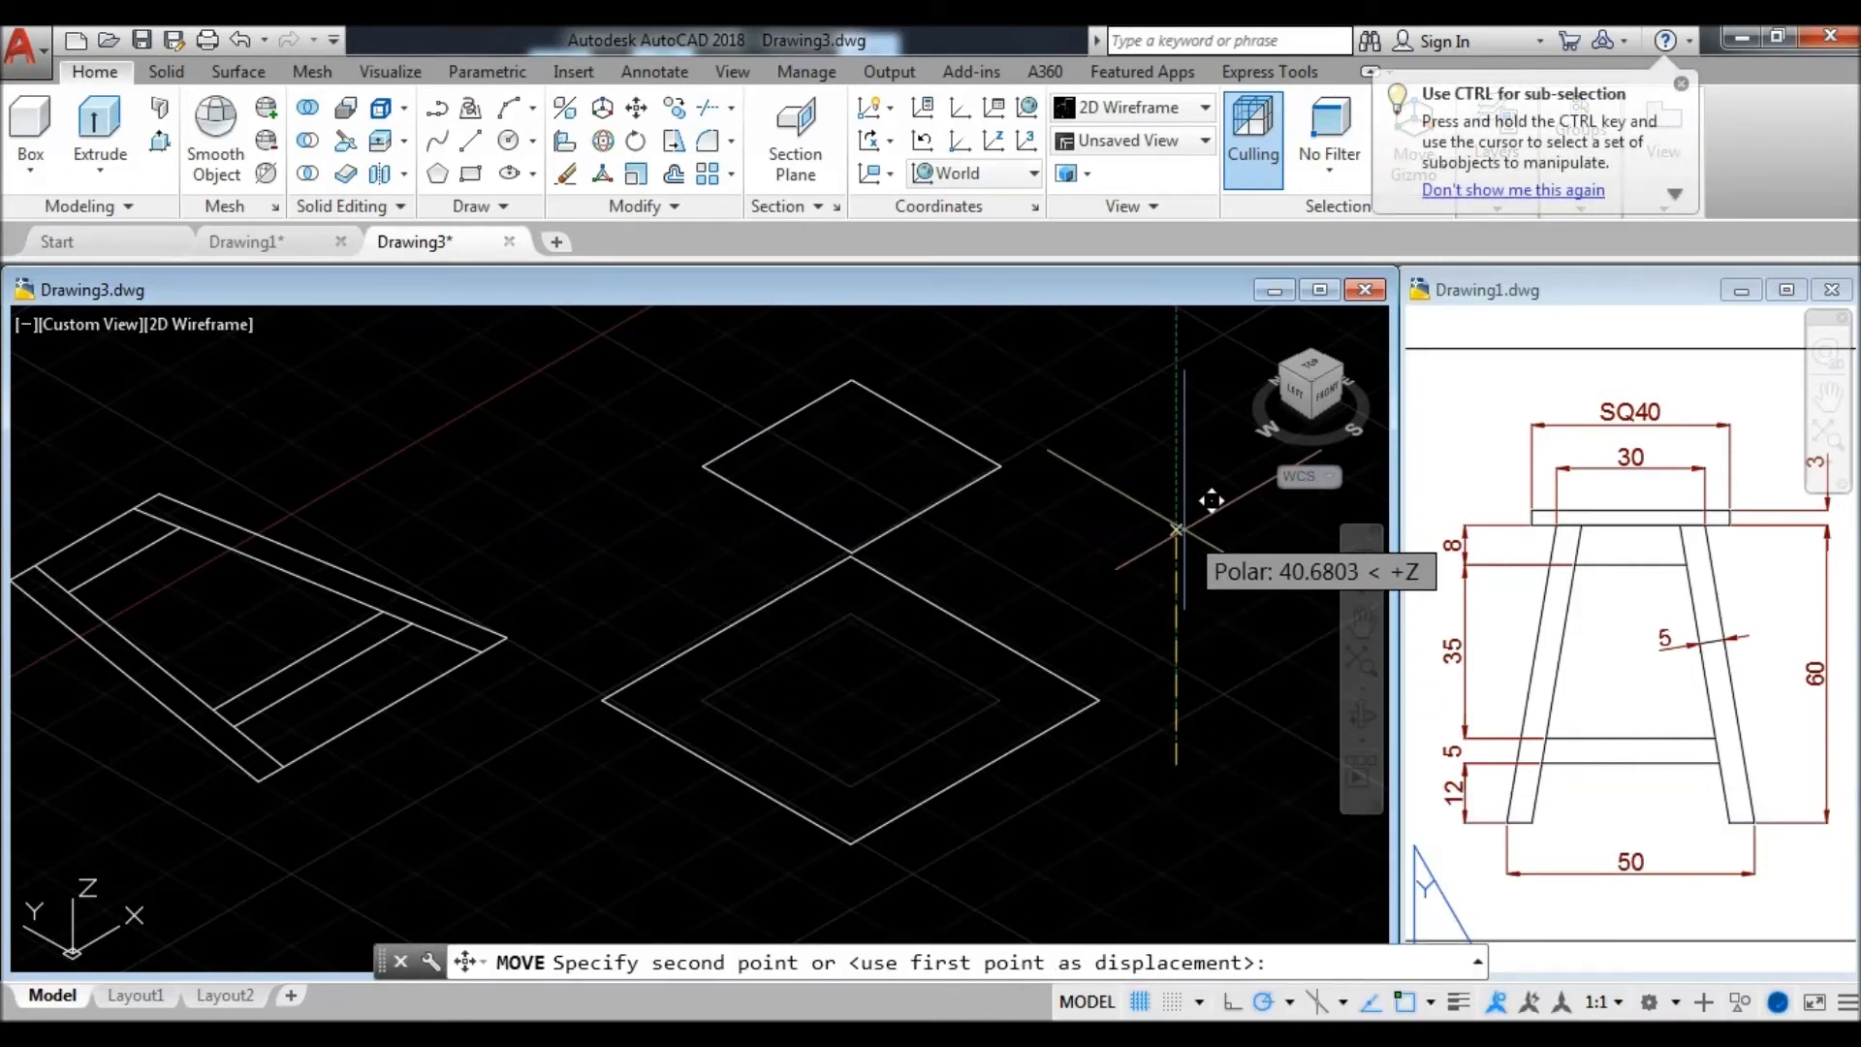
type("60")
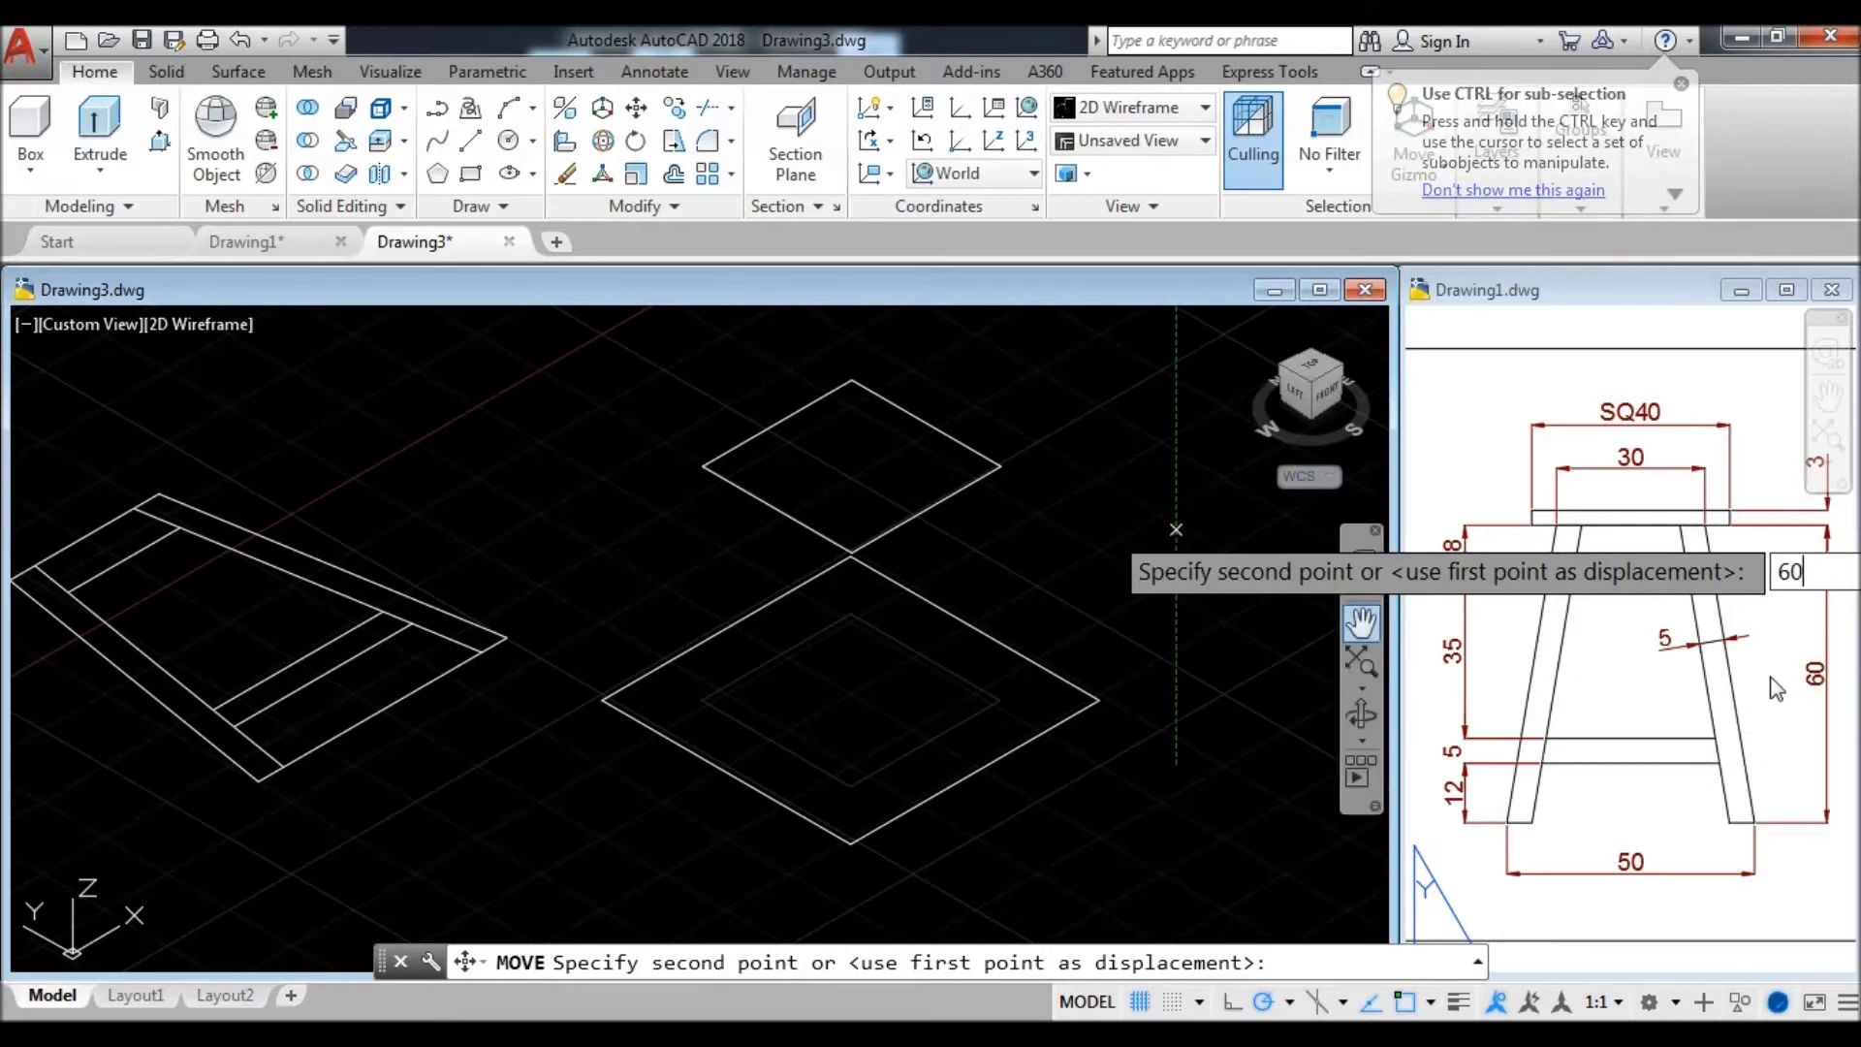
key("Return")
scroll(1141, 599, "down", 1)
middle_click_drag(1018, 656, 1053, 641)
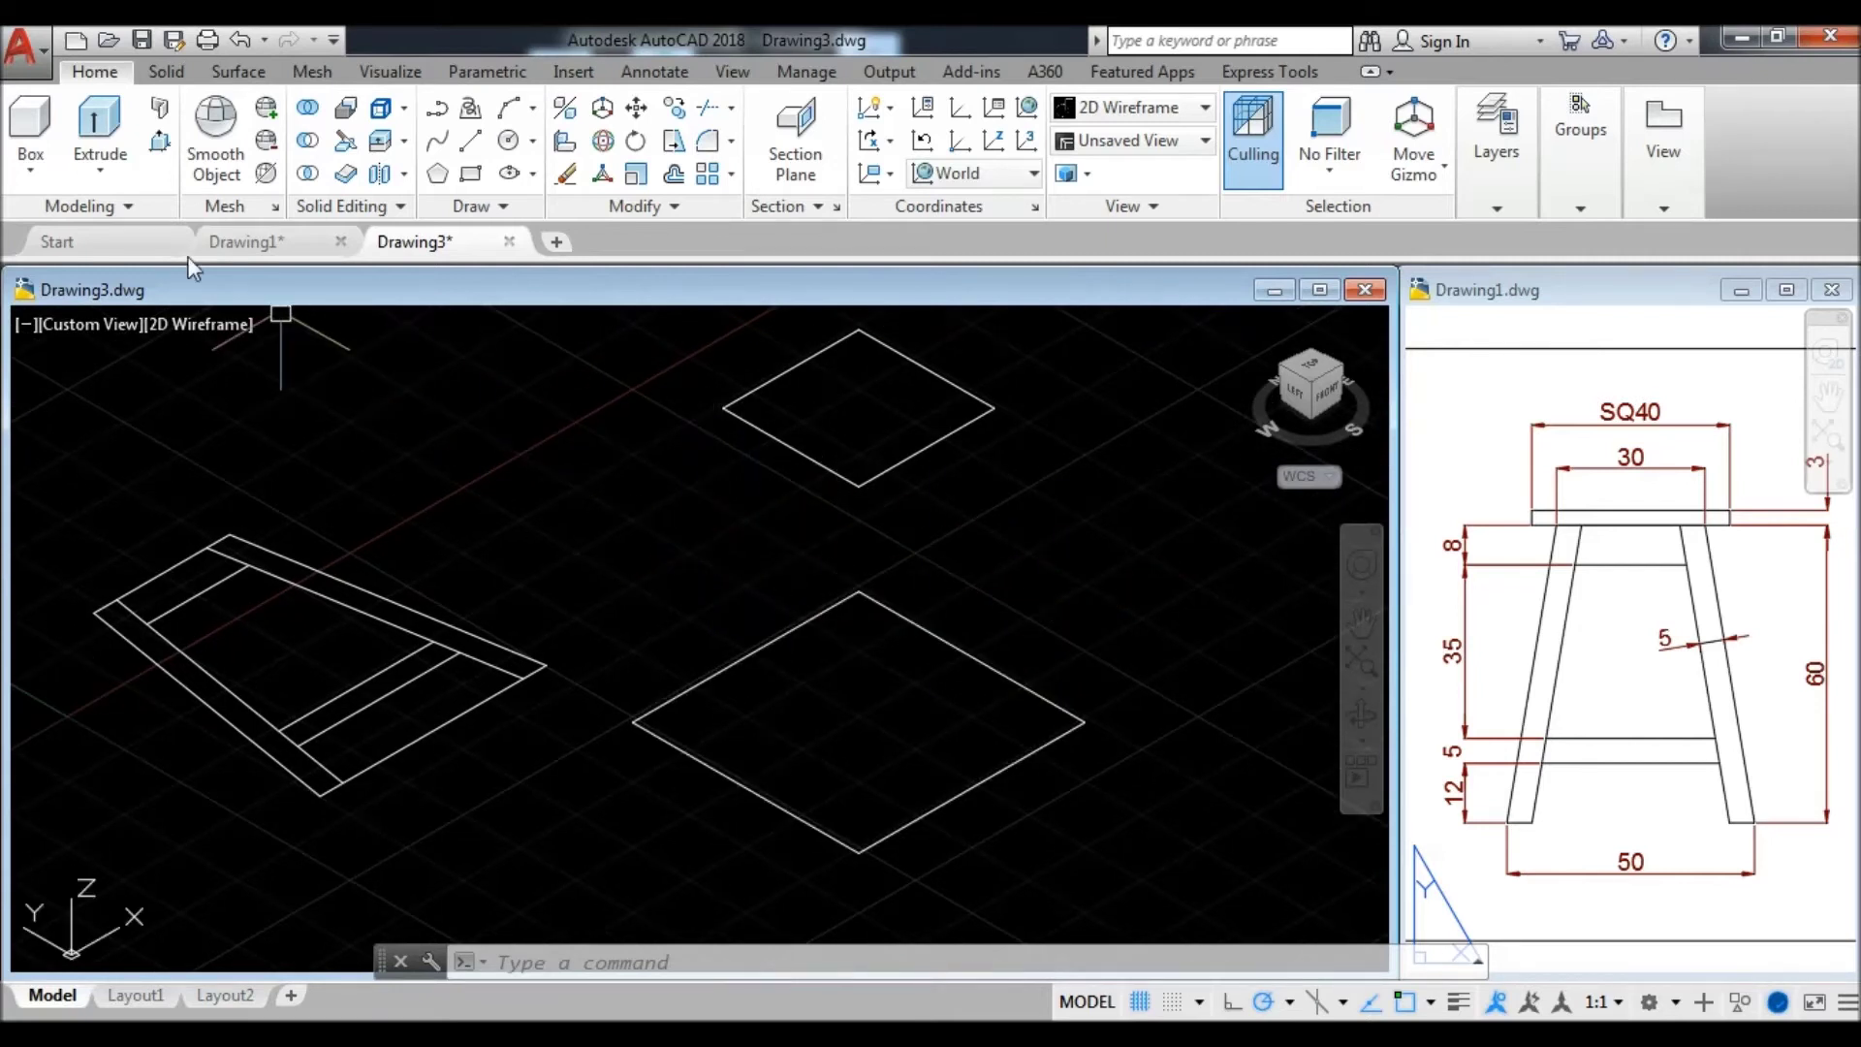
left_click(101, 174)
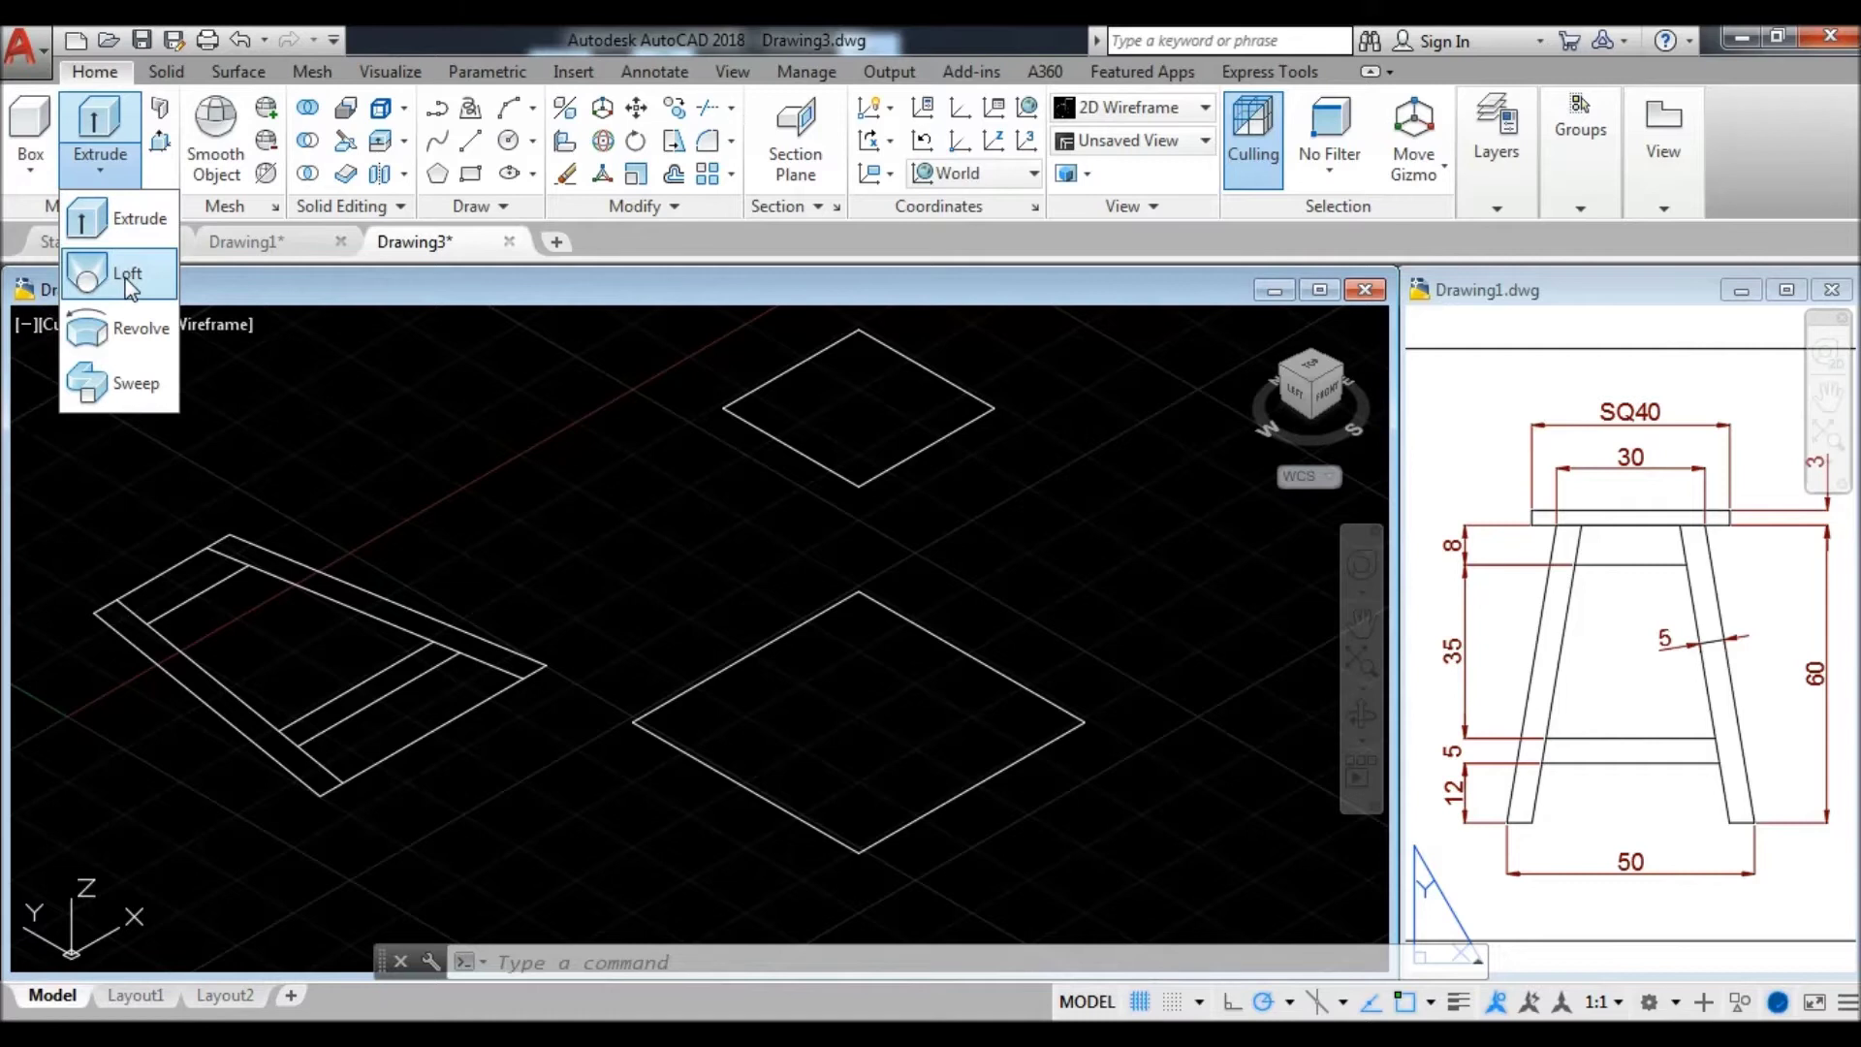
- Loft from the top 30 square to the bottom 50 square using cross sections only
left_click(129, 281)
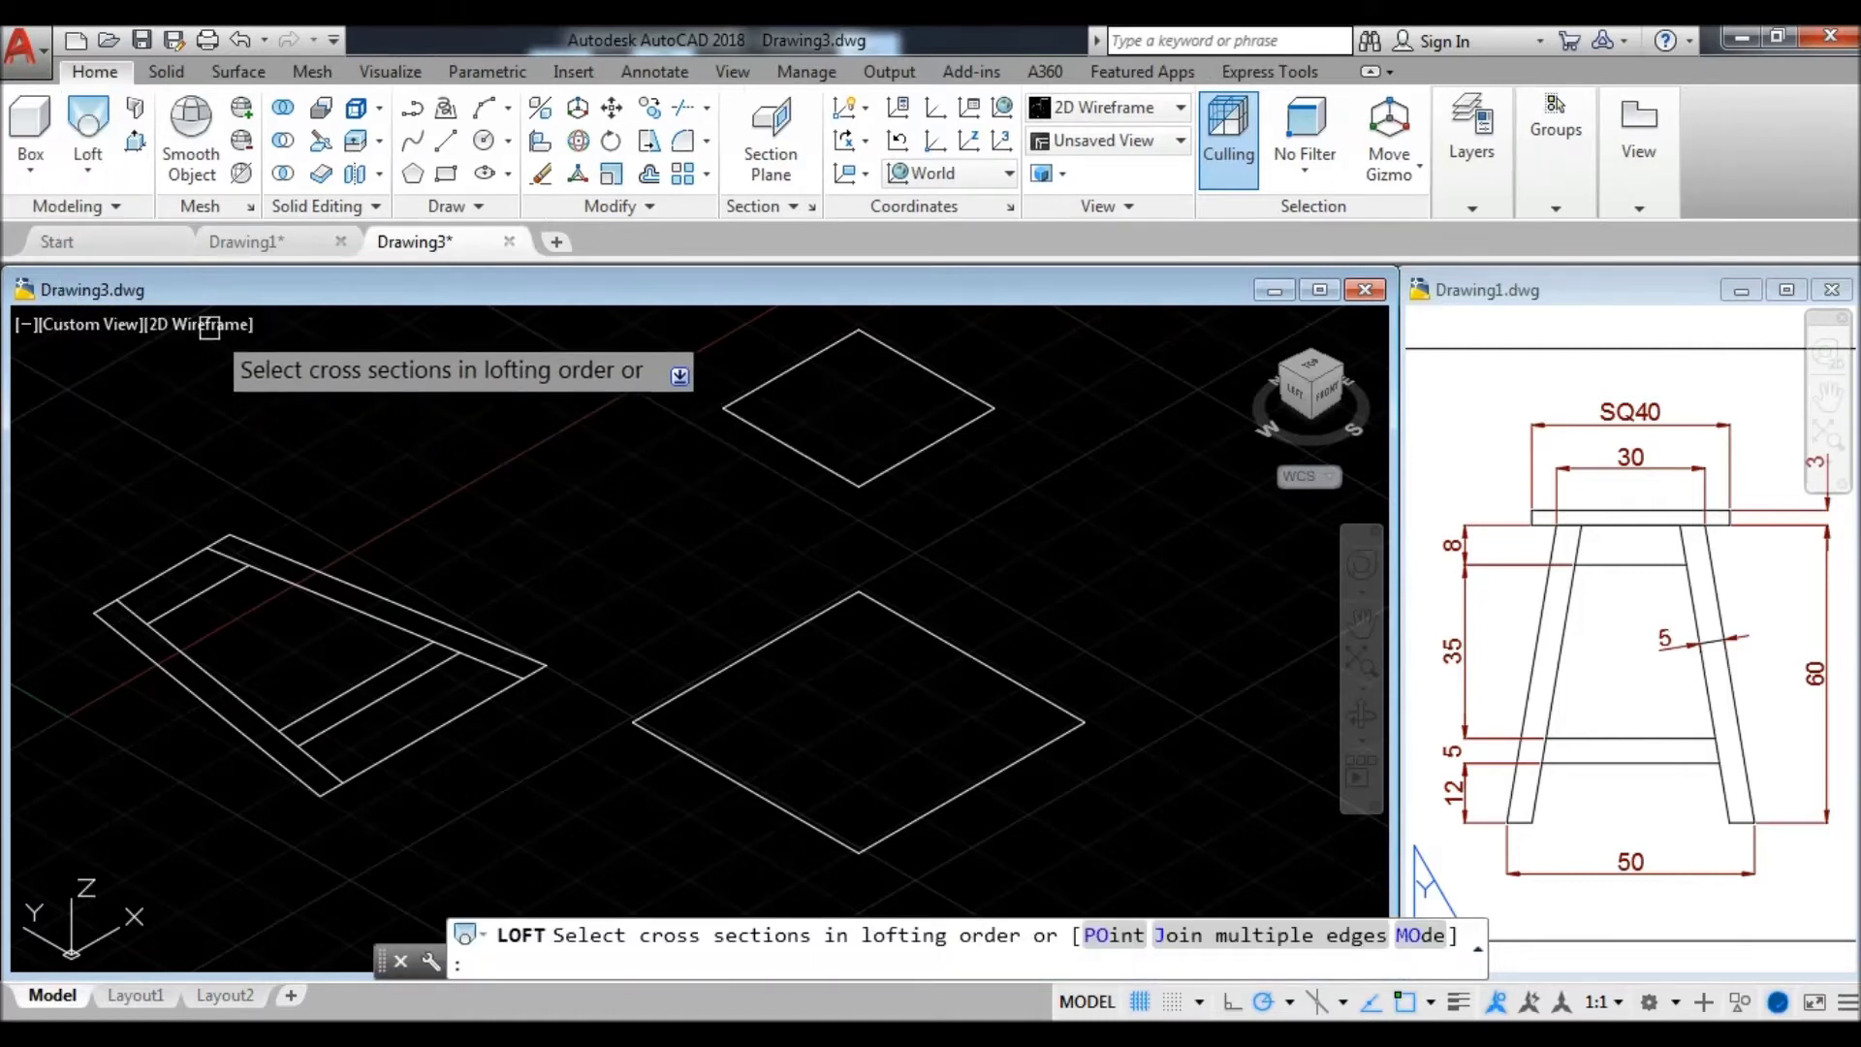
left_click(808, 451)
left_click(789, 625)
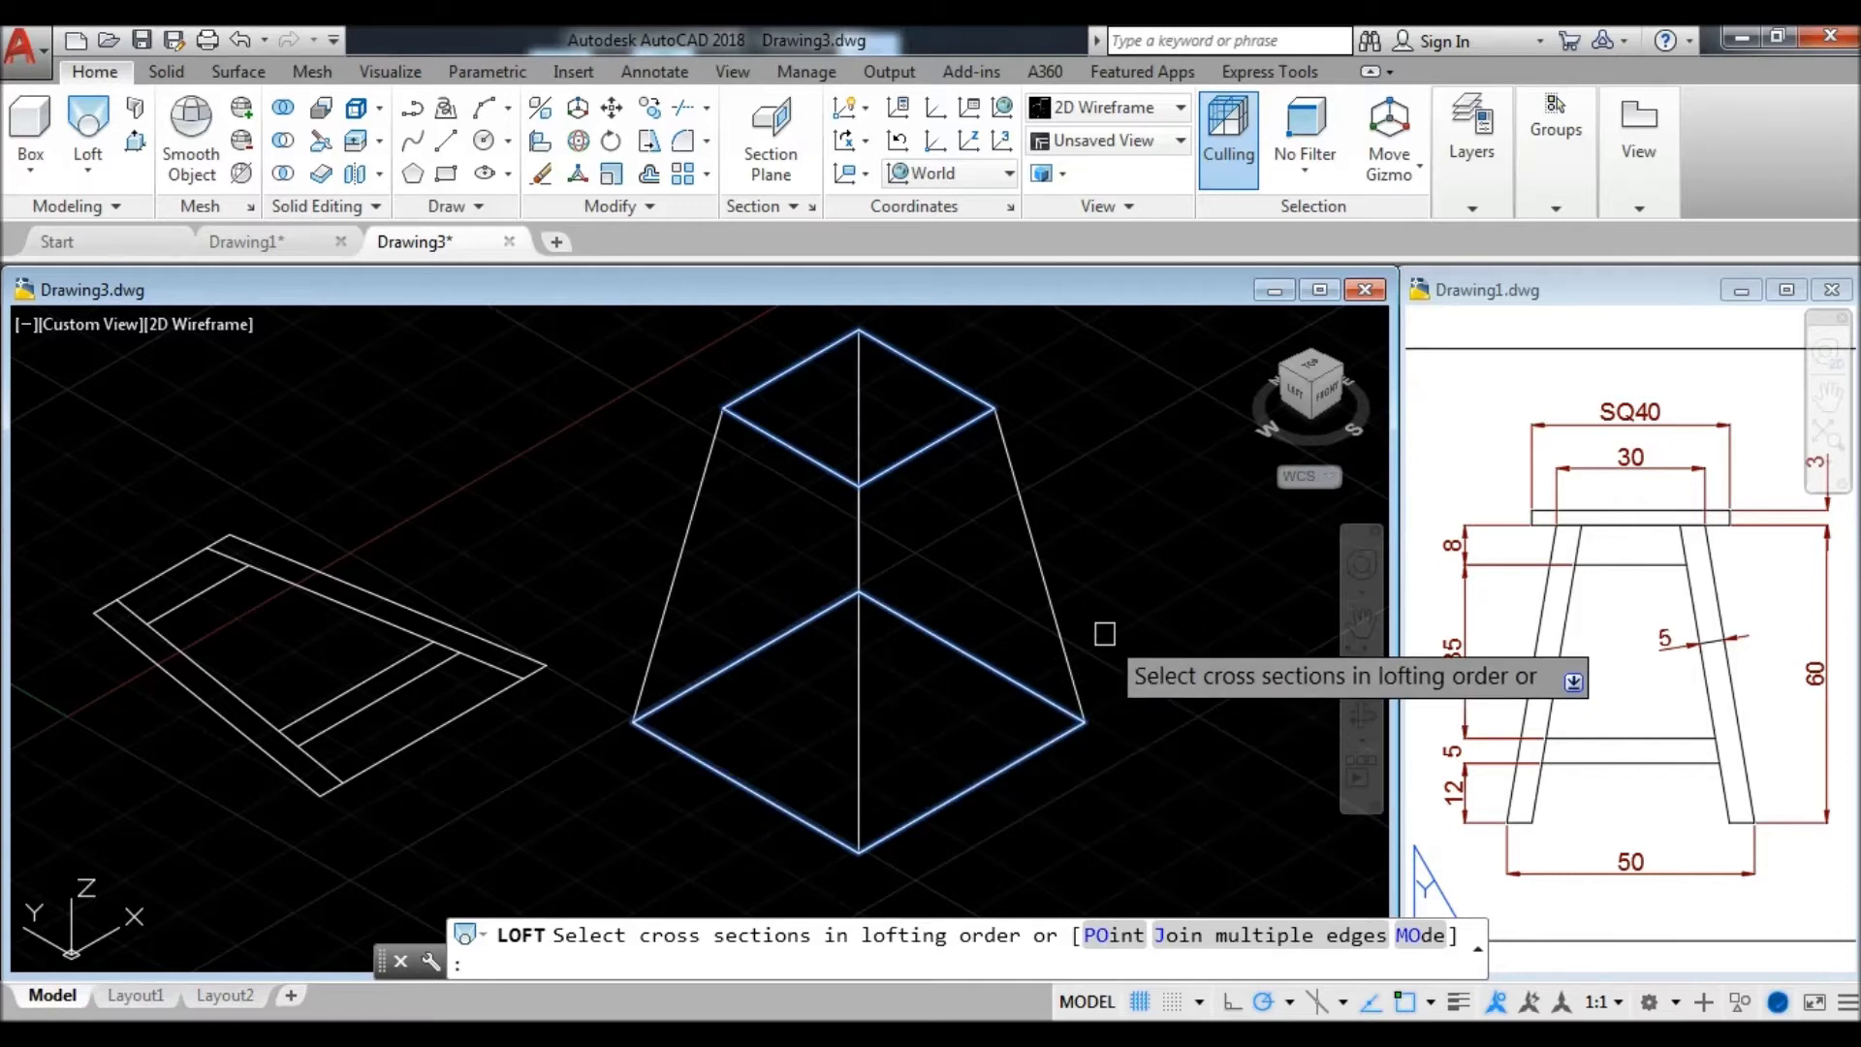
key("Return")
left_click(1250, 793)
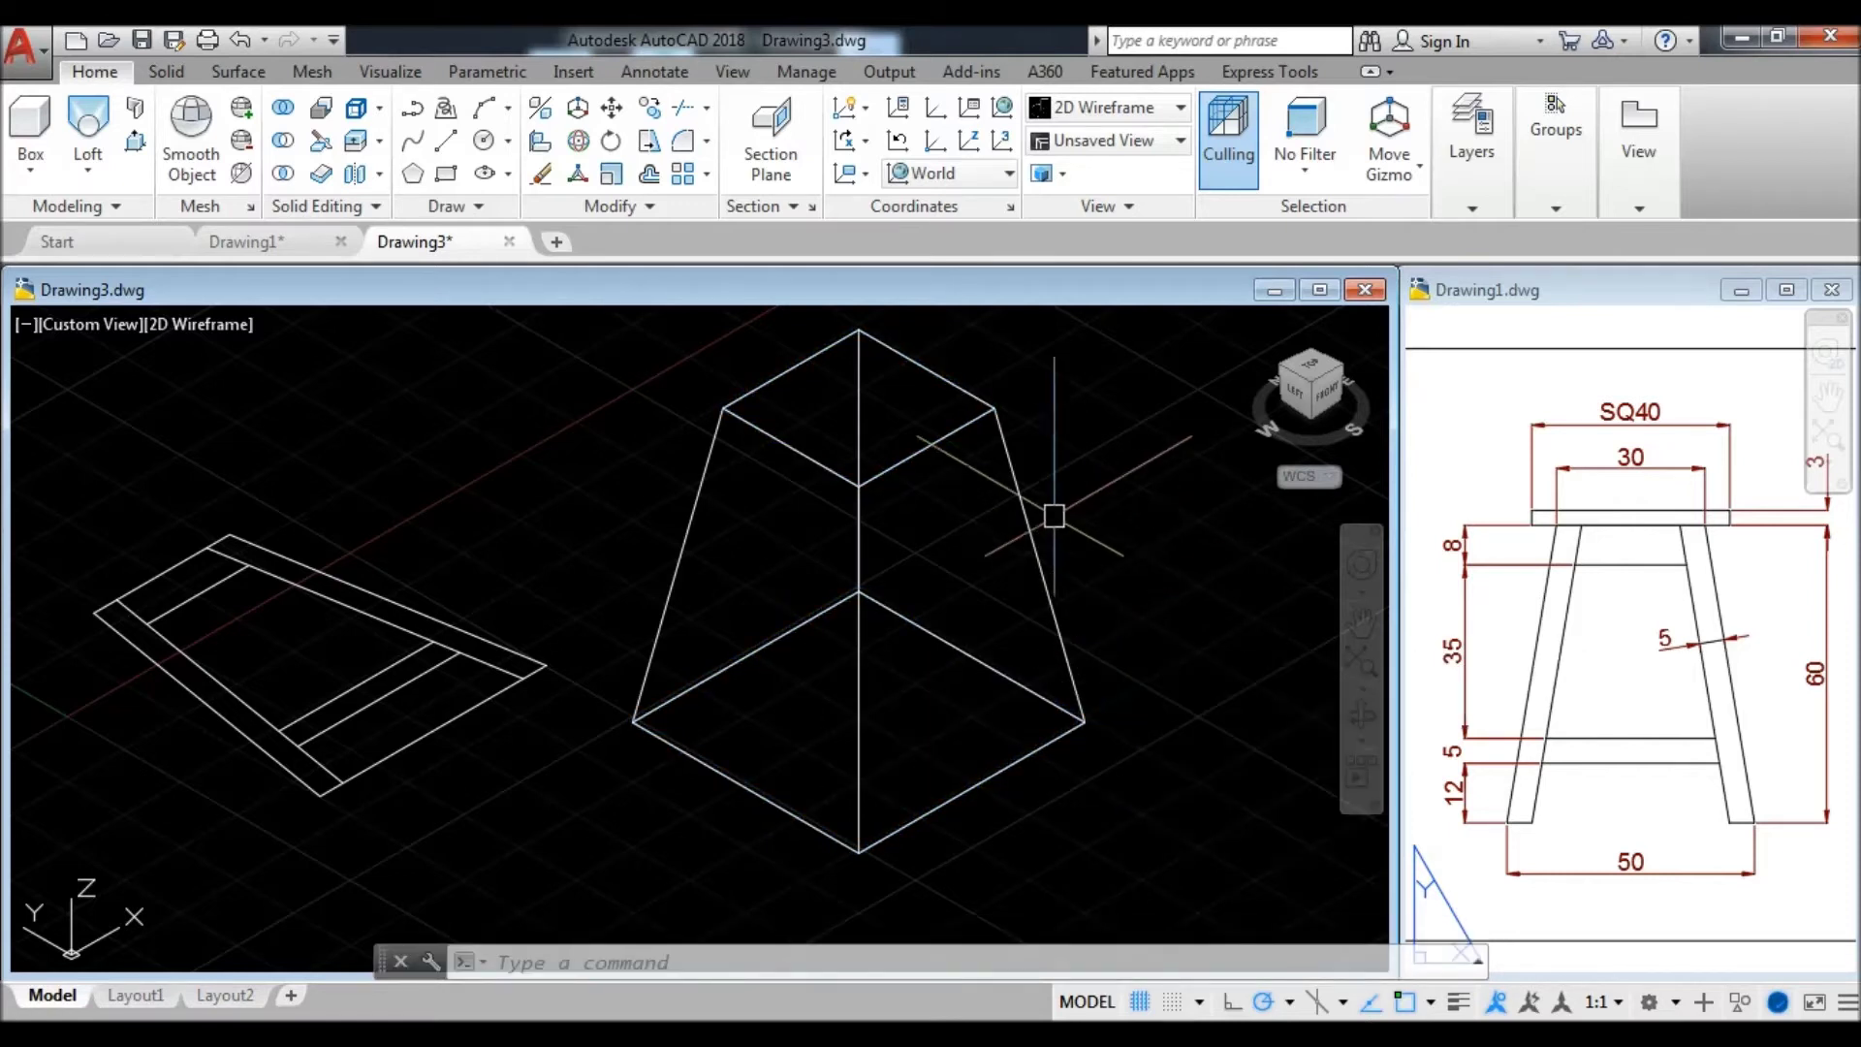
left_click(181, 325)
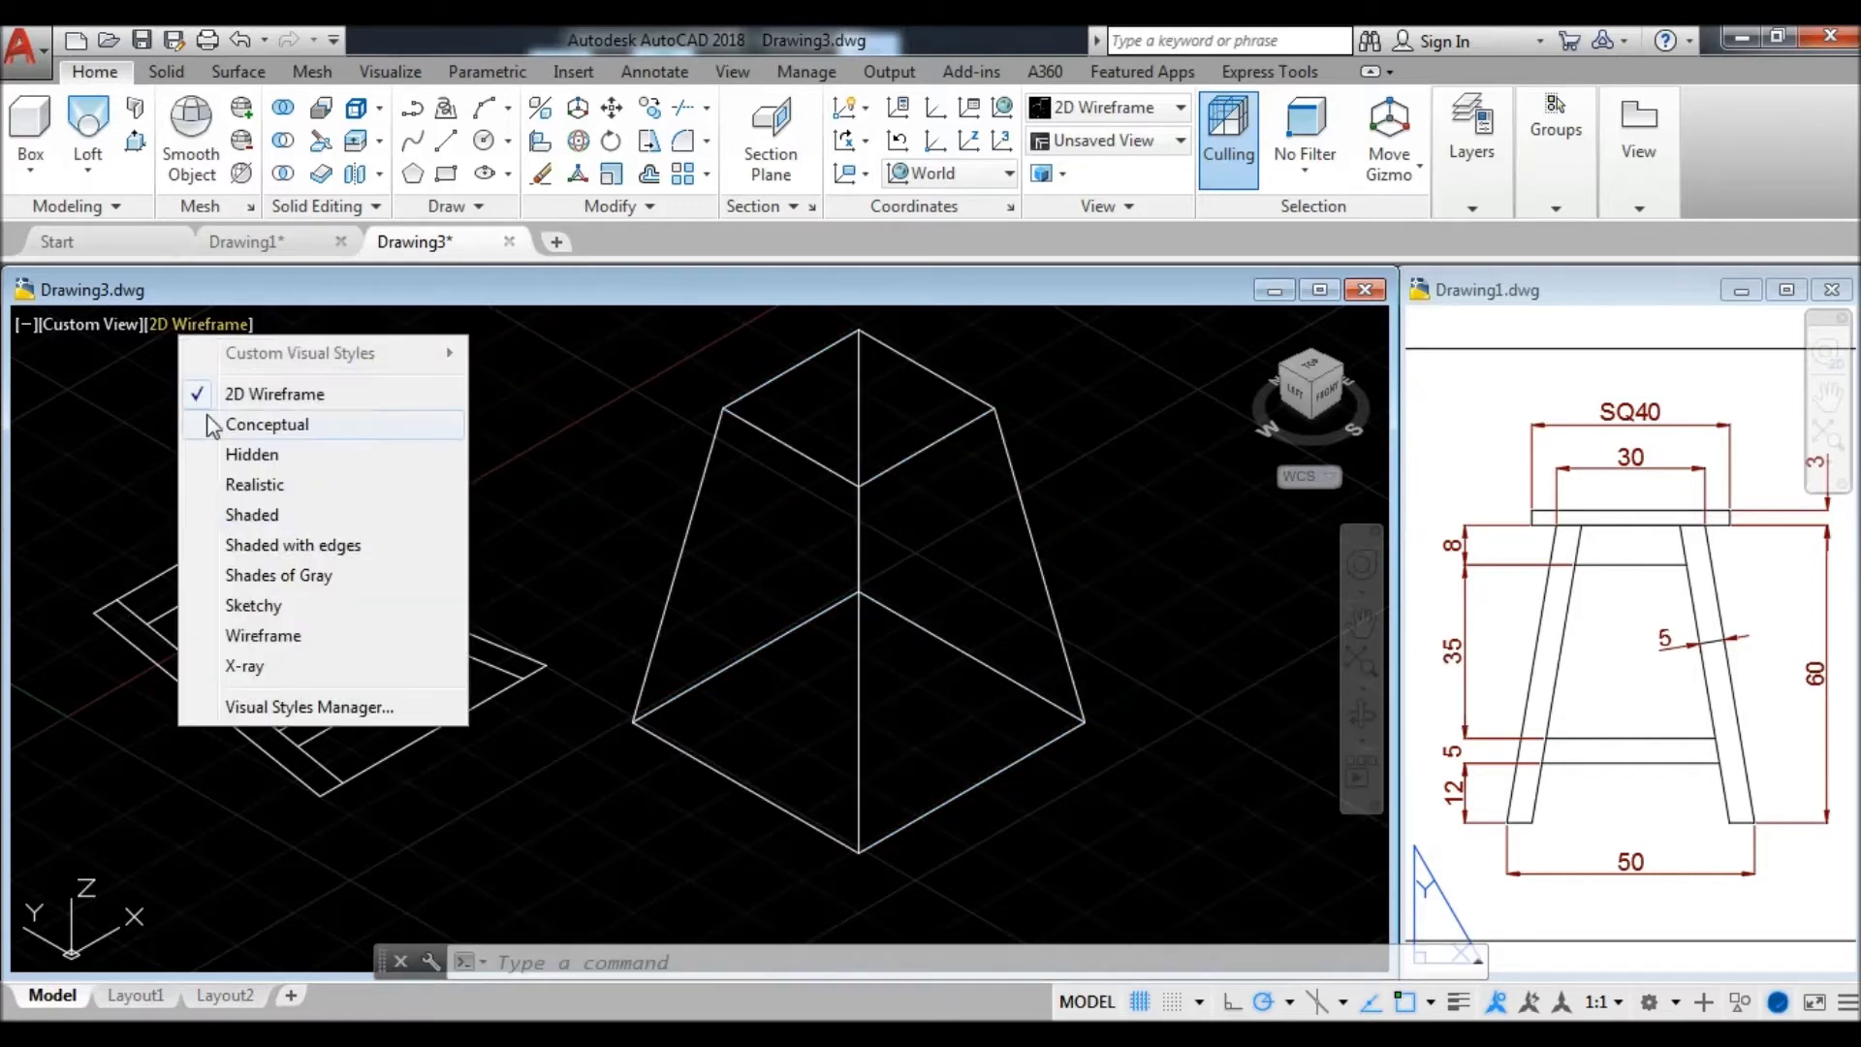
- Change the viewport visual style from 2D Wireframe to Shaded
left_click(251, 517)
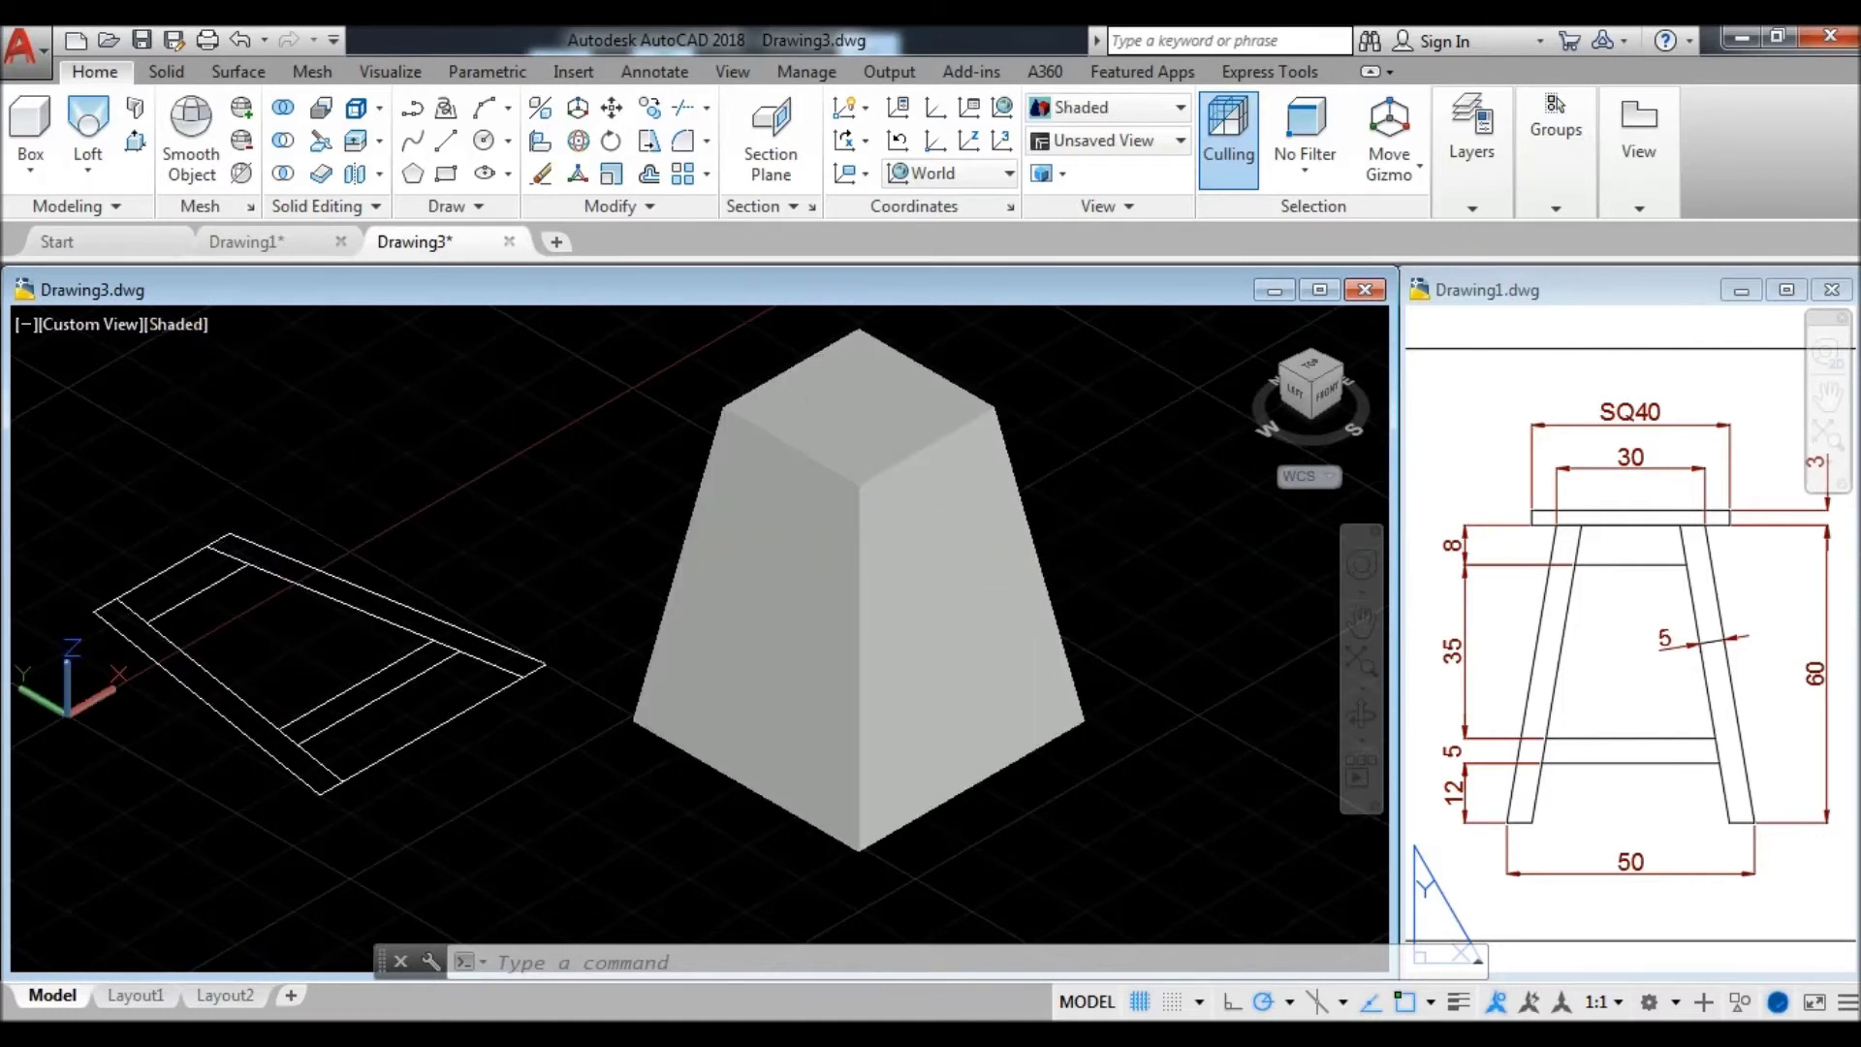
middle_click_drag(858, 620, 838, 675)
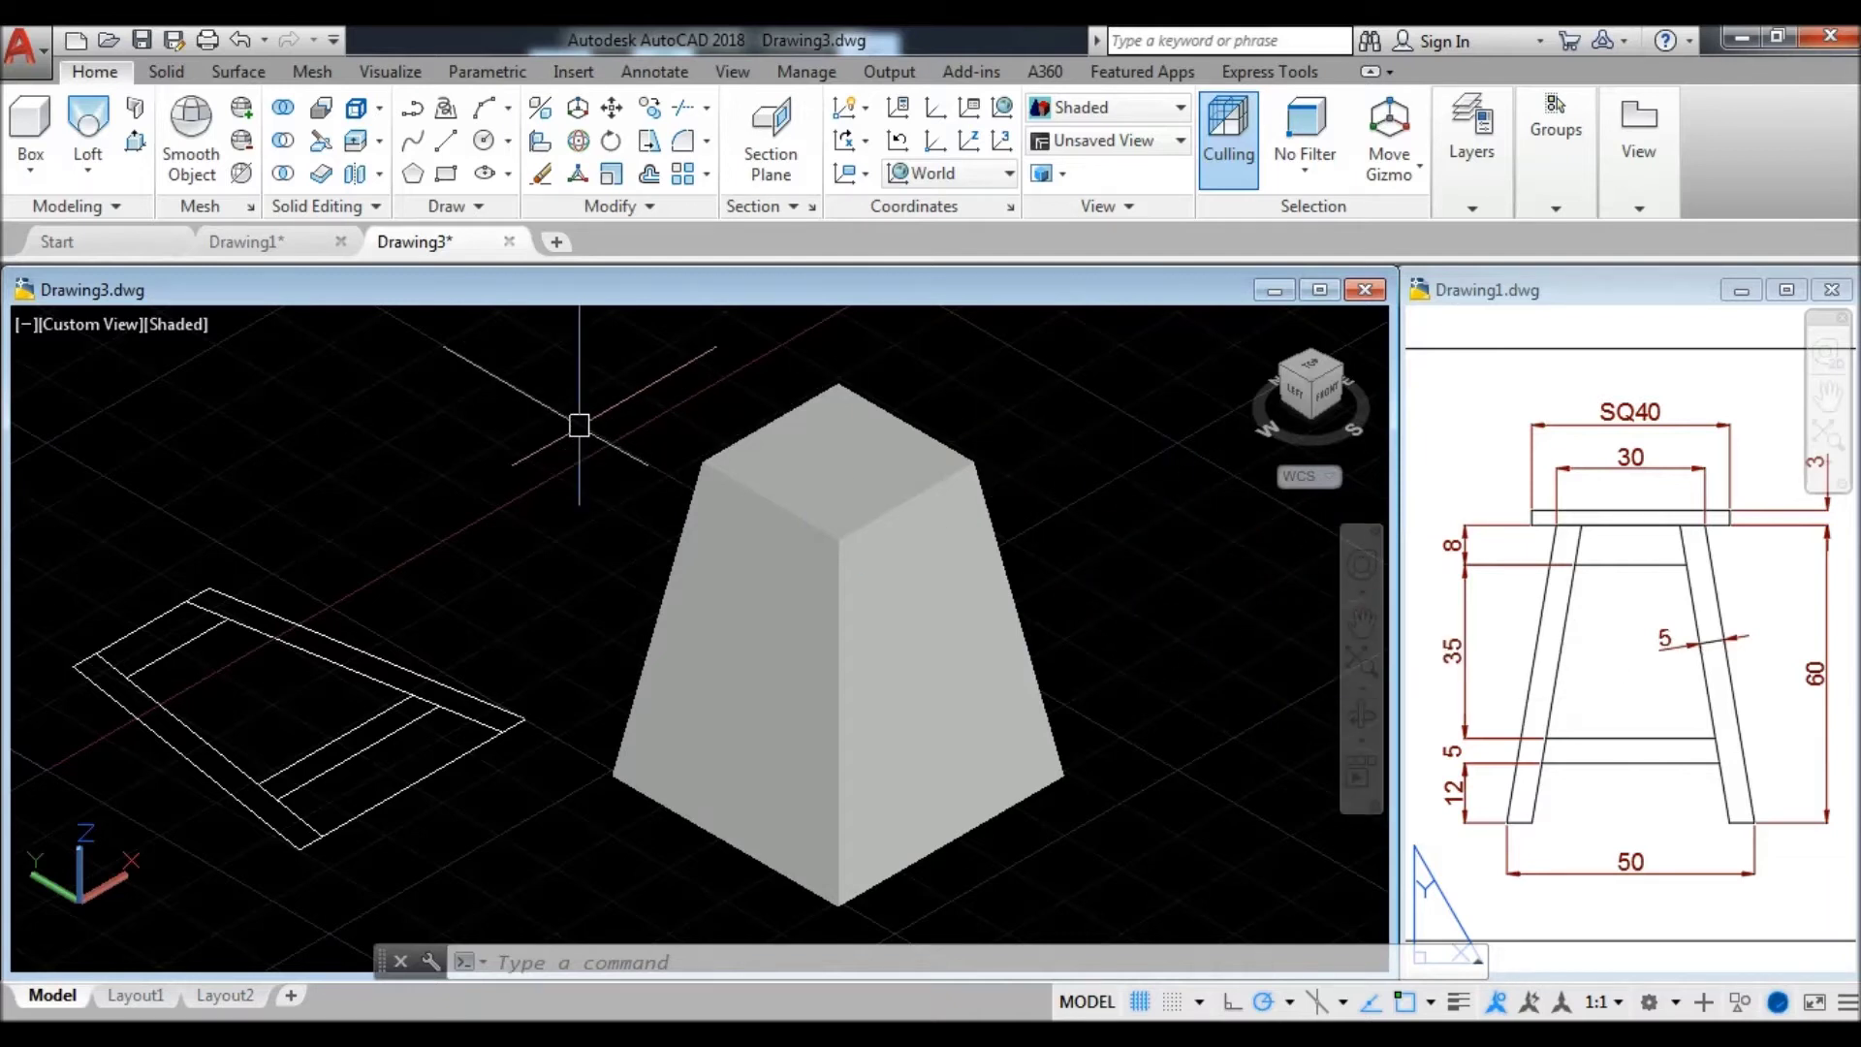
- Shell the tapered block with a 5-unit wall thickness, removing its top face
left_click(166, 71)
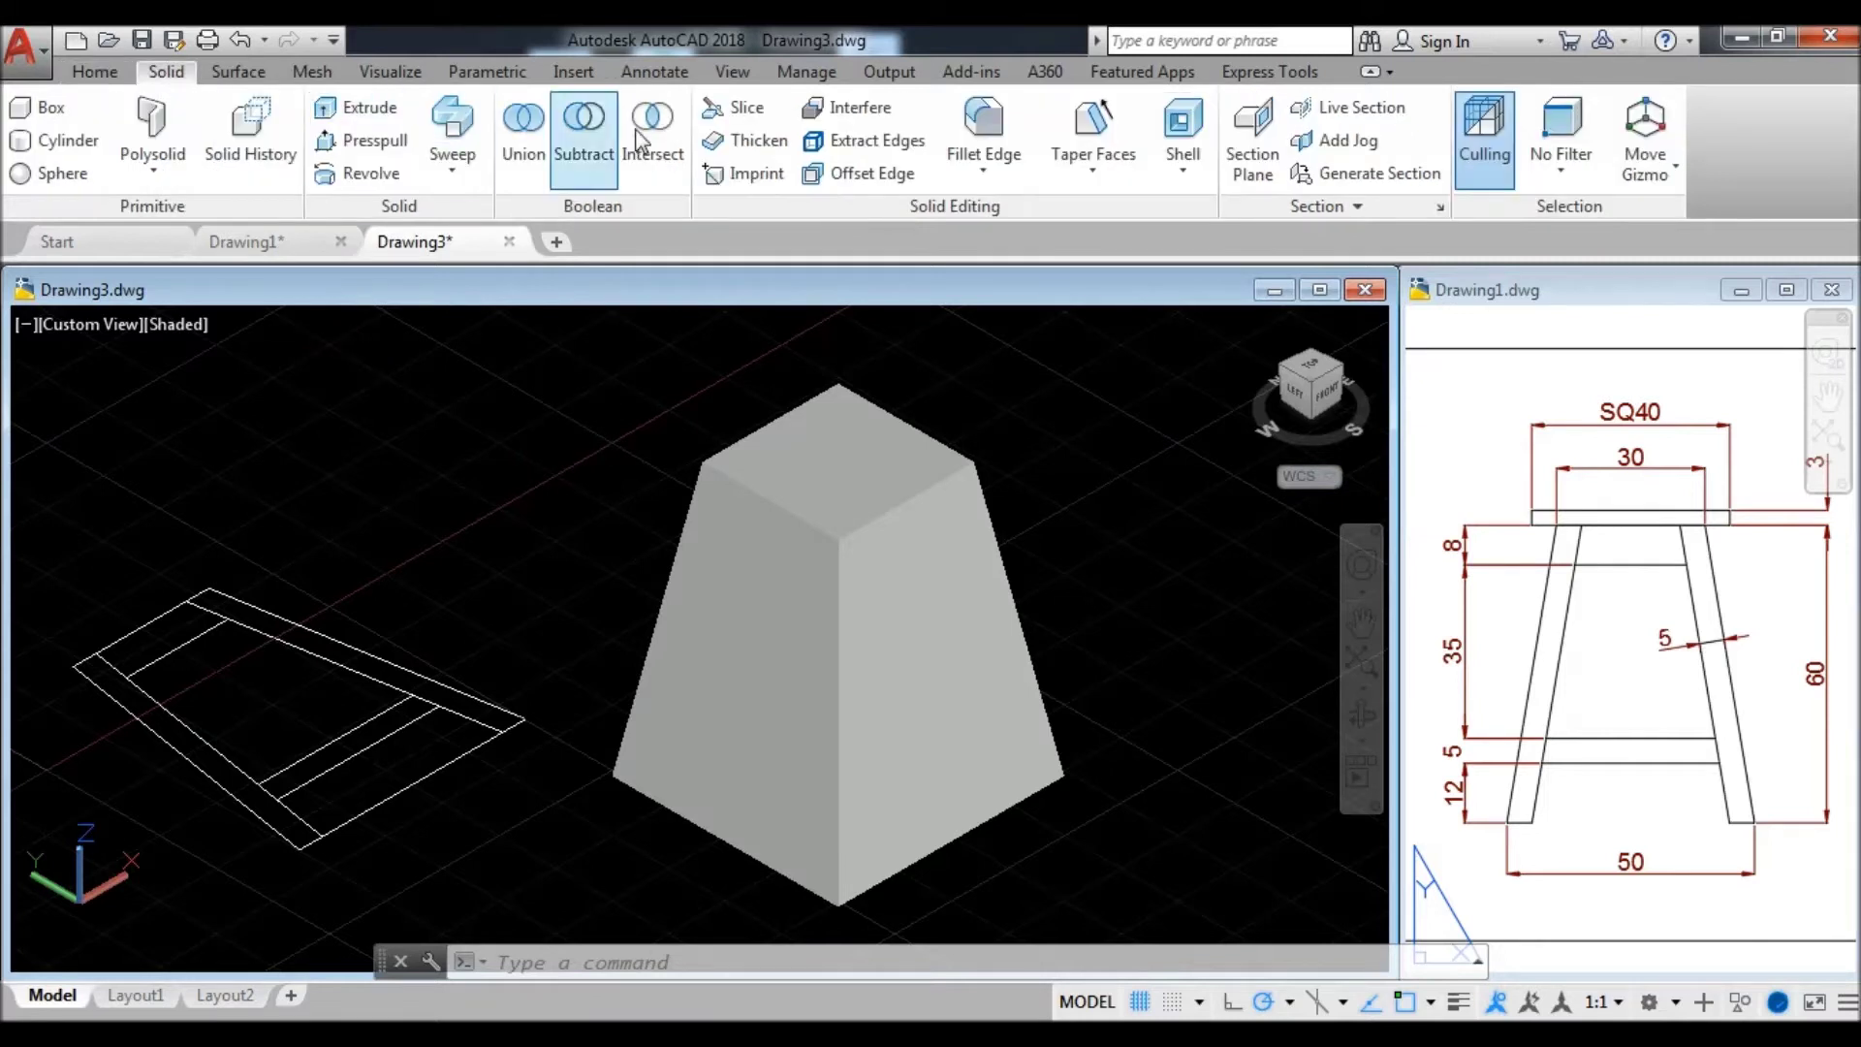
left_click(1188, 138)
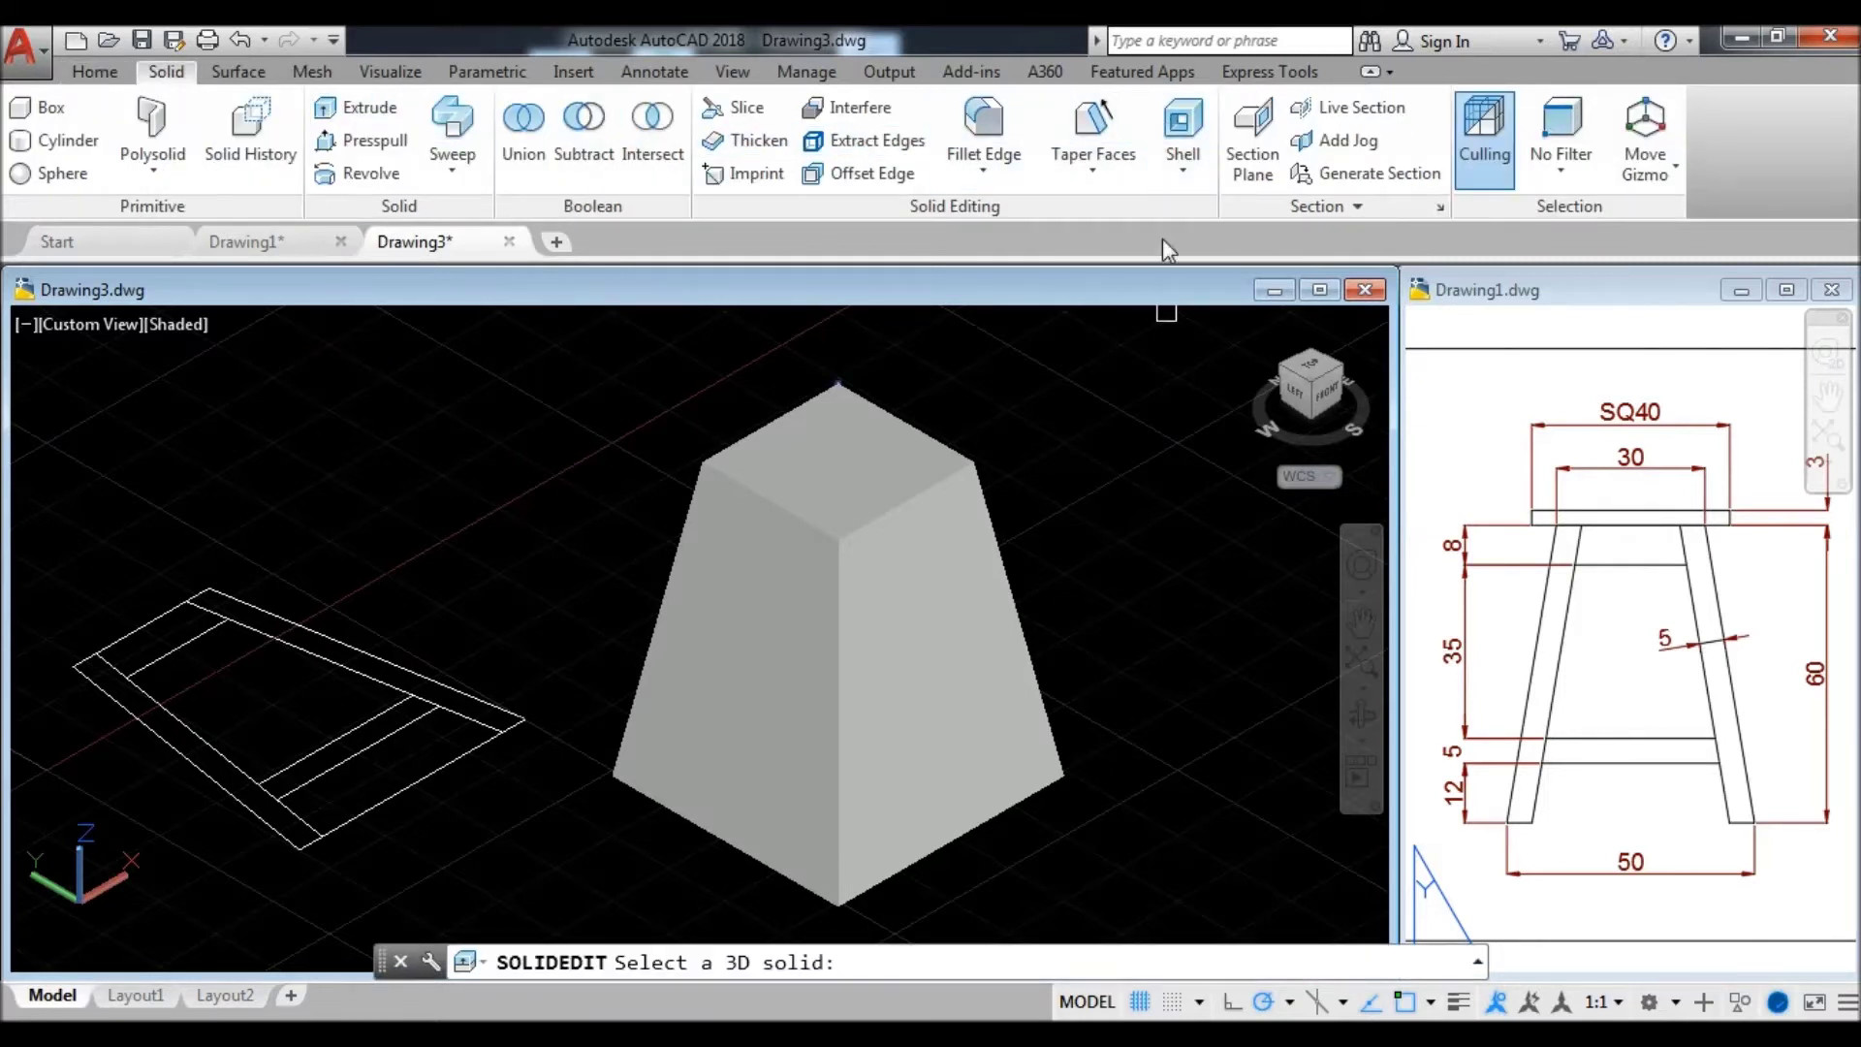
left_click(987, 533)
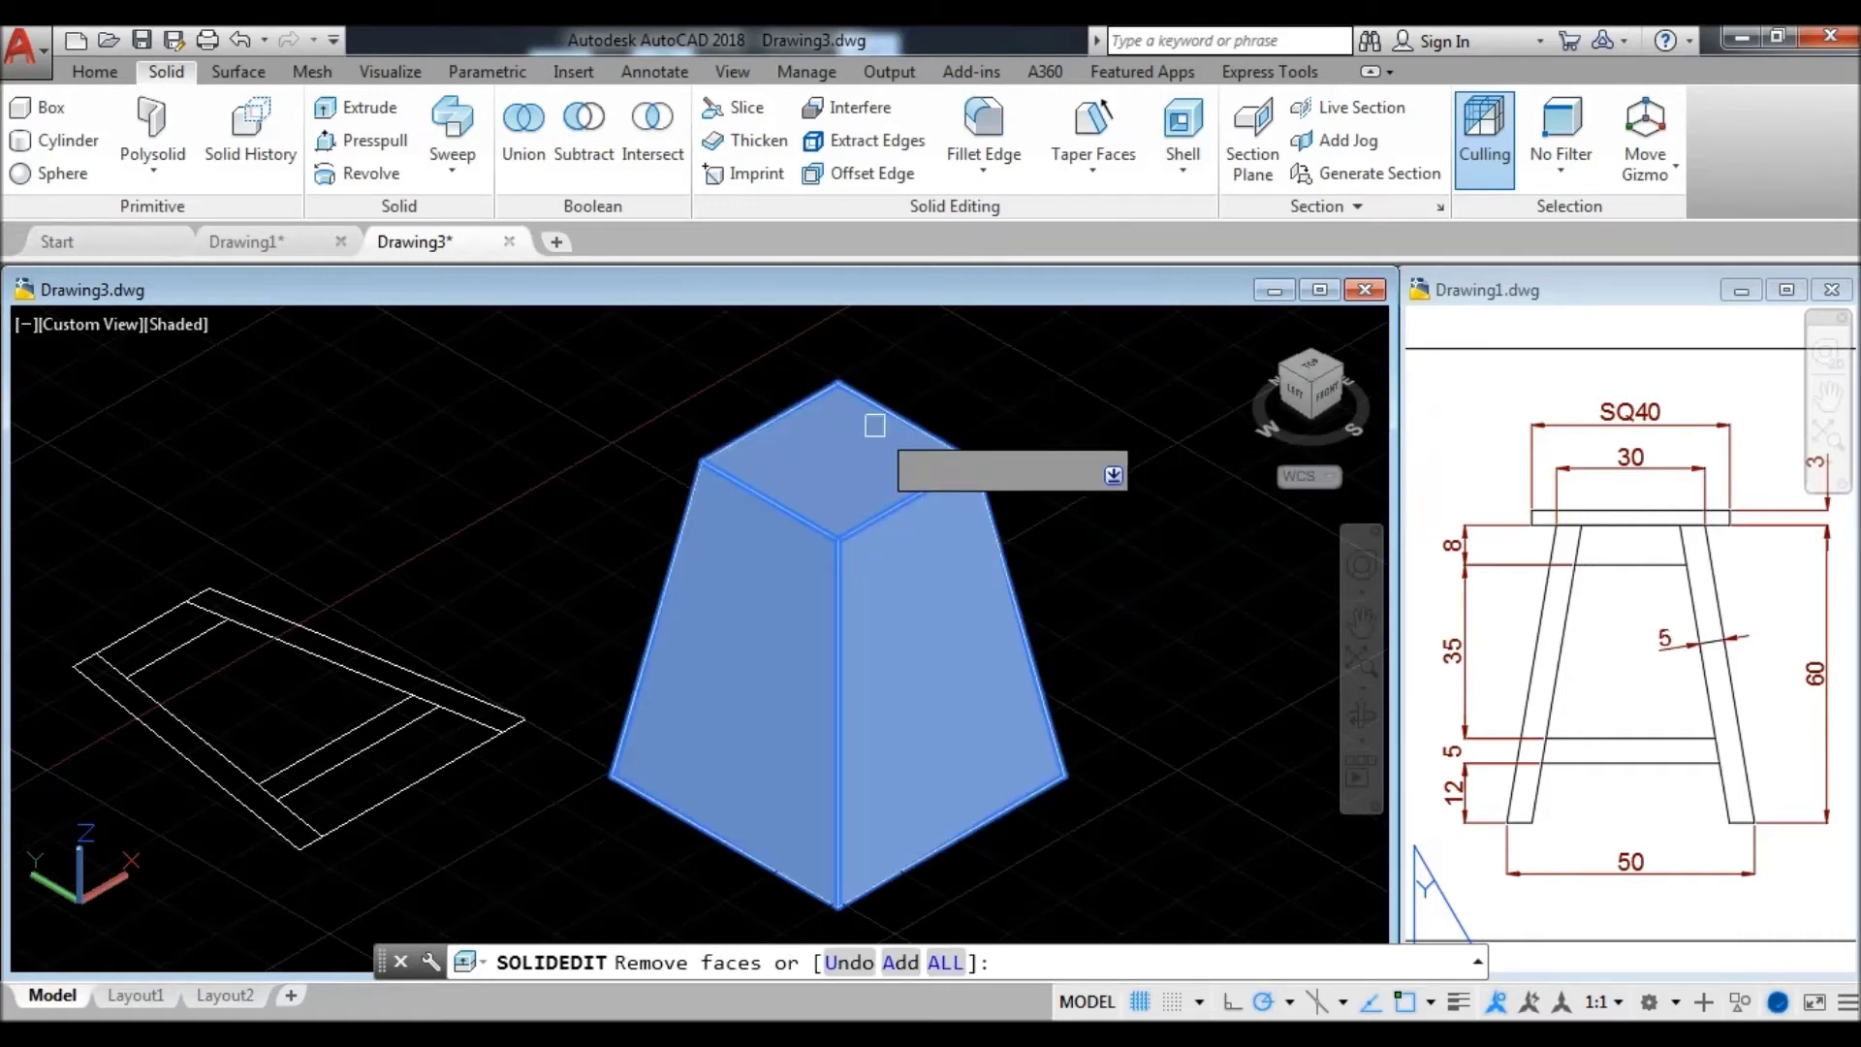
left_click(873, 470)
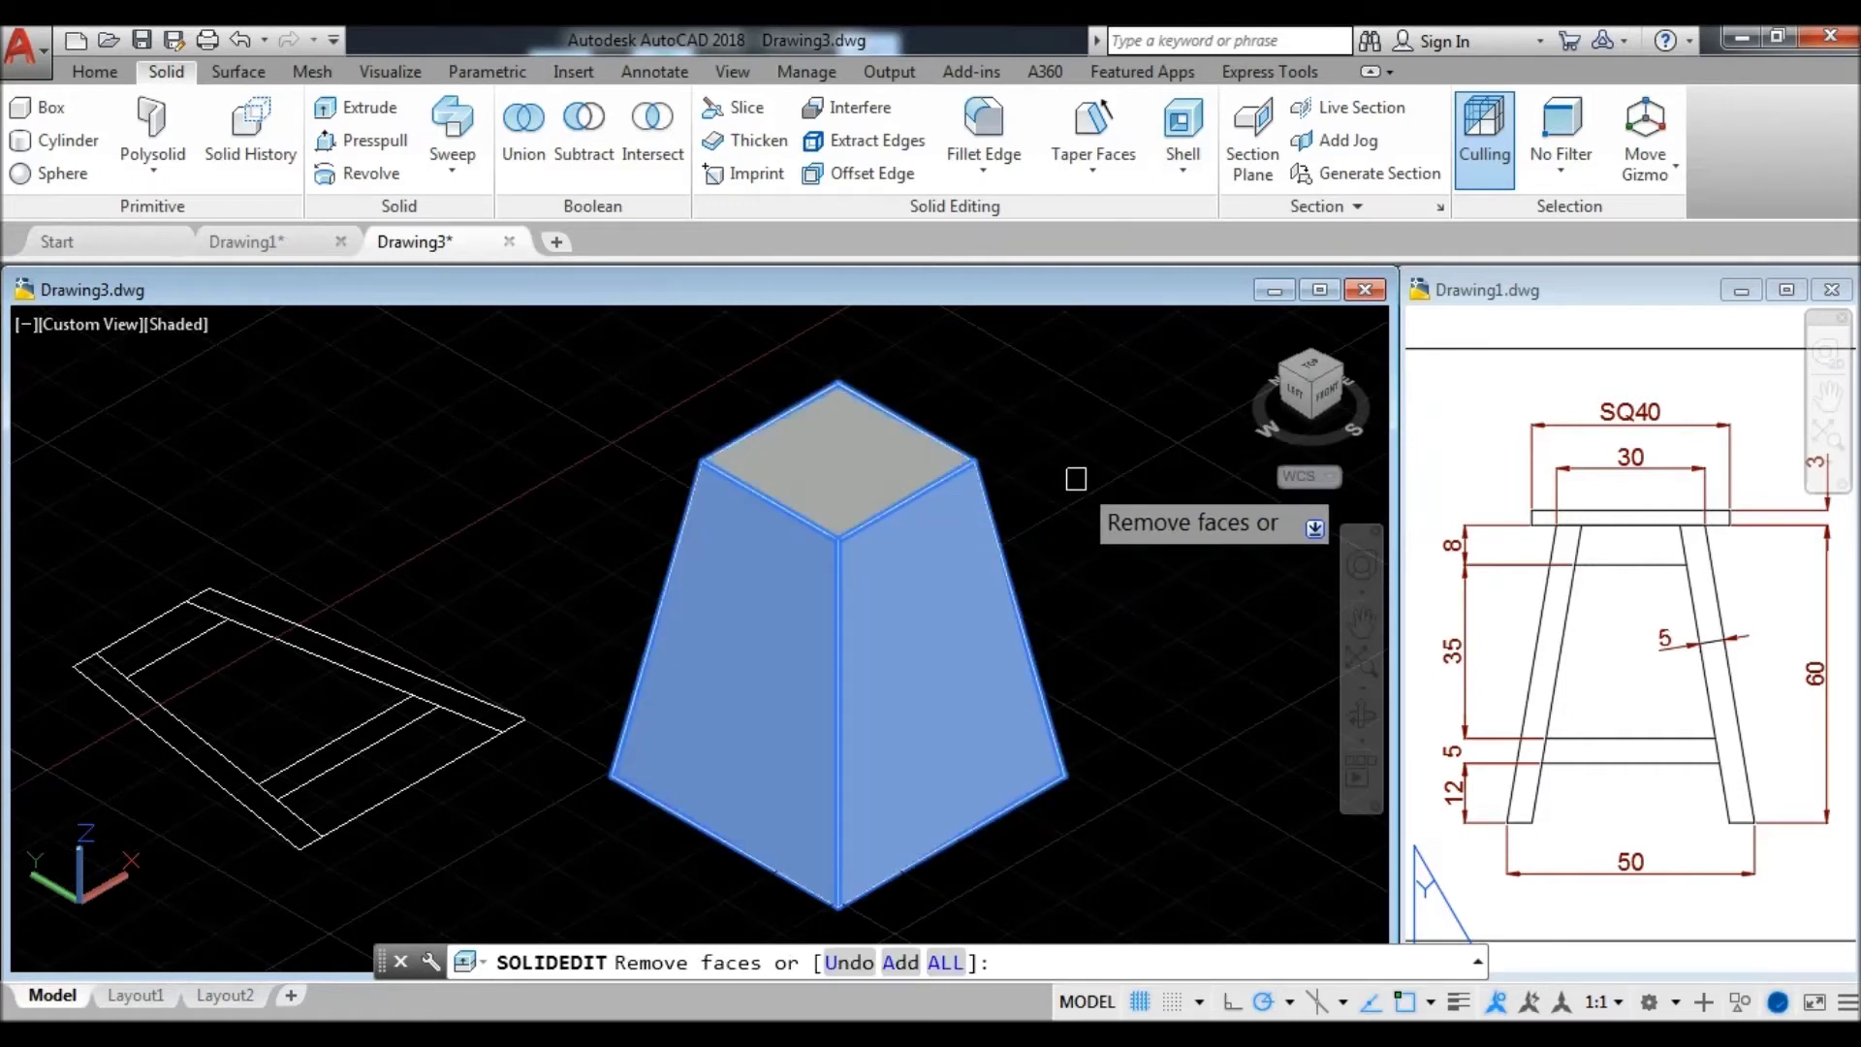
left_click(1362, 718)
left_click_drag(1122, 683, 1142, 433)
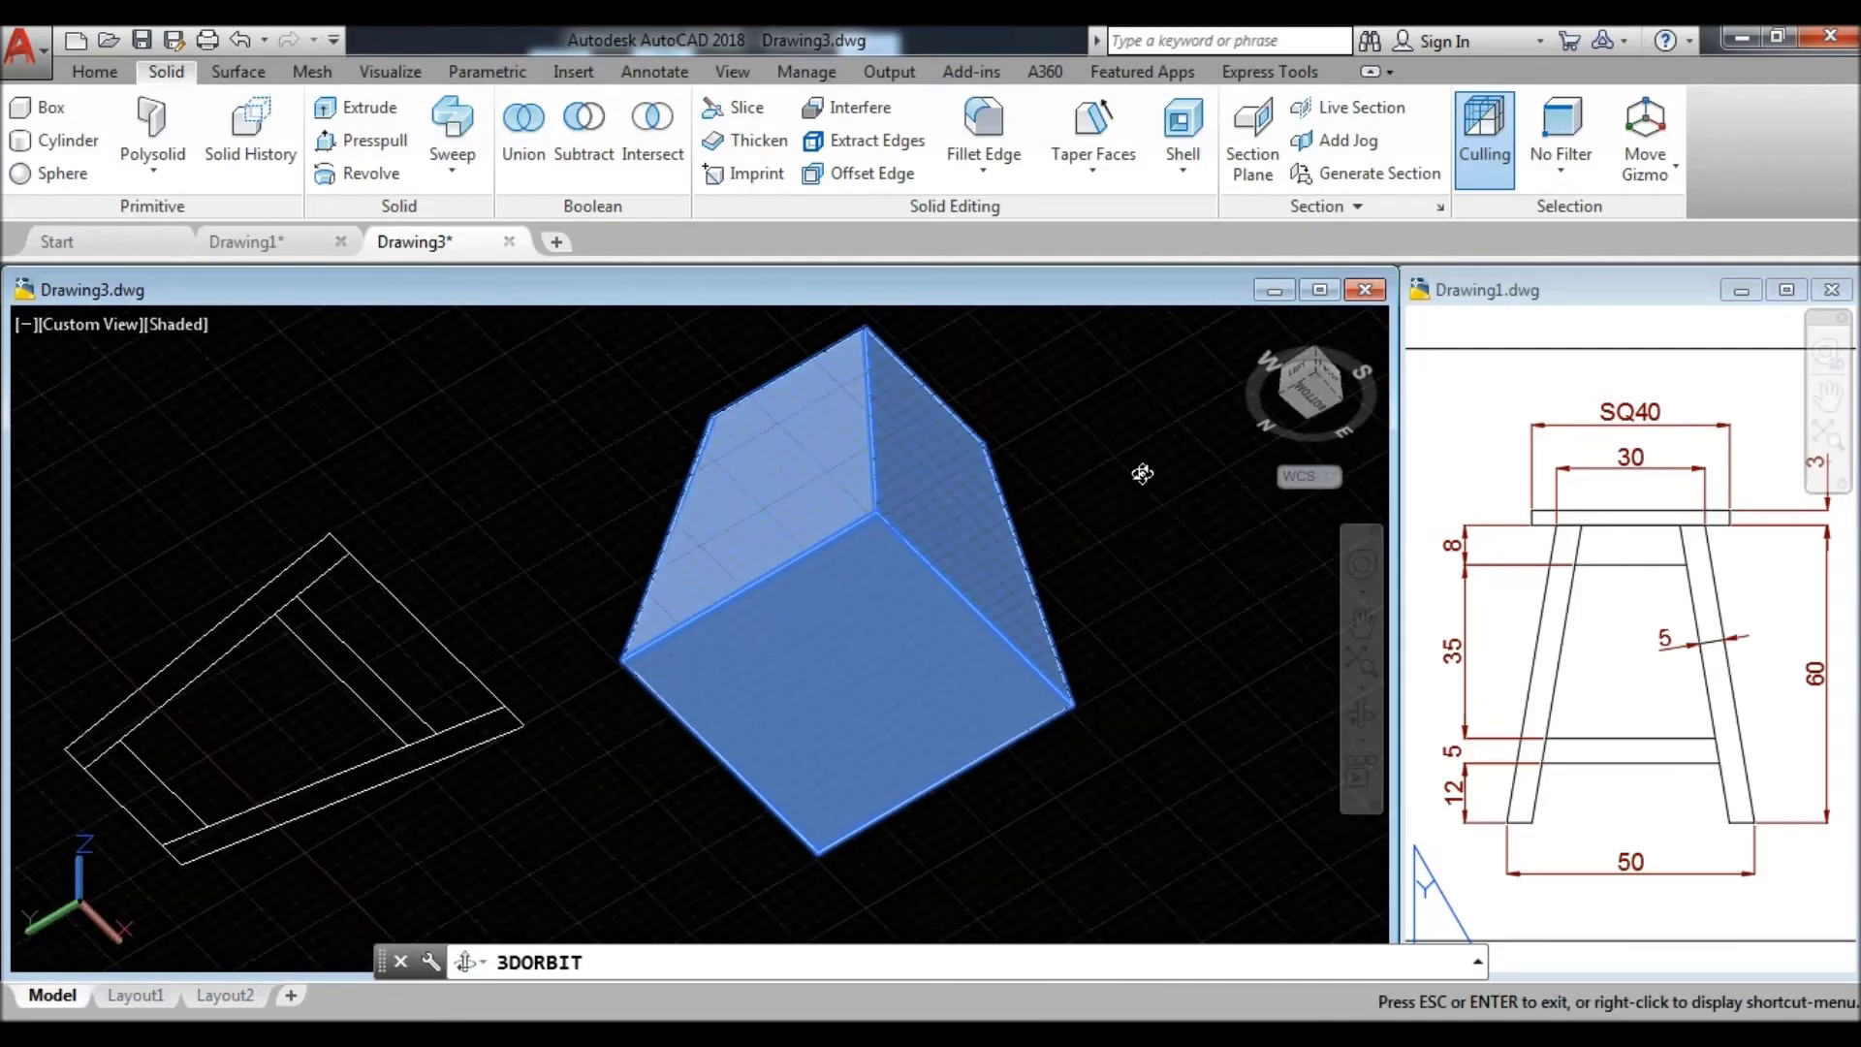
key("Escape")
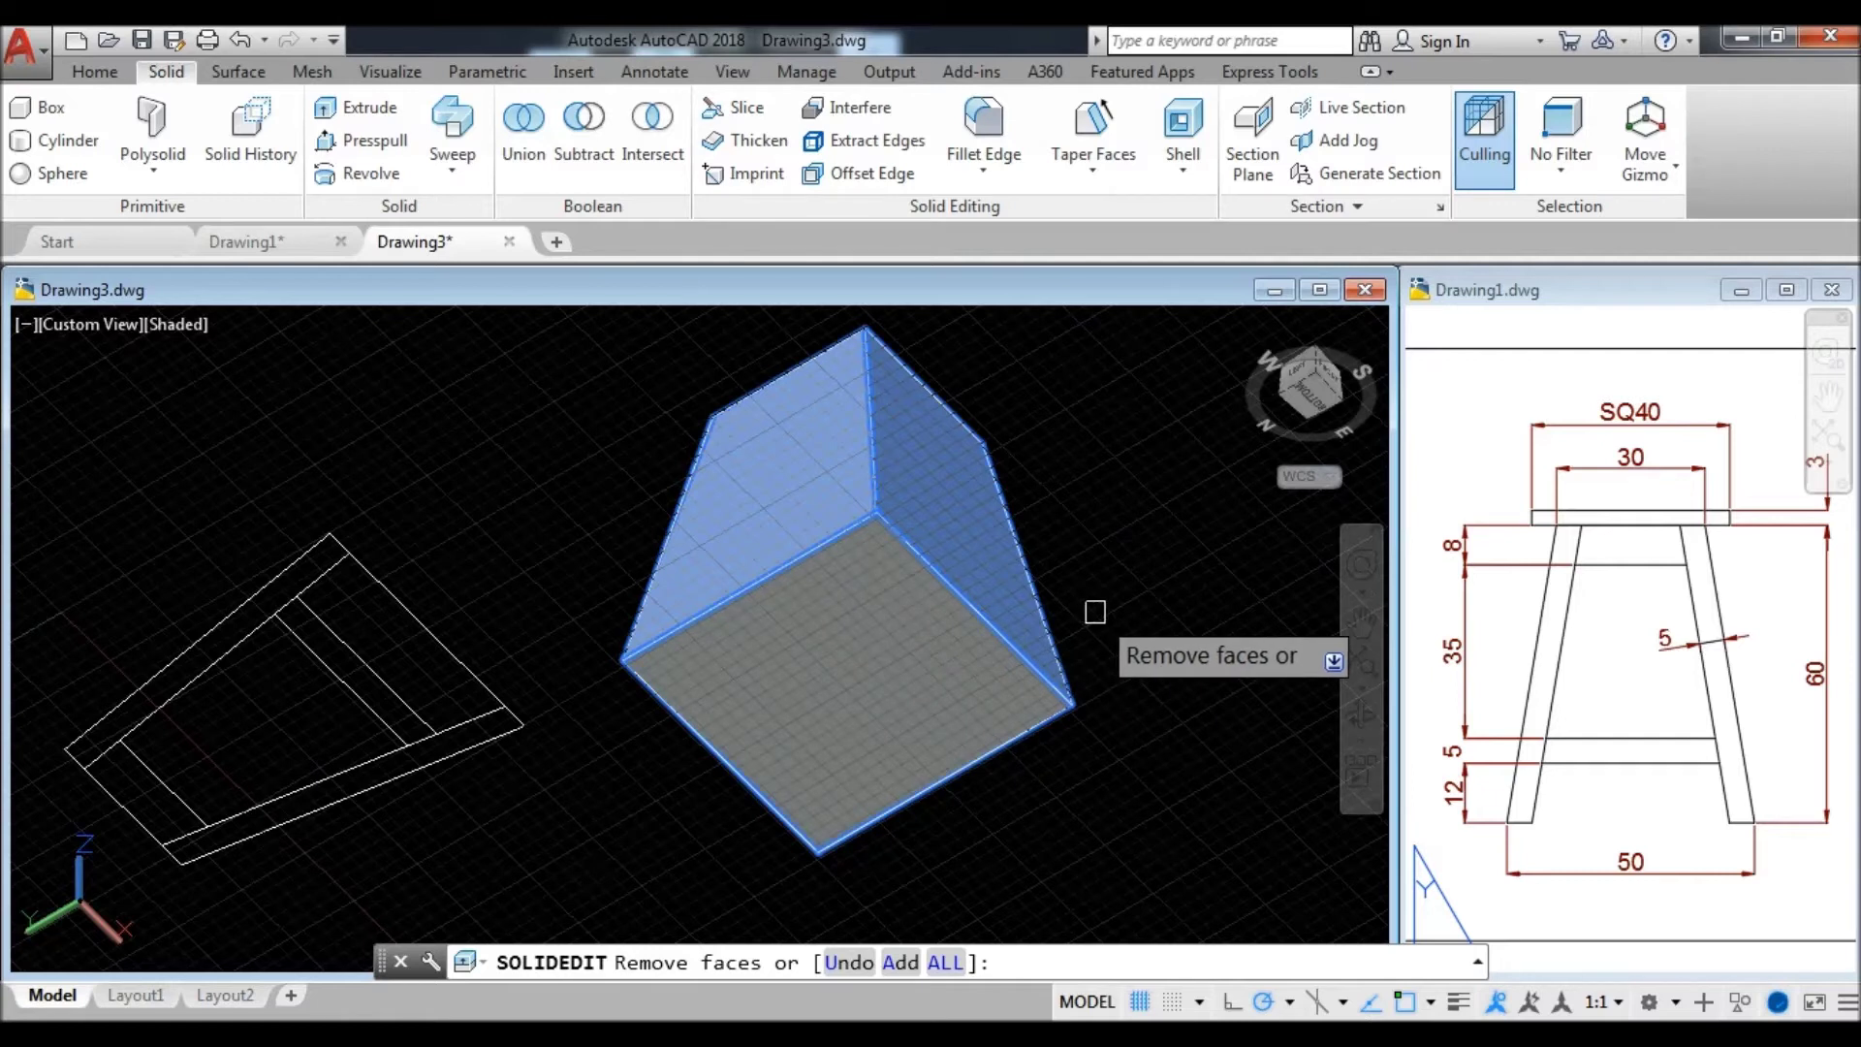
key("Return")
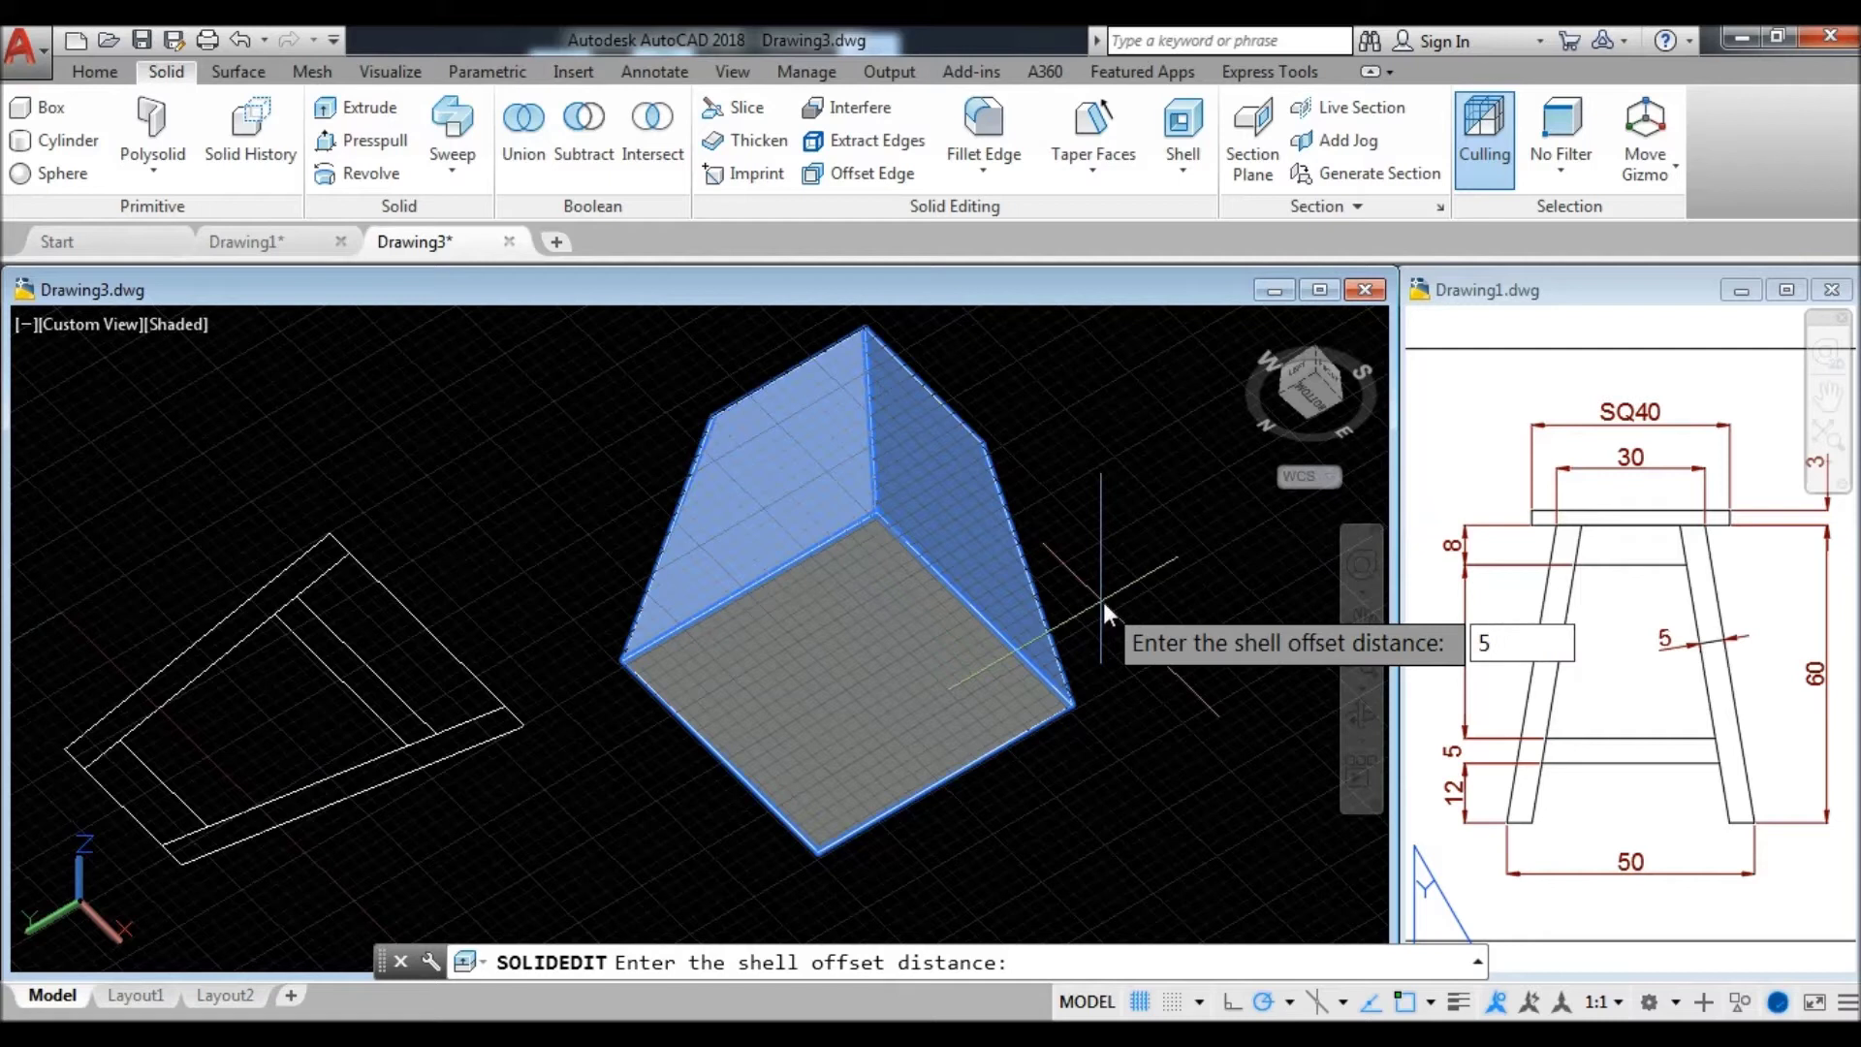
key("Return")
key("Return")
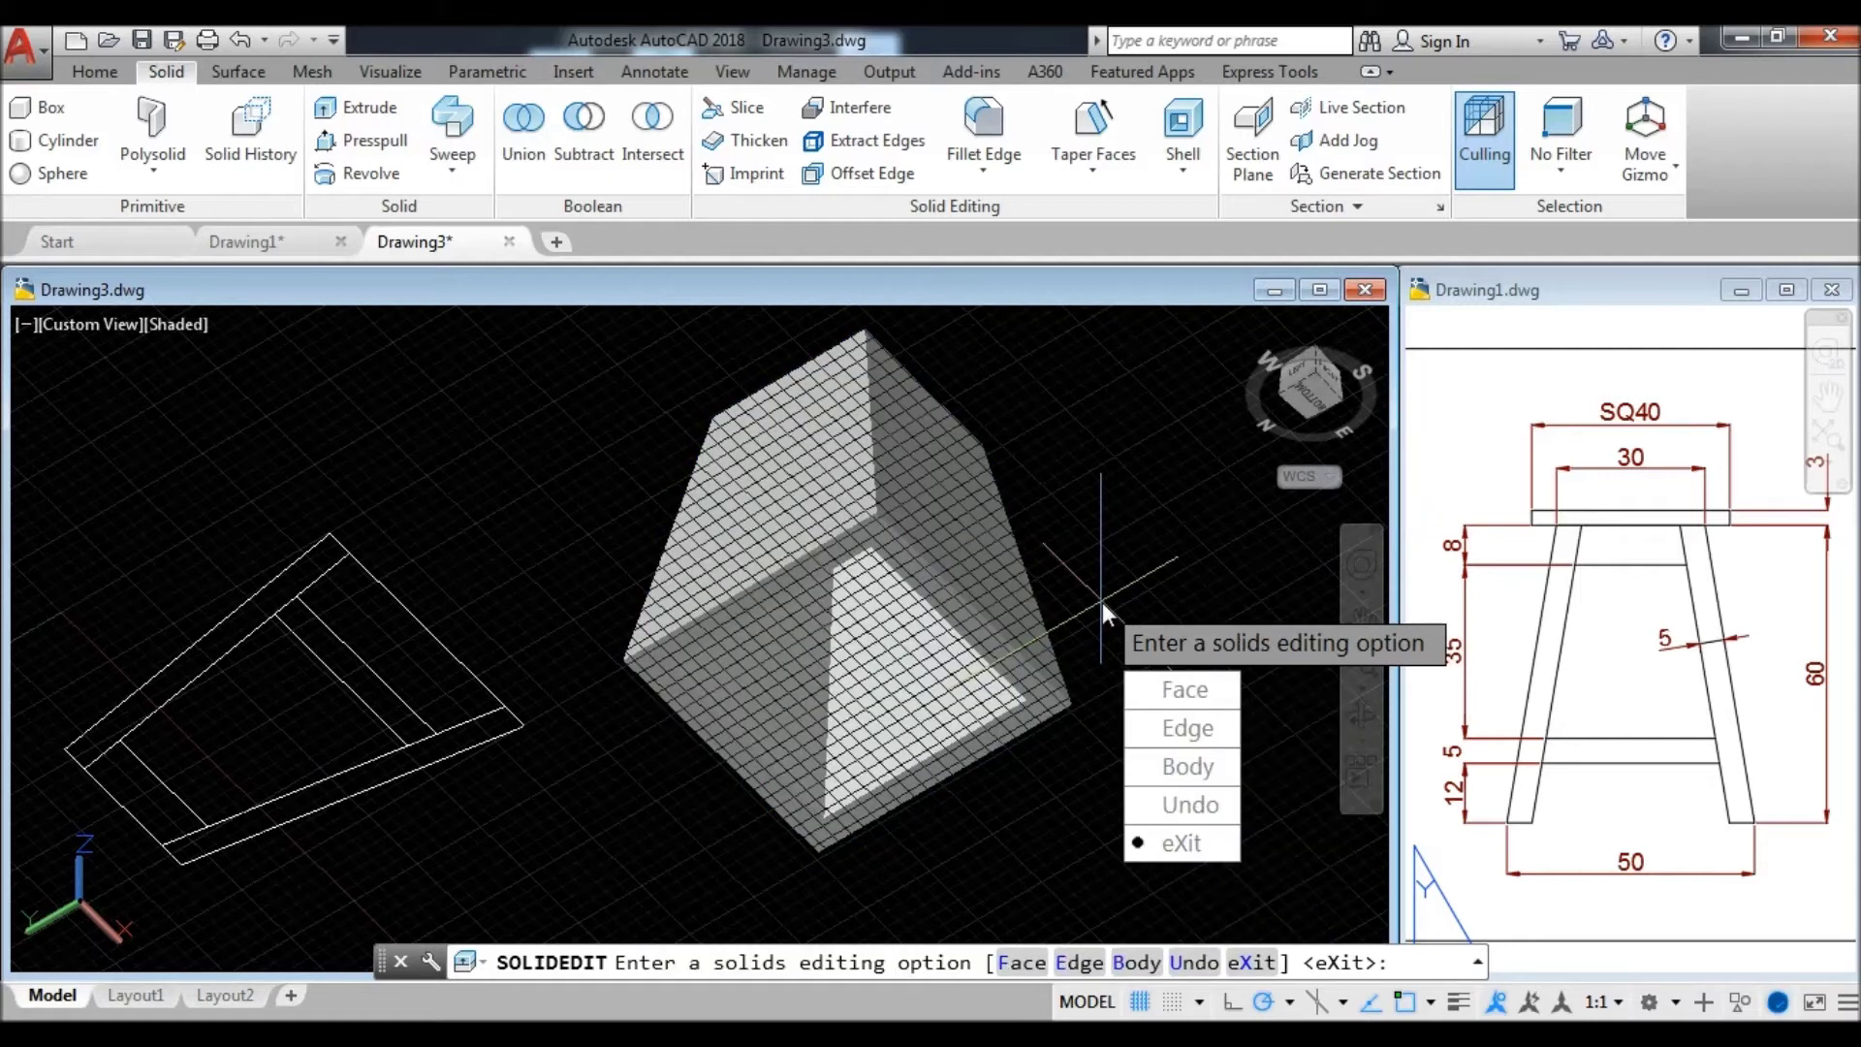
key("Return")
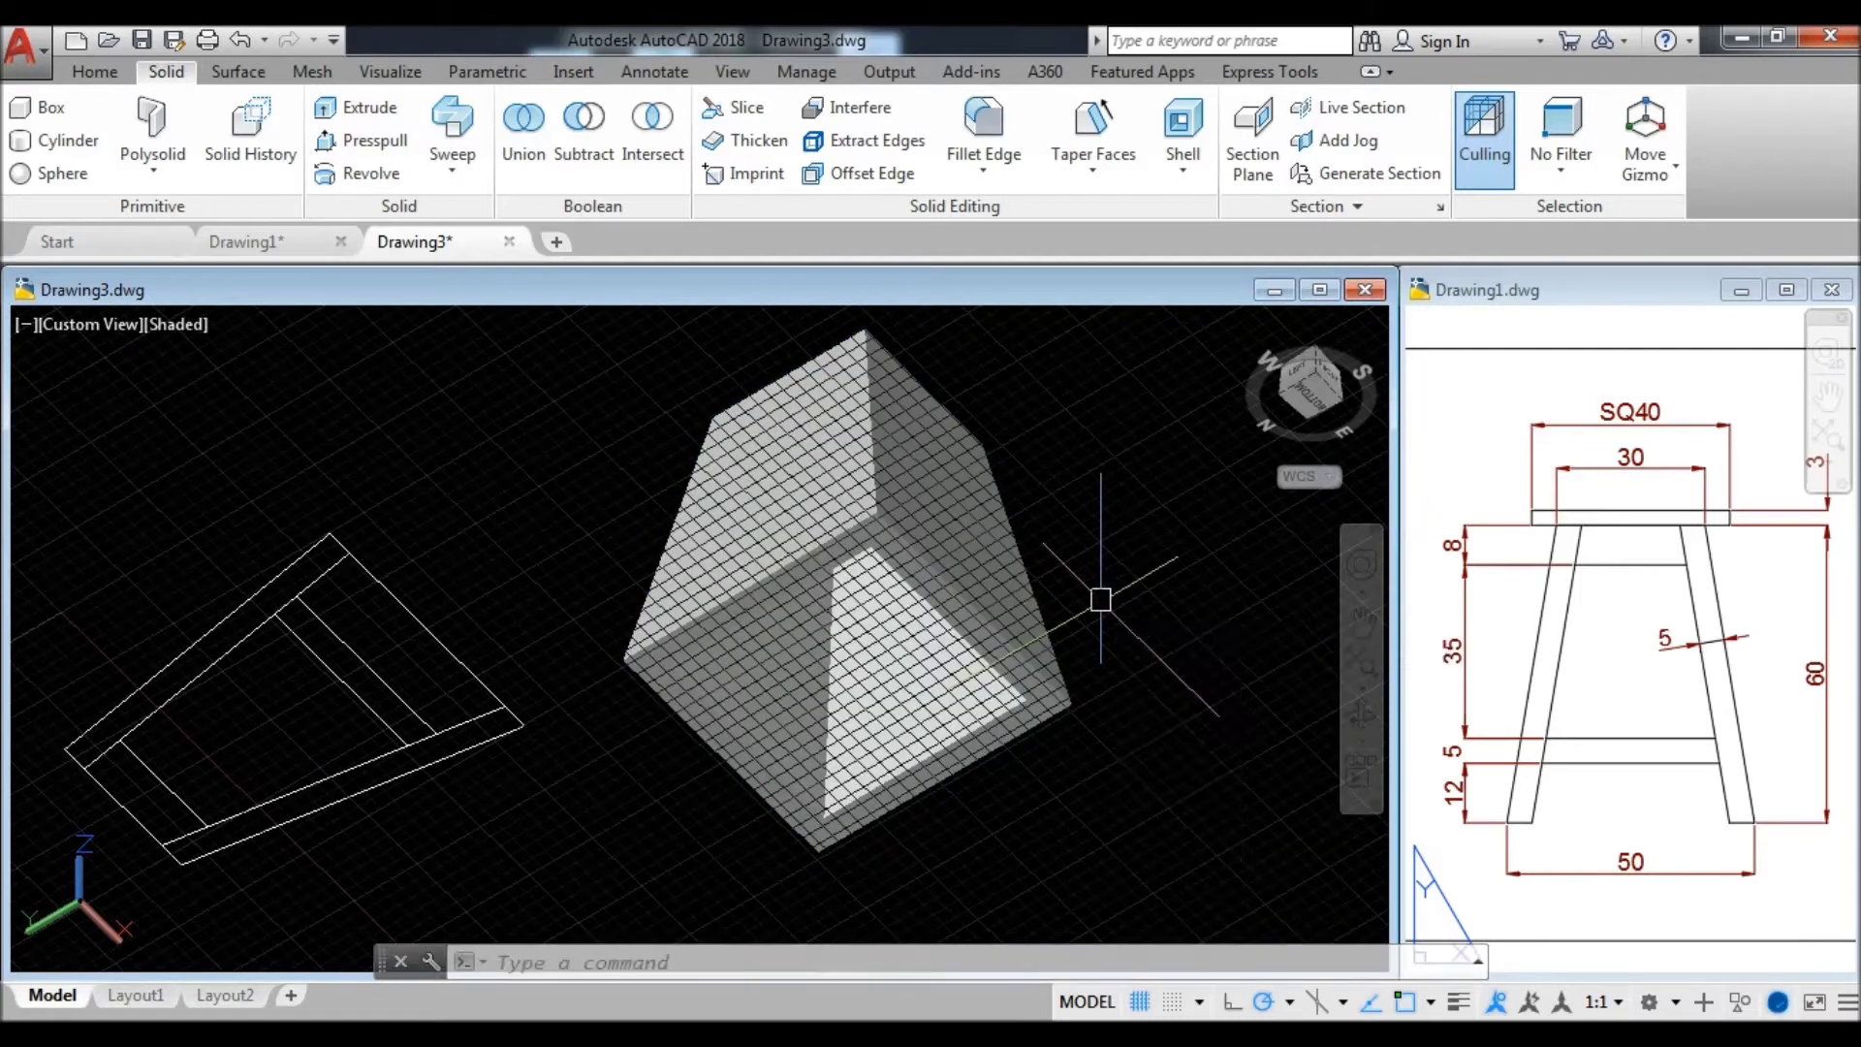
left_click(1362, 717)
- Orbit to look down into the hollow pyramid and switch to 2D Wireframe
left_click_drag(964, 484, 928, 734)
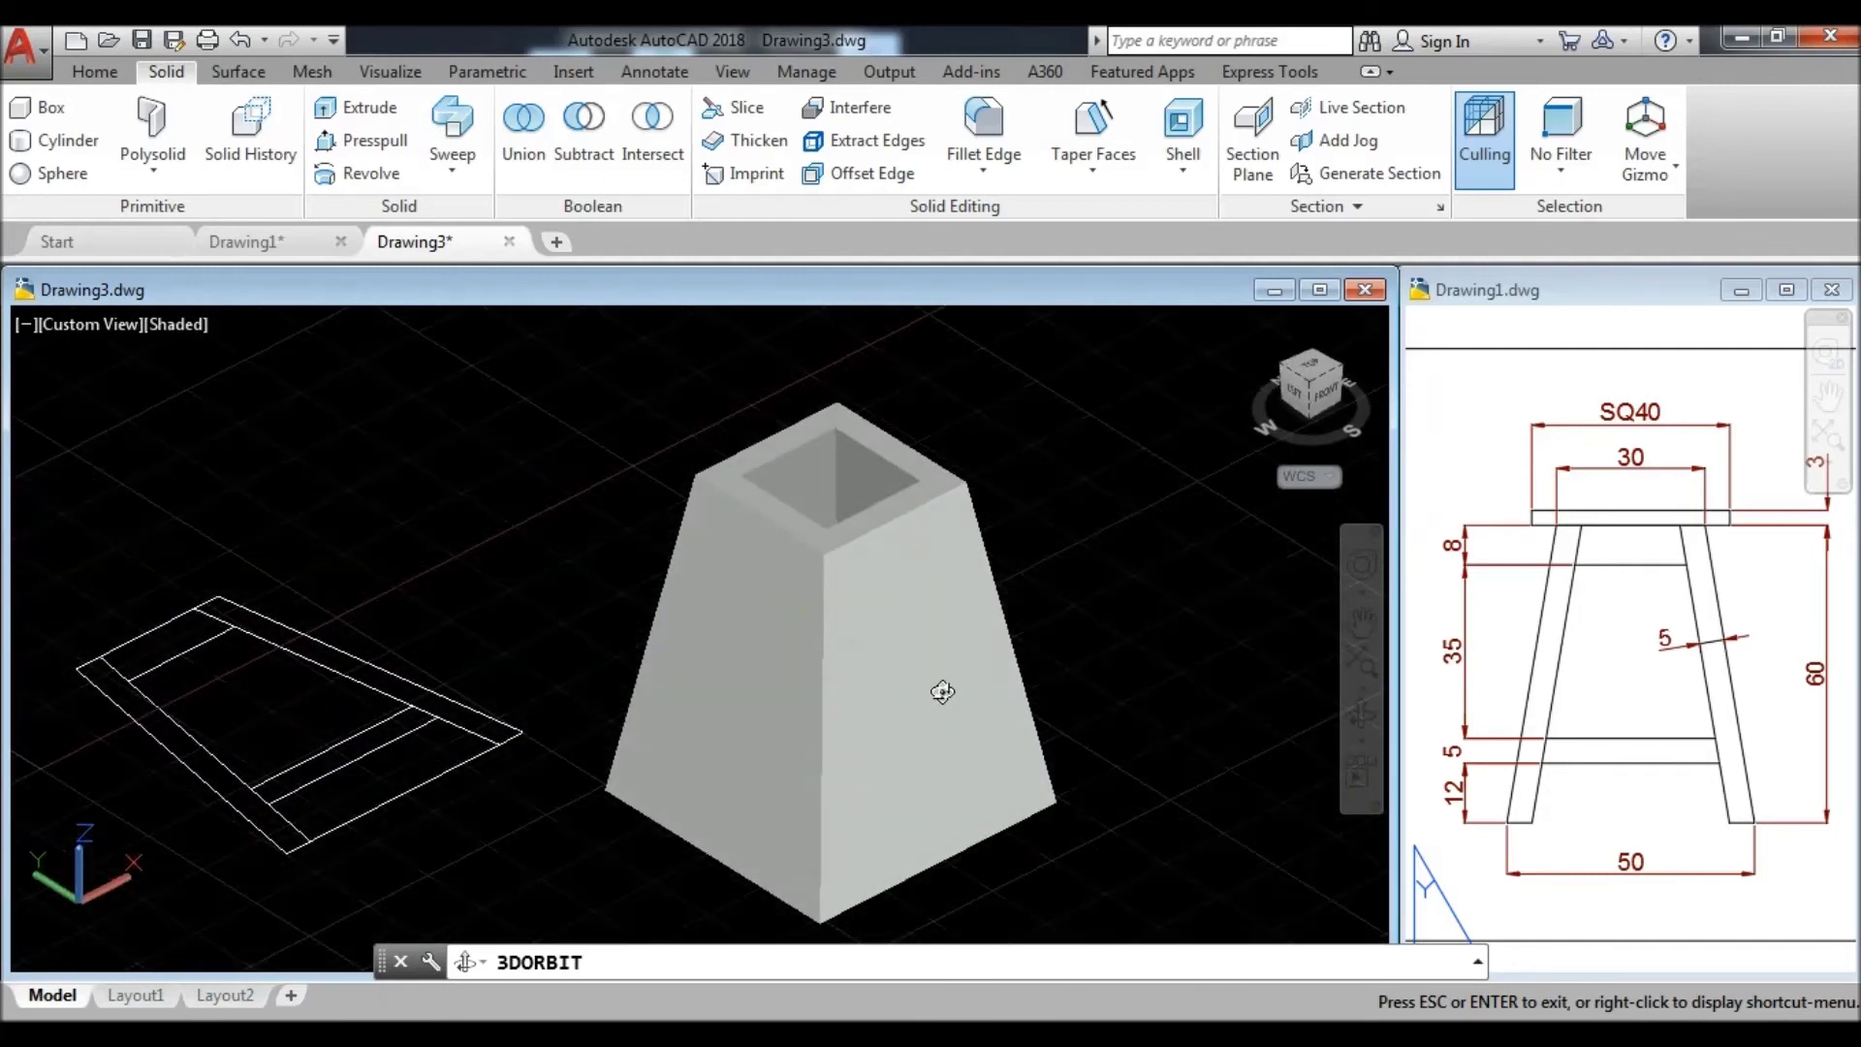
key("Escape")
middle_click_drag(885, 665, 964, 657, "shift")
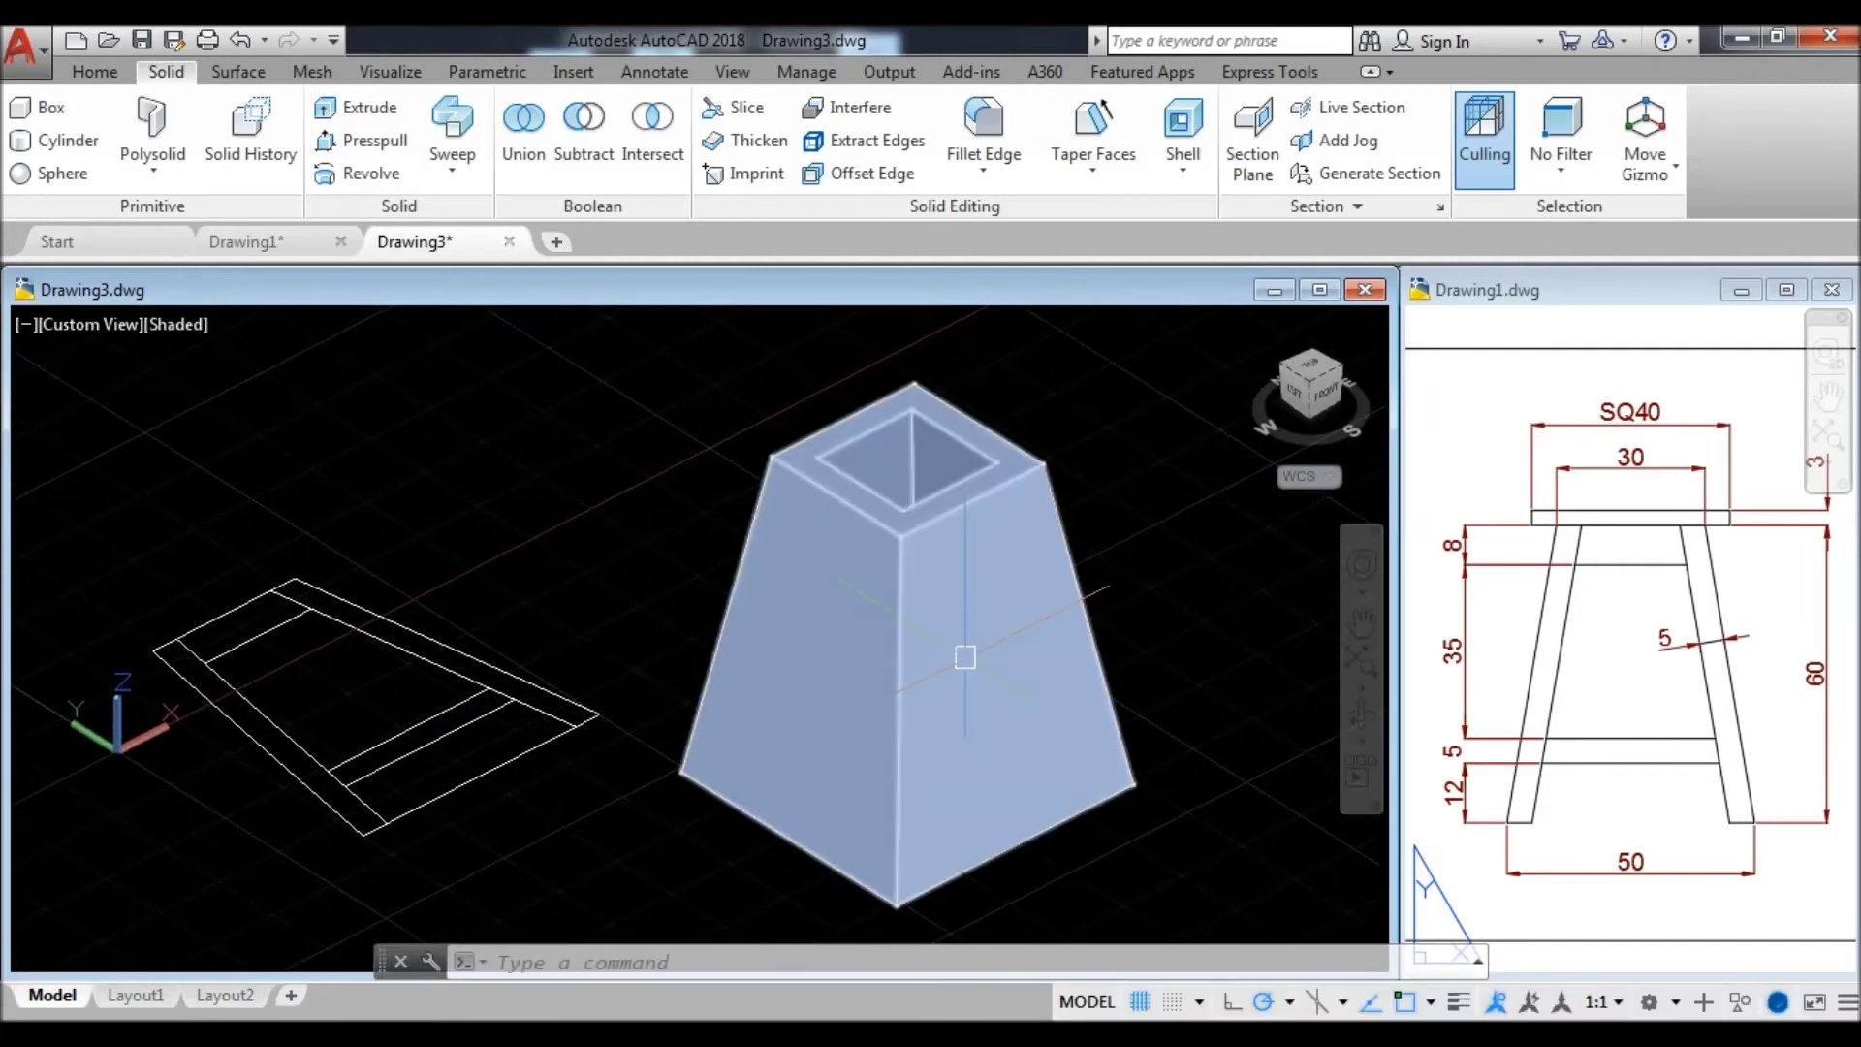
middle_click_drag(764, 706, 686, 659, "shift")
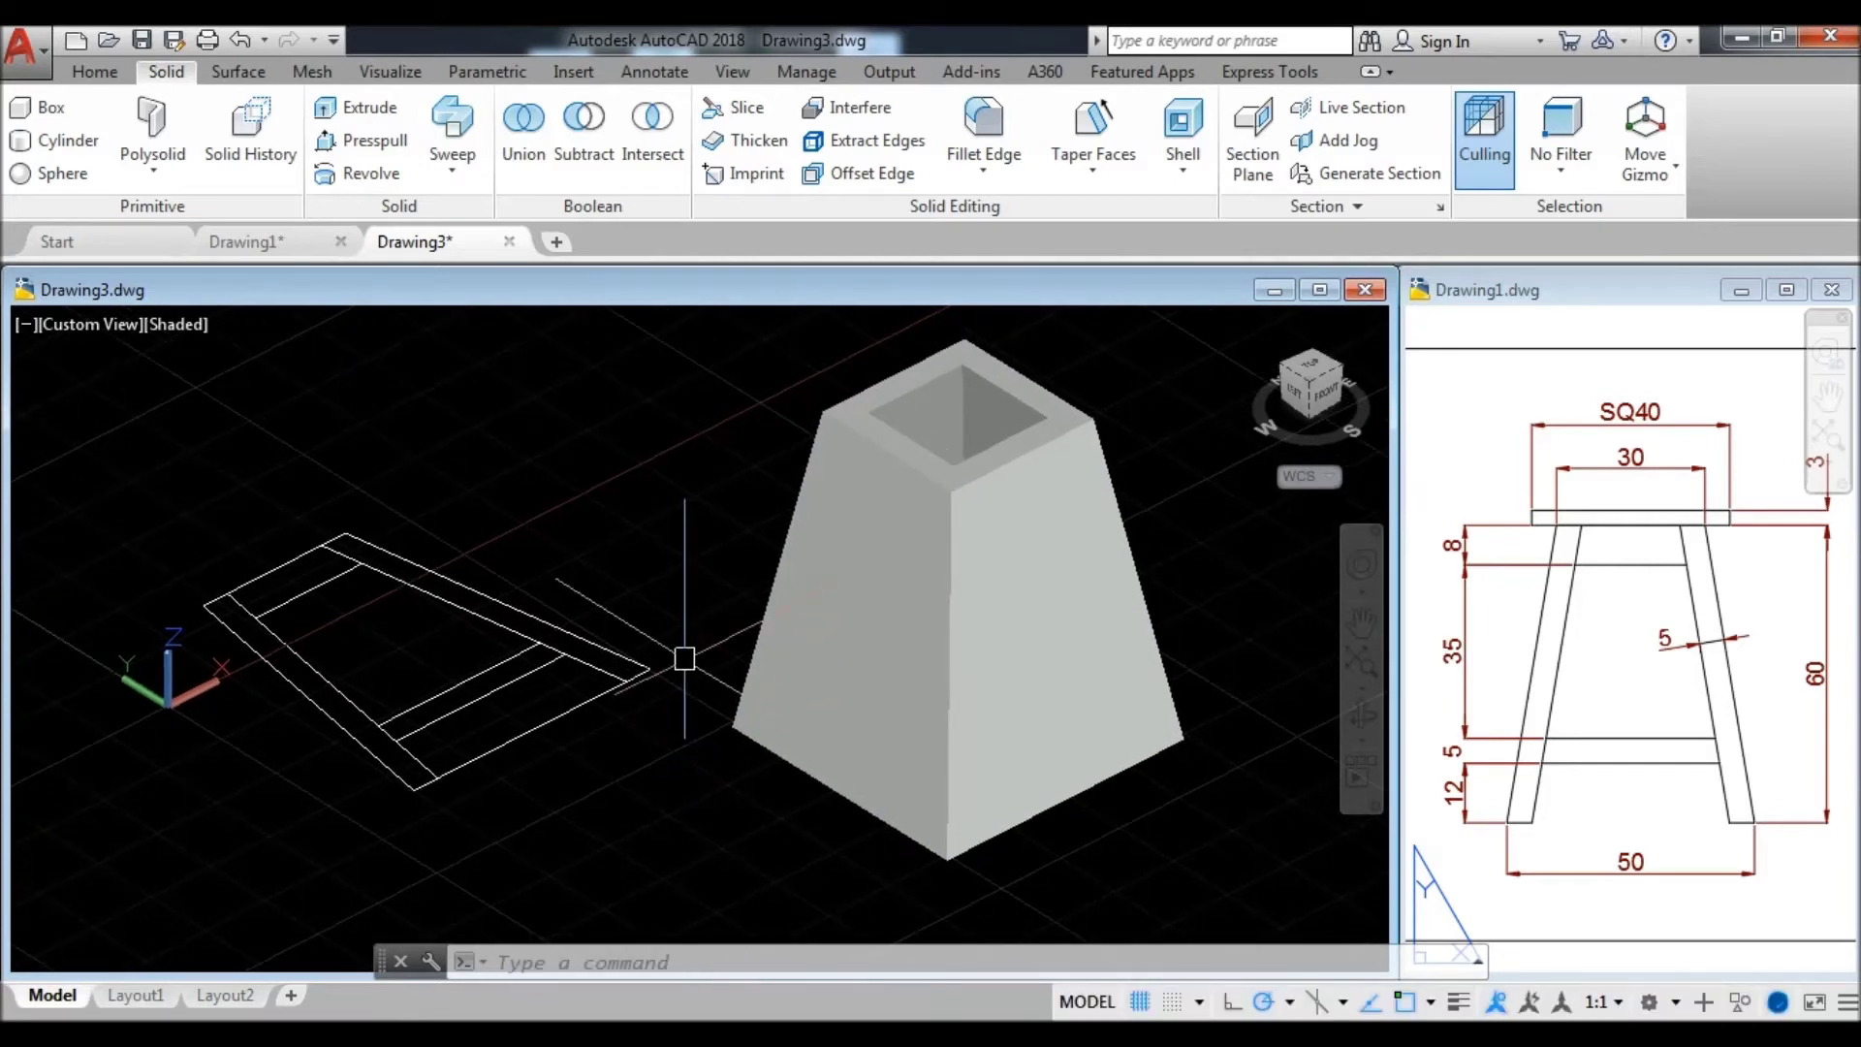
left_click(189, 326)
left_click(276, 395)
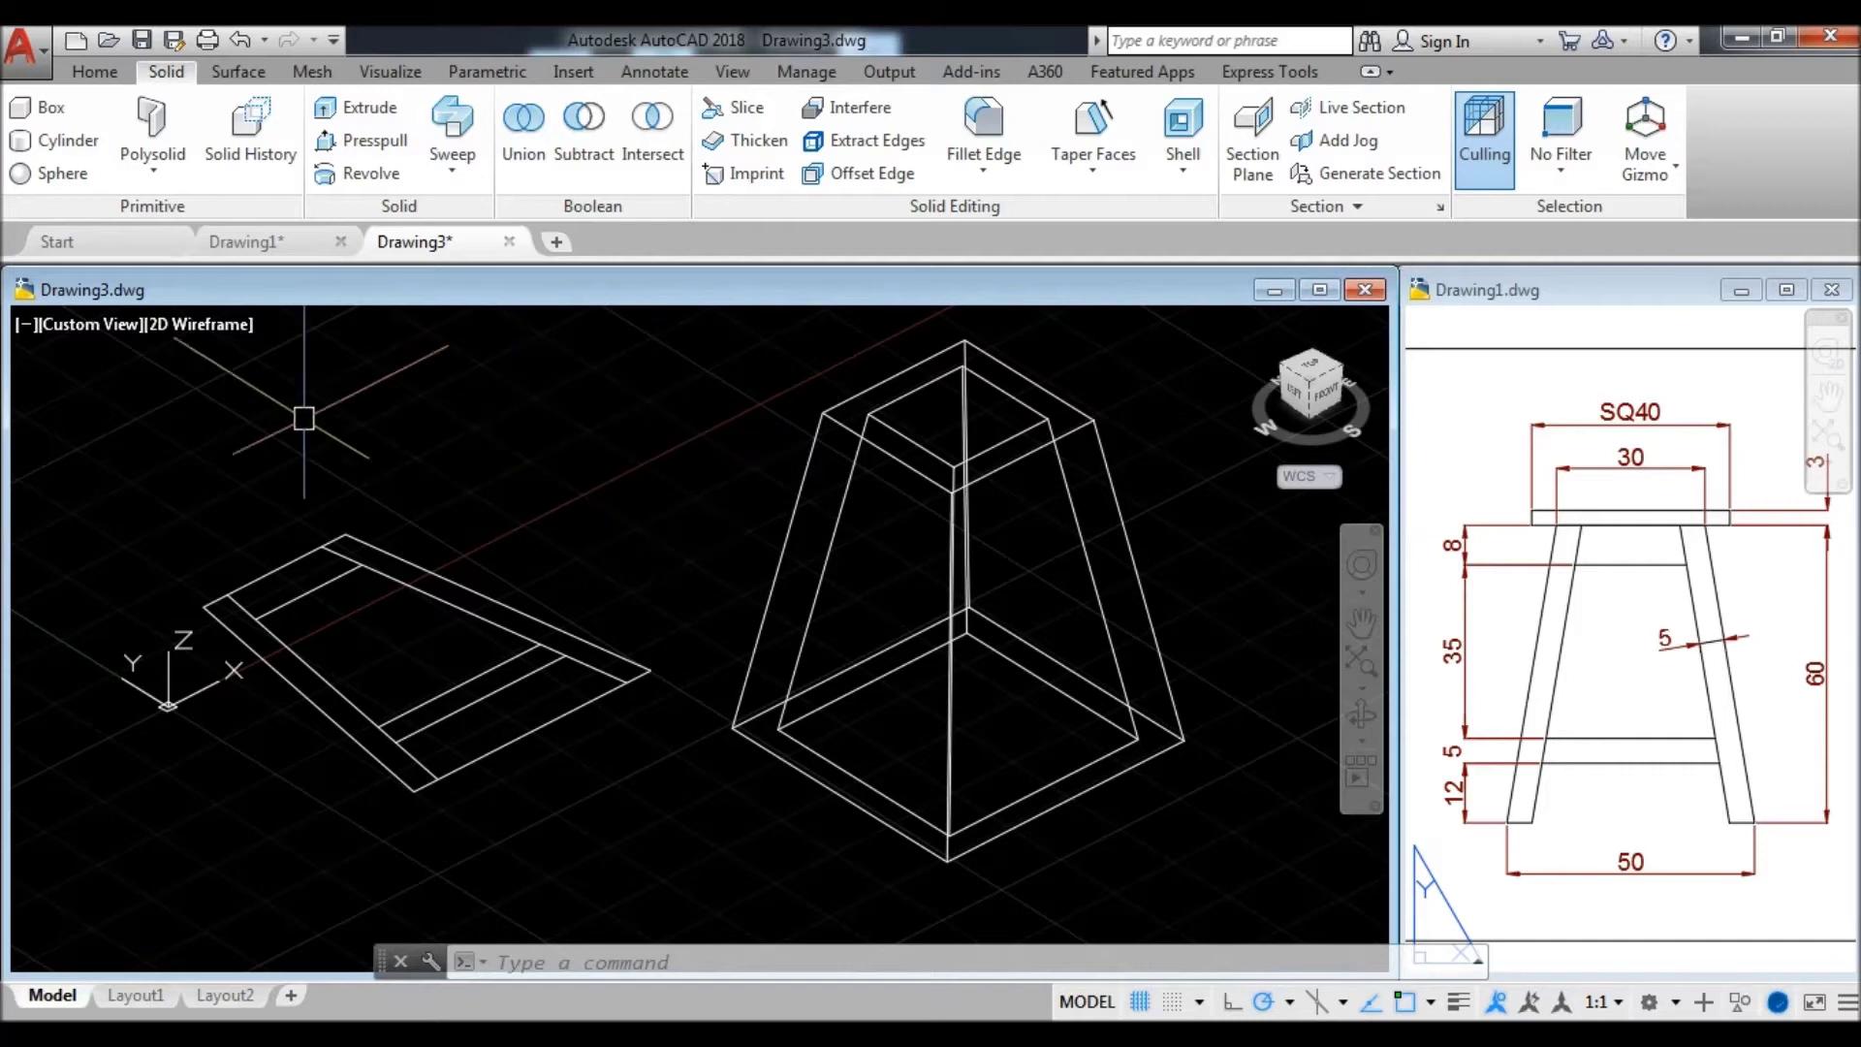
- Split the drawing into two vertical viewports and narrow the left one
left_click(30, 326)
mouse_move(233, 384)
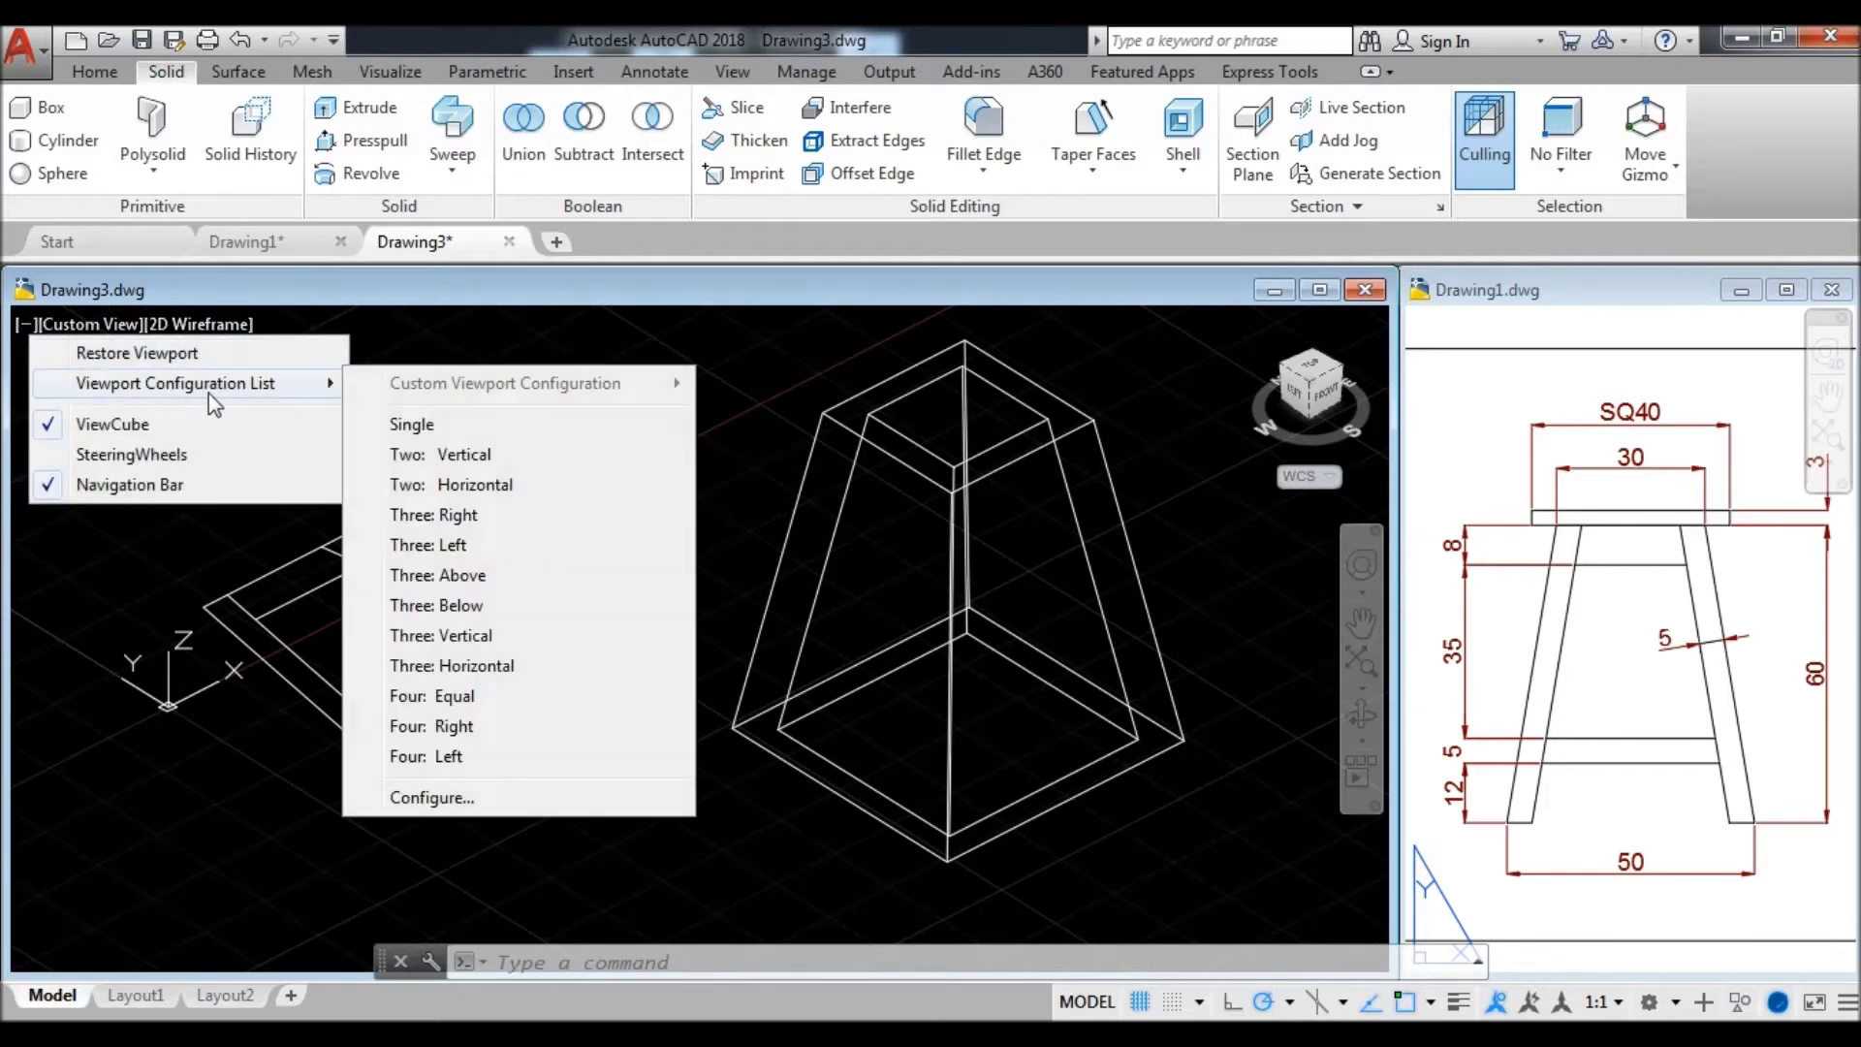
left_click(451, 455)
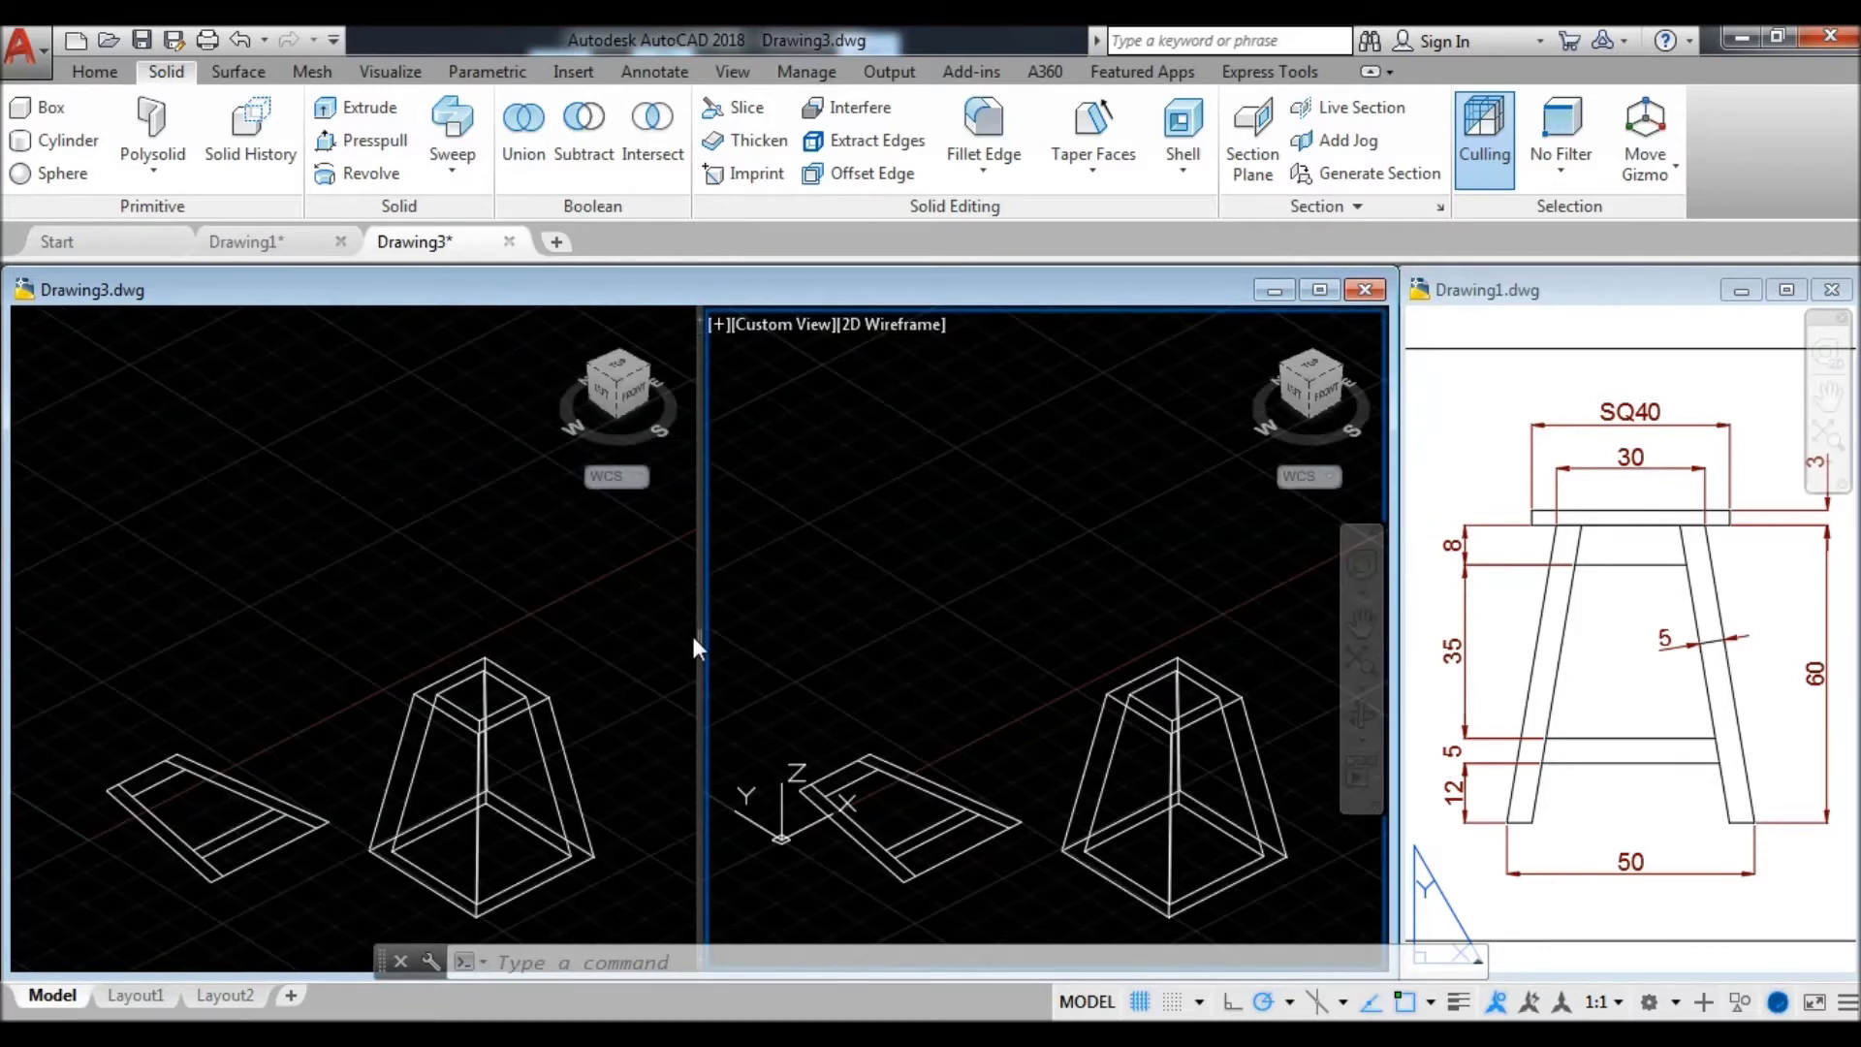
left_click_drag(699, 637, 601, 620)
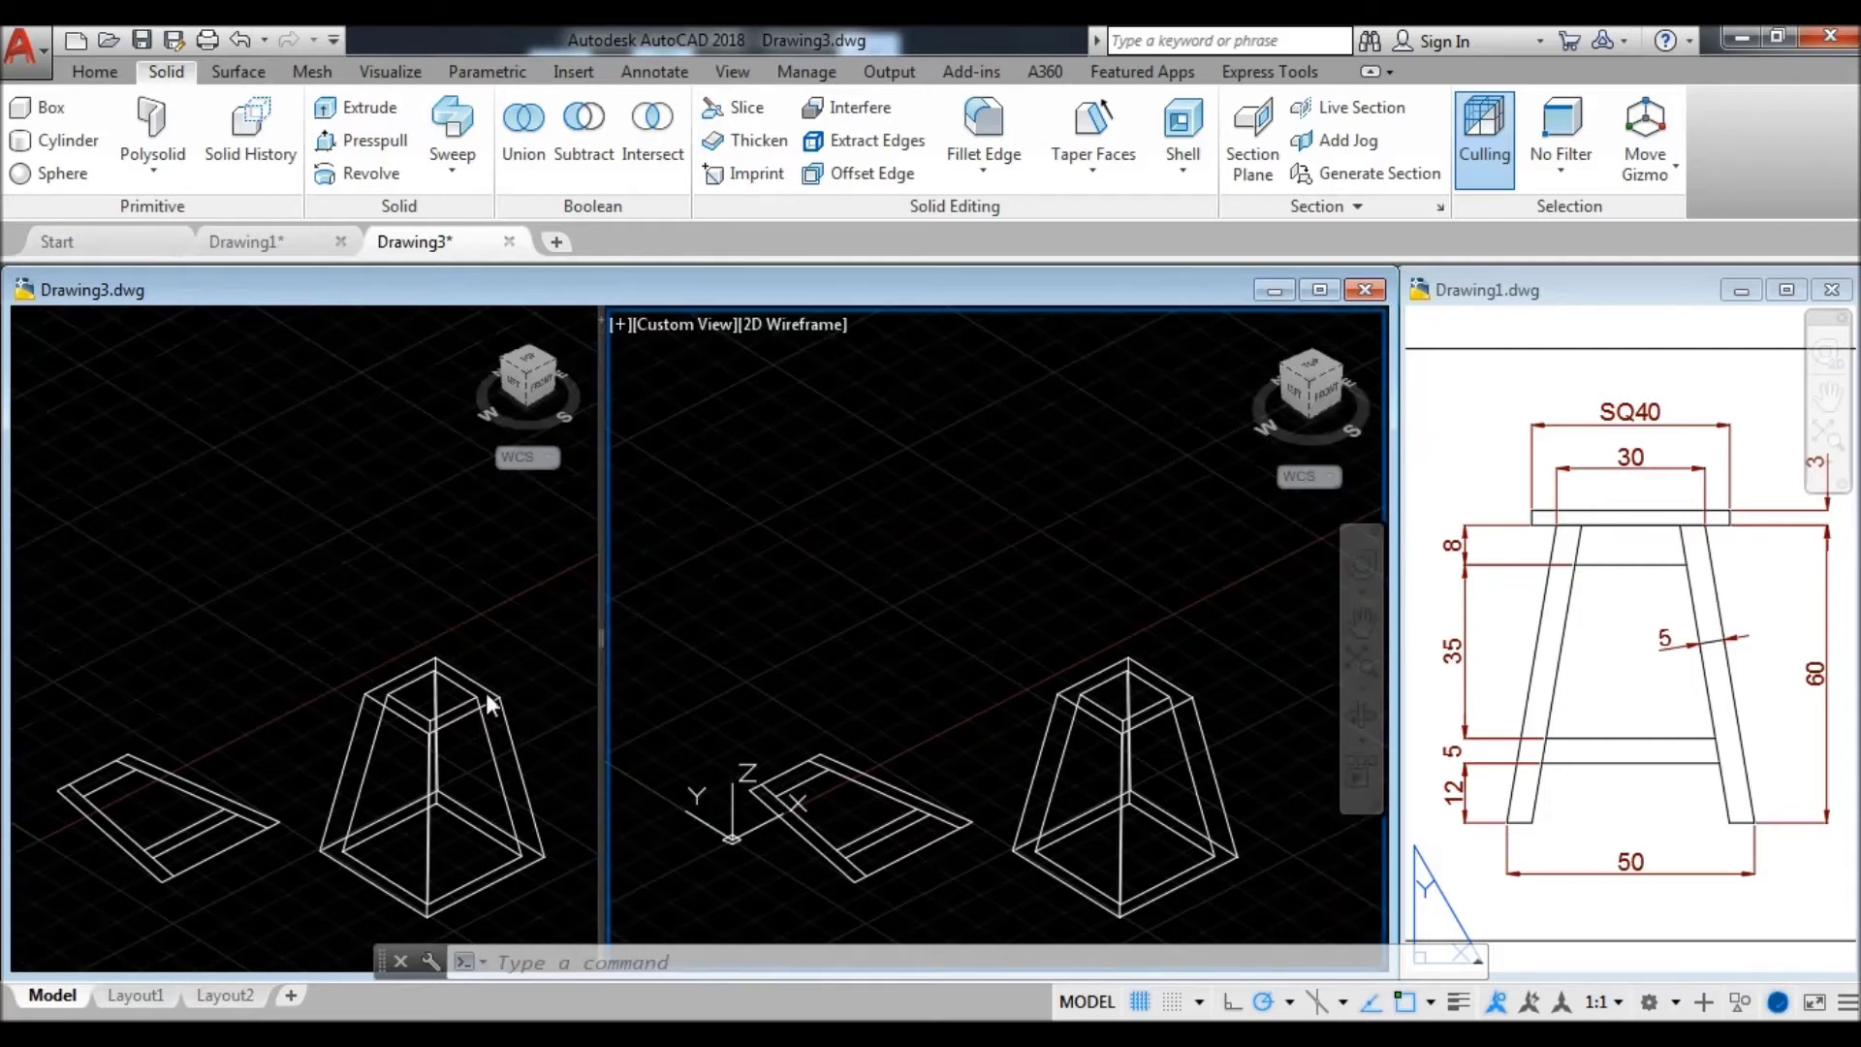
- Pan the left viewport and set its visual style to Shaded
left_click(445, 627)
middle_click_drag(397, 712, 389, 587)
left_click(201, 321)
left_click(275, 514)
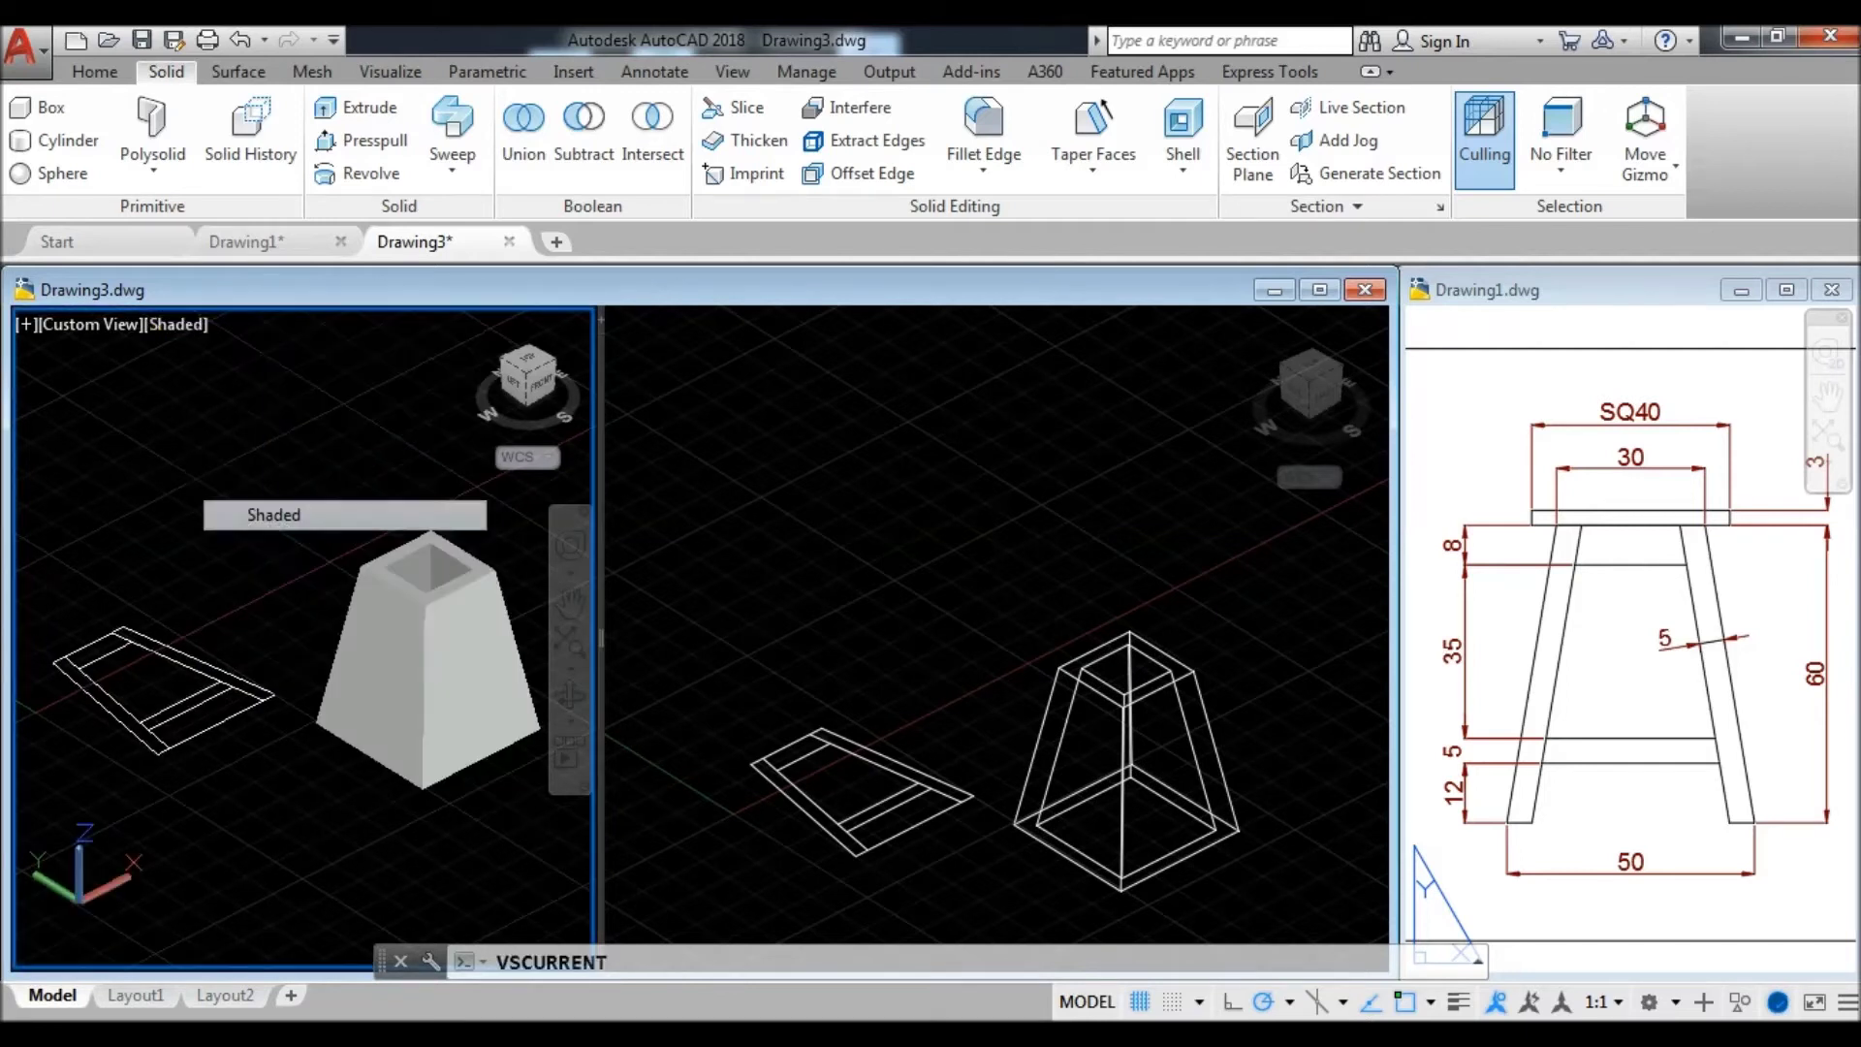
left_click(291, 727)
left_click(475, 765)
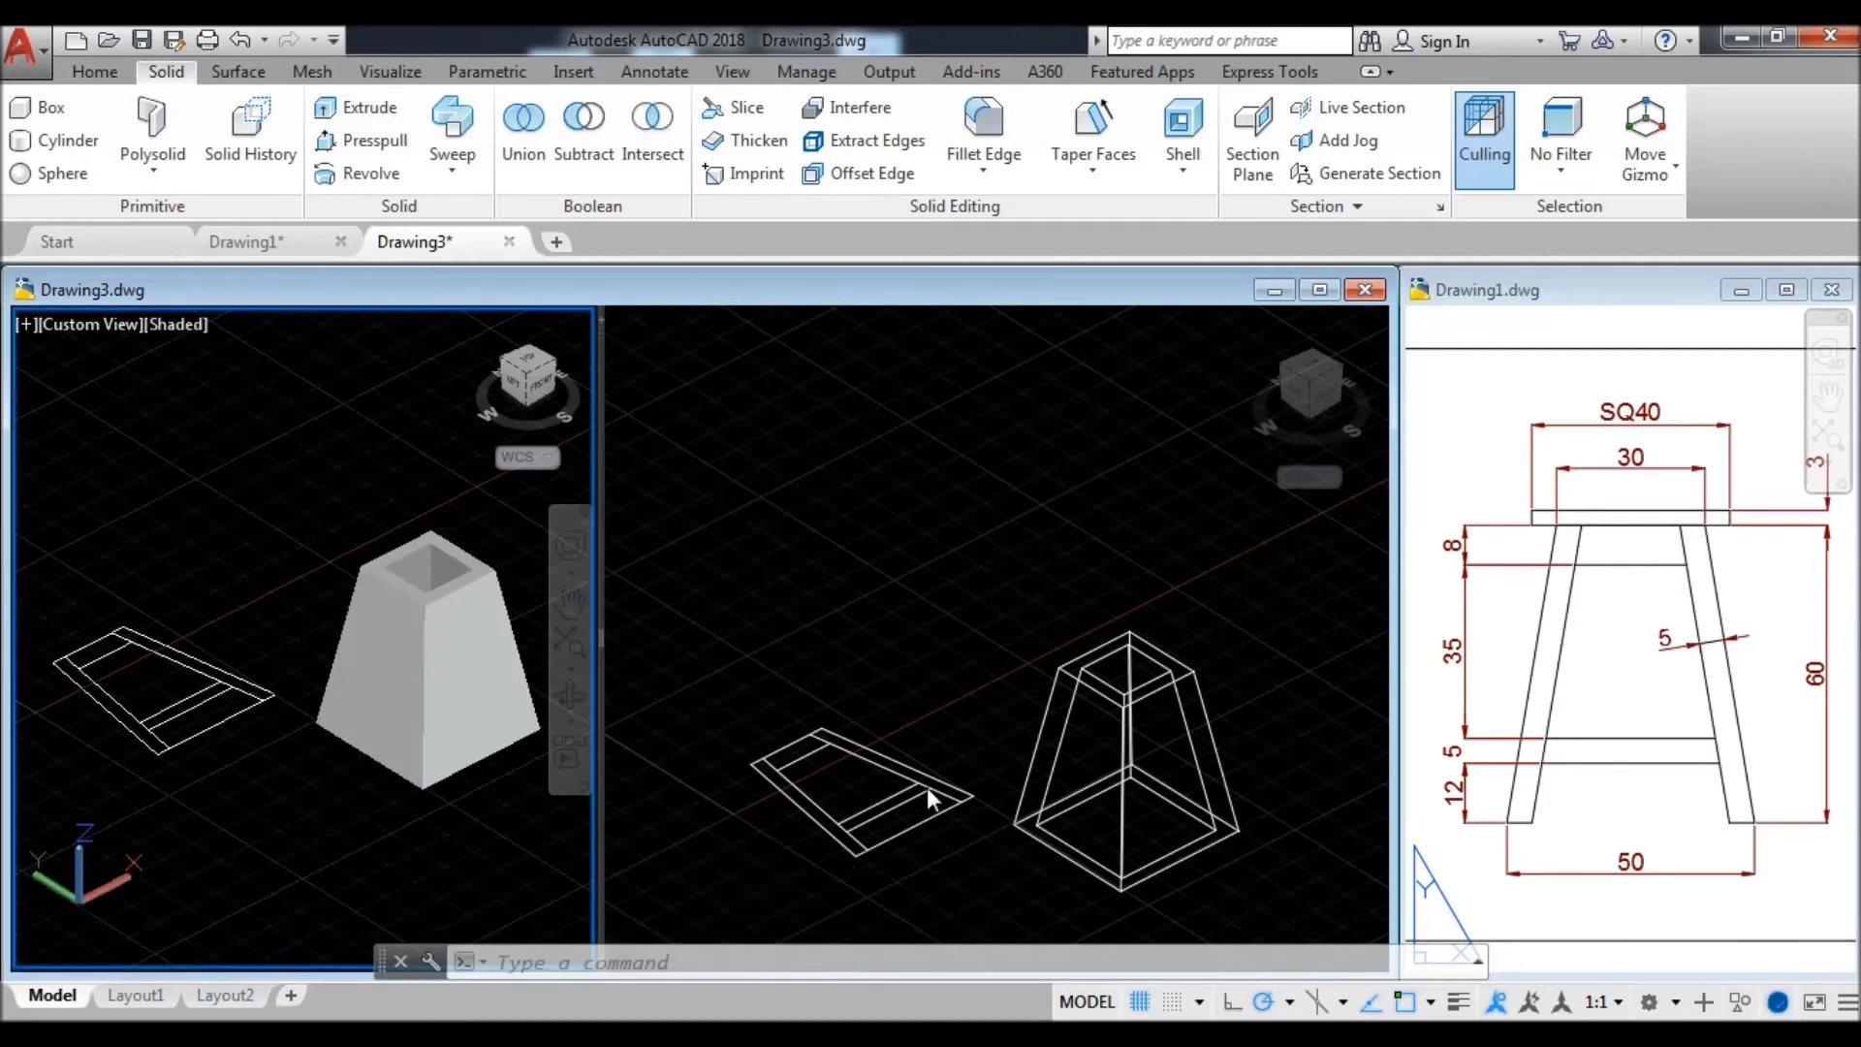
left_click(960, 736)
scroll(960, 736, "up", 2)
- Zoom into the flat sketch and trim the two overlapping corner lines
mouse_move(988, 858)
middle_mouse_down()
mouse_move(1000, 729)
mouse_move(965, 751)
middle_mouse_up()
scroll(892, 772, "up", 2)
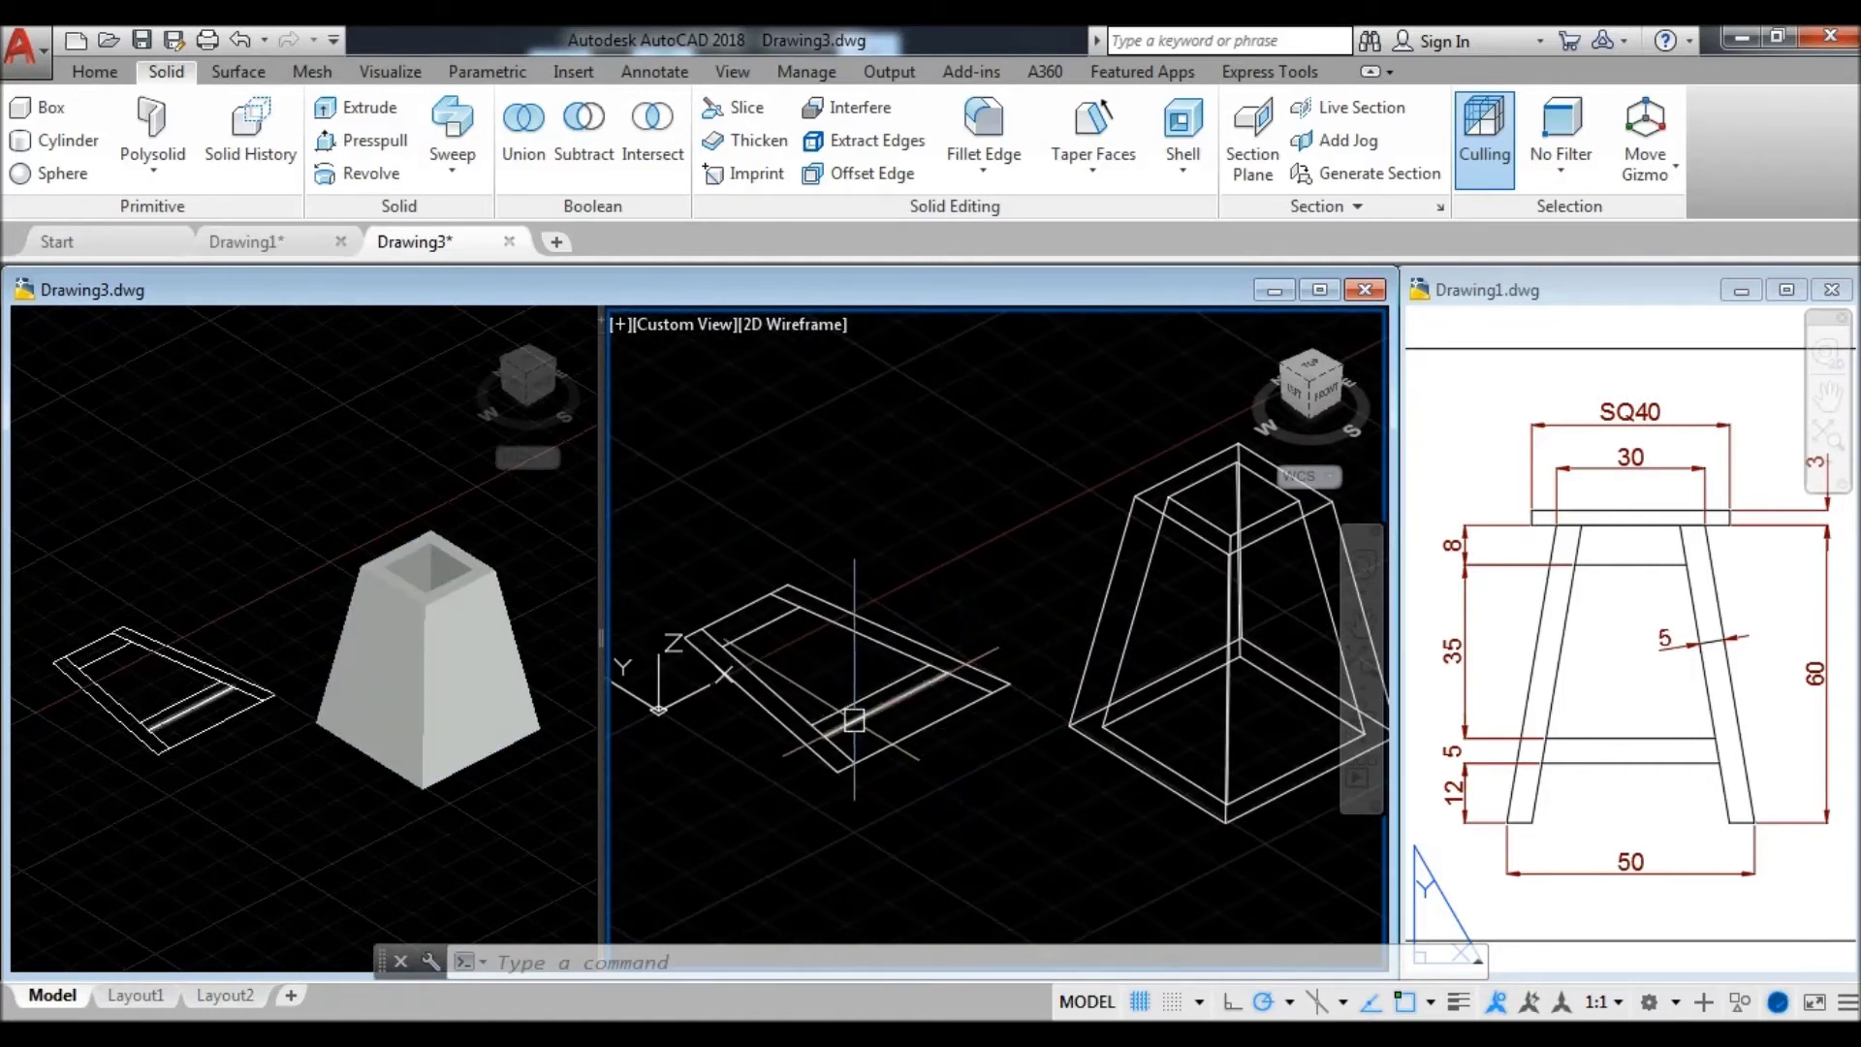
scroll(831, 701, "up", 3)
mouse_move(923, 689)
middle_mouse_down()
mouse_move(976, 714)
mouse_move(1034, 667)
middle_mouse_up()
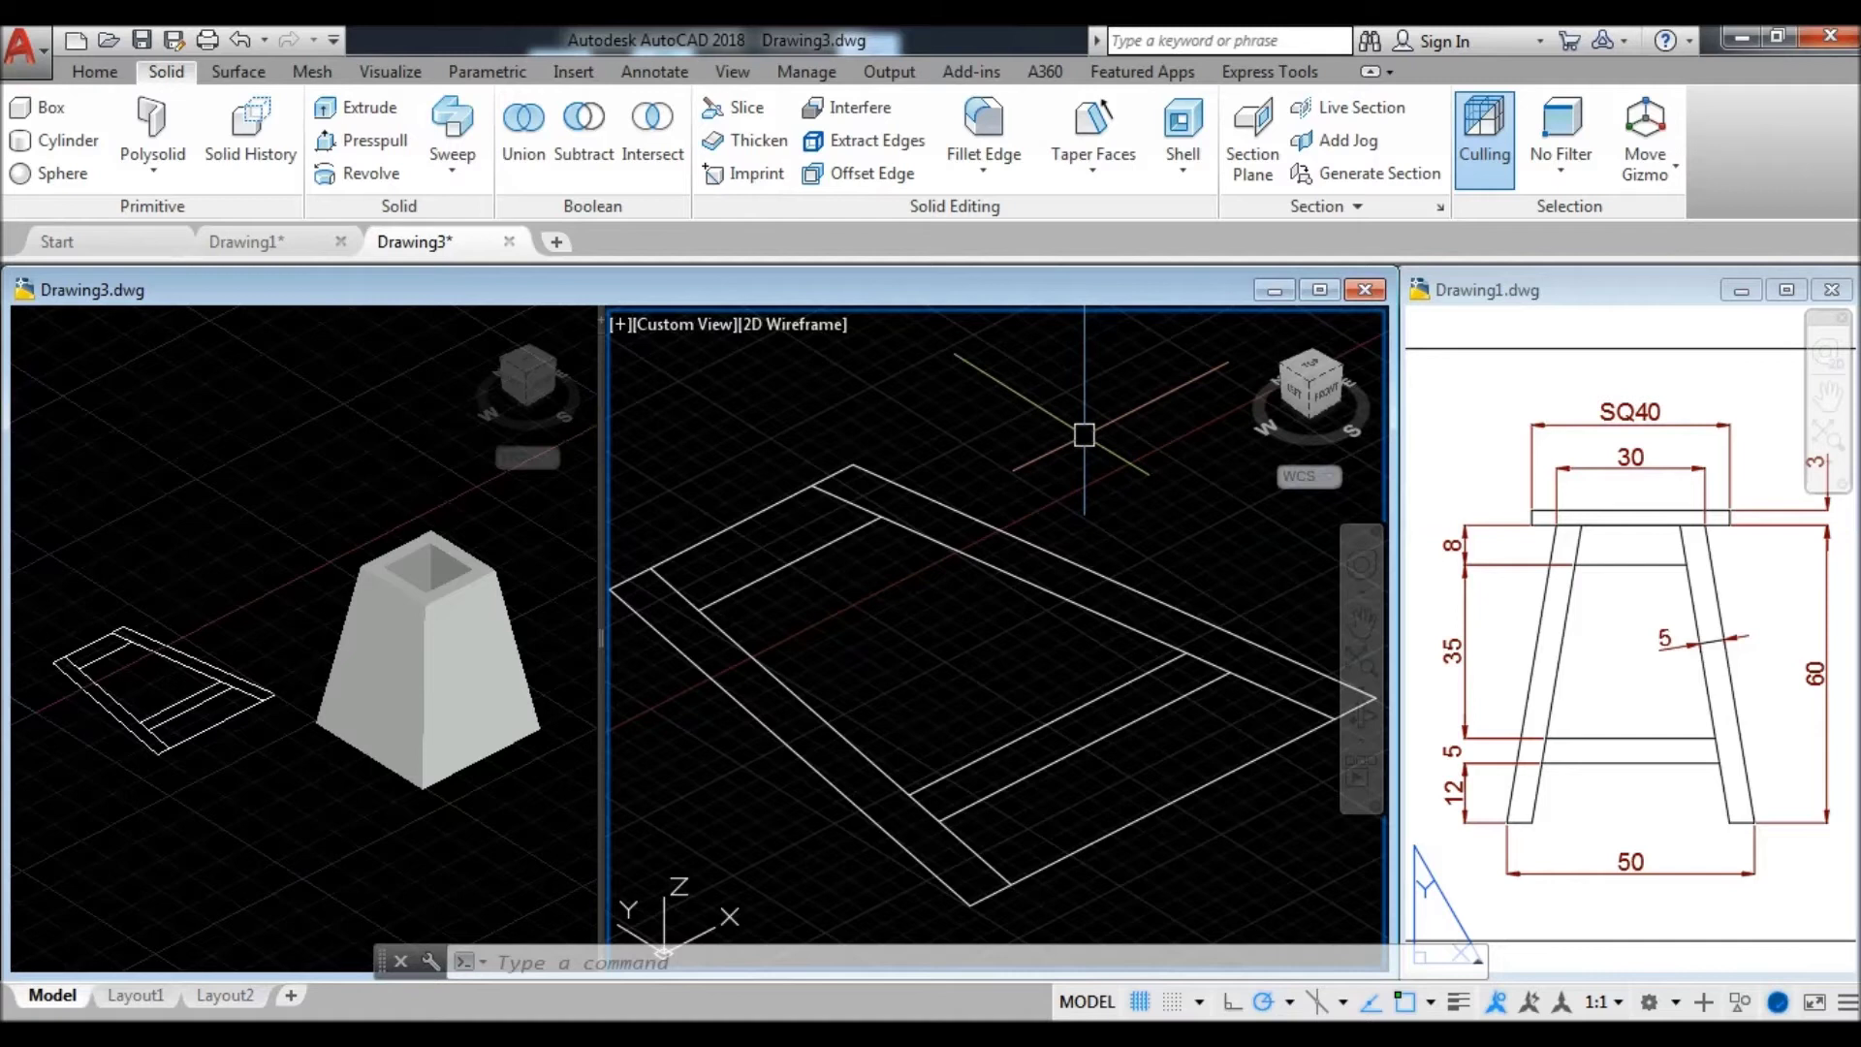
key("Return")
key("Return")
left_click(682, 572)
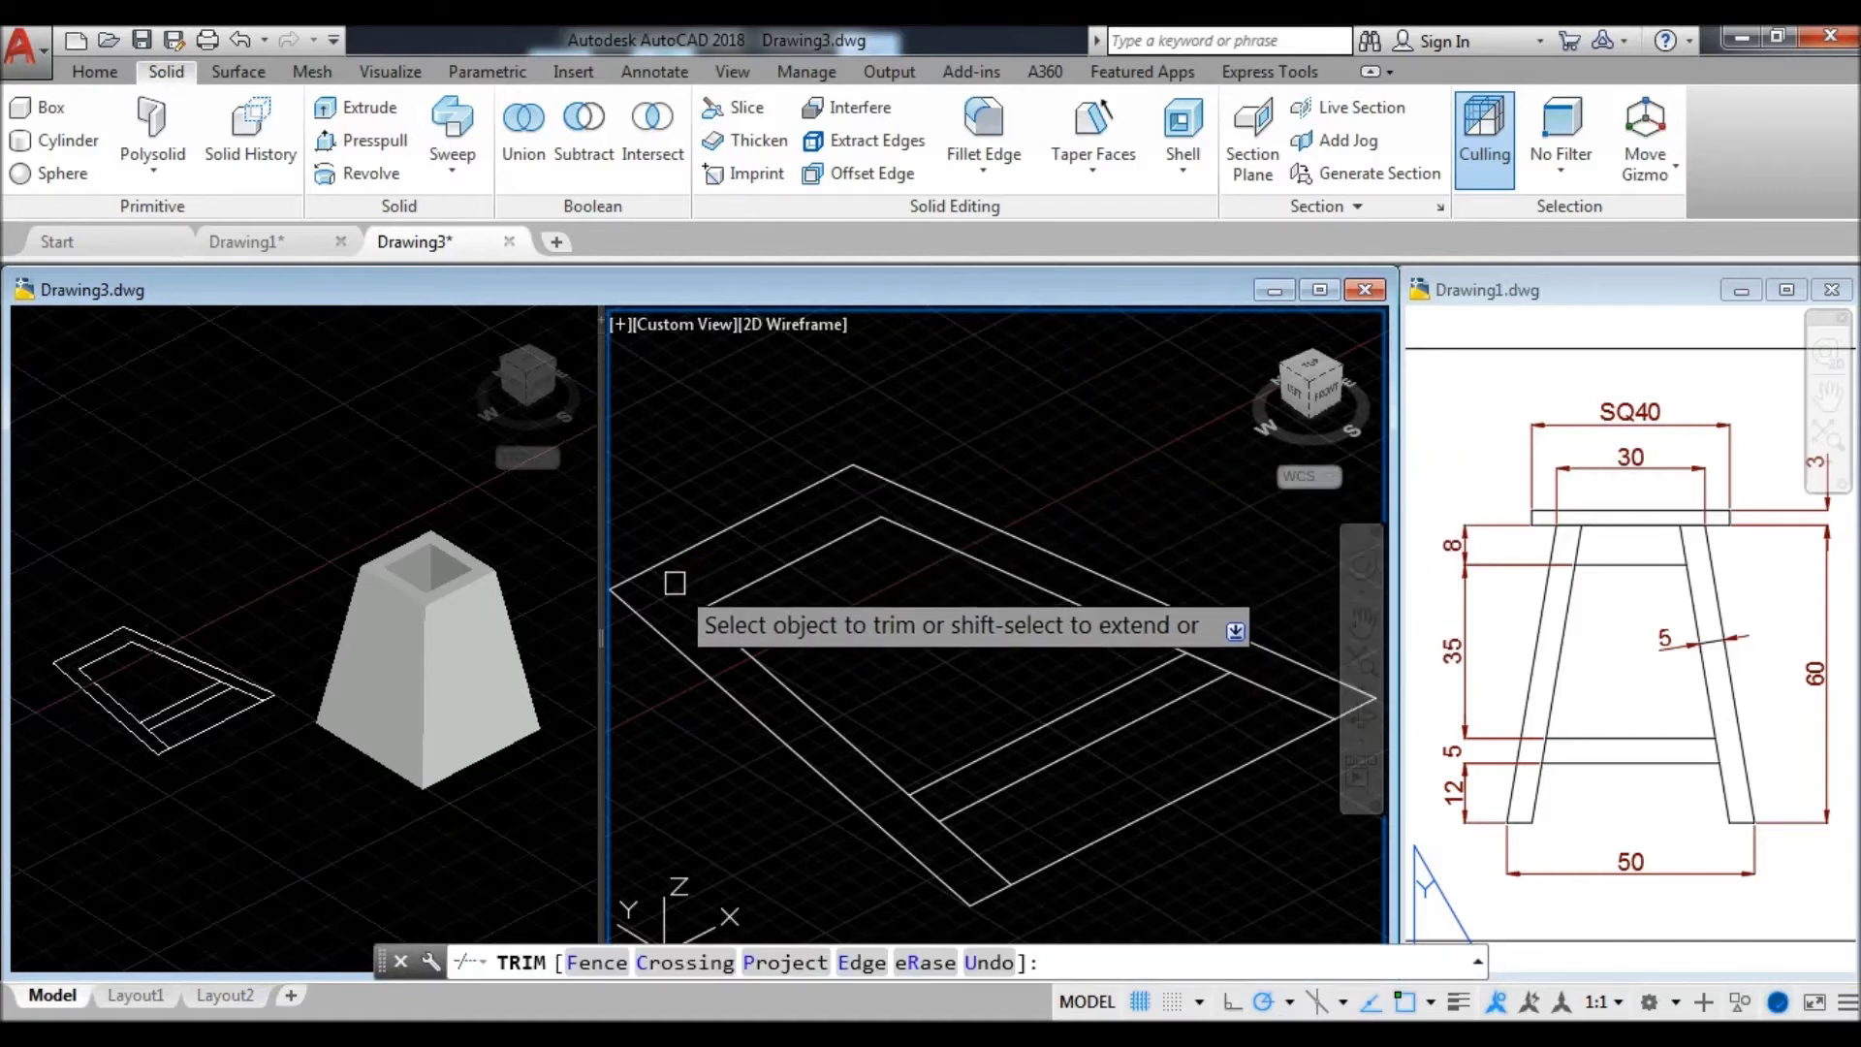
left_click(905, 781)
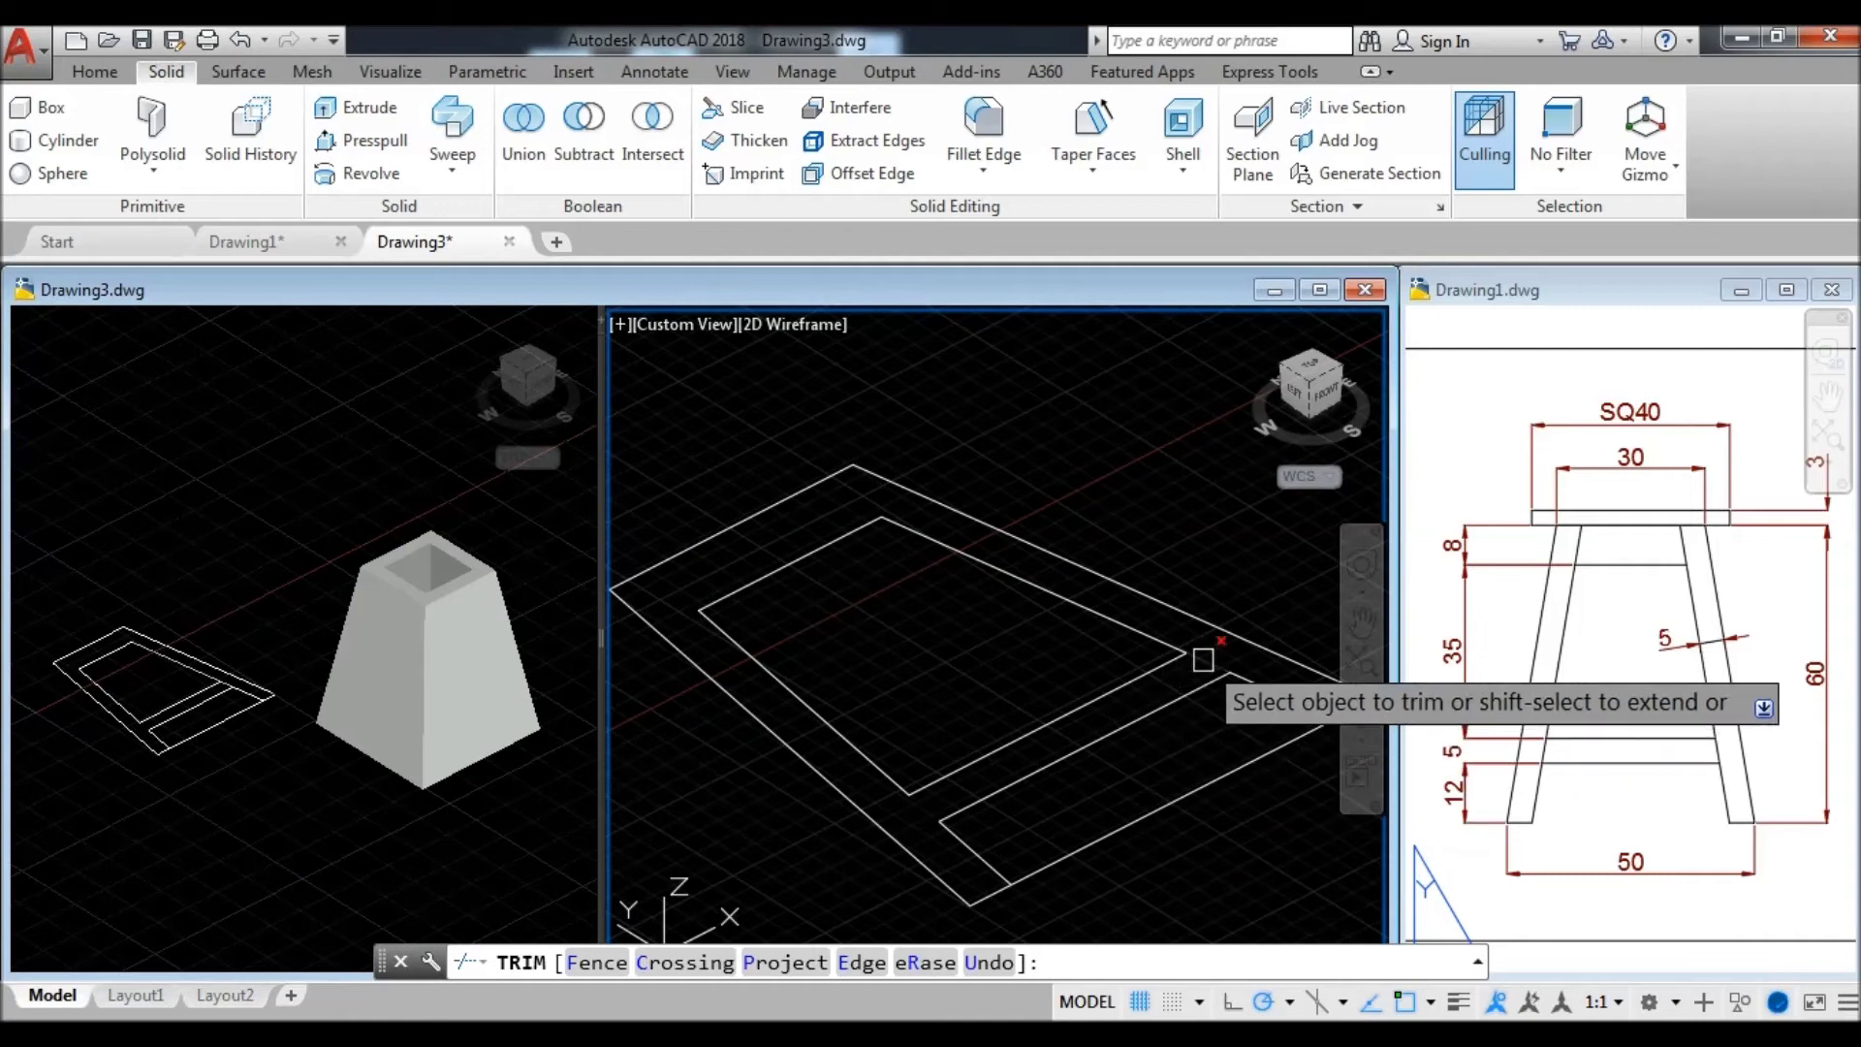
mouse_move(1200, 760)
middle_mouse_down()
mouse_move(1169, 792)
mouse_move(1163, 821)
mouse_move(1184, 818)
middle_mouse_up()
key("Return")
- Erase the outer outline of the sketch
left_click(1091, 609)
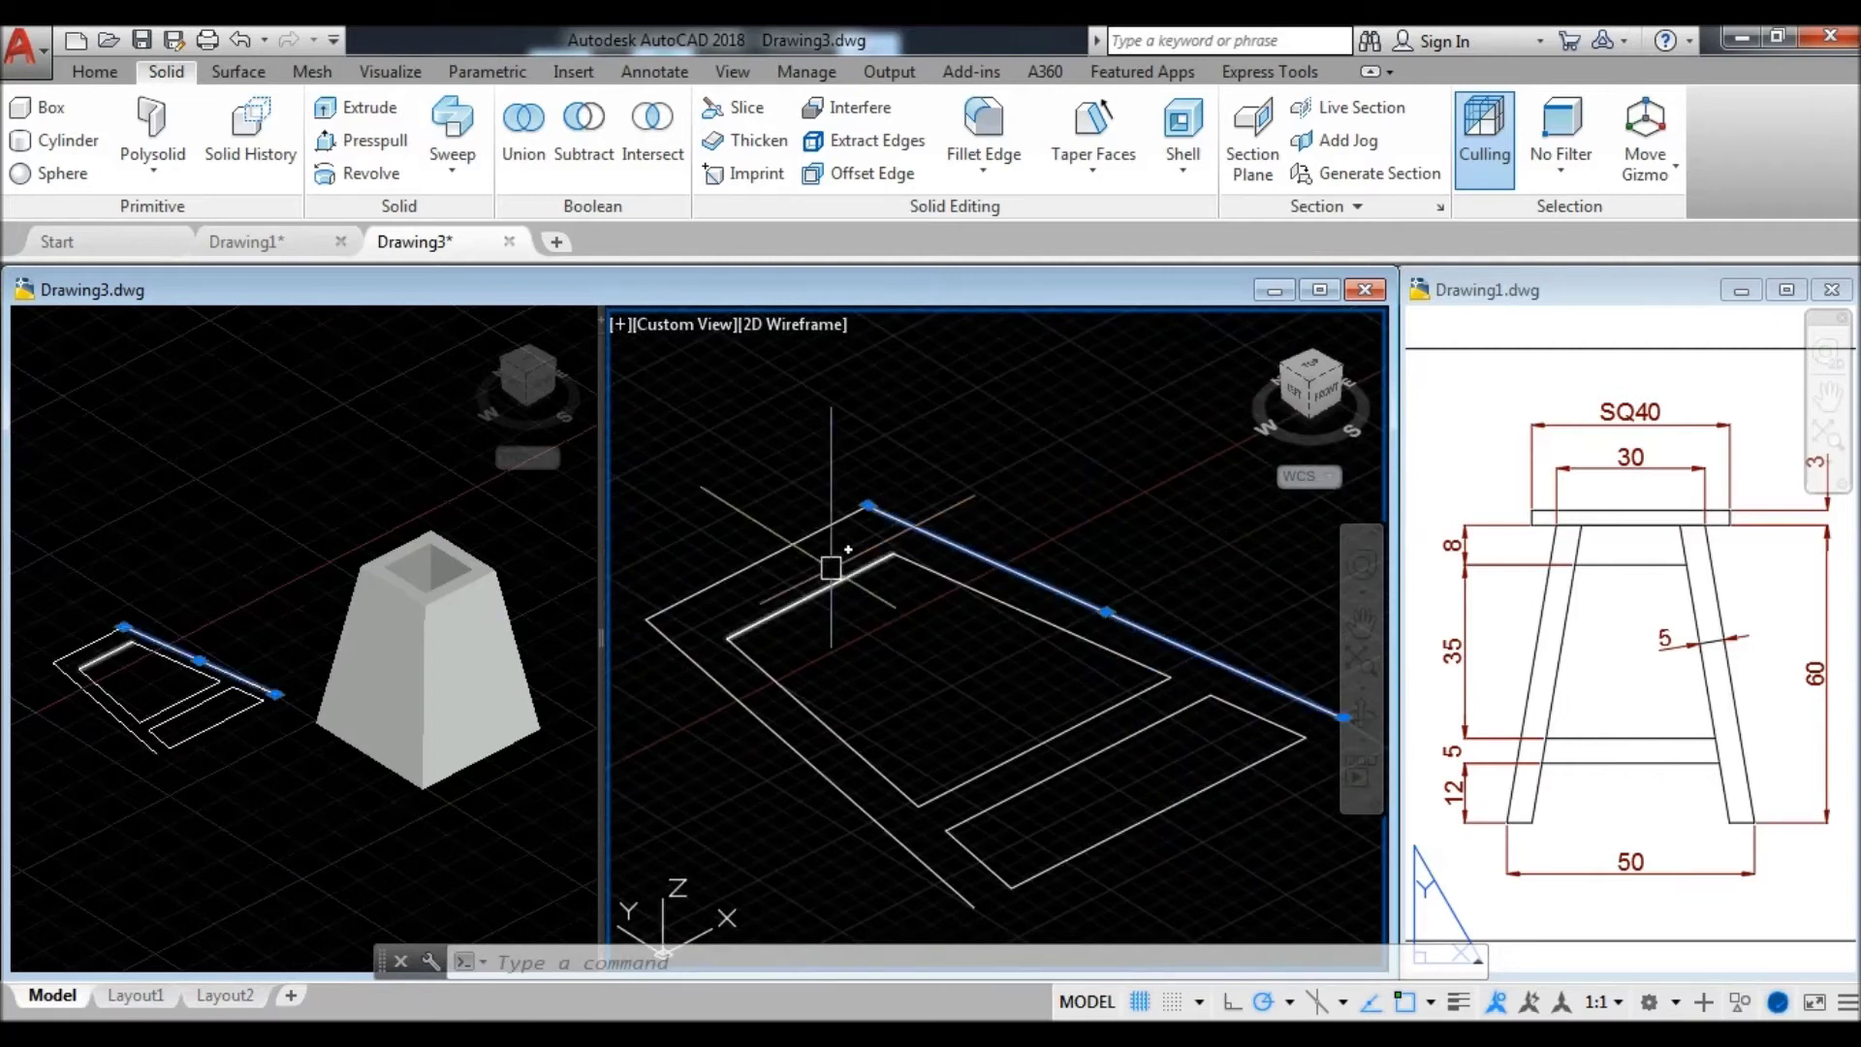
left_click(732, 695)
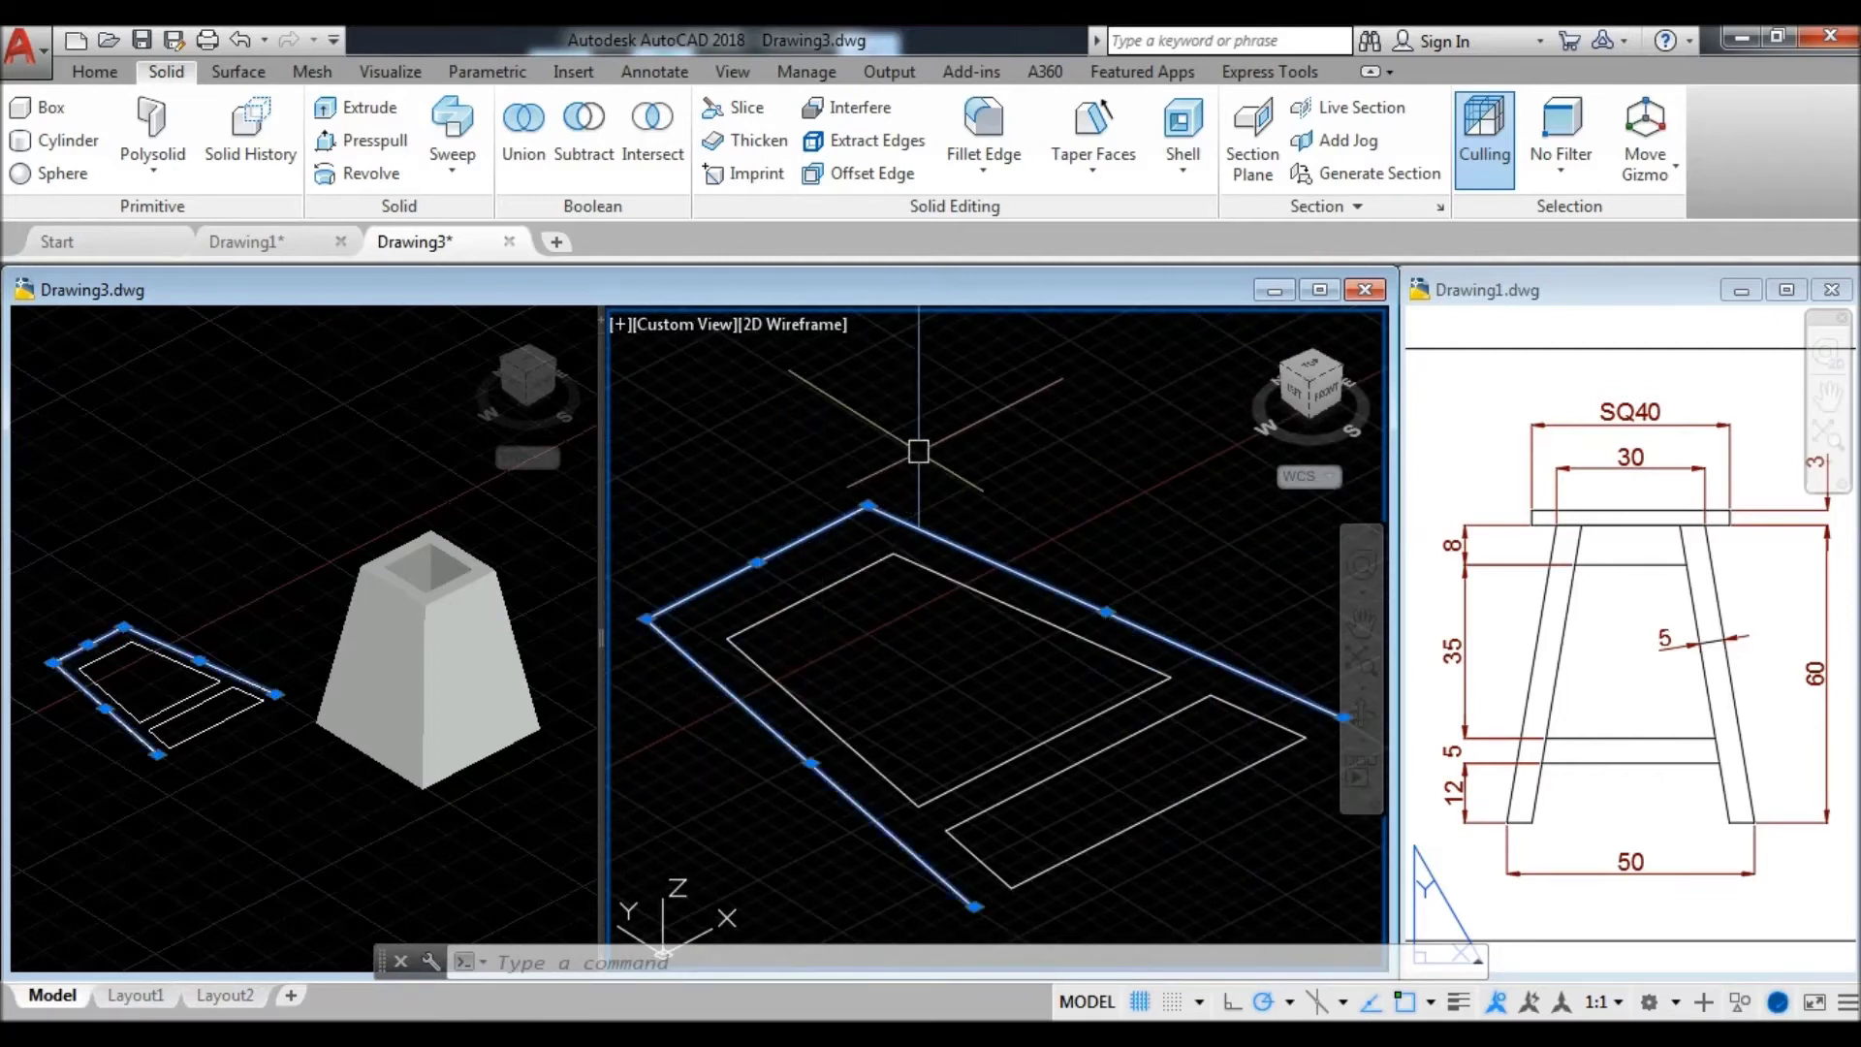
type("E")
key("Return")
- Join the remaining lines into two outlines and select both
middle_click_drag(917, 455, 843, 565)
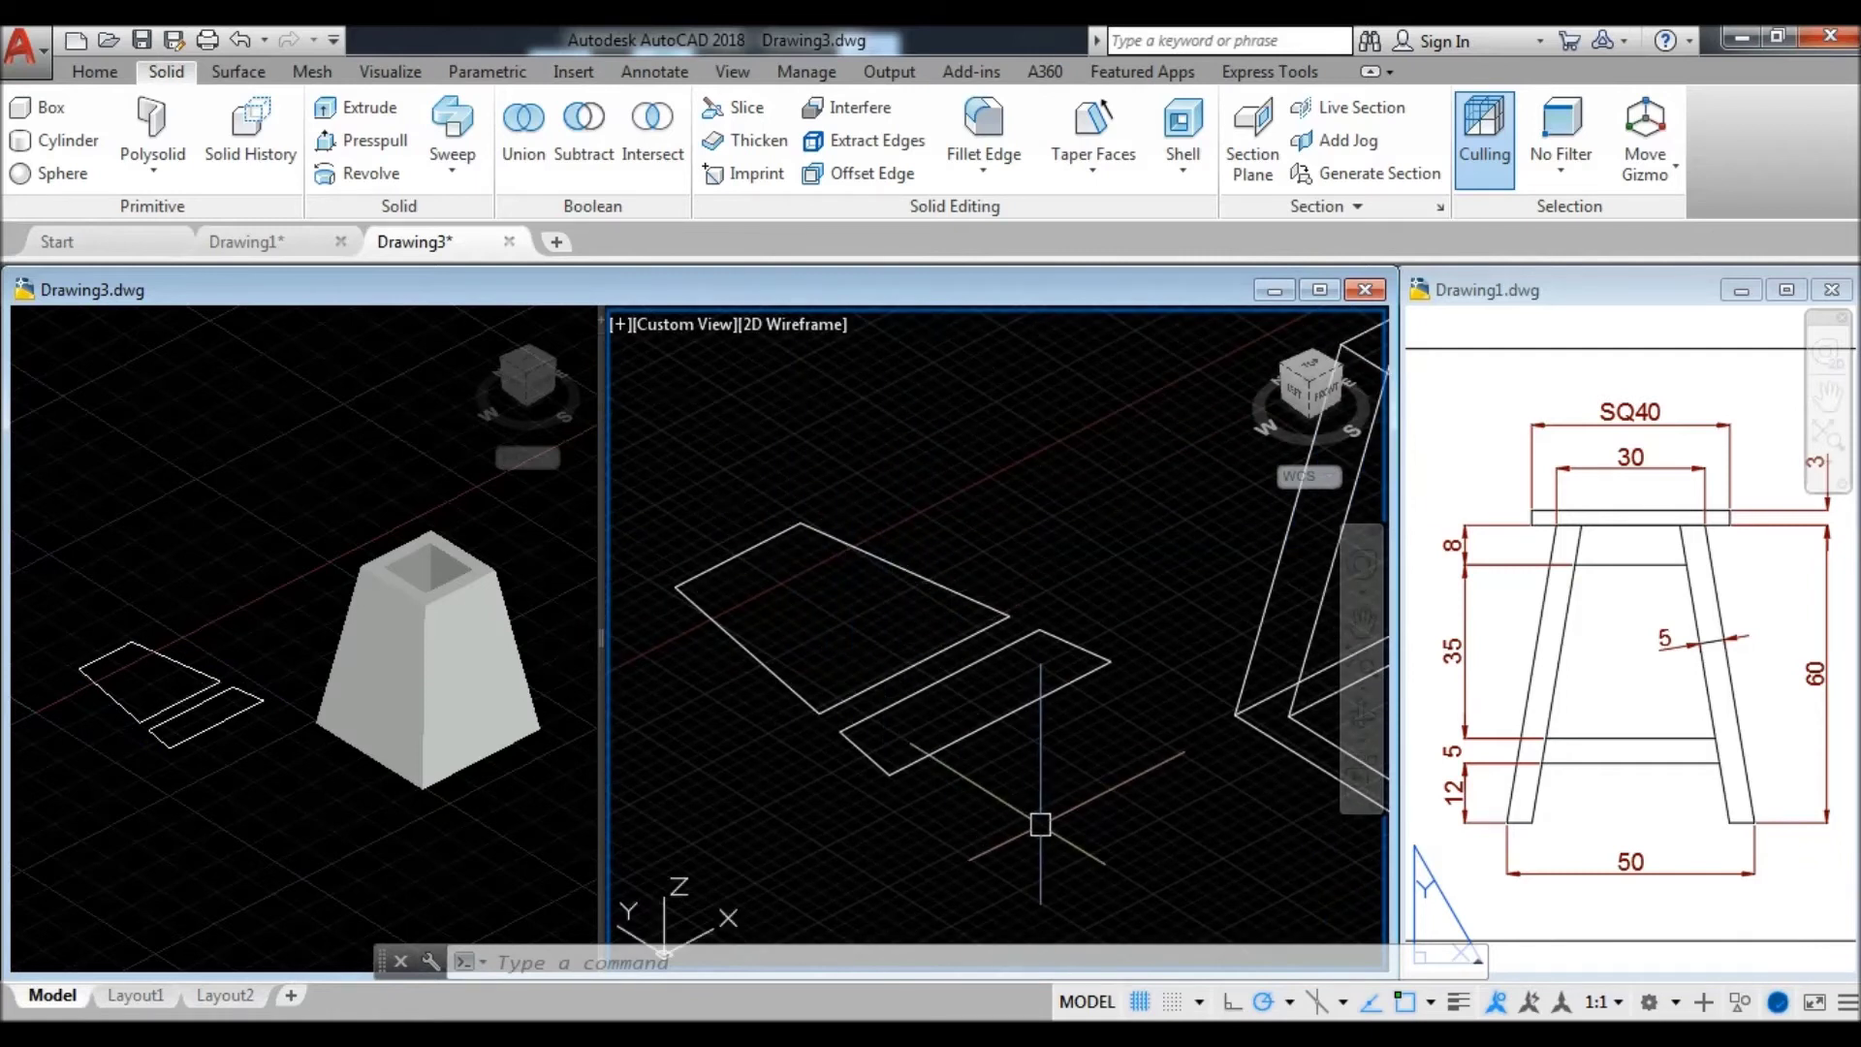
left_click(1265, 832)
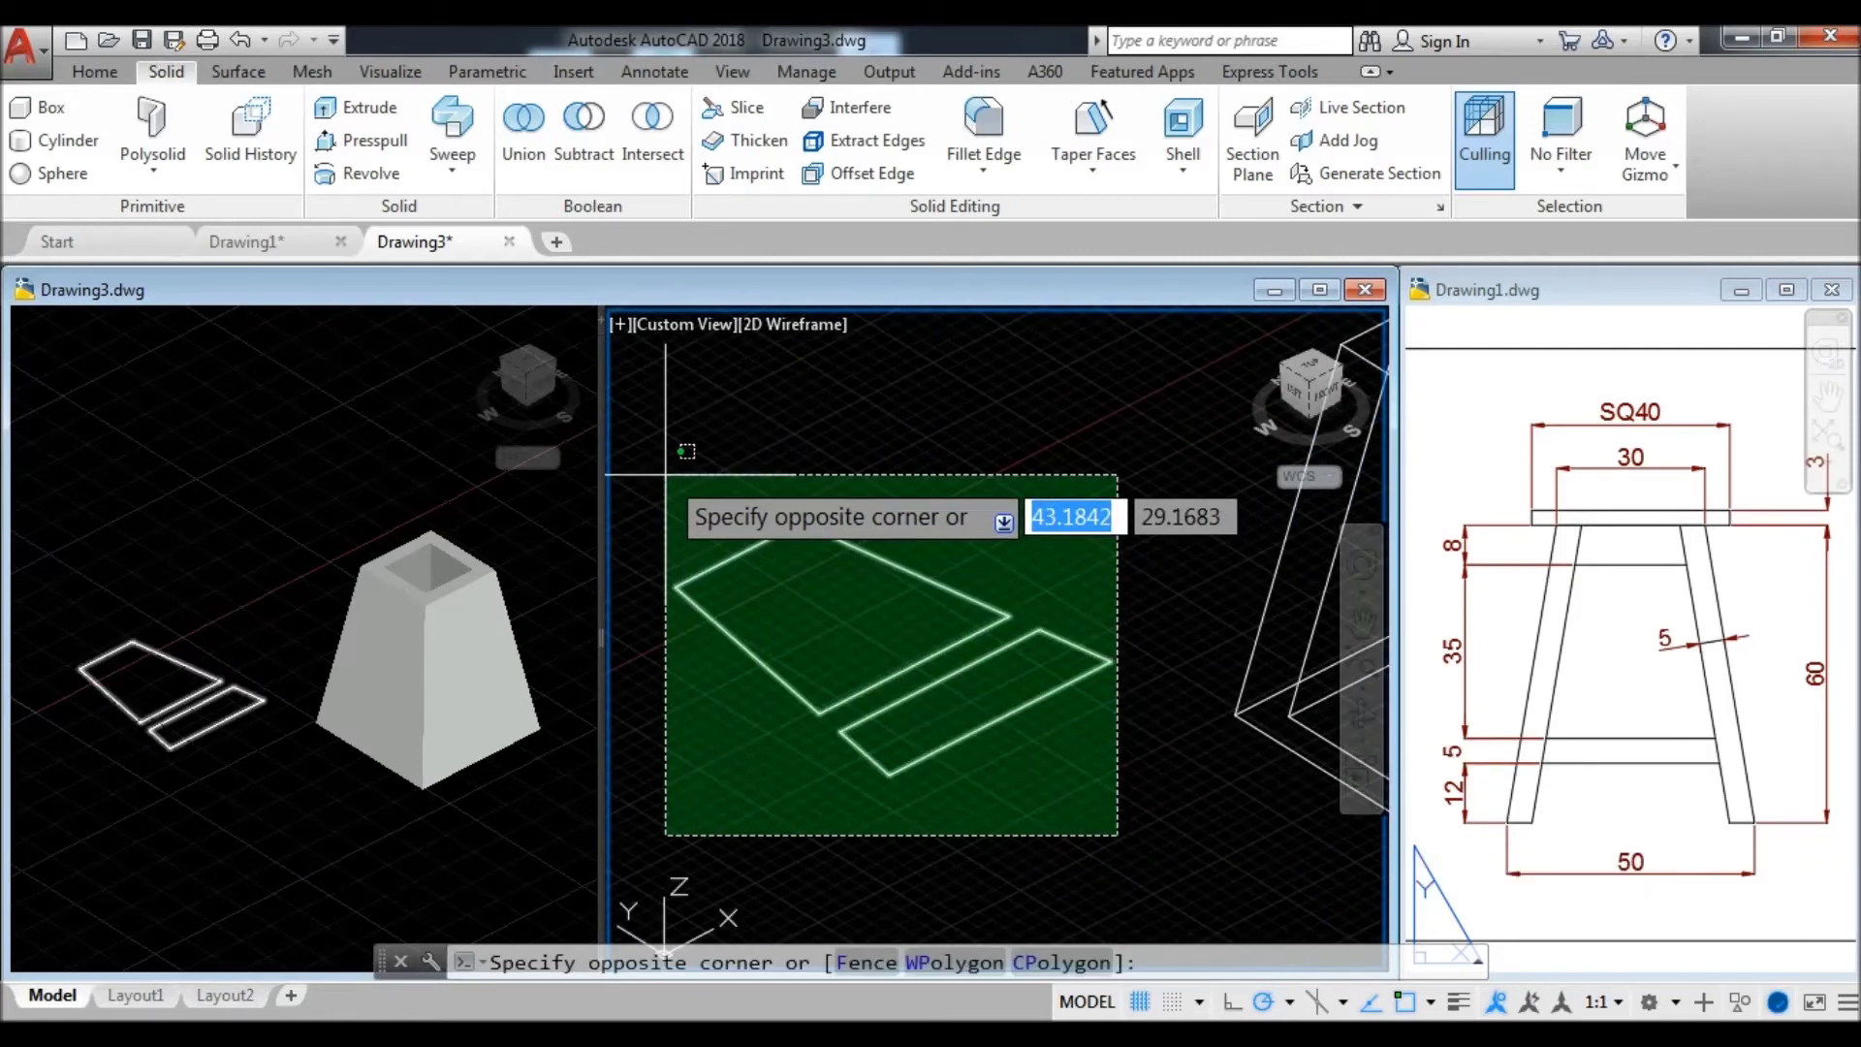
left_click(665, 473)
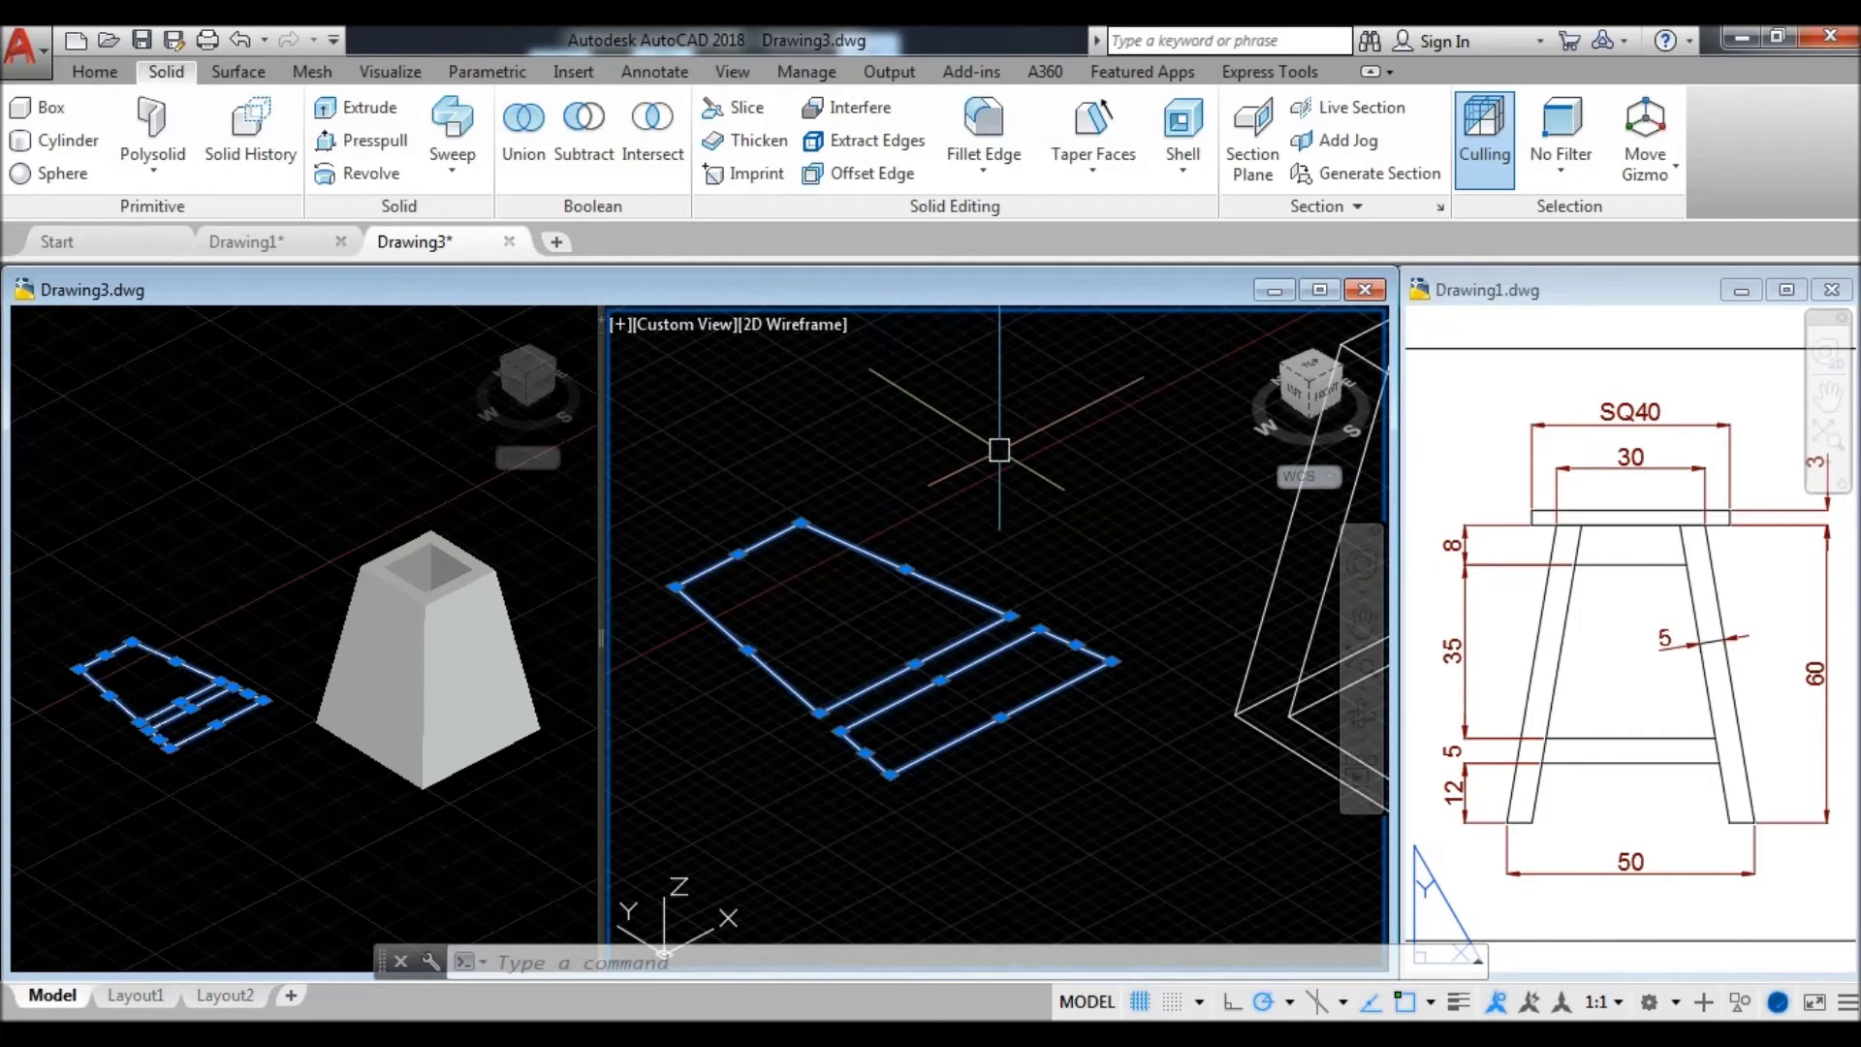
key("Return")
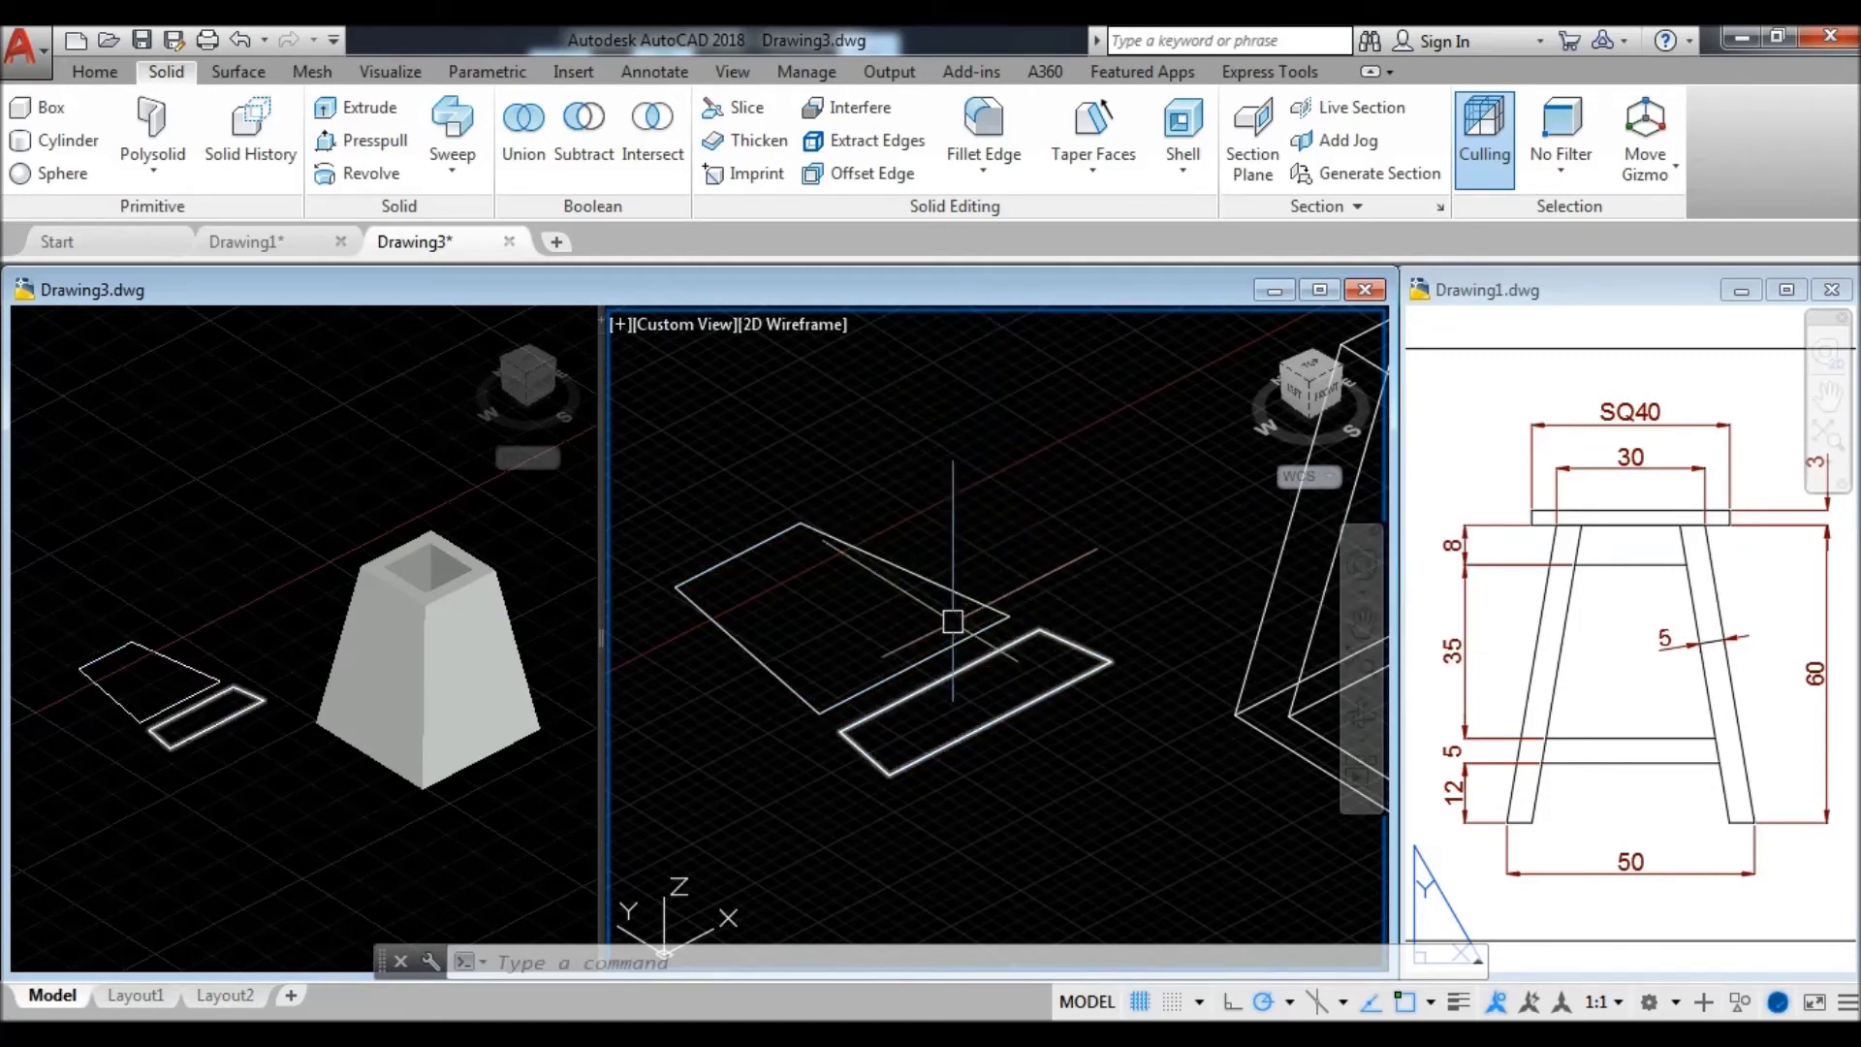
scroll(842, 658, "down", 3)
scroll(843, 658, "down", 3)
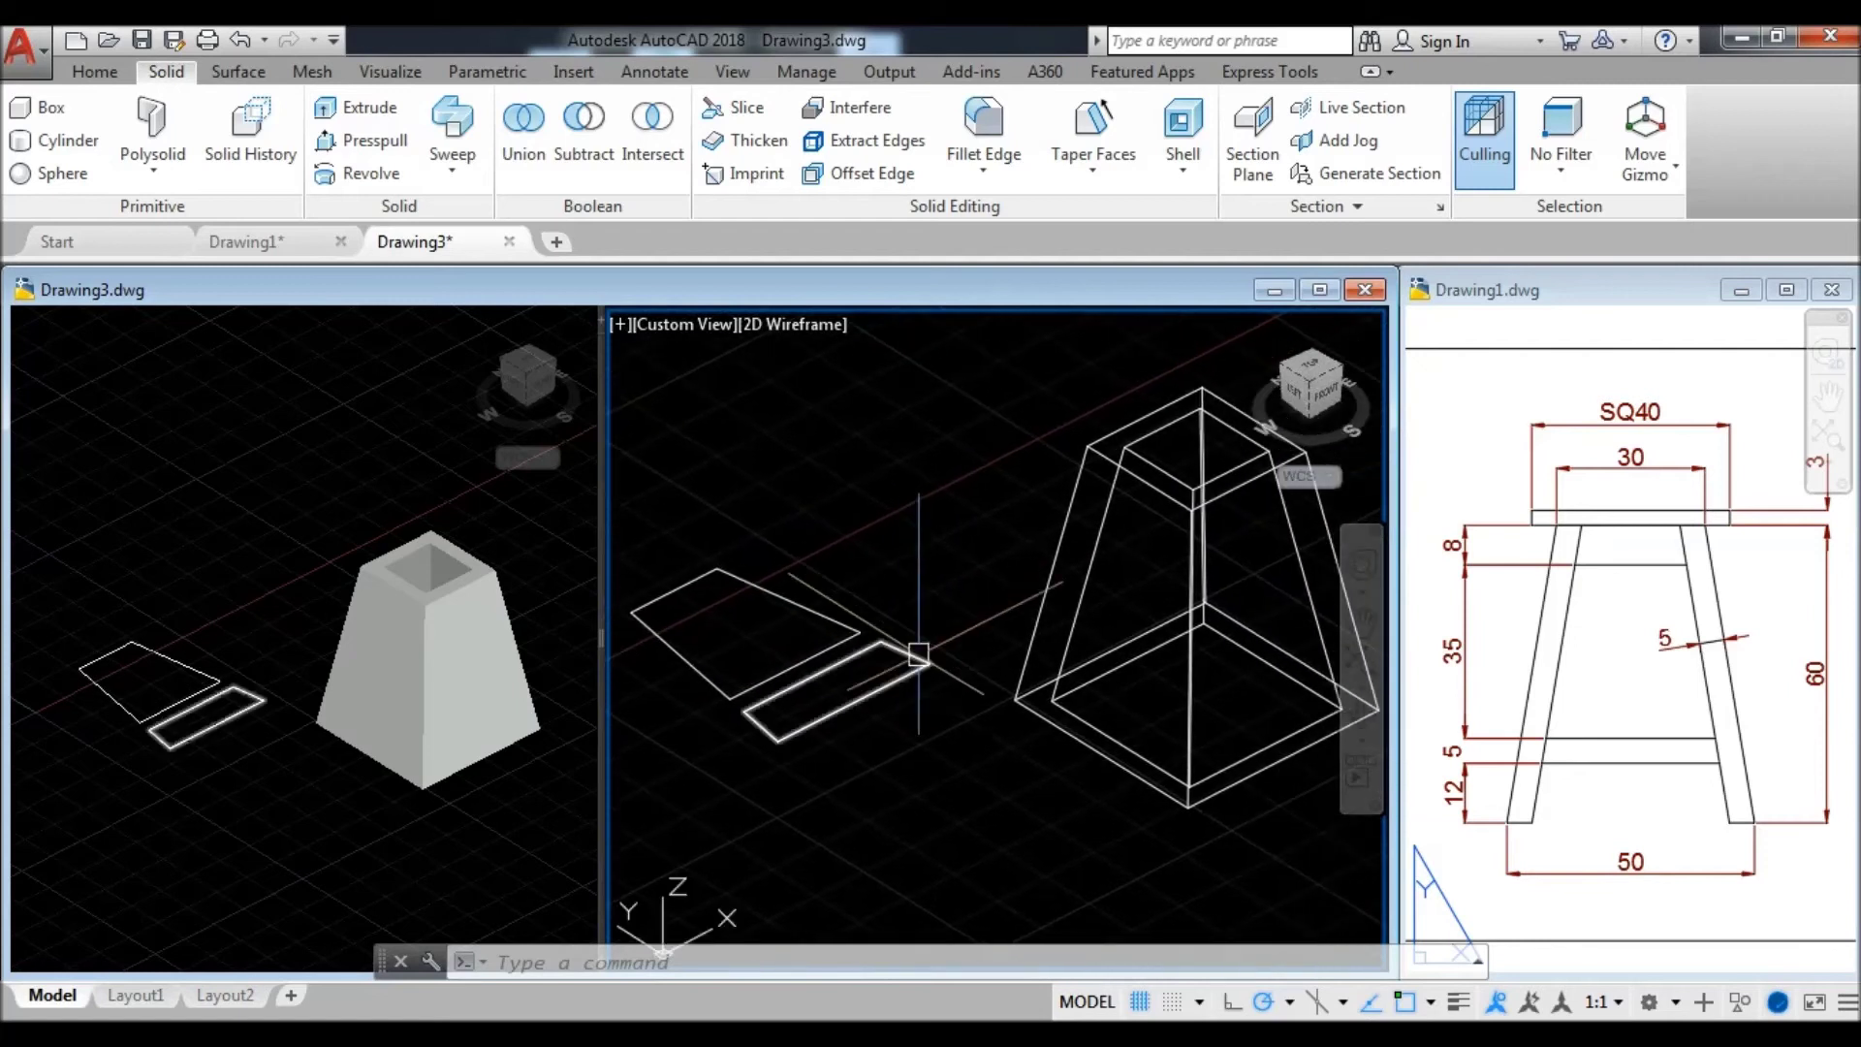
left_click(898, 736)
left_click(713, 604)
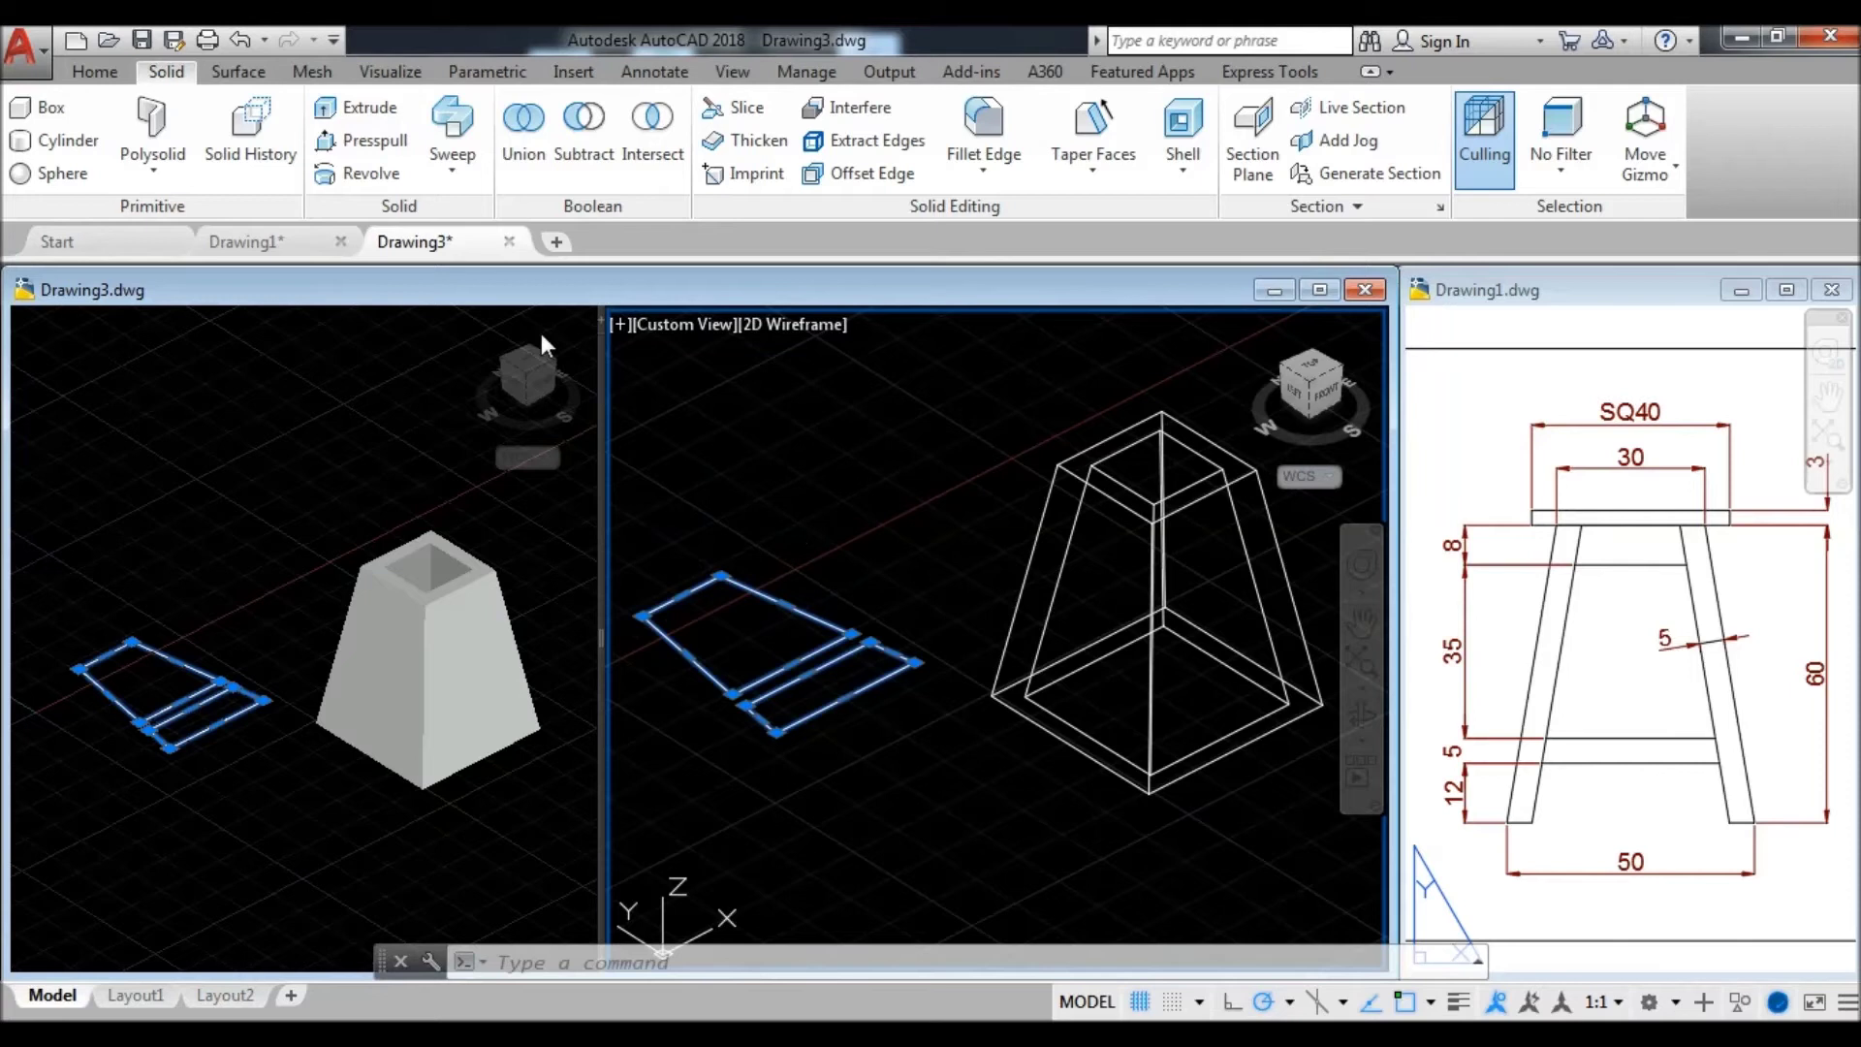
left_click(96, 72)
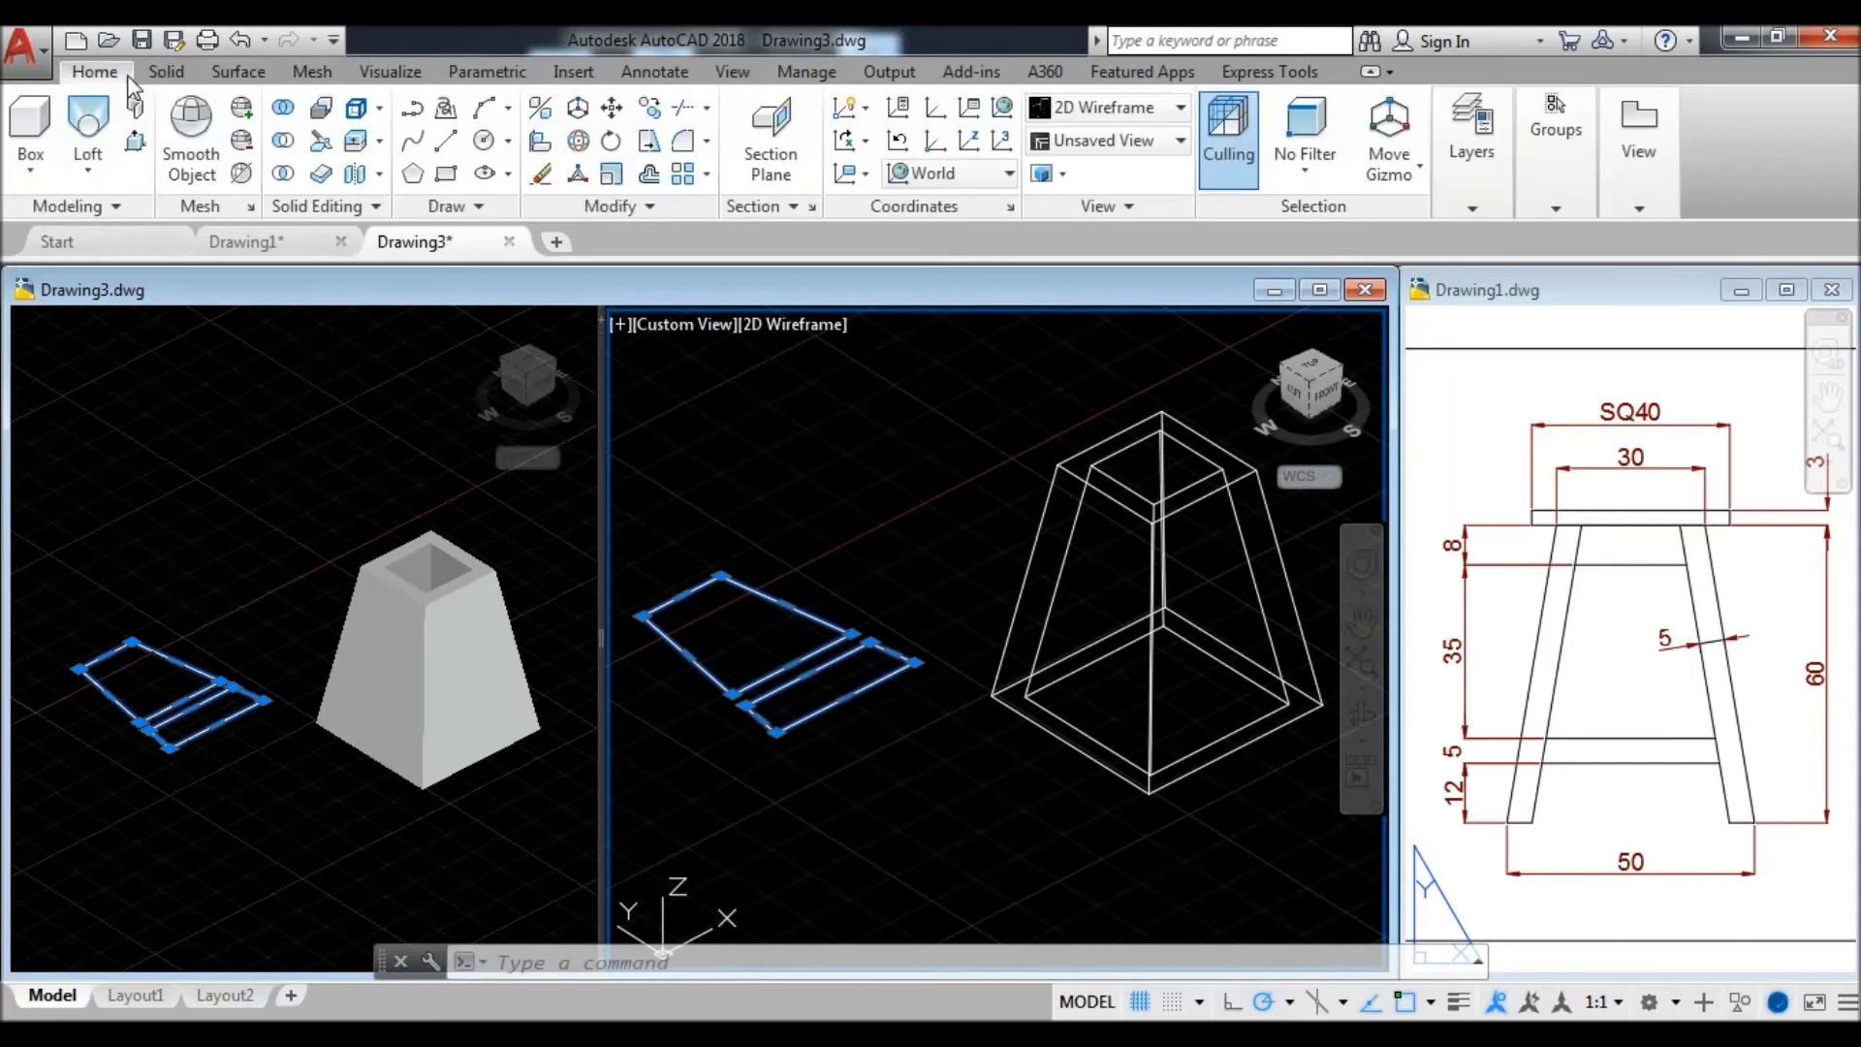
- Rotate the two trapezoid profiles 90° in 3D so they stand upright
left_click(576, 146)
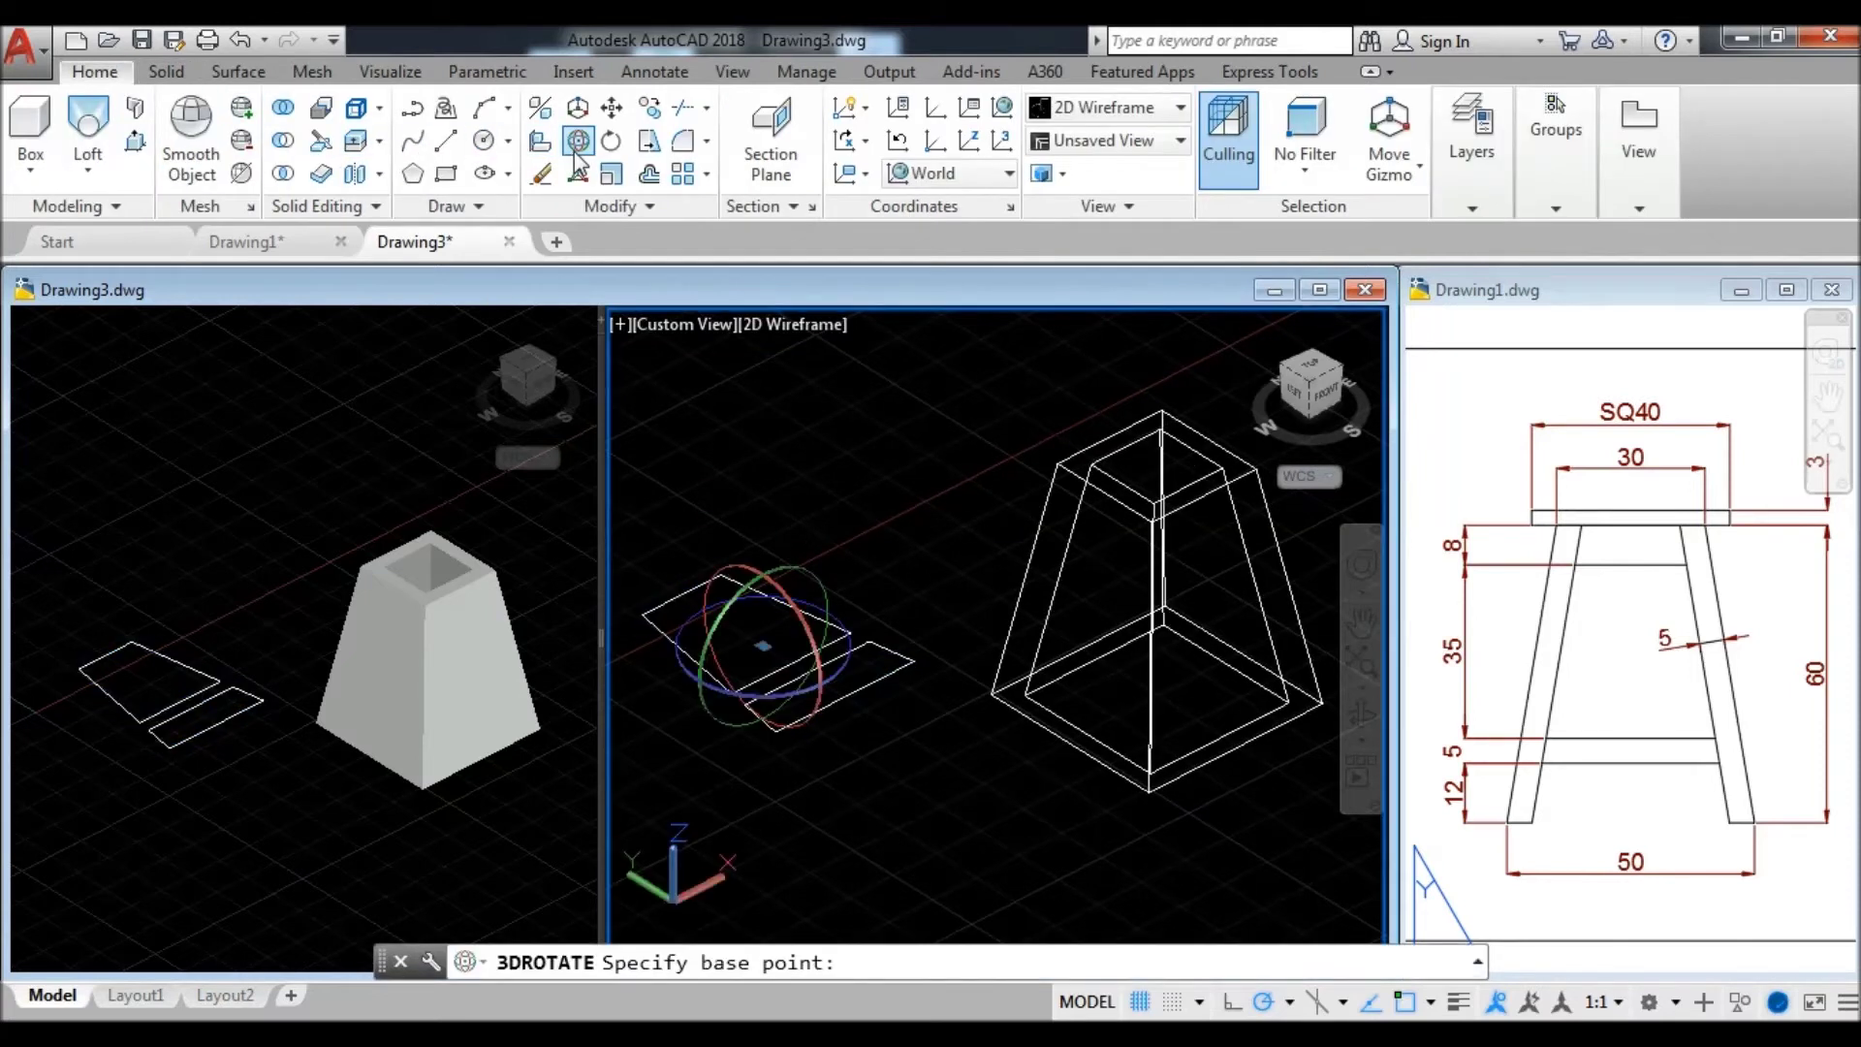
left_click(785, 594)
left_click(768, 572)
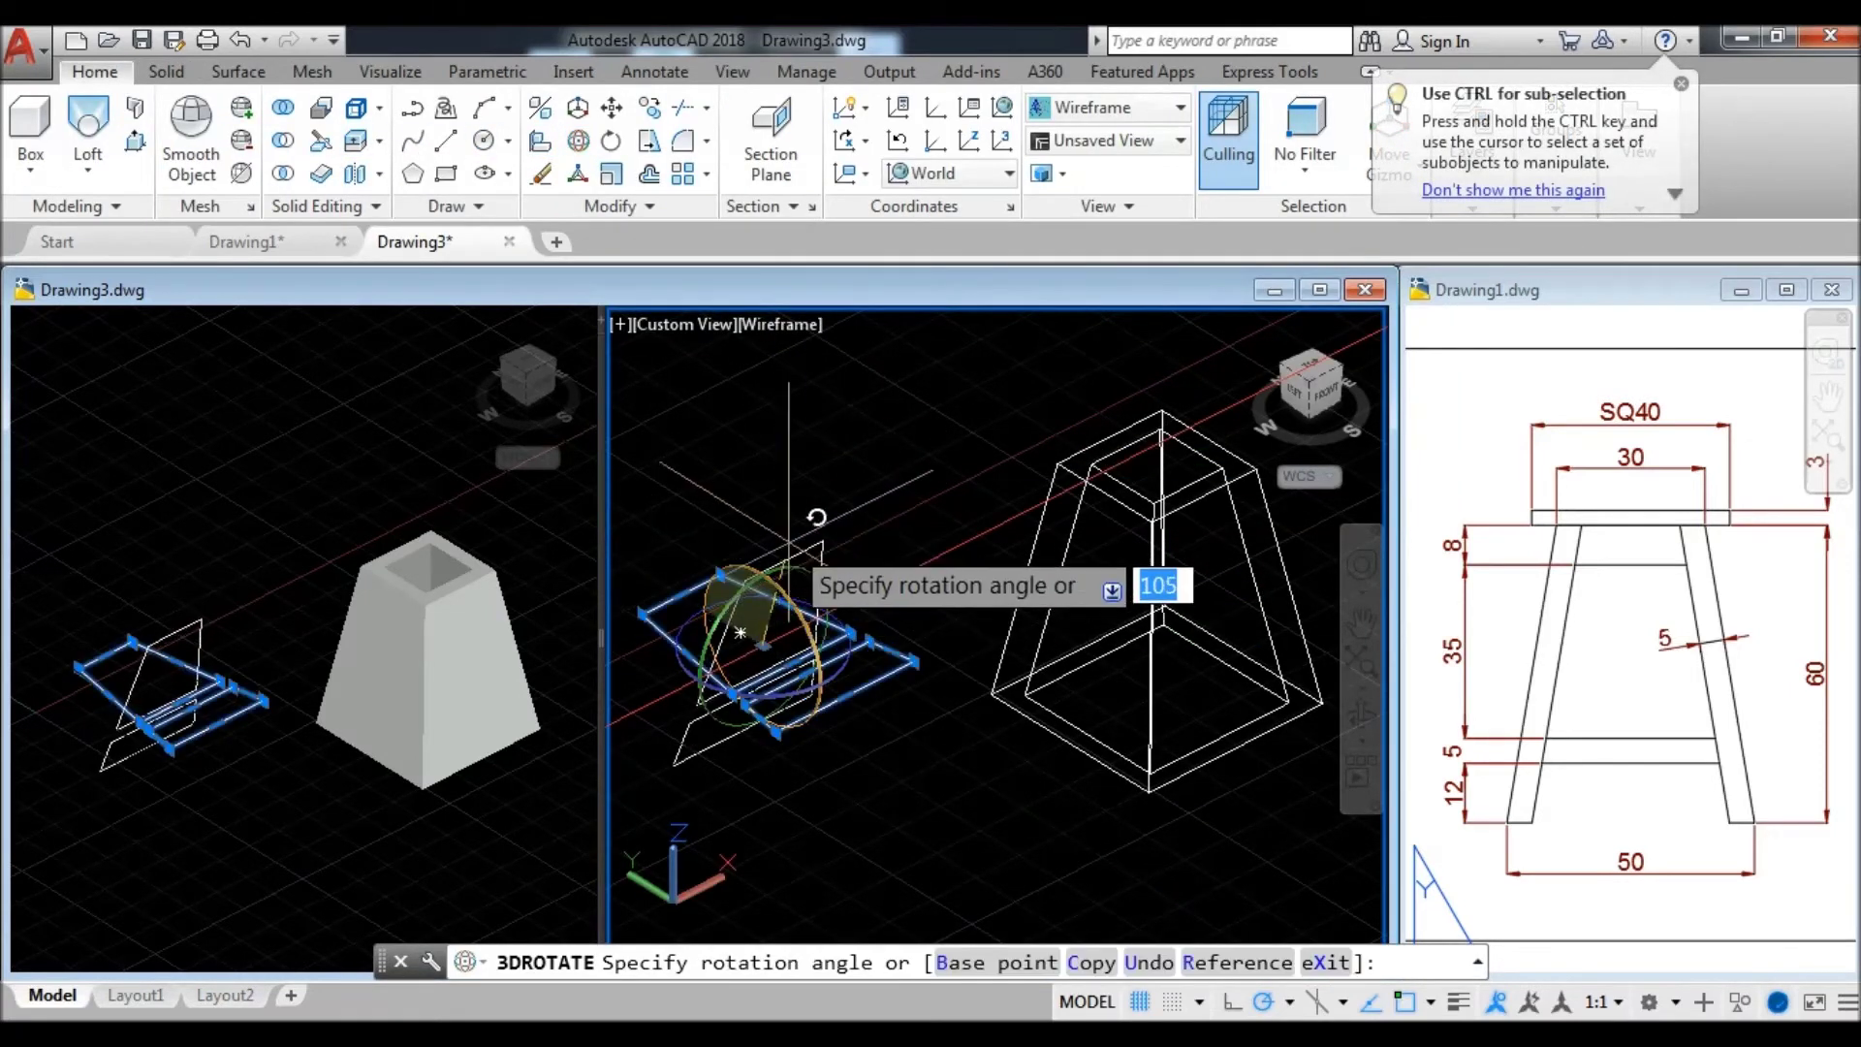
left_click(763, 390)
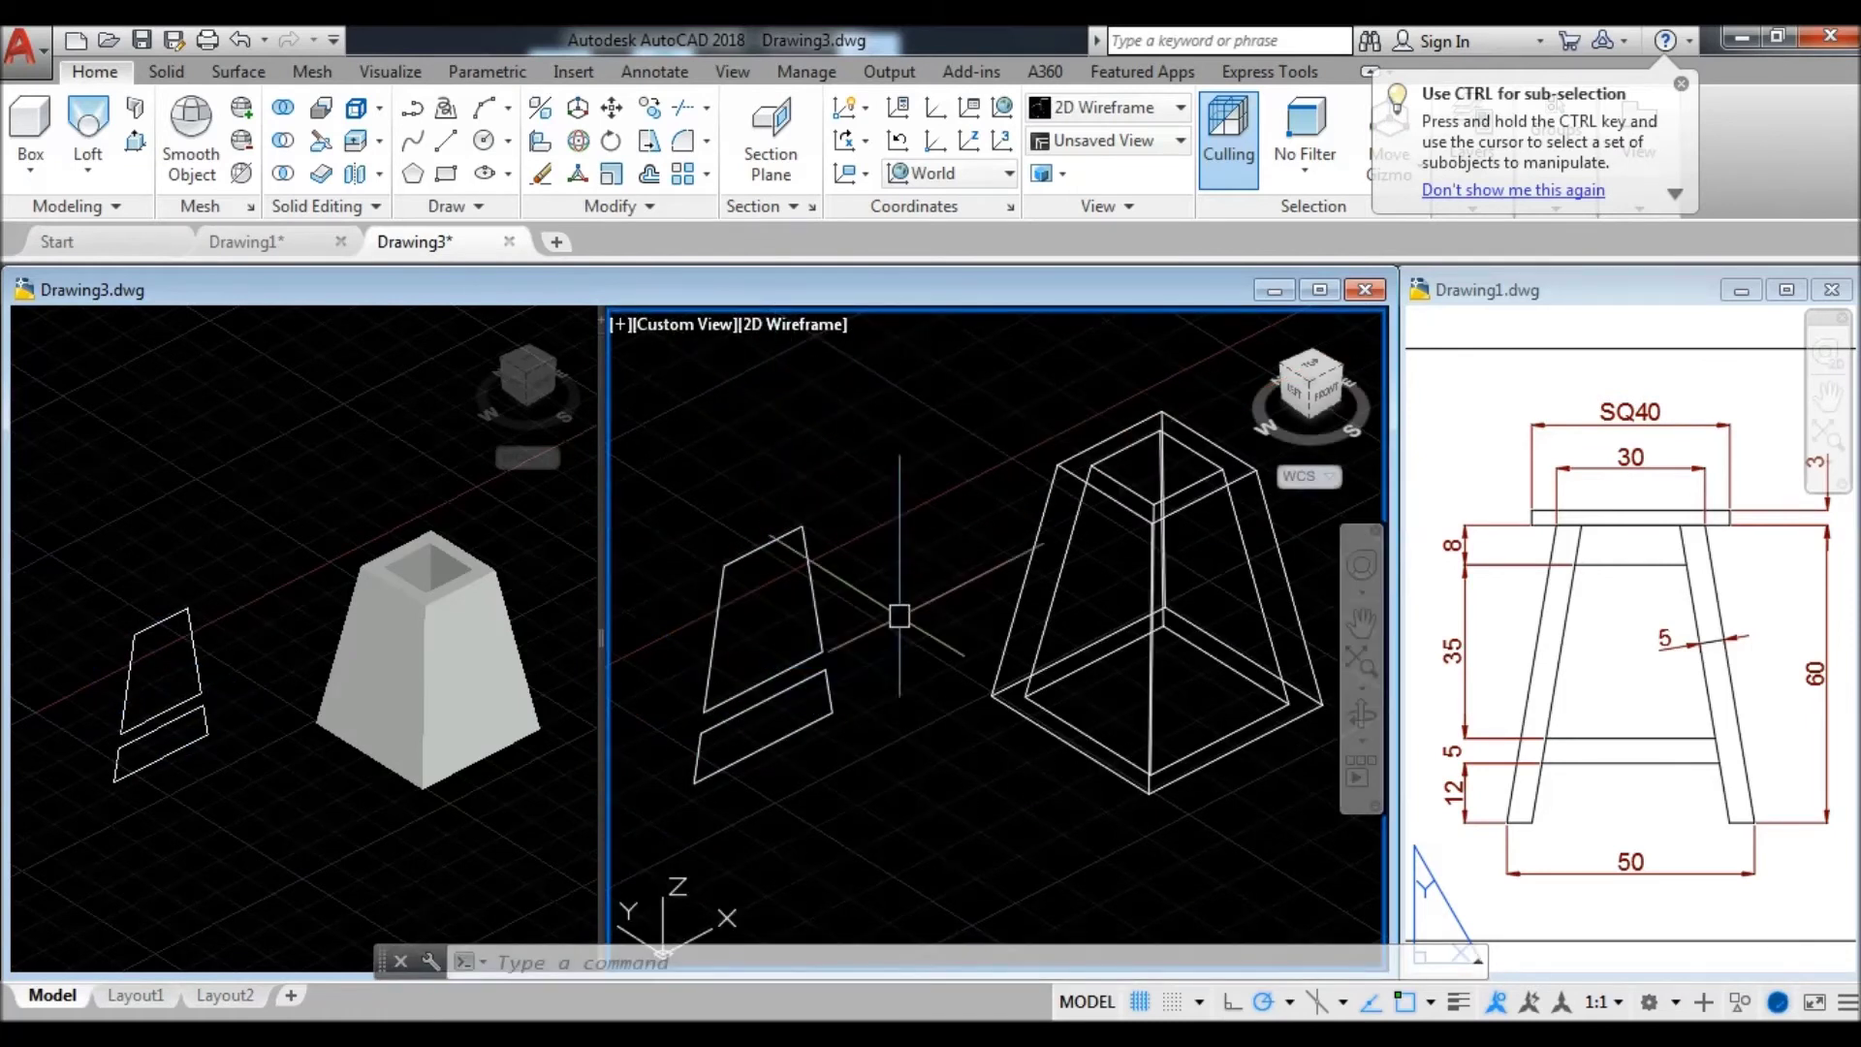
- Recentre the right view and window-select both upright trapezoid outlines
scroll(879, 687, "down", 1)
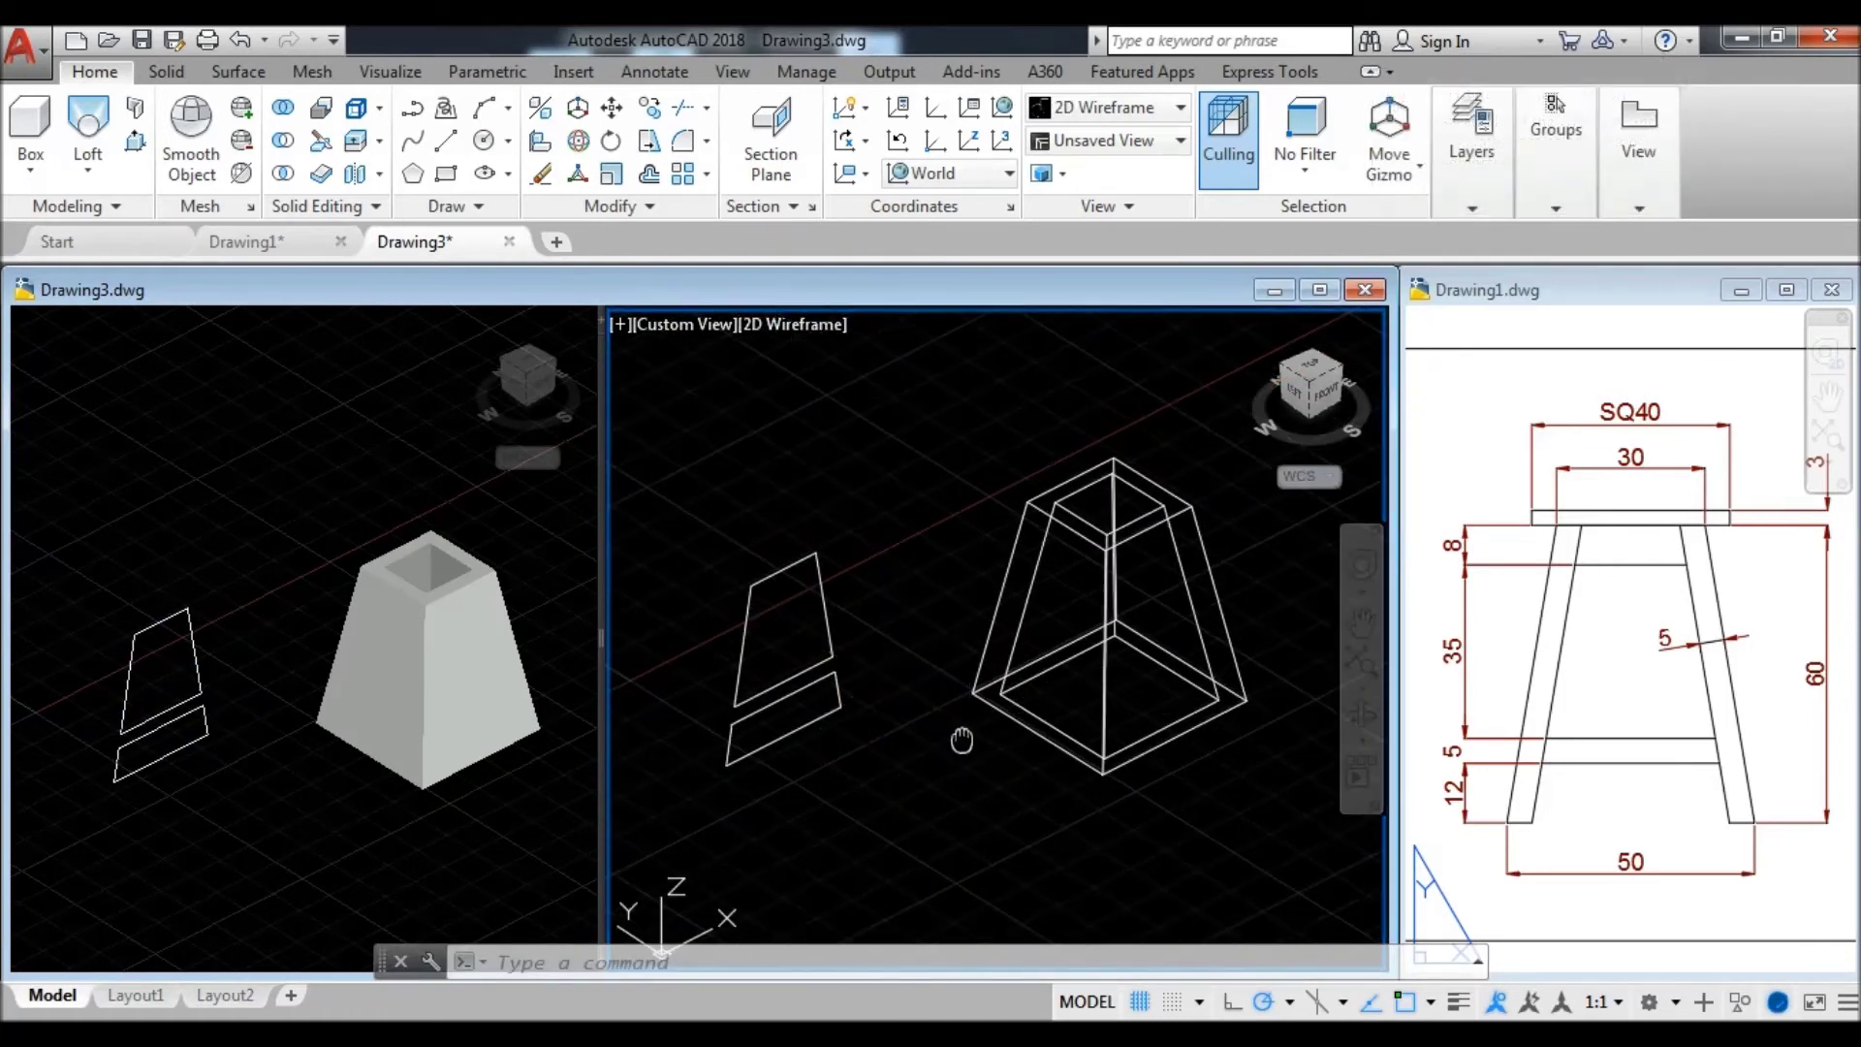
middle_click_drag(961, 741, 956, 708)
left_click(851, 727)
left_click(737, 614)
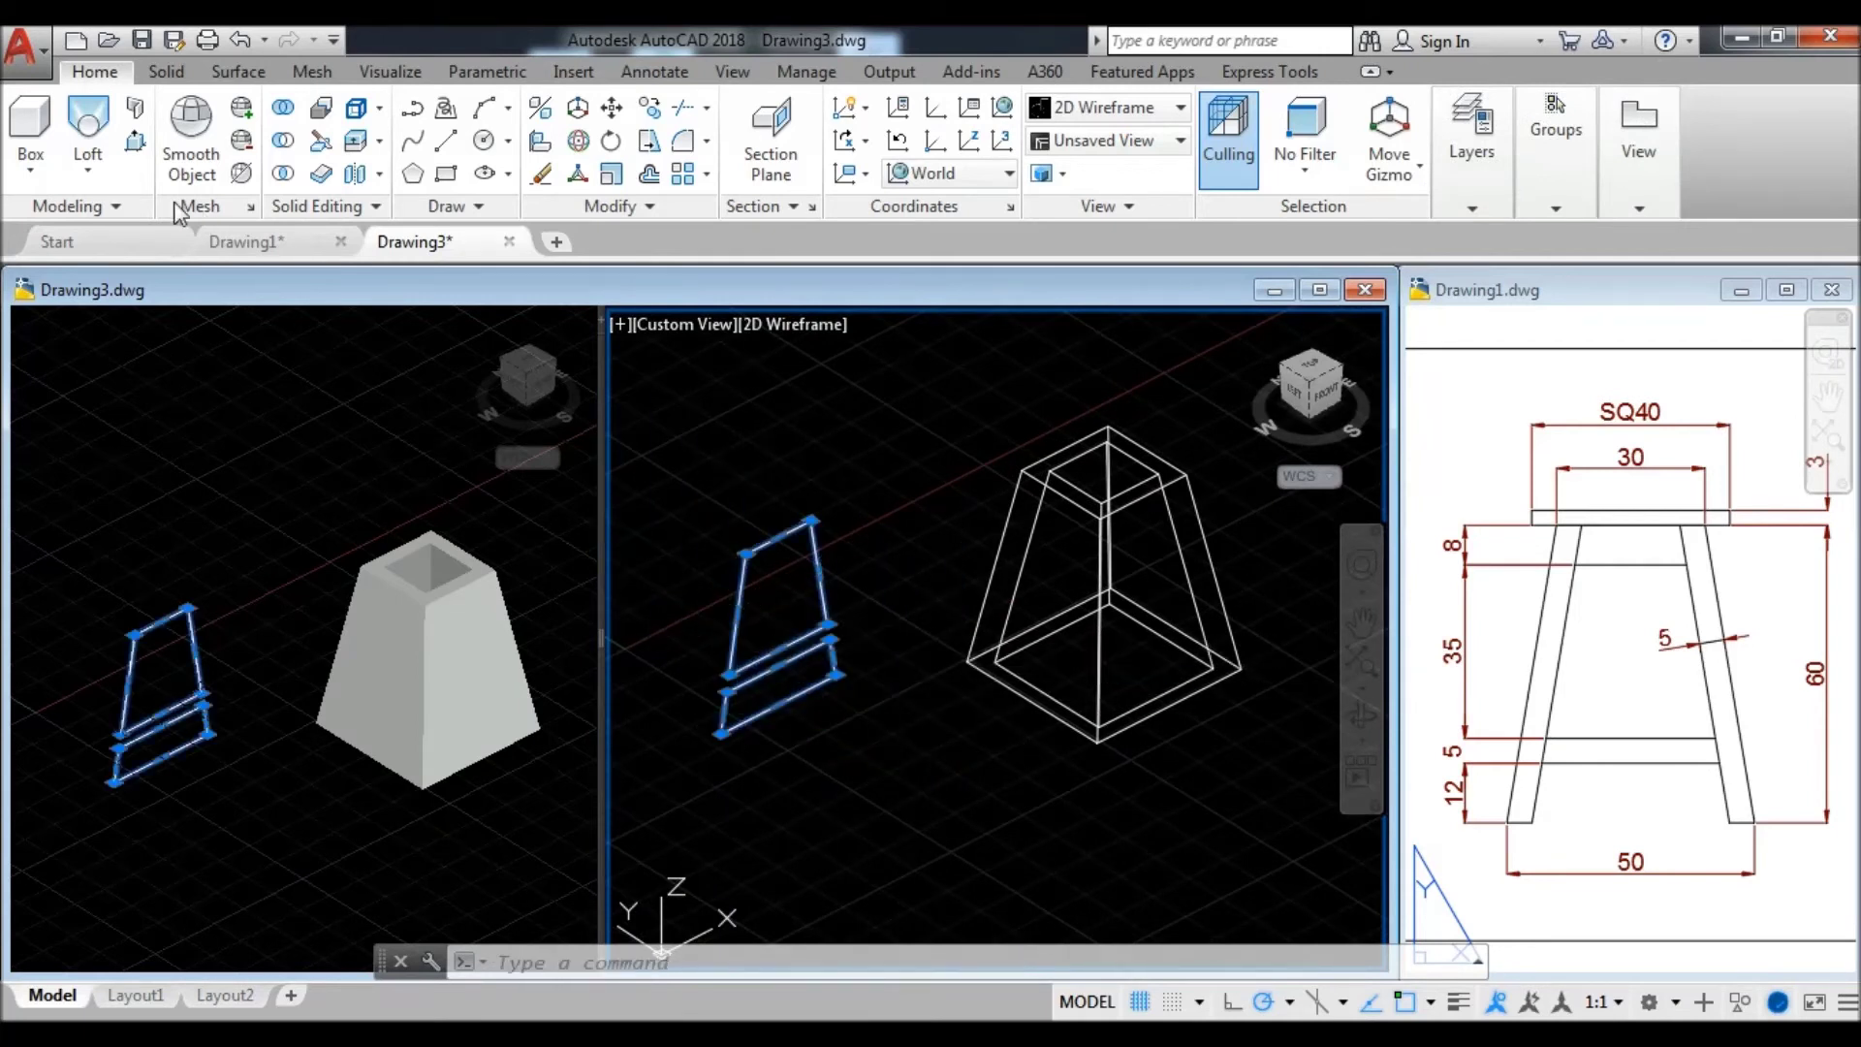
left_click(105, 177)
- Extrude both profiles into a tapered block standing on a thin base slab
left_click(126, 223)
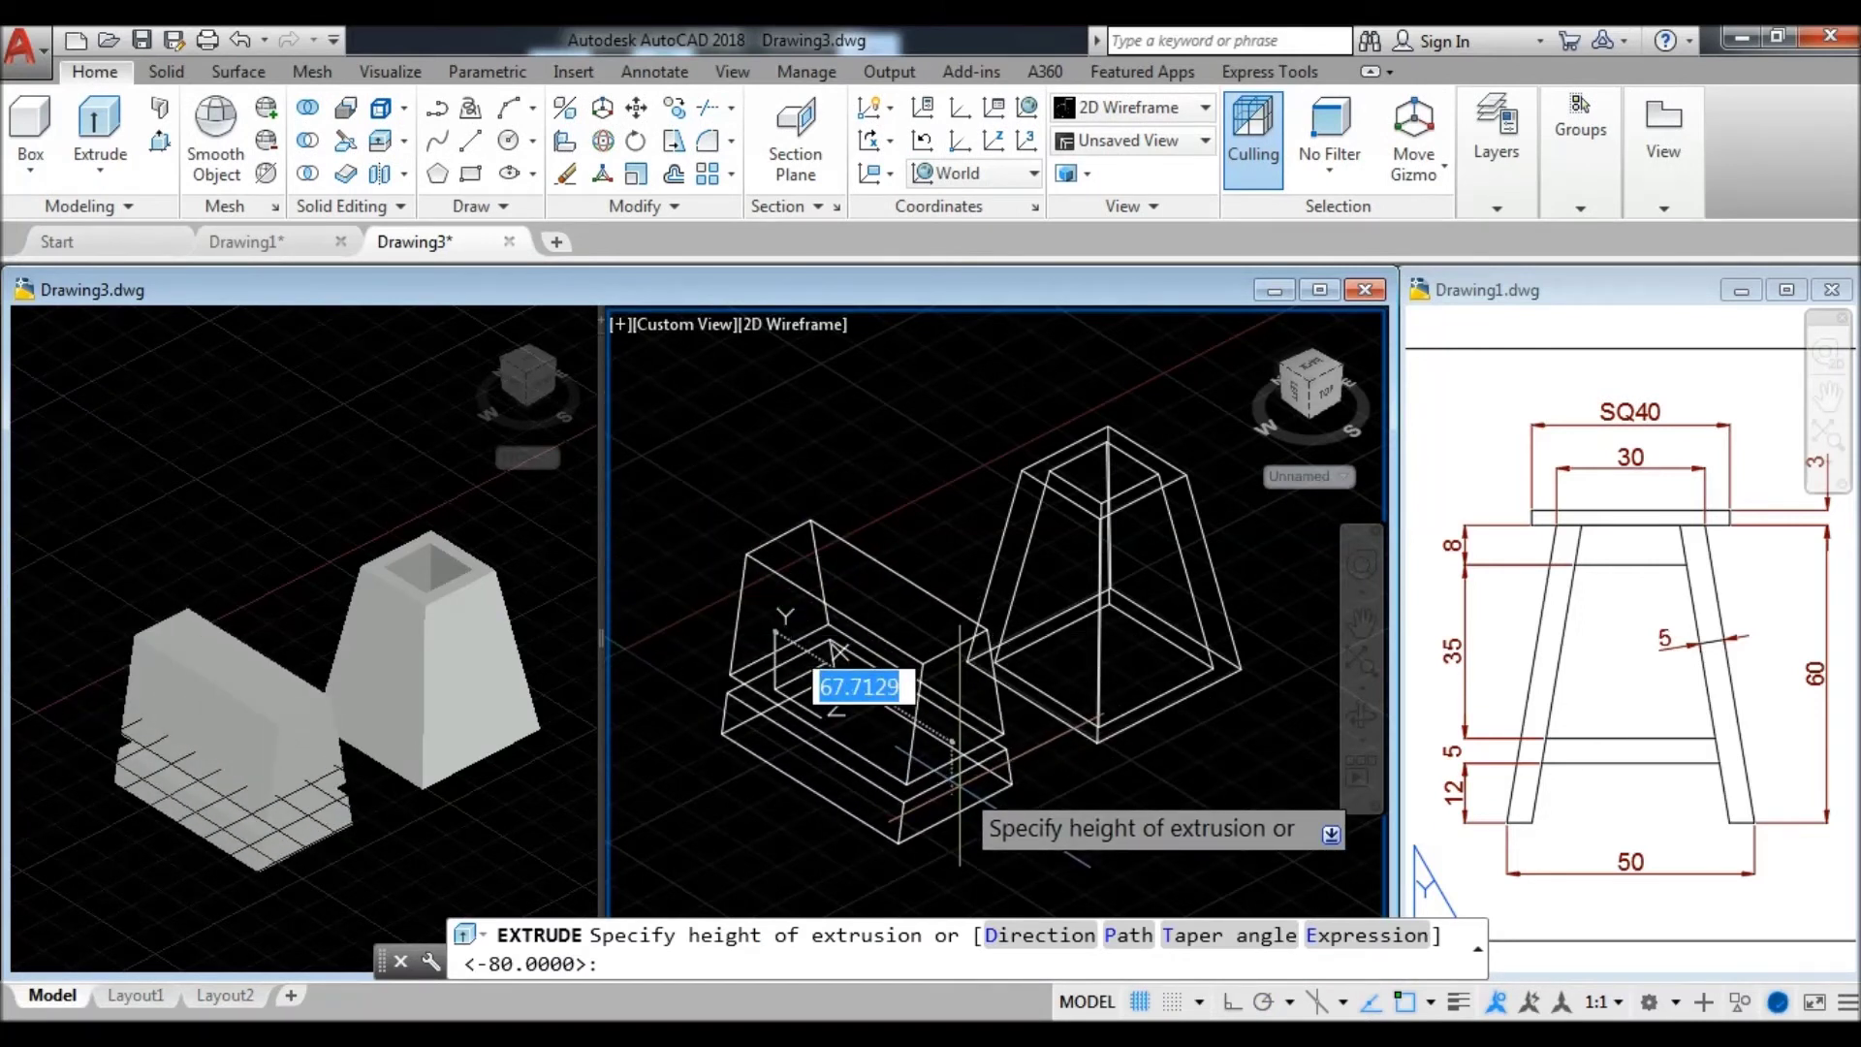
type("0")
key("Return")
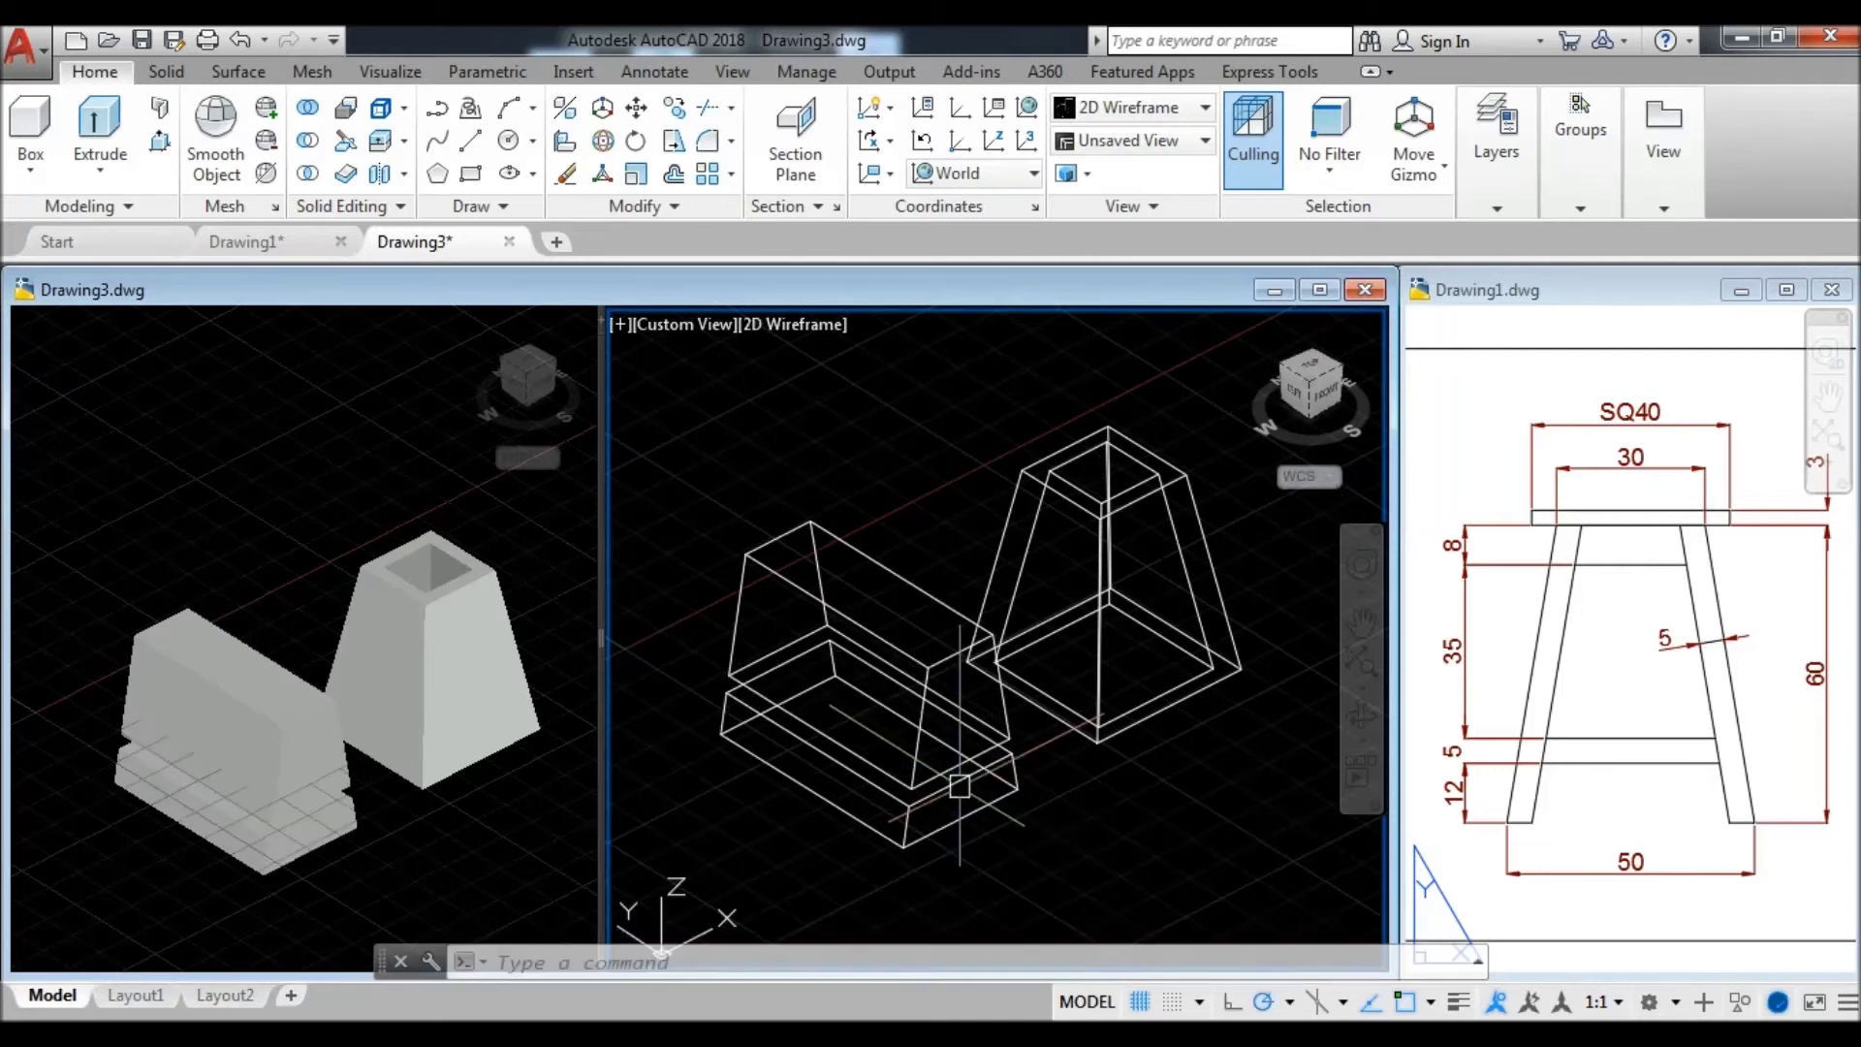
middle_click_drag(960, 786, 950, 722)
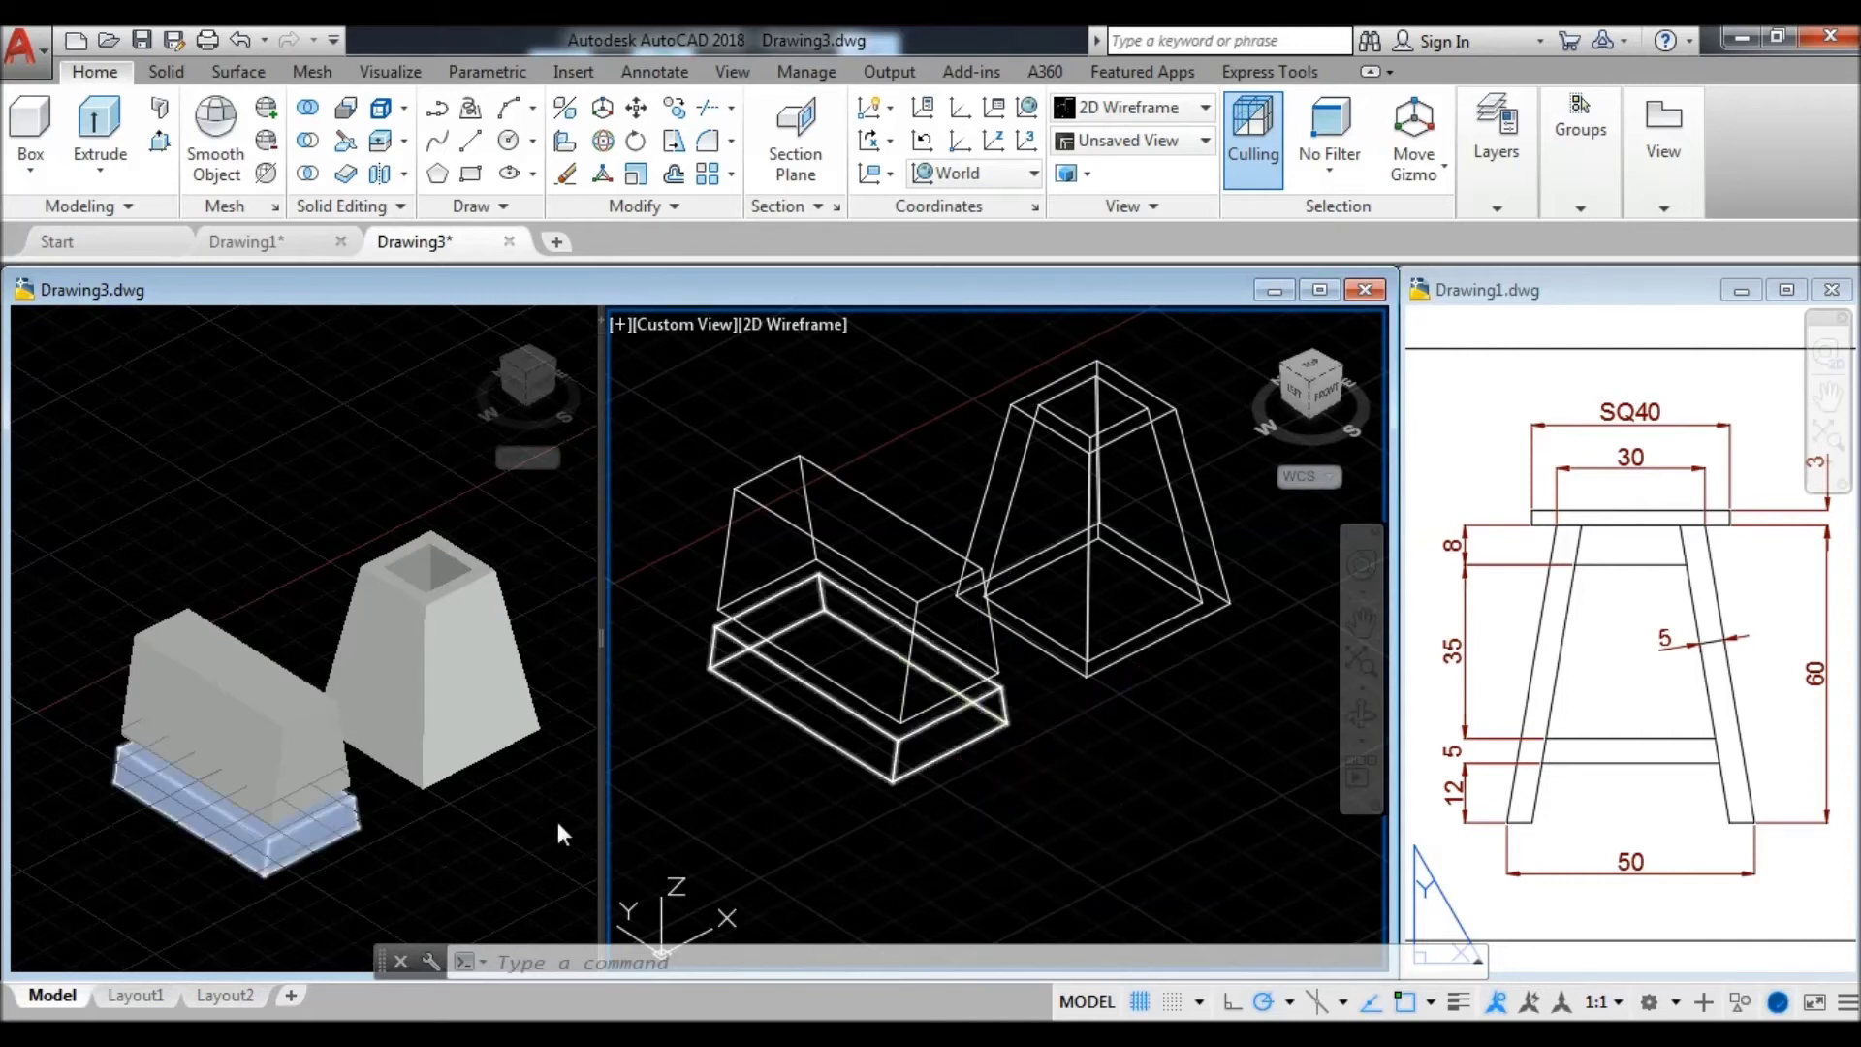
- Turn off the grid in the shaded viewport and recentre the solids in both views
left_click(402, 845)
key("F7")
mouse_move(379, 848)
middle_mouse_down()
mouse_move(355, 855)
mouse_move(345, 902)
middle_mouse_up()
left_click(806, 833)
left_click(922, 643)
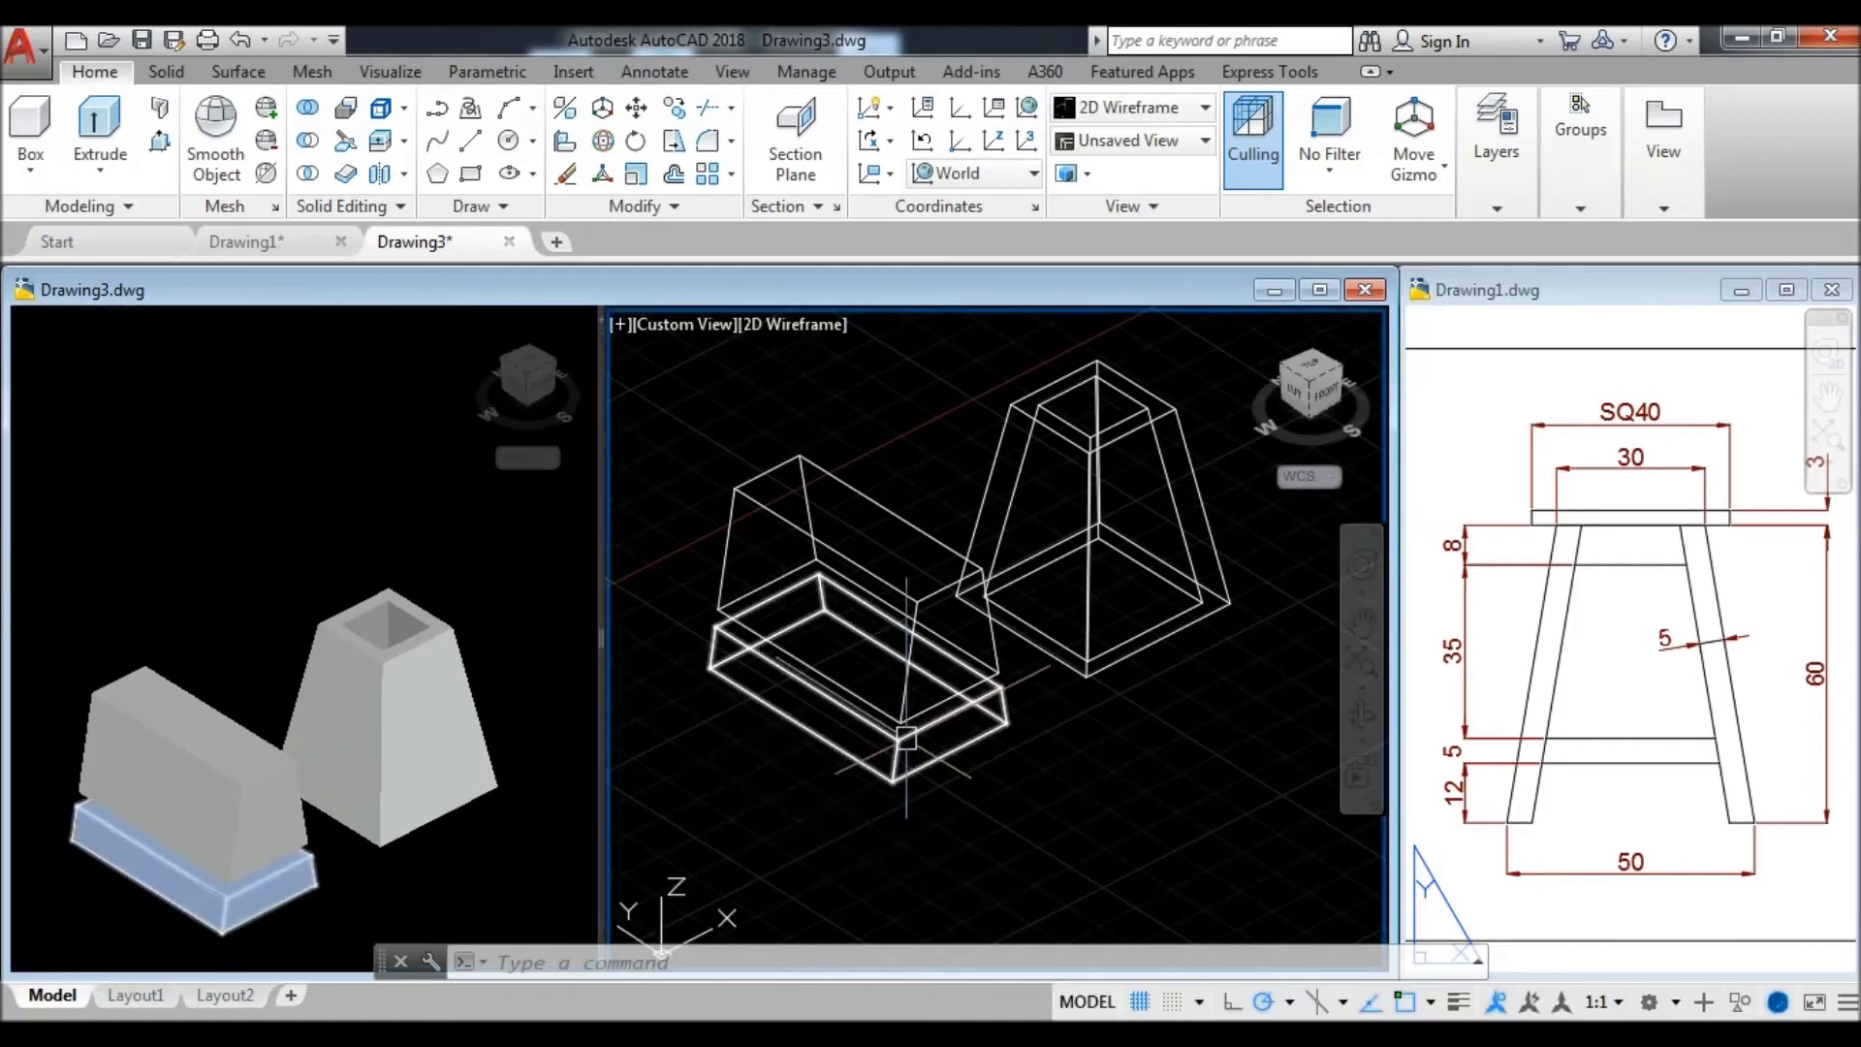
scroll(922, 644, "up", 2)
middle_click_drag(922, 643, 949, 652)
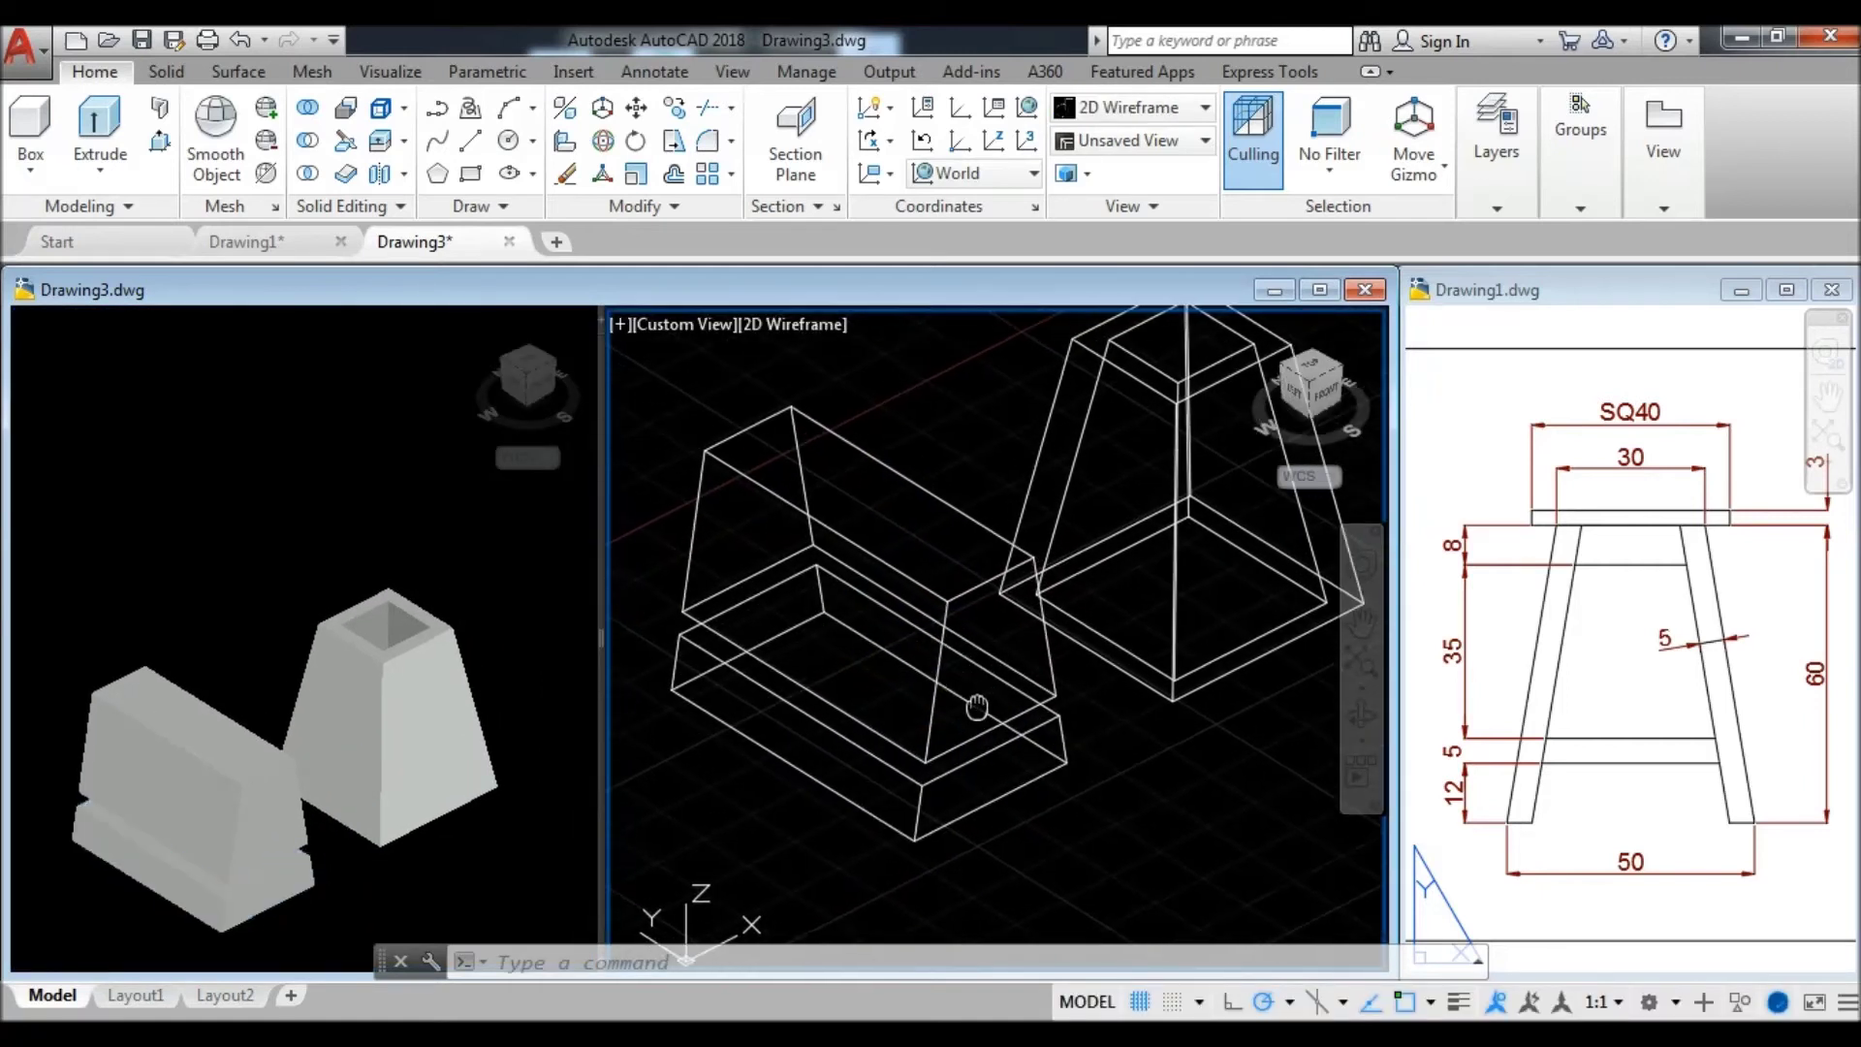
left_click(974, 810)
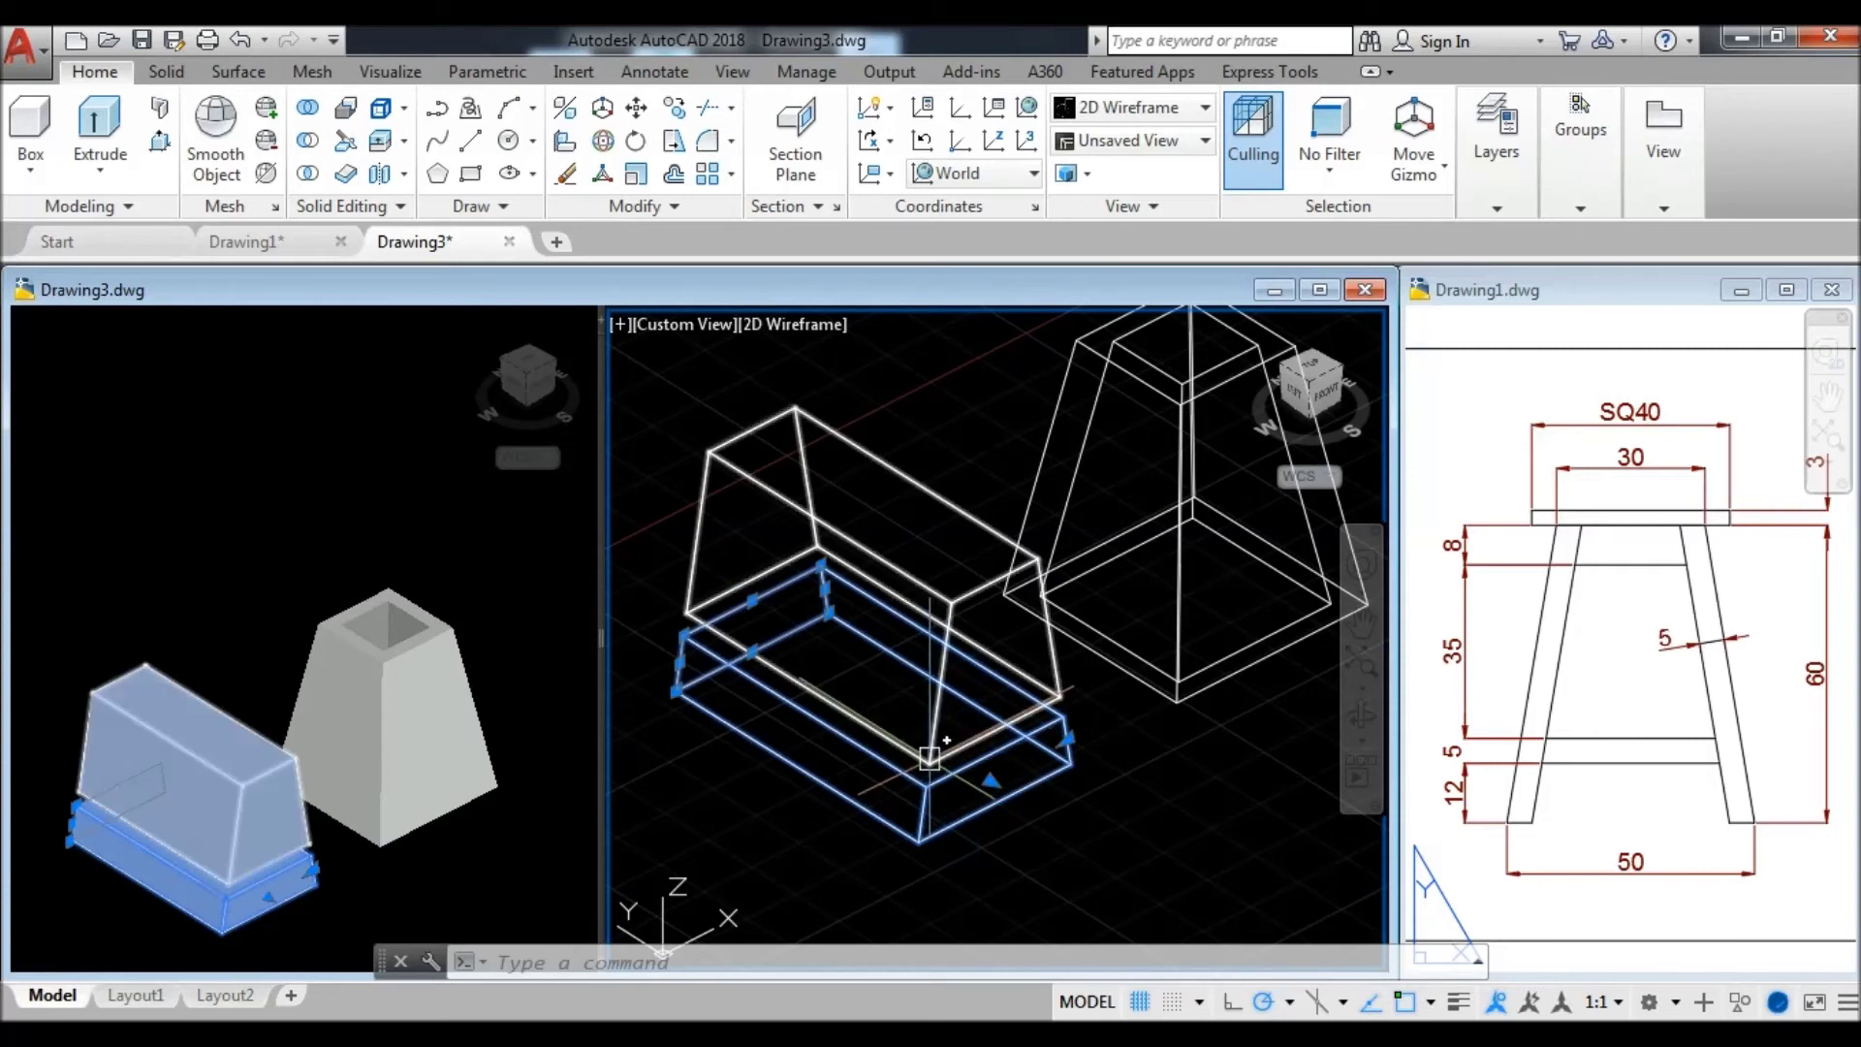
left_click(928, 757)
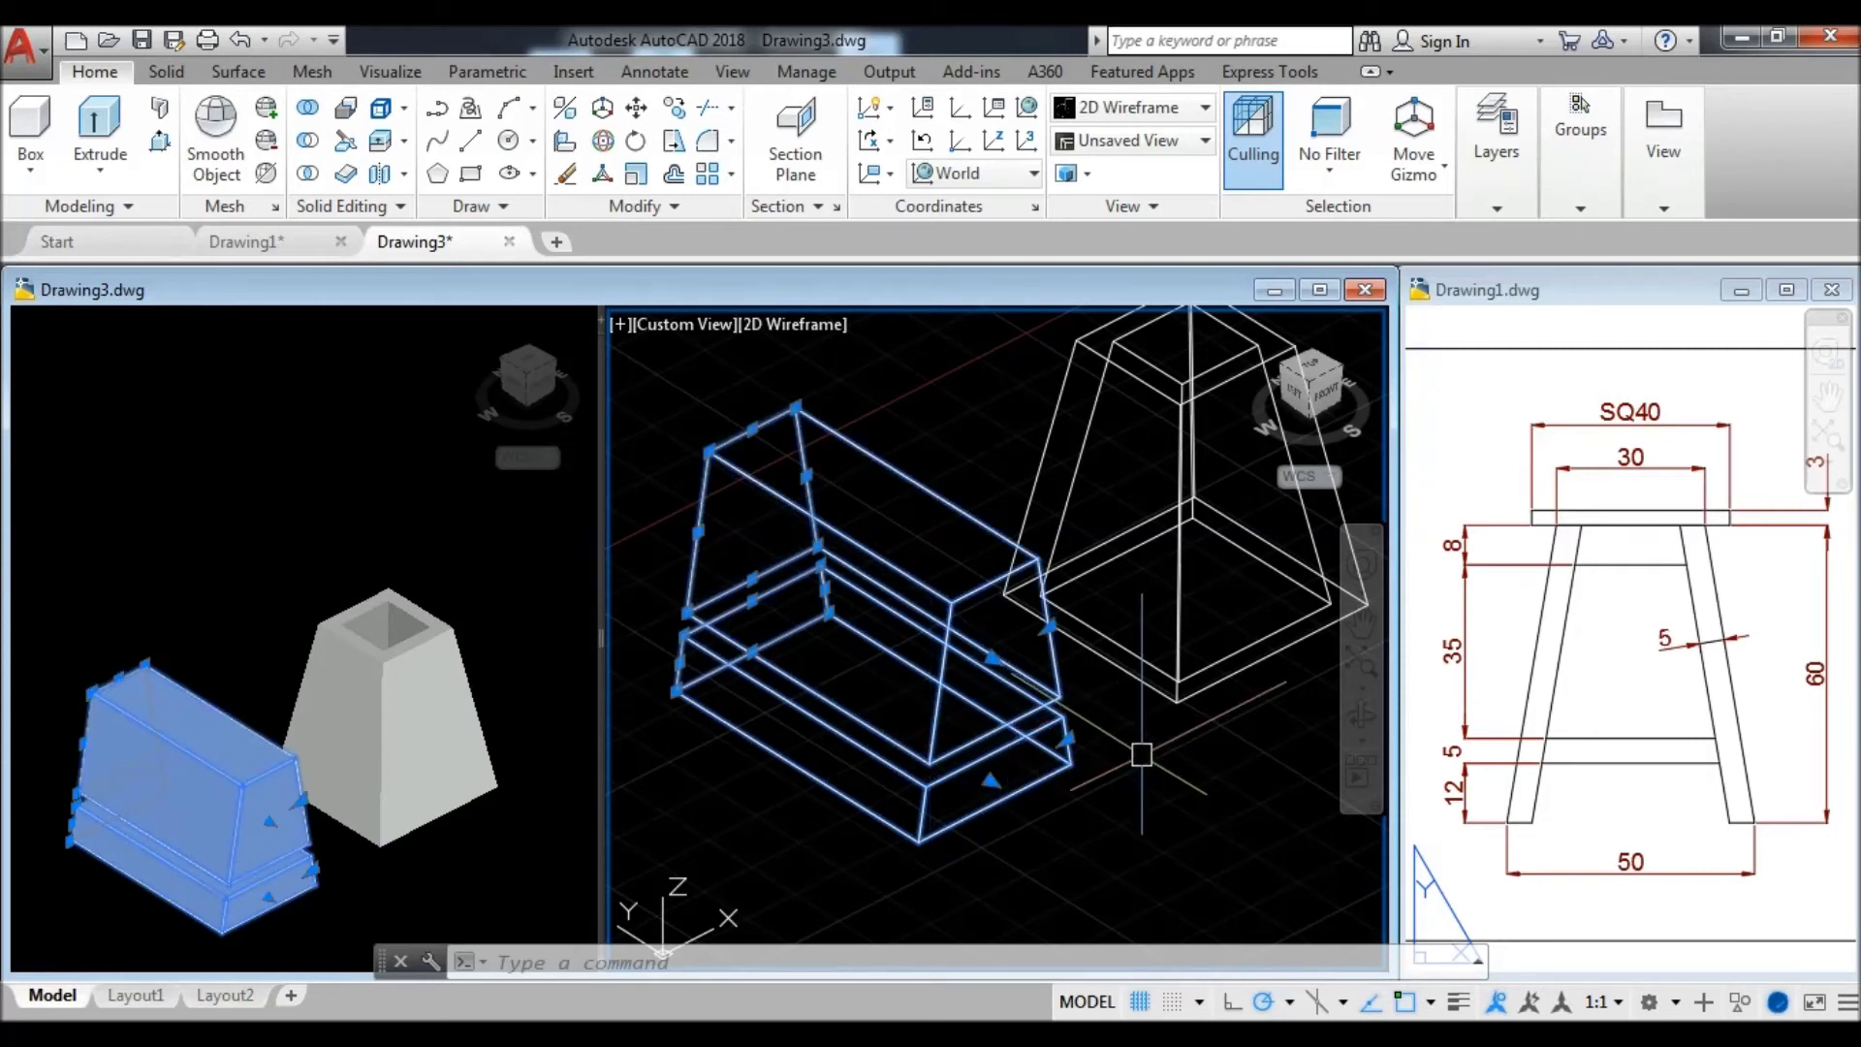
key("Escape")
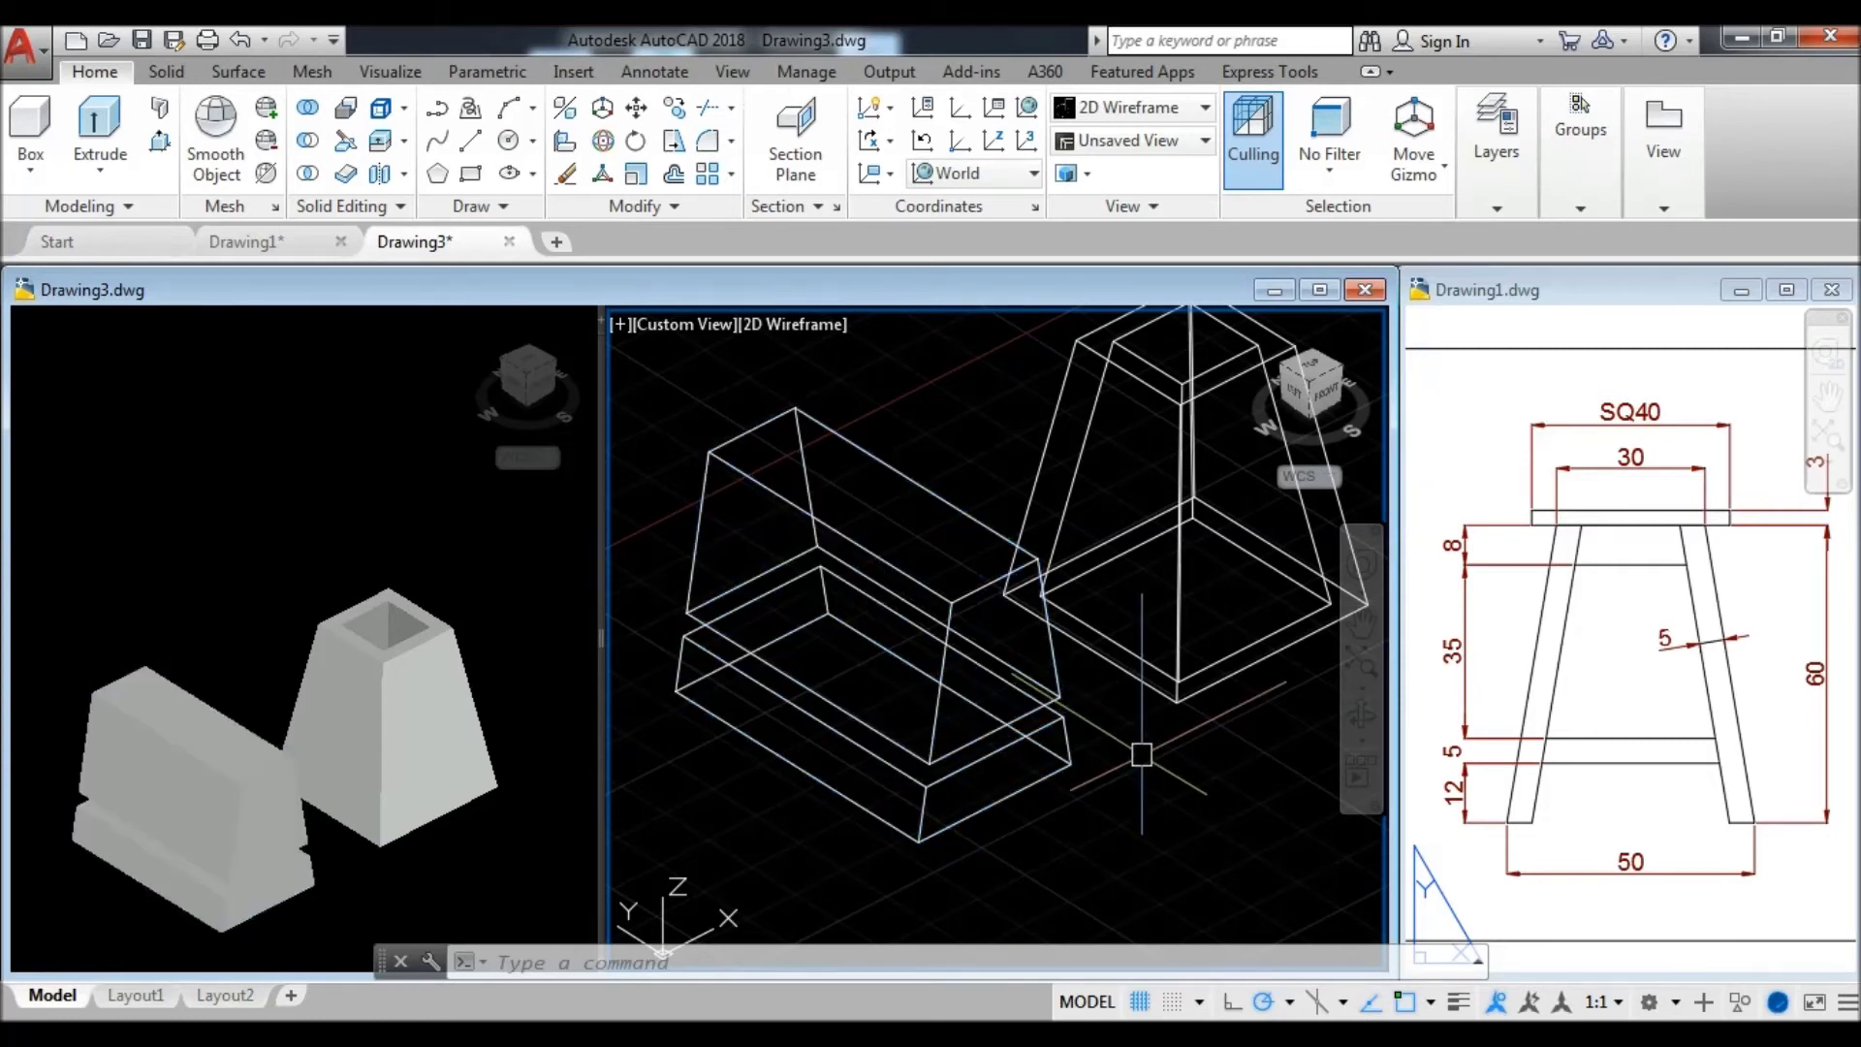
type("l")
key("Return")
left_click(995, 805)
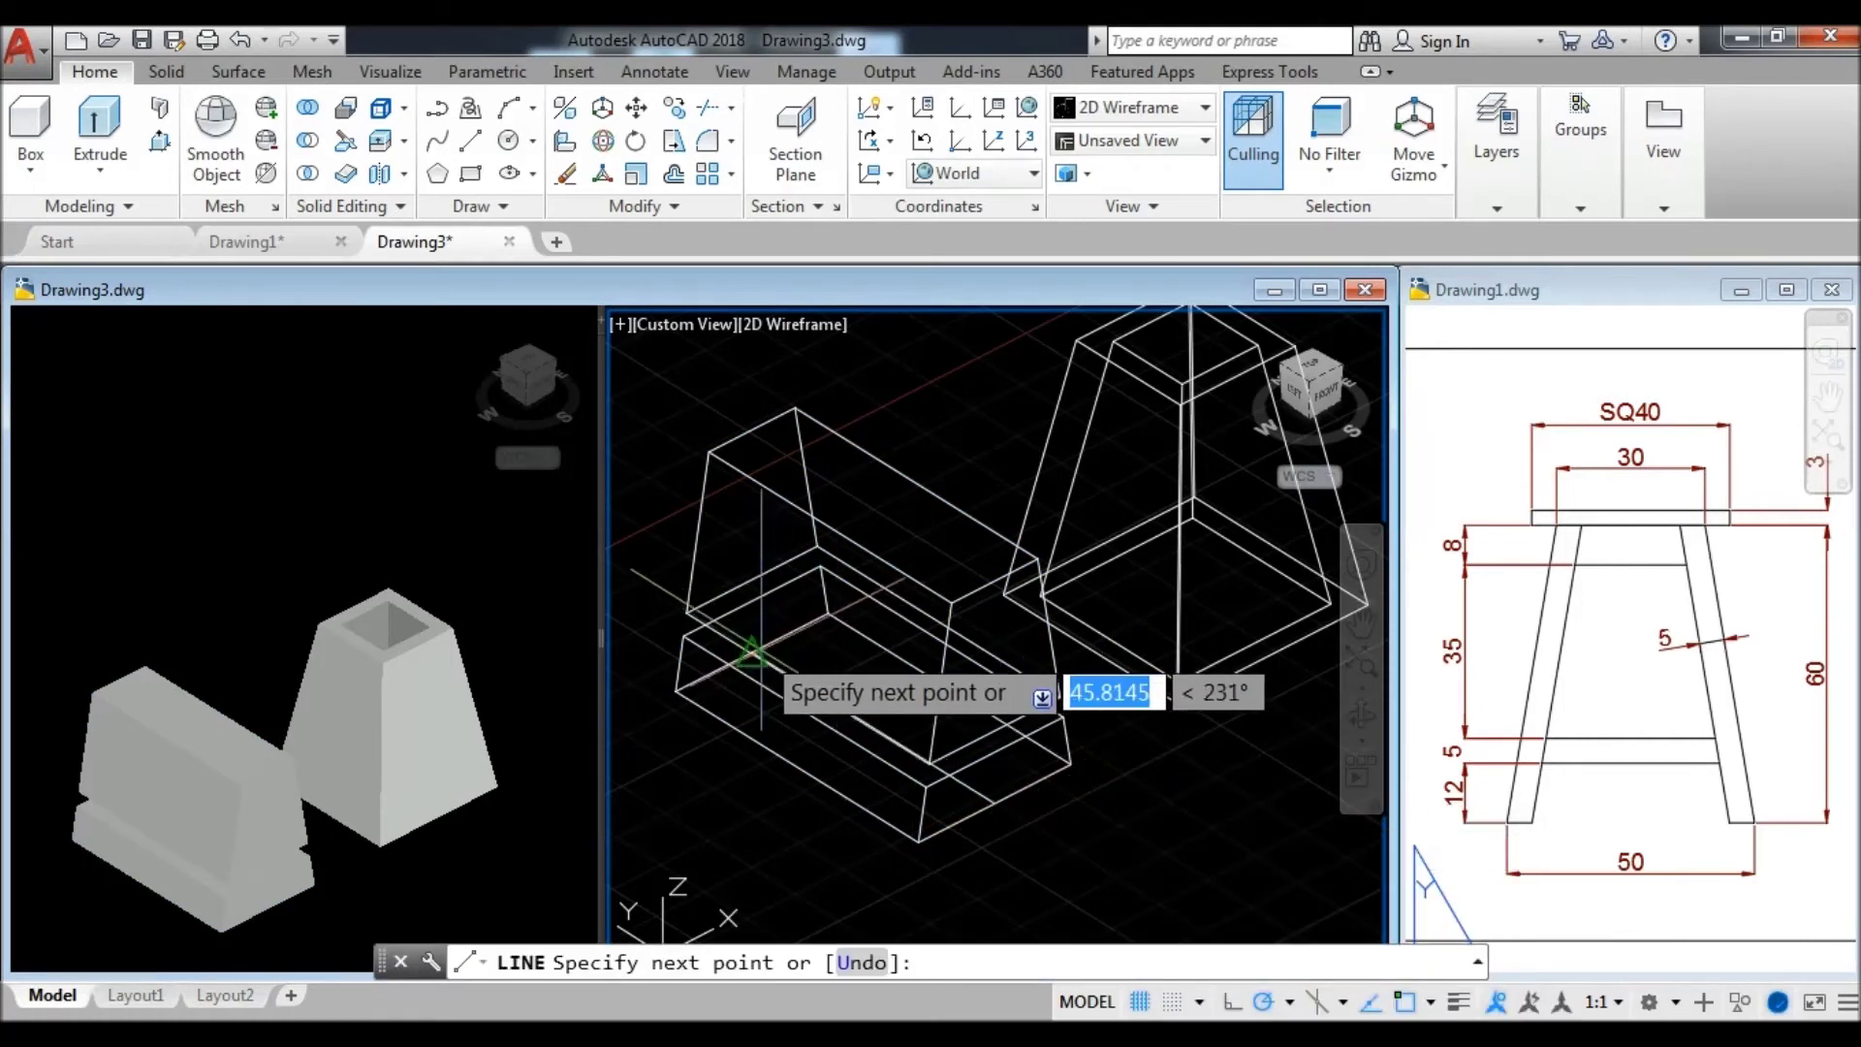
key("Escape")
middle_click_drag(785, 652, 1176, 715)
key("space")
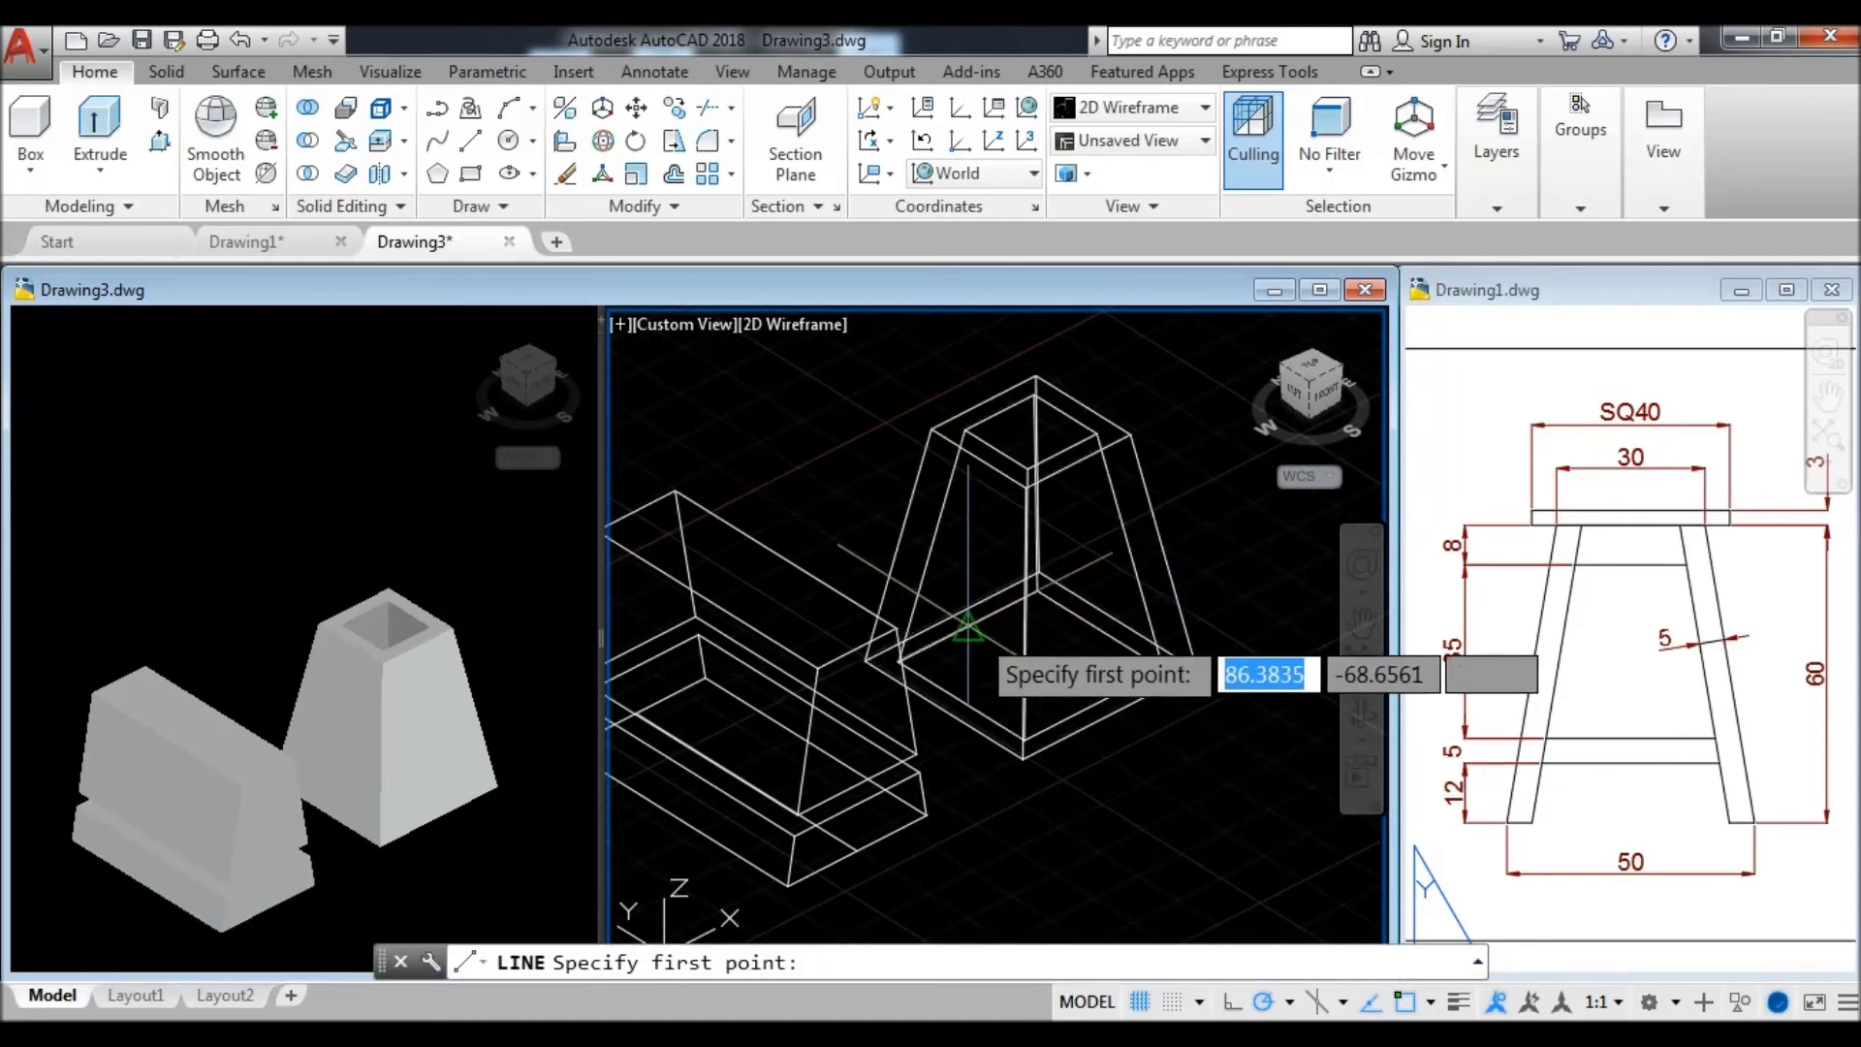
left_click(931, 642)
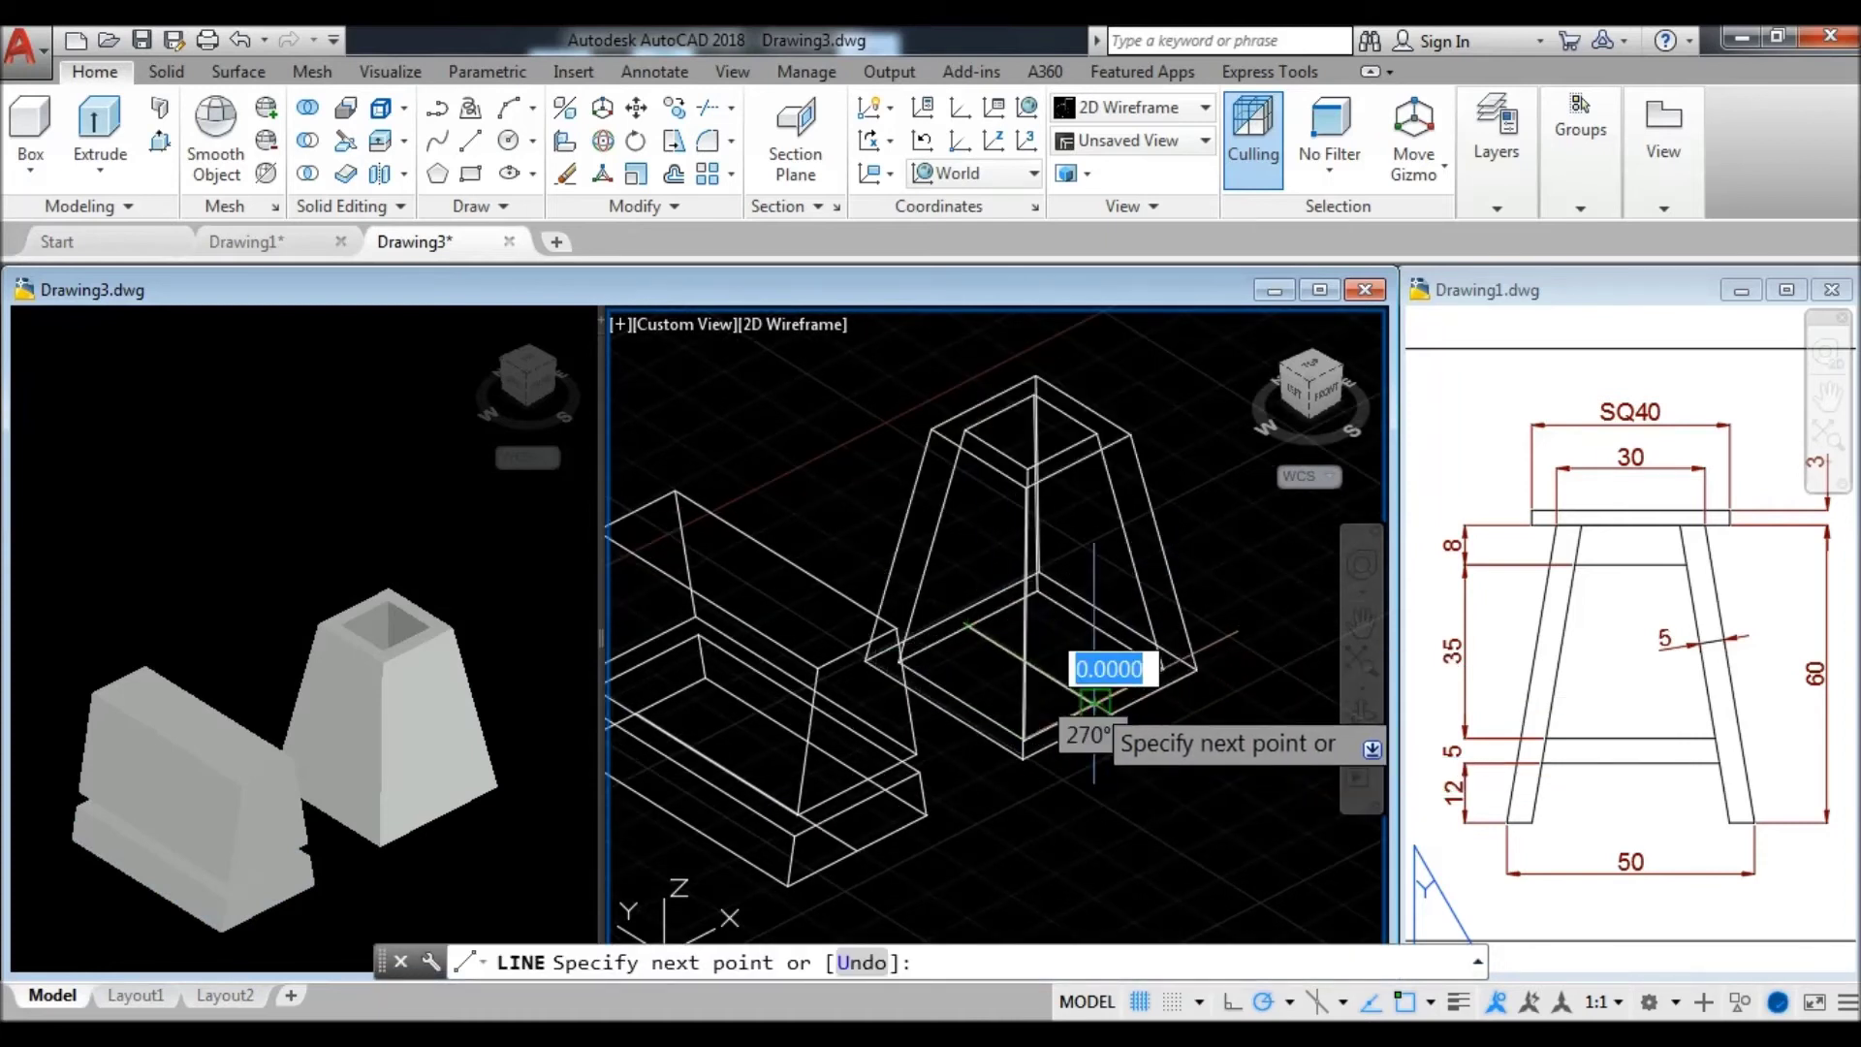
key("Escape")
scroll(1139, 683, "down", 1)
middle_click_drag(1147, 684, 1156, 651)
left_click(962, 691)
left_click(977, 706)
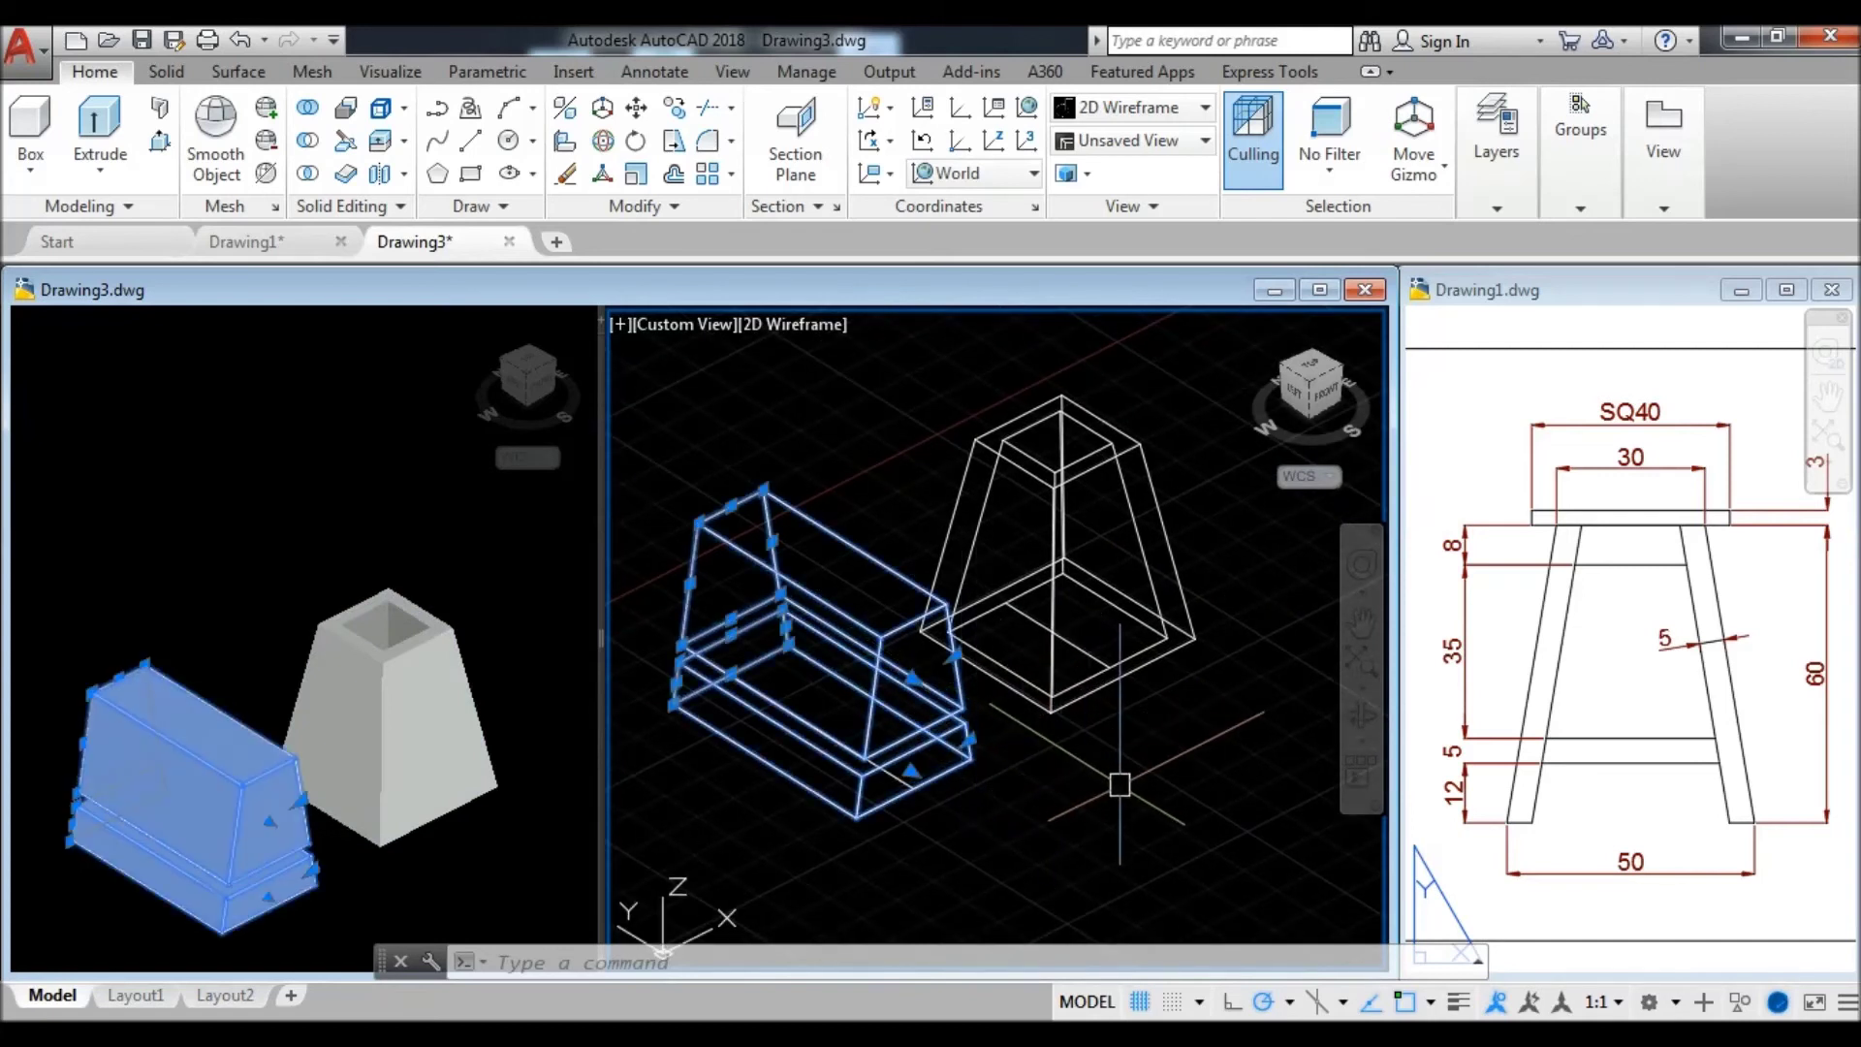
- Move the block and slab from the slab edge midpoint to the frustum's side midpoint
type("m")
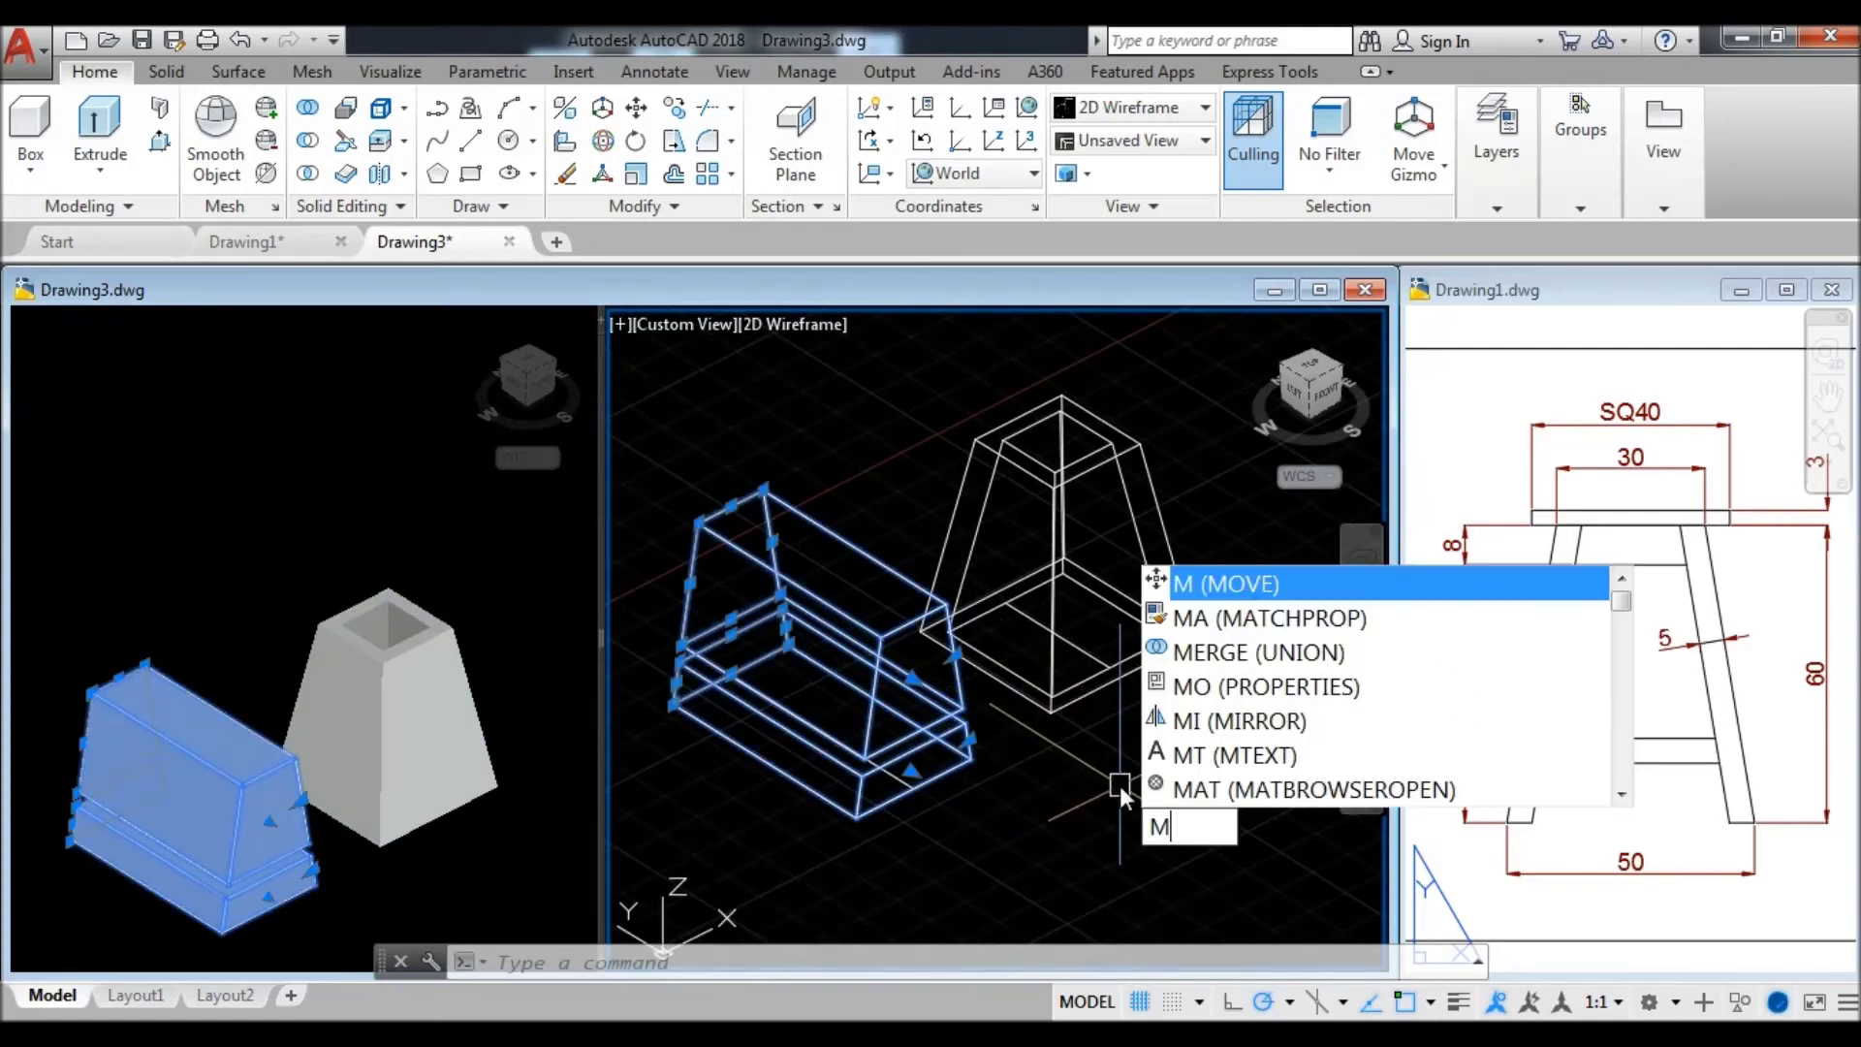
key("Return")
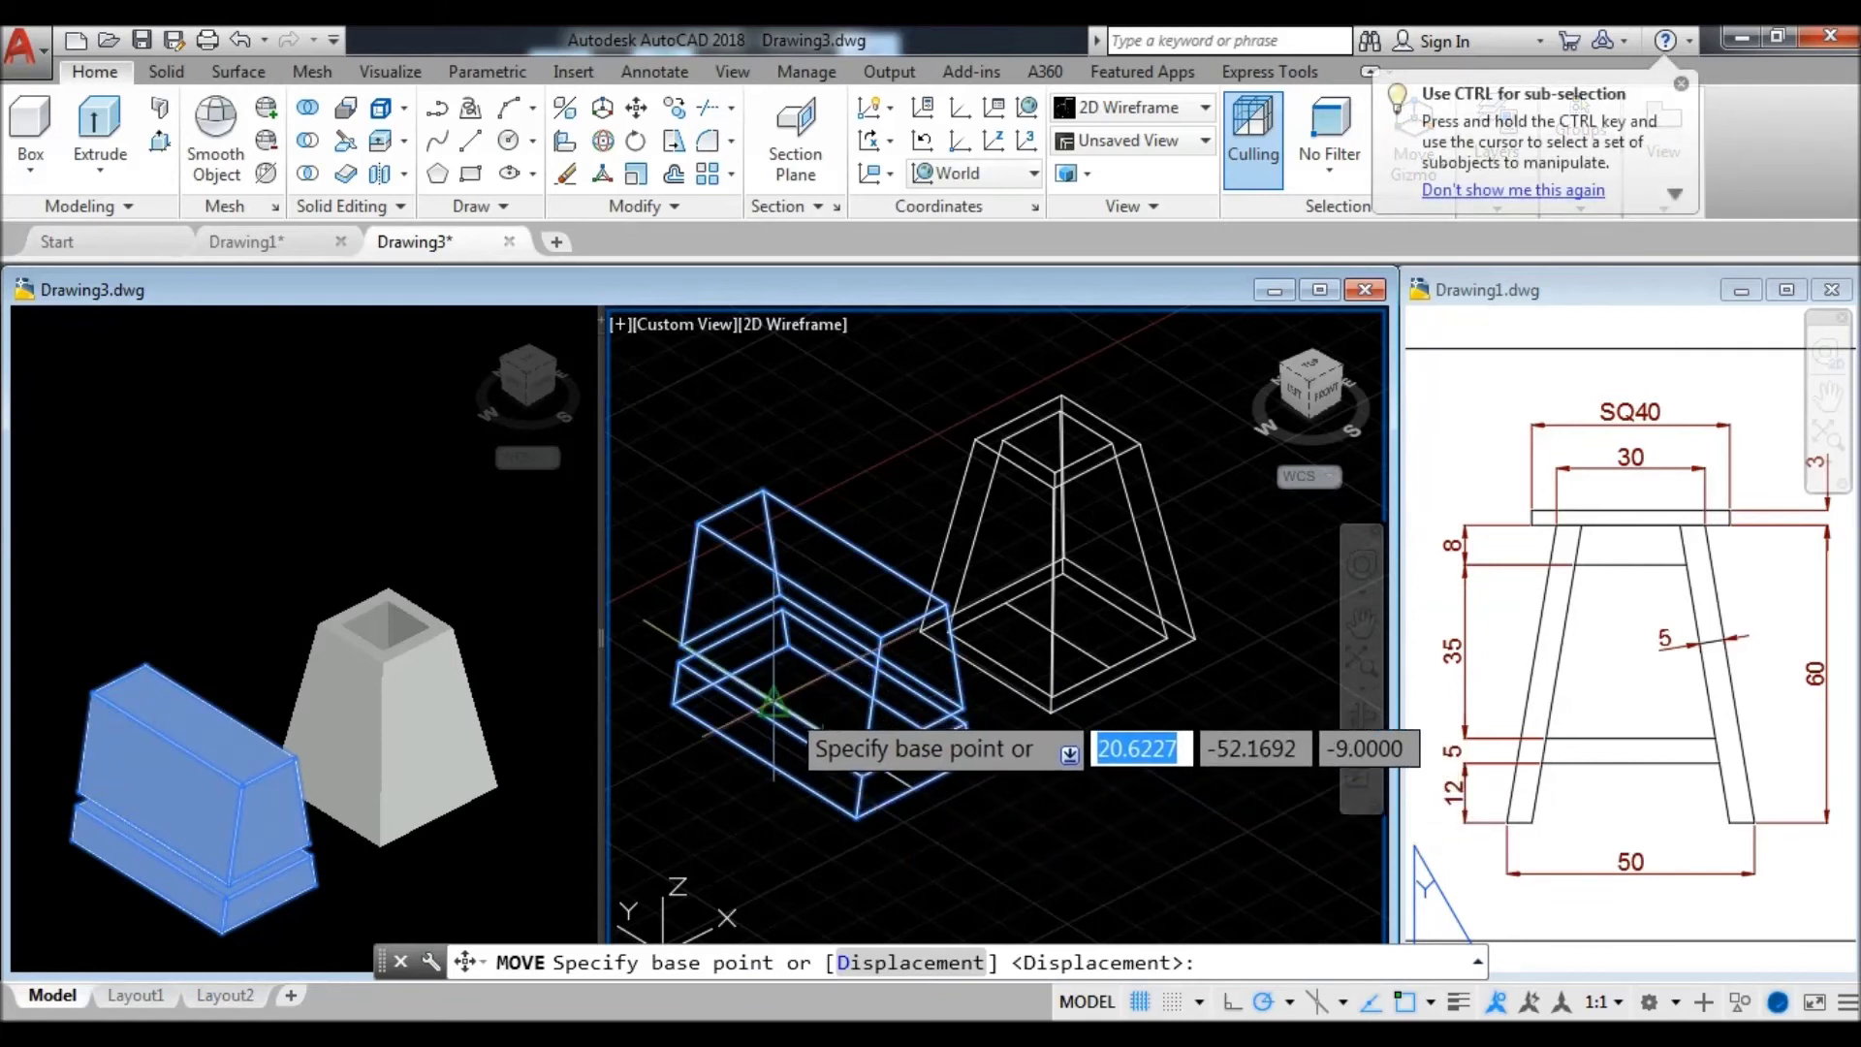
scroll(799, 727, "up", 1)
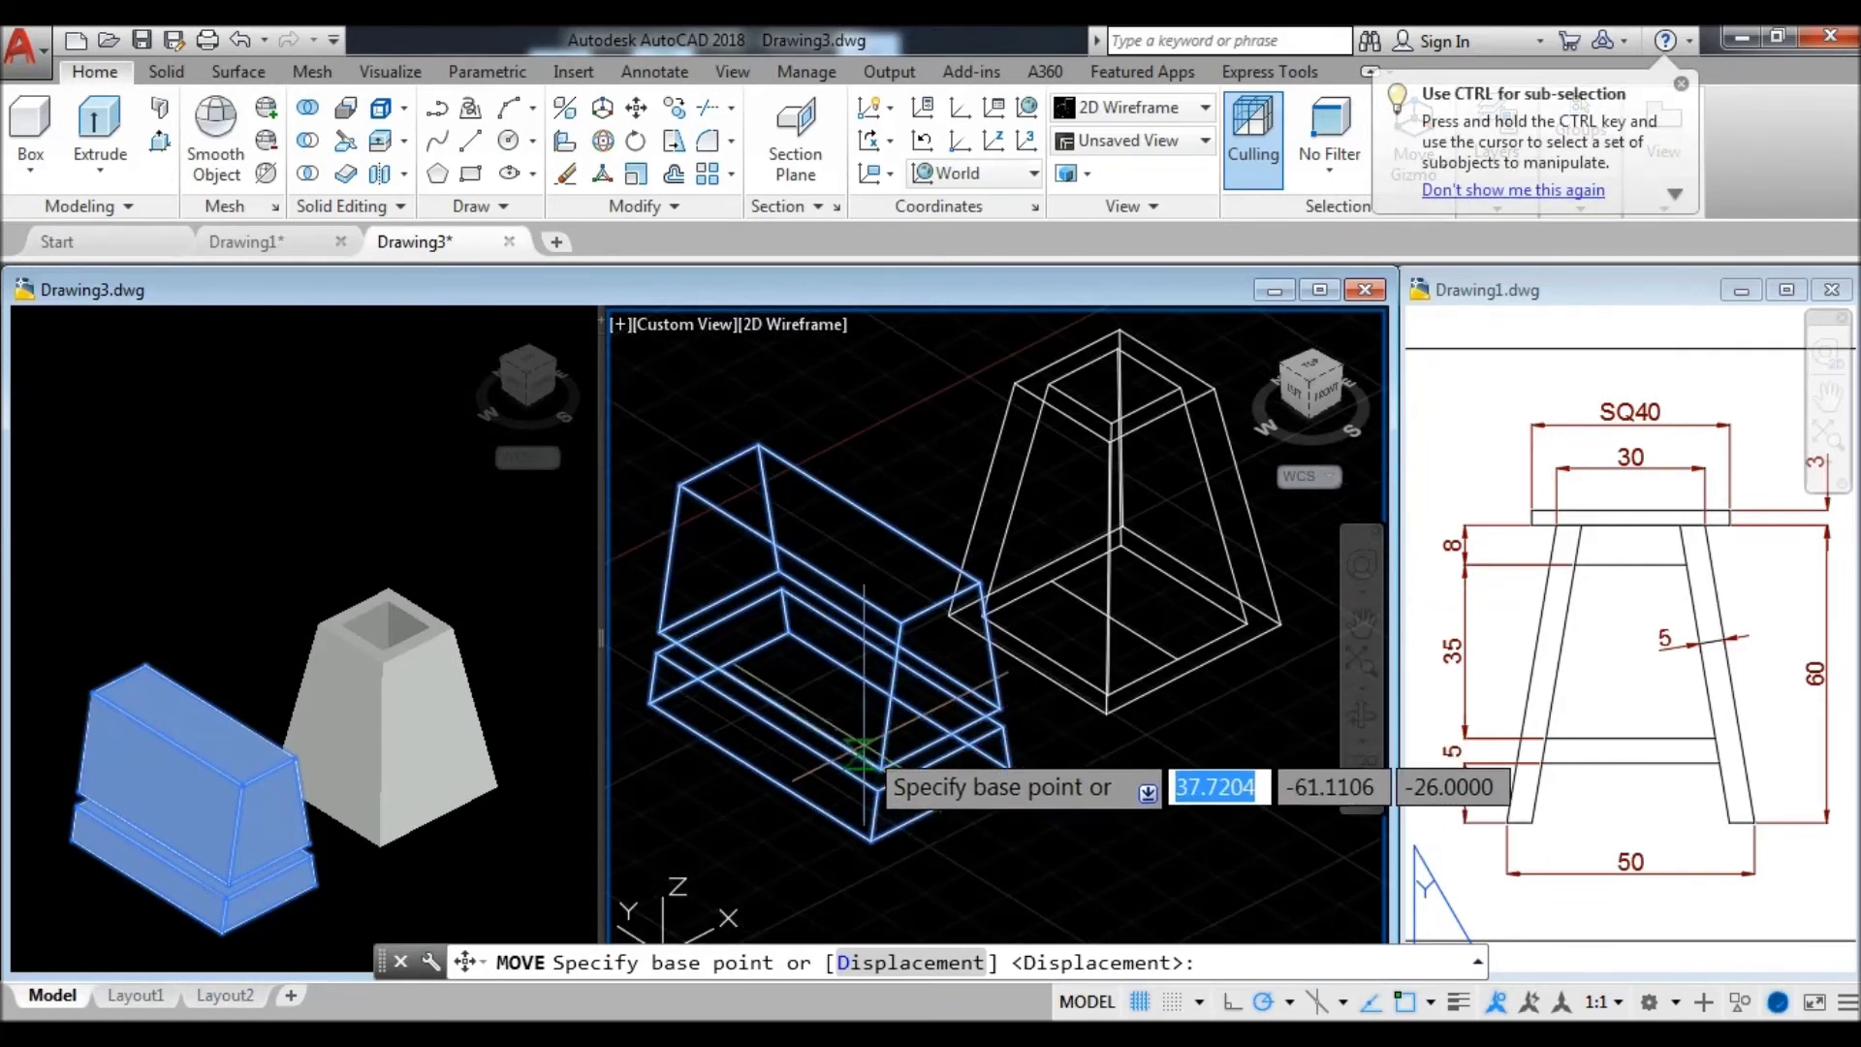
left_click(831, 737)
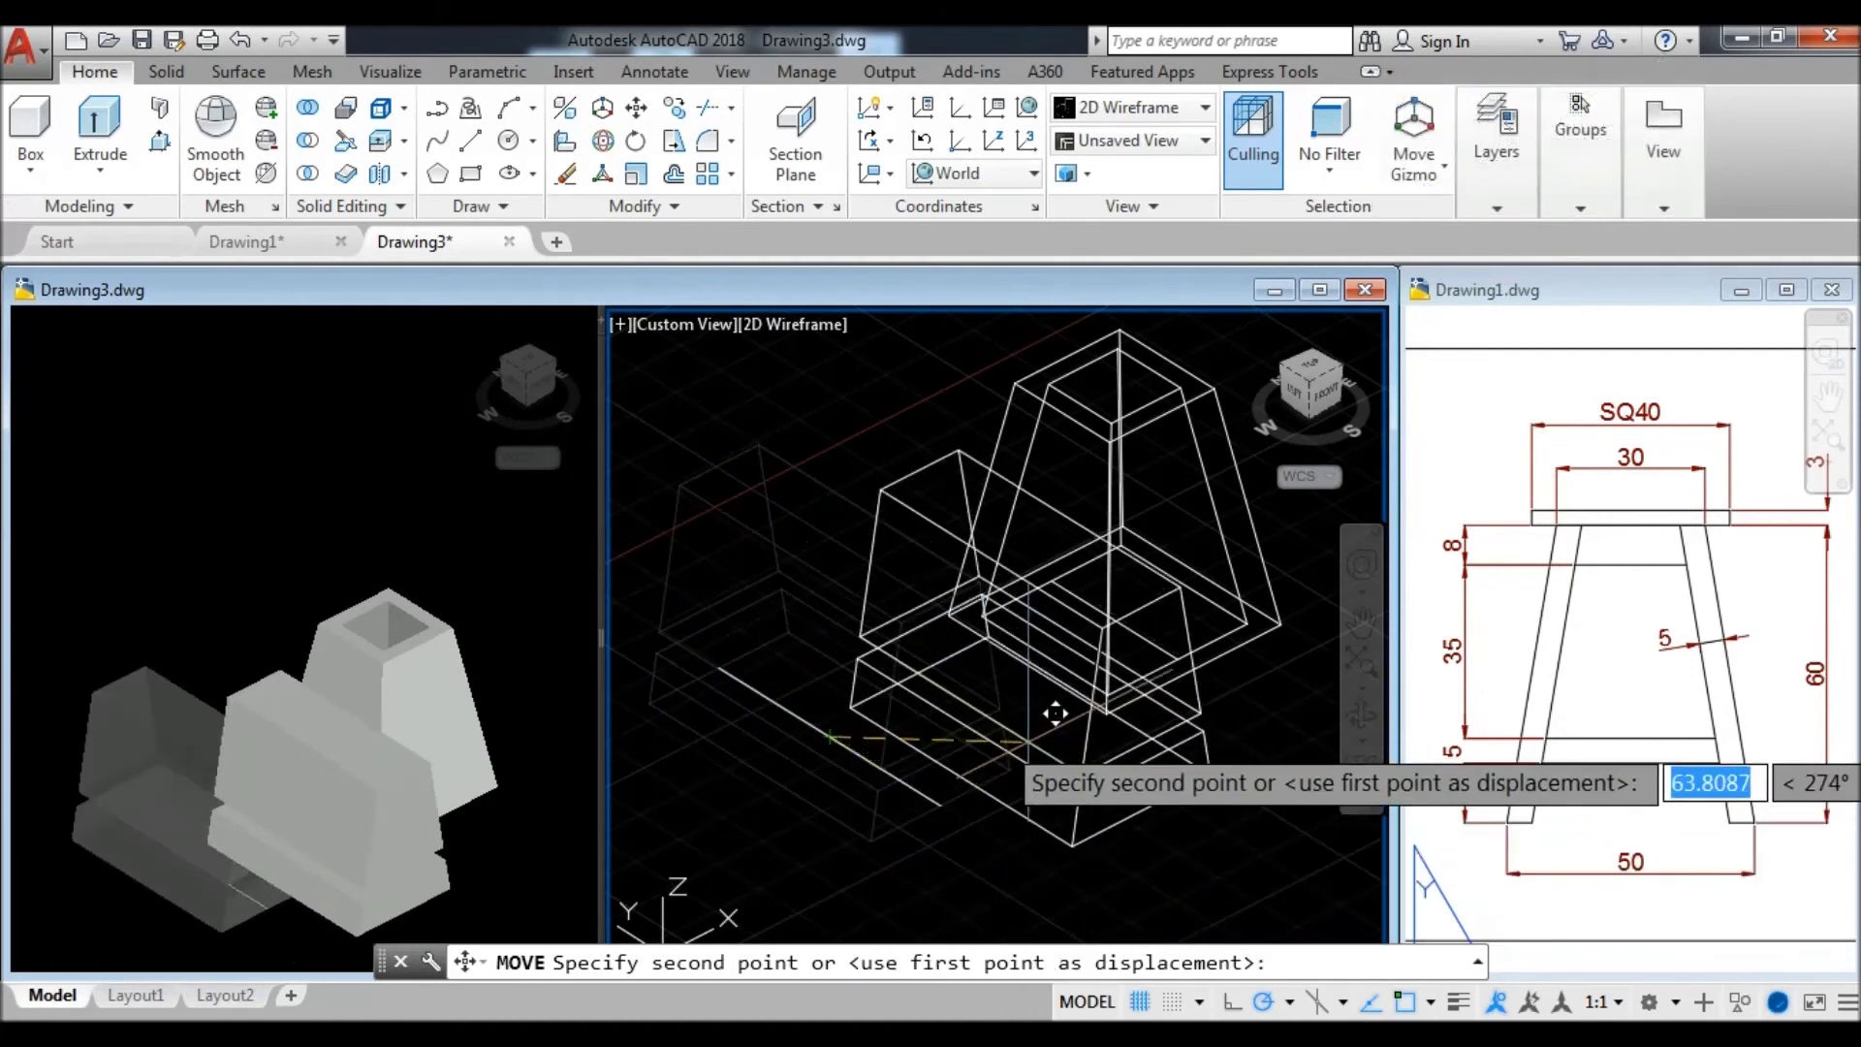
left_click(1017, 620)
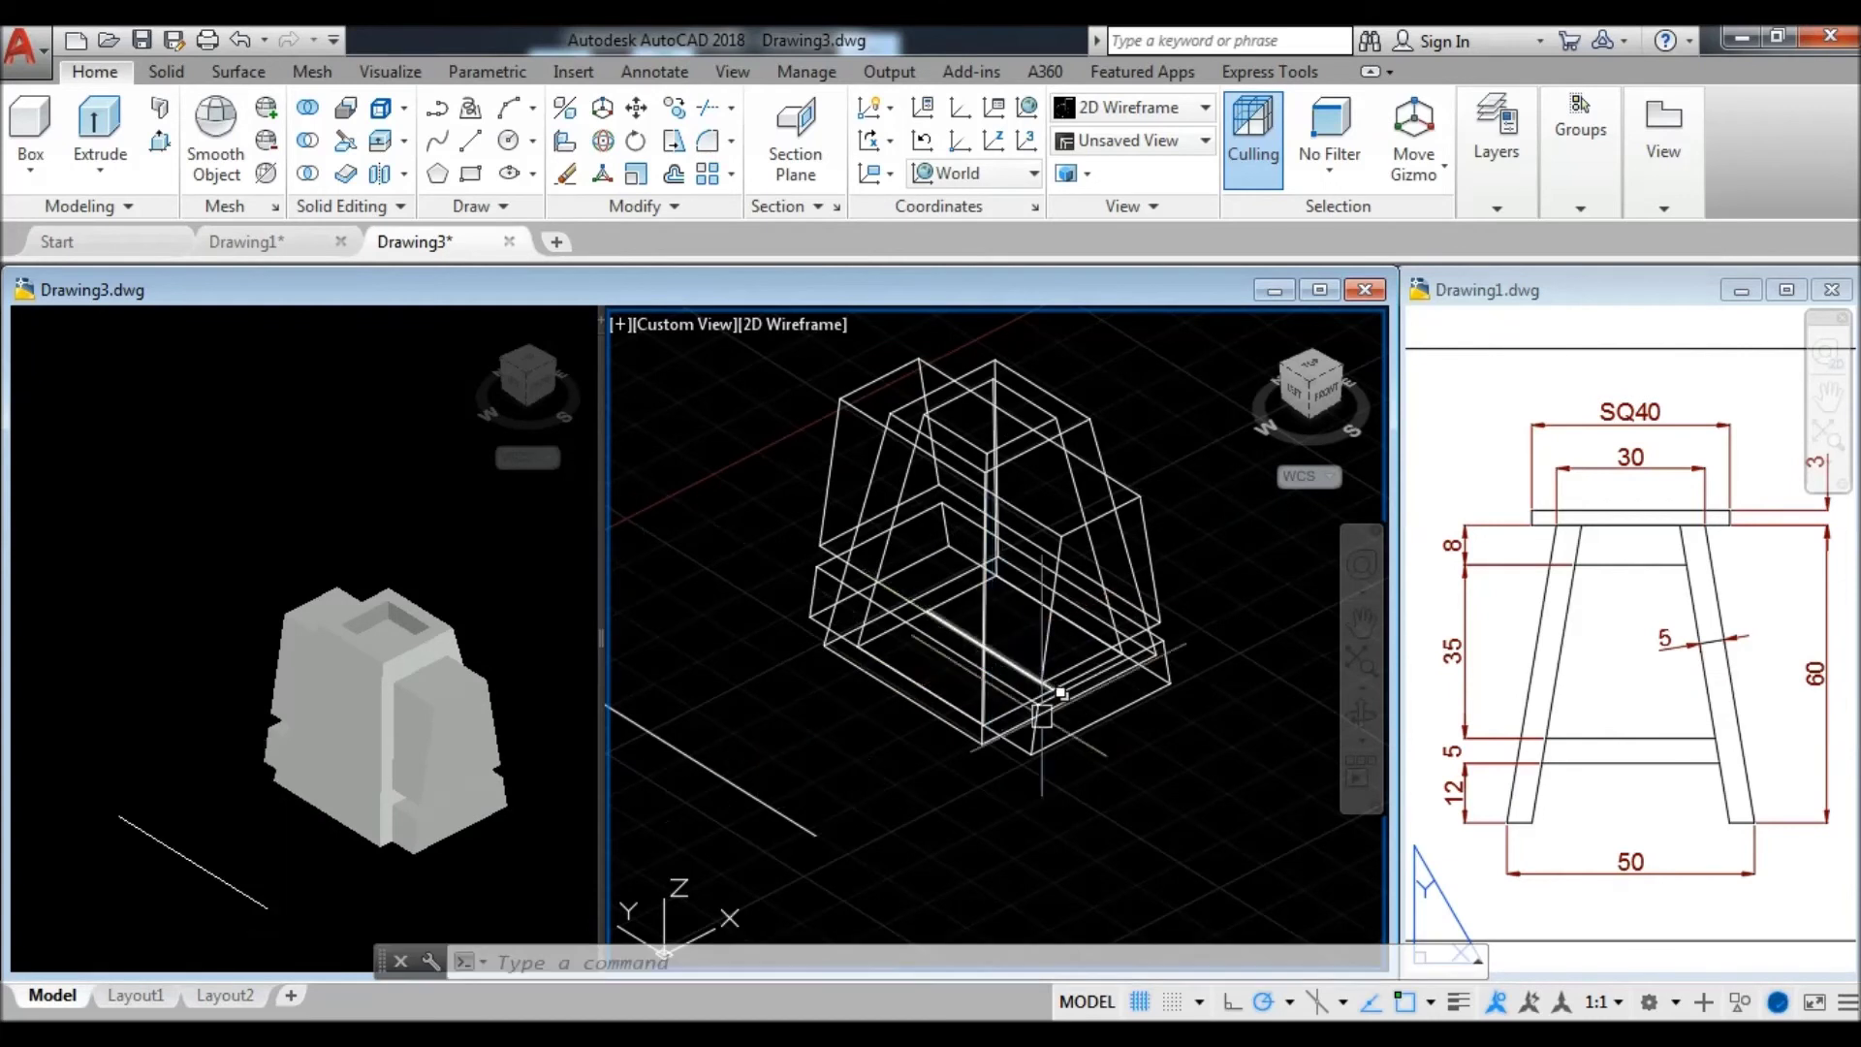
- Orbit the shaded view and adjust the wireframe view to inspect the assembly
left_click(545, 869)
middle_click_drag(415, 752, 411, 752, "shift")
scroll(411, 752, "up", 2)
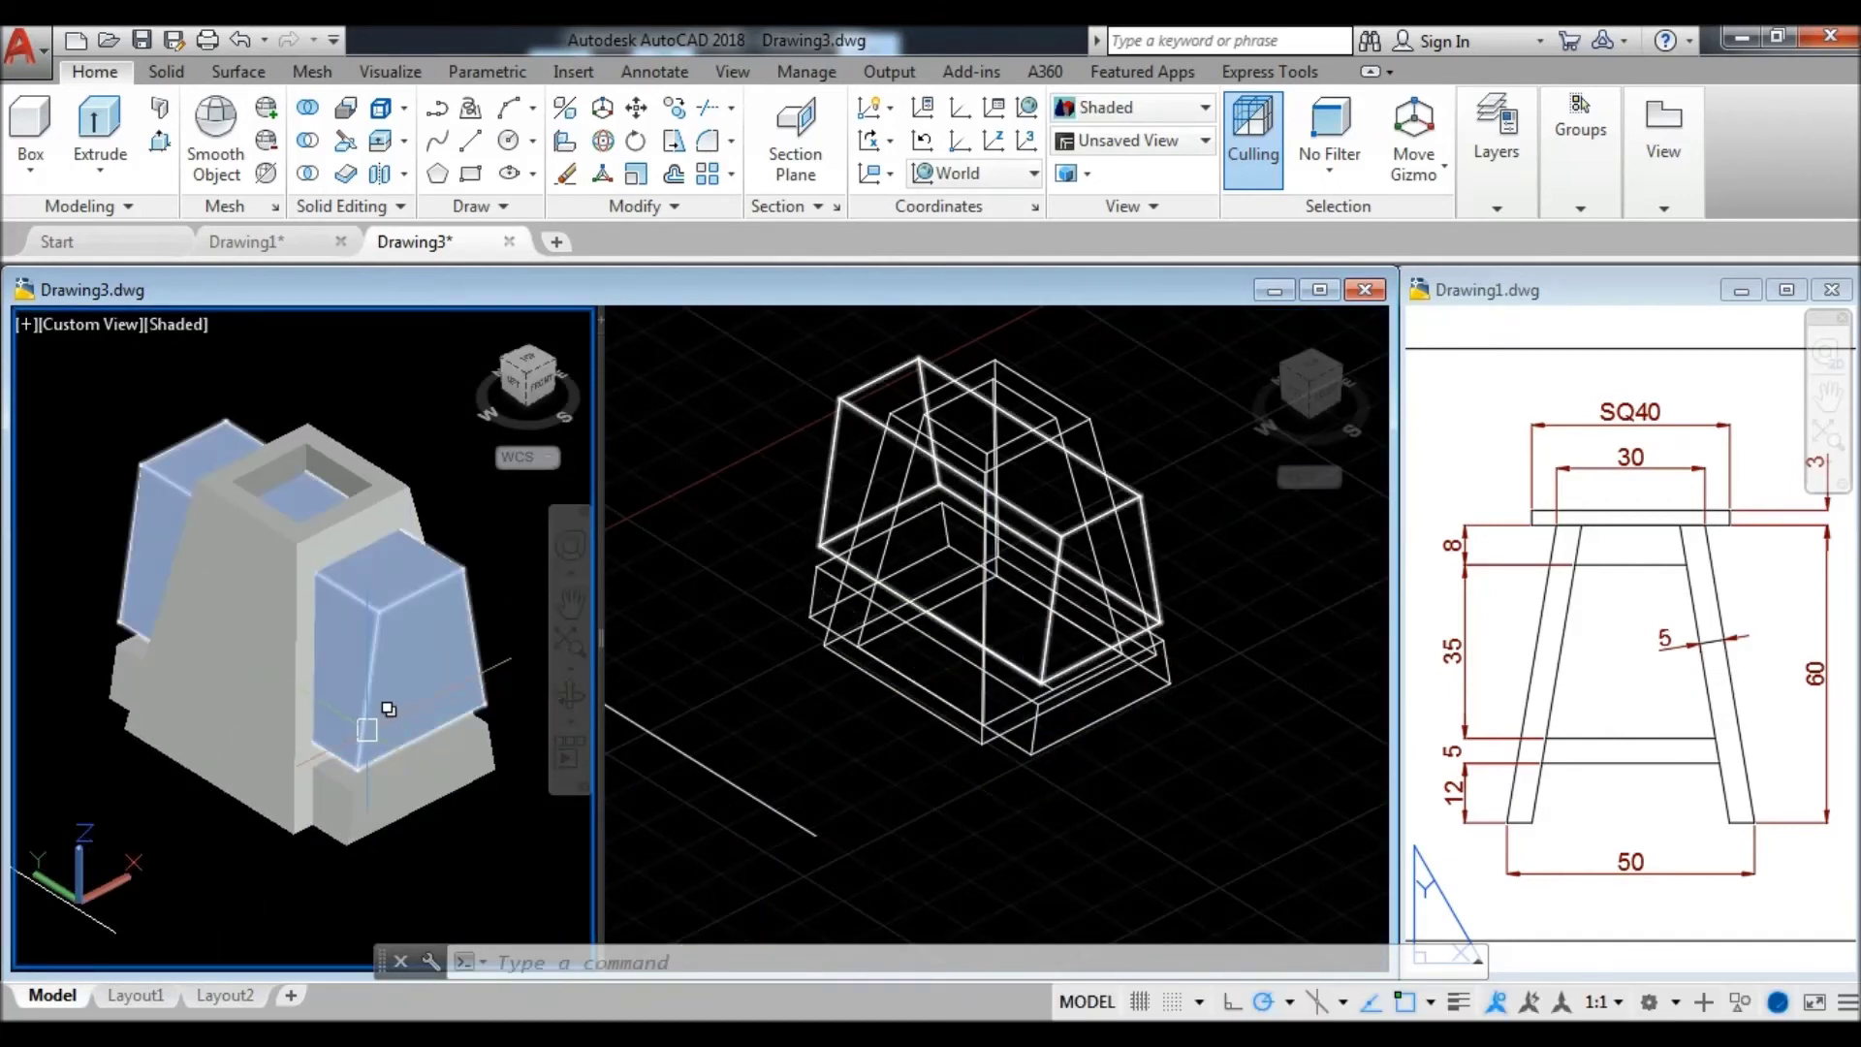
left_click(1122, 873)
middle_click_drag(1121, 872, 1091, 847)
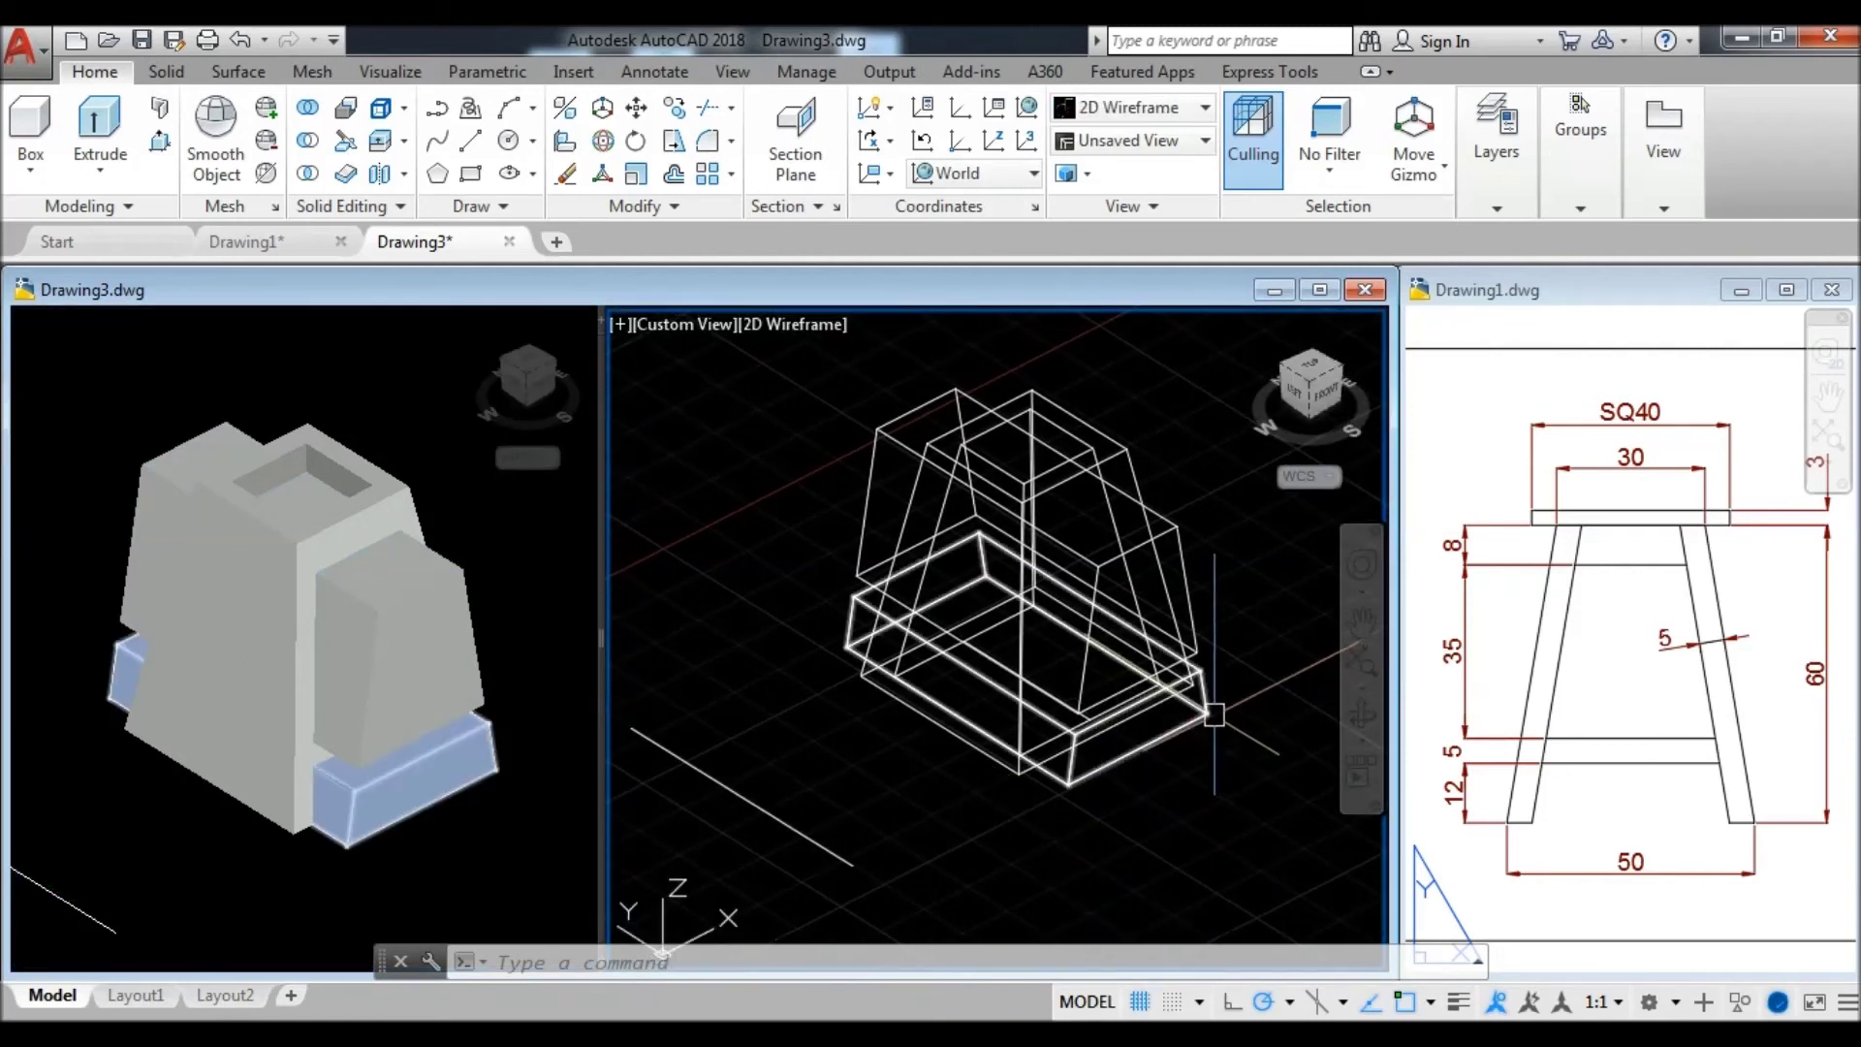
- Rotate a copy of the slab and side blocks 270° about the midpoint
left_click(1163, 734)
left_click(1190, 593)
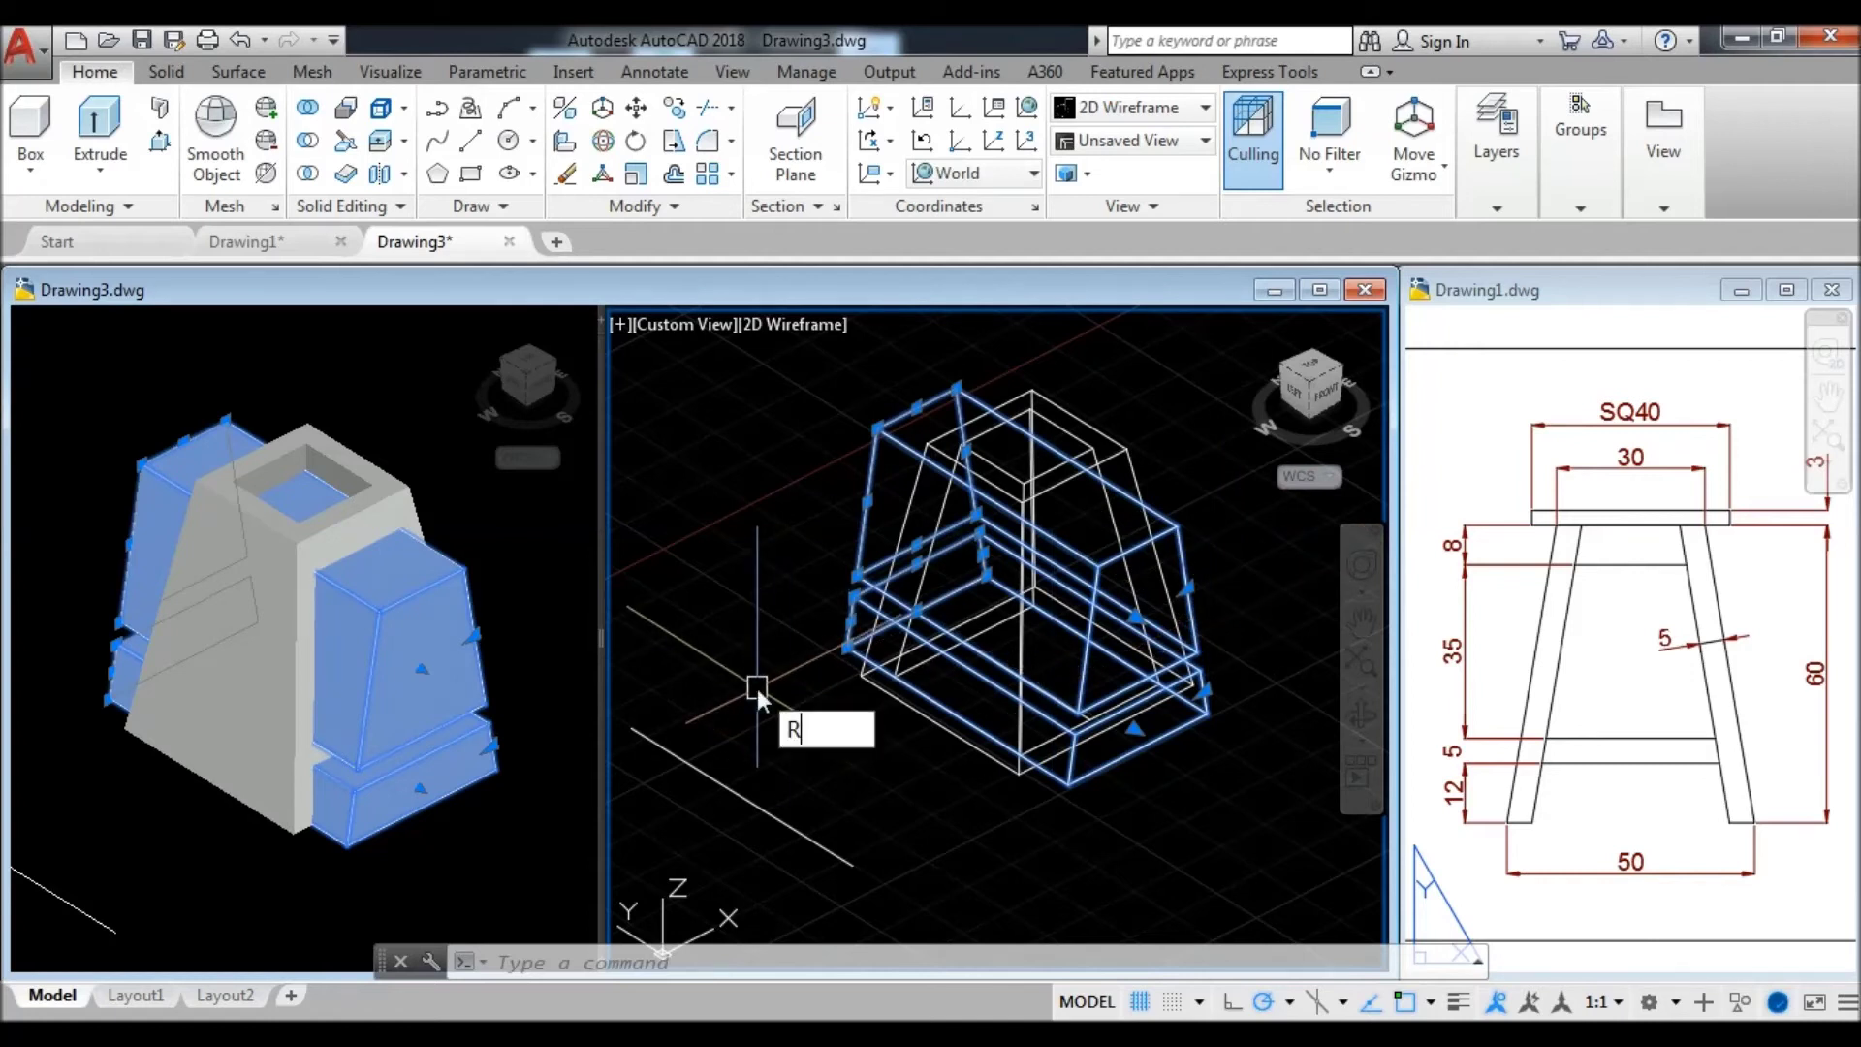
type("O")
key("Return")
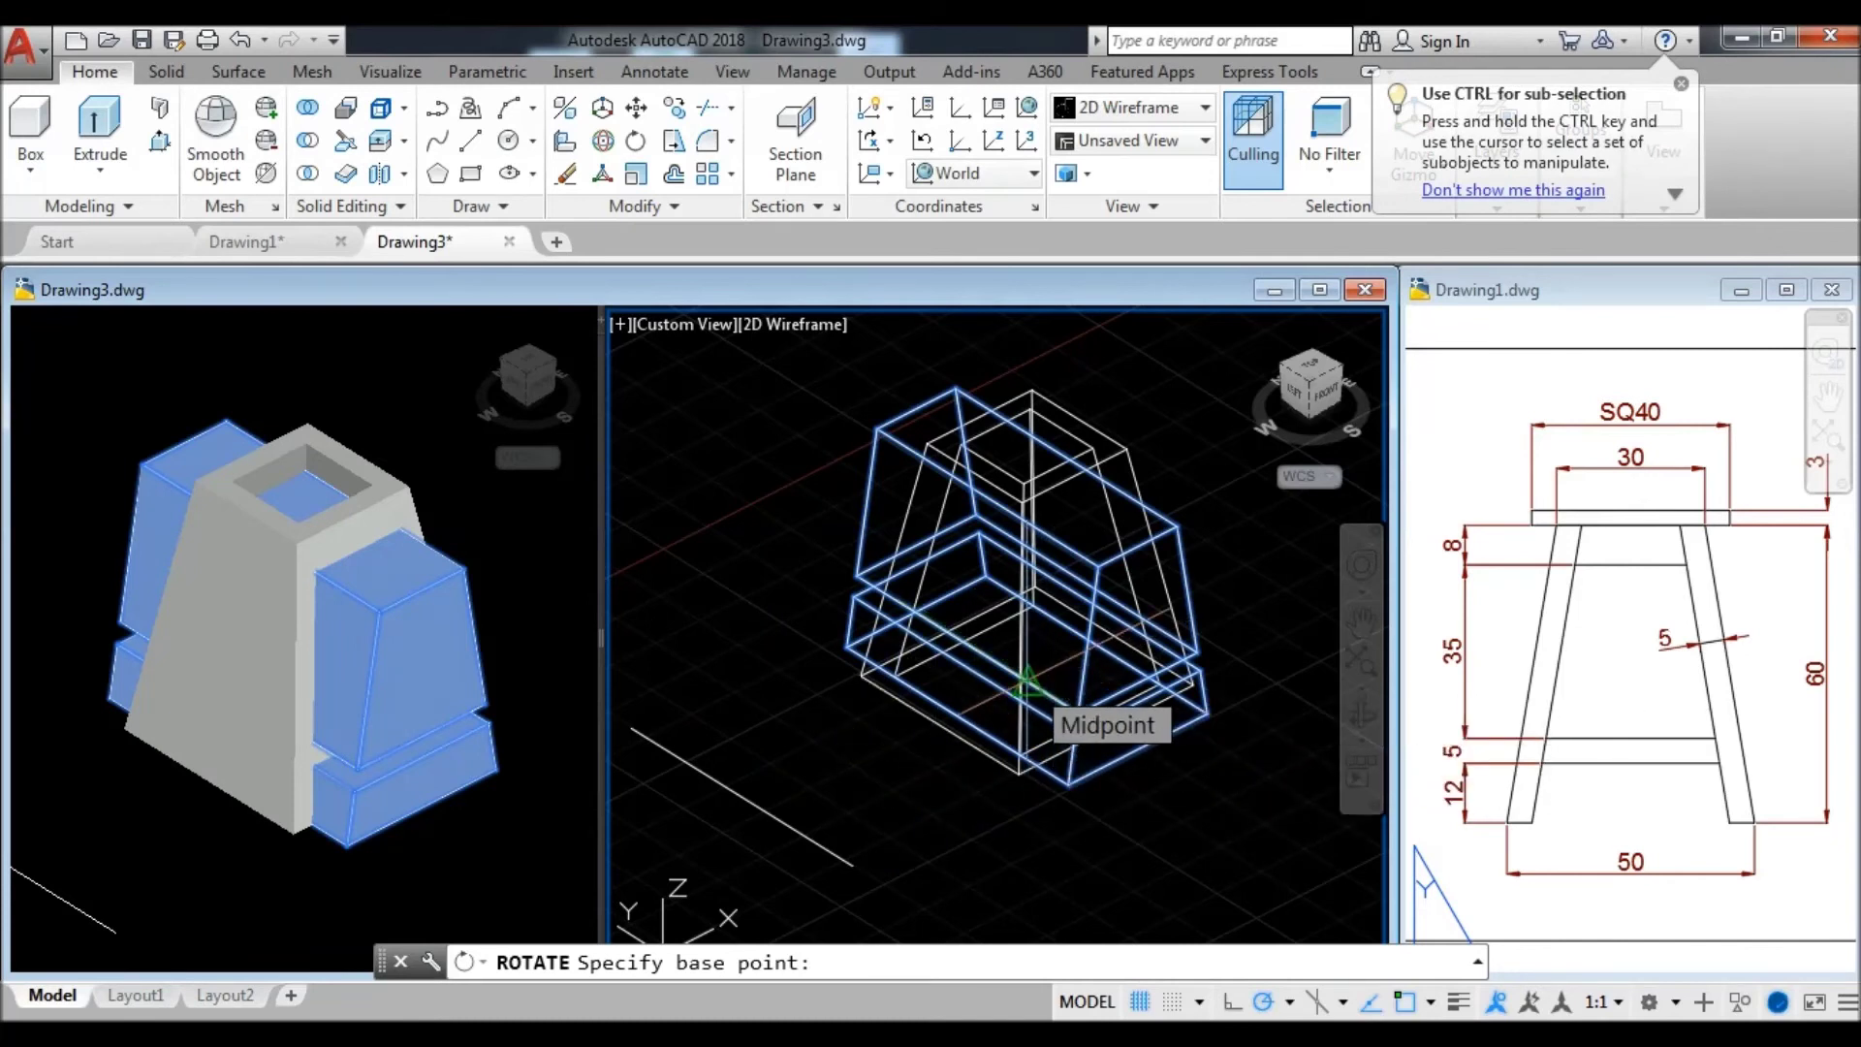
left_click(1028, 684)
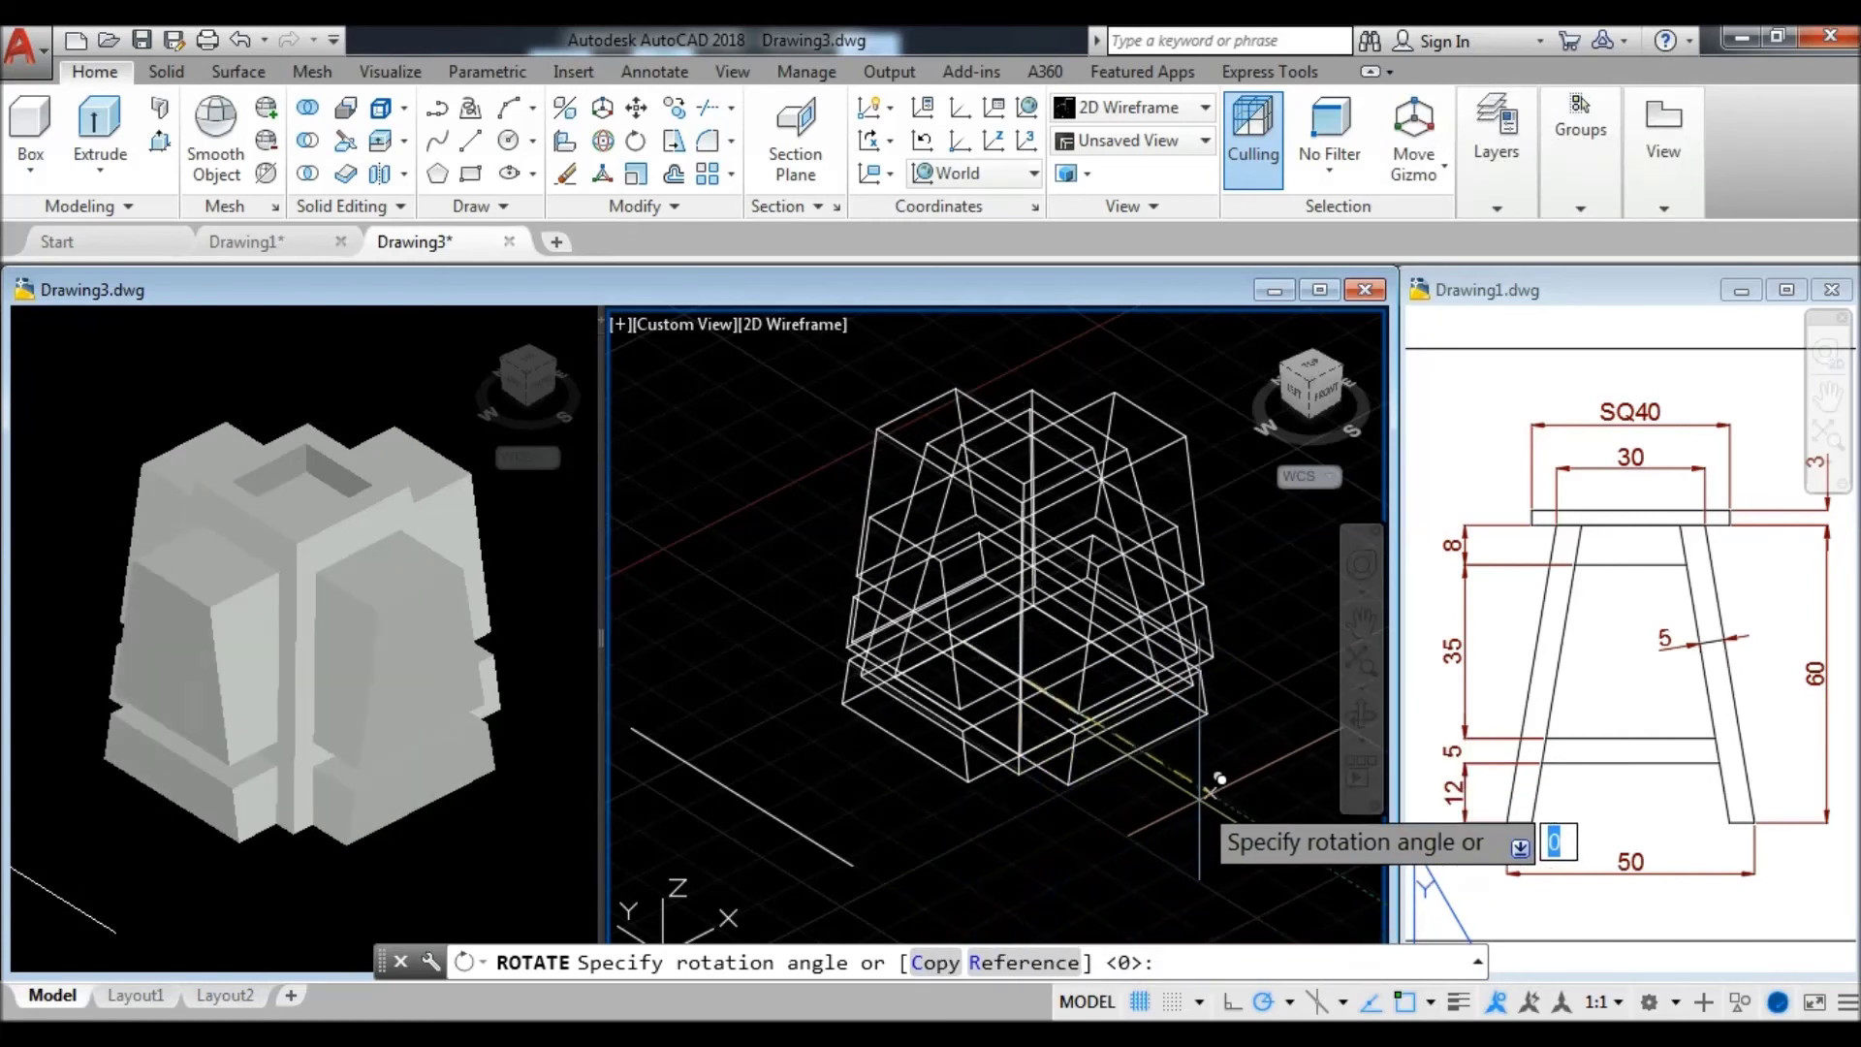
left_click(1238, 812)
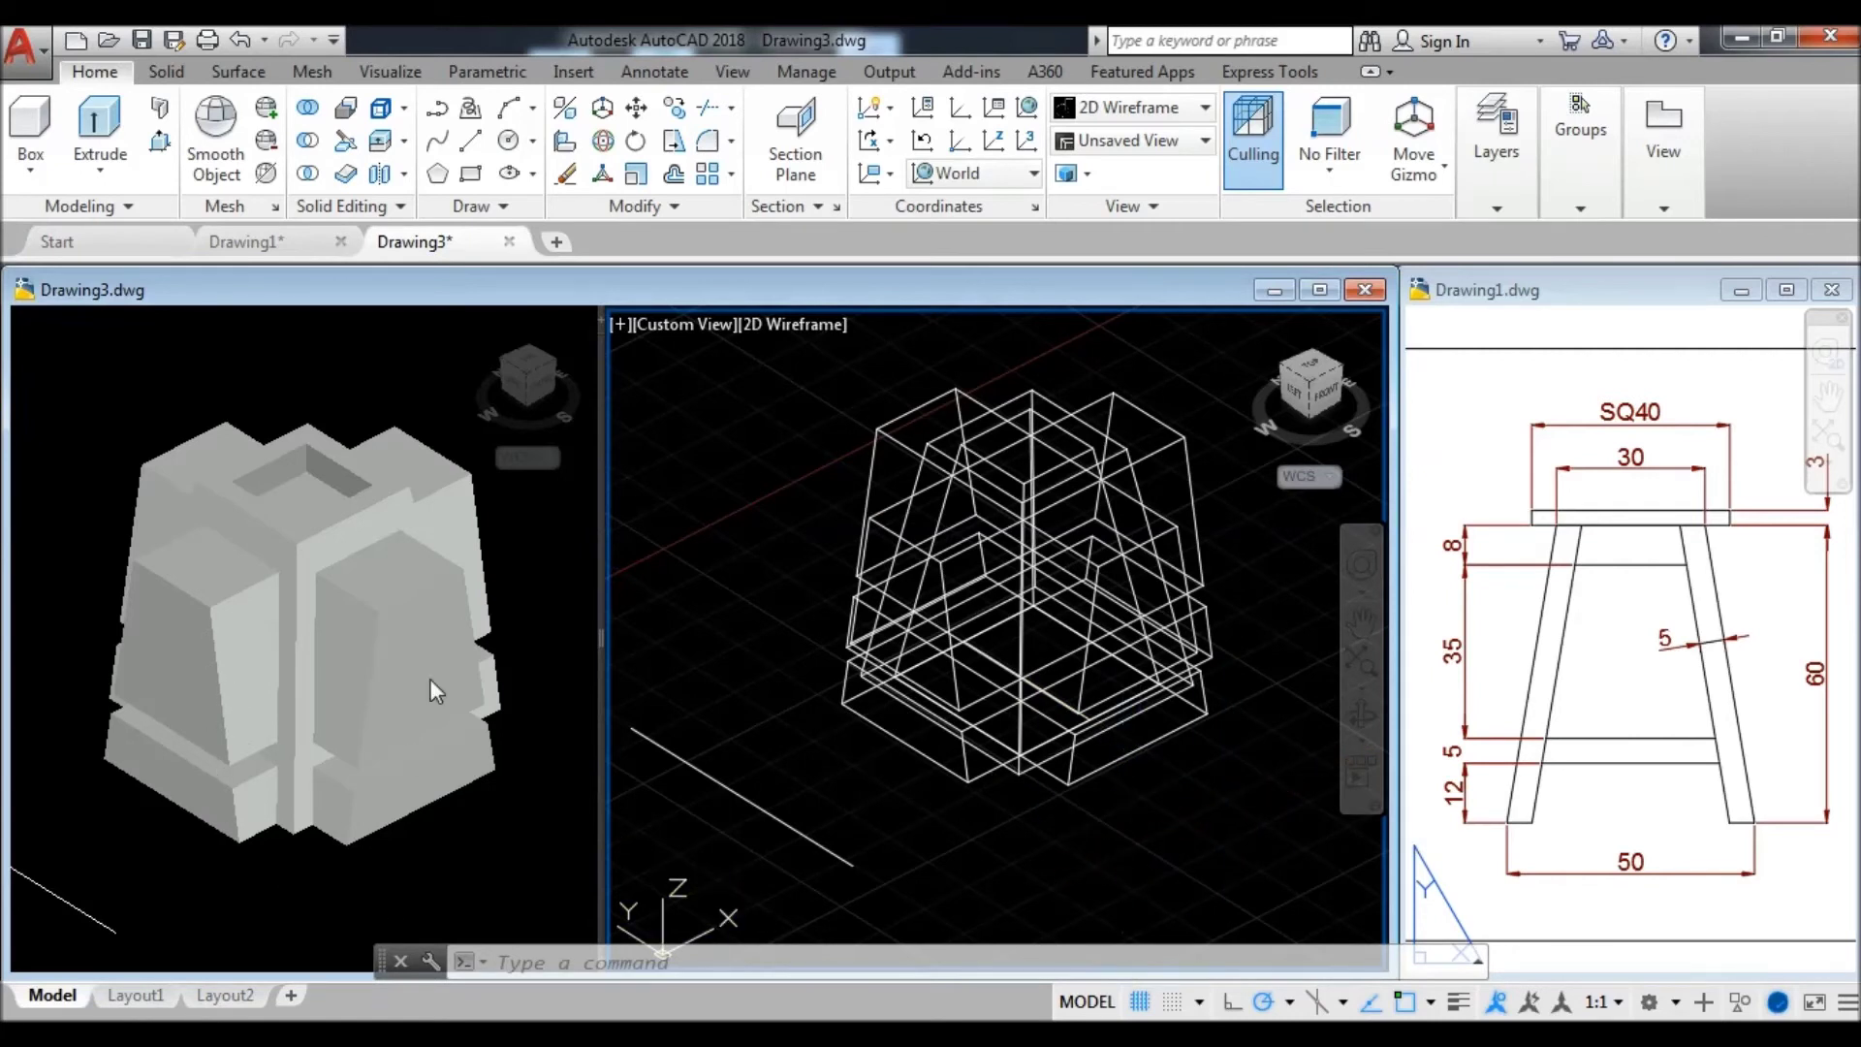
middle_click_drag(1109, 887, 1069, 919)
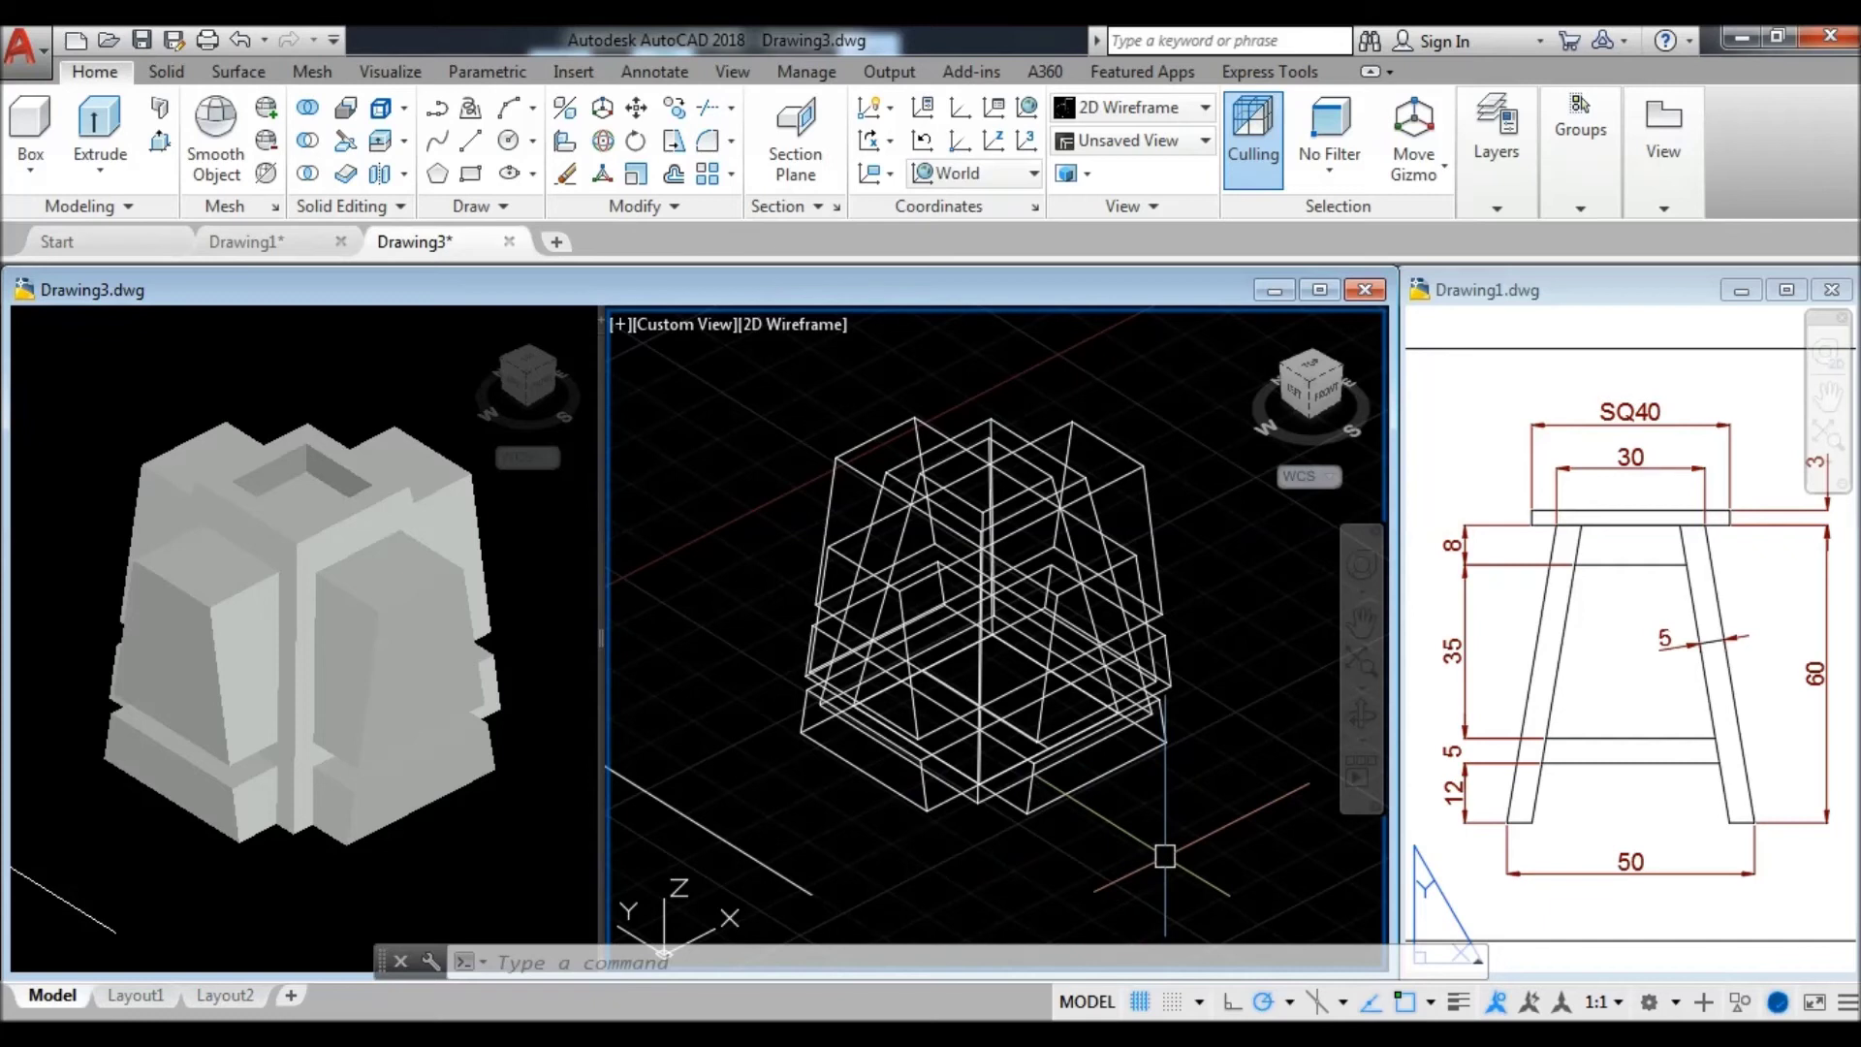
- Subtract the two outer blocks and the base block from the leg frame solid
type("SU")
key("Return")
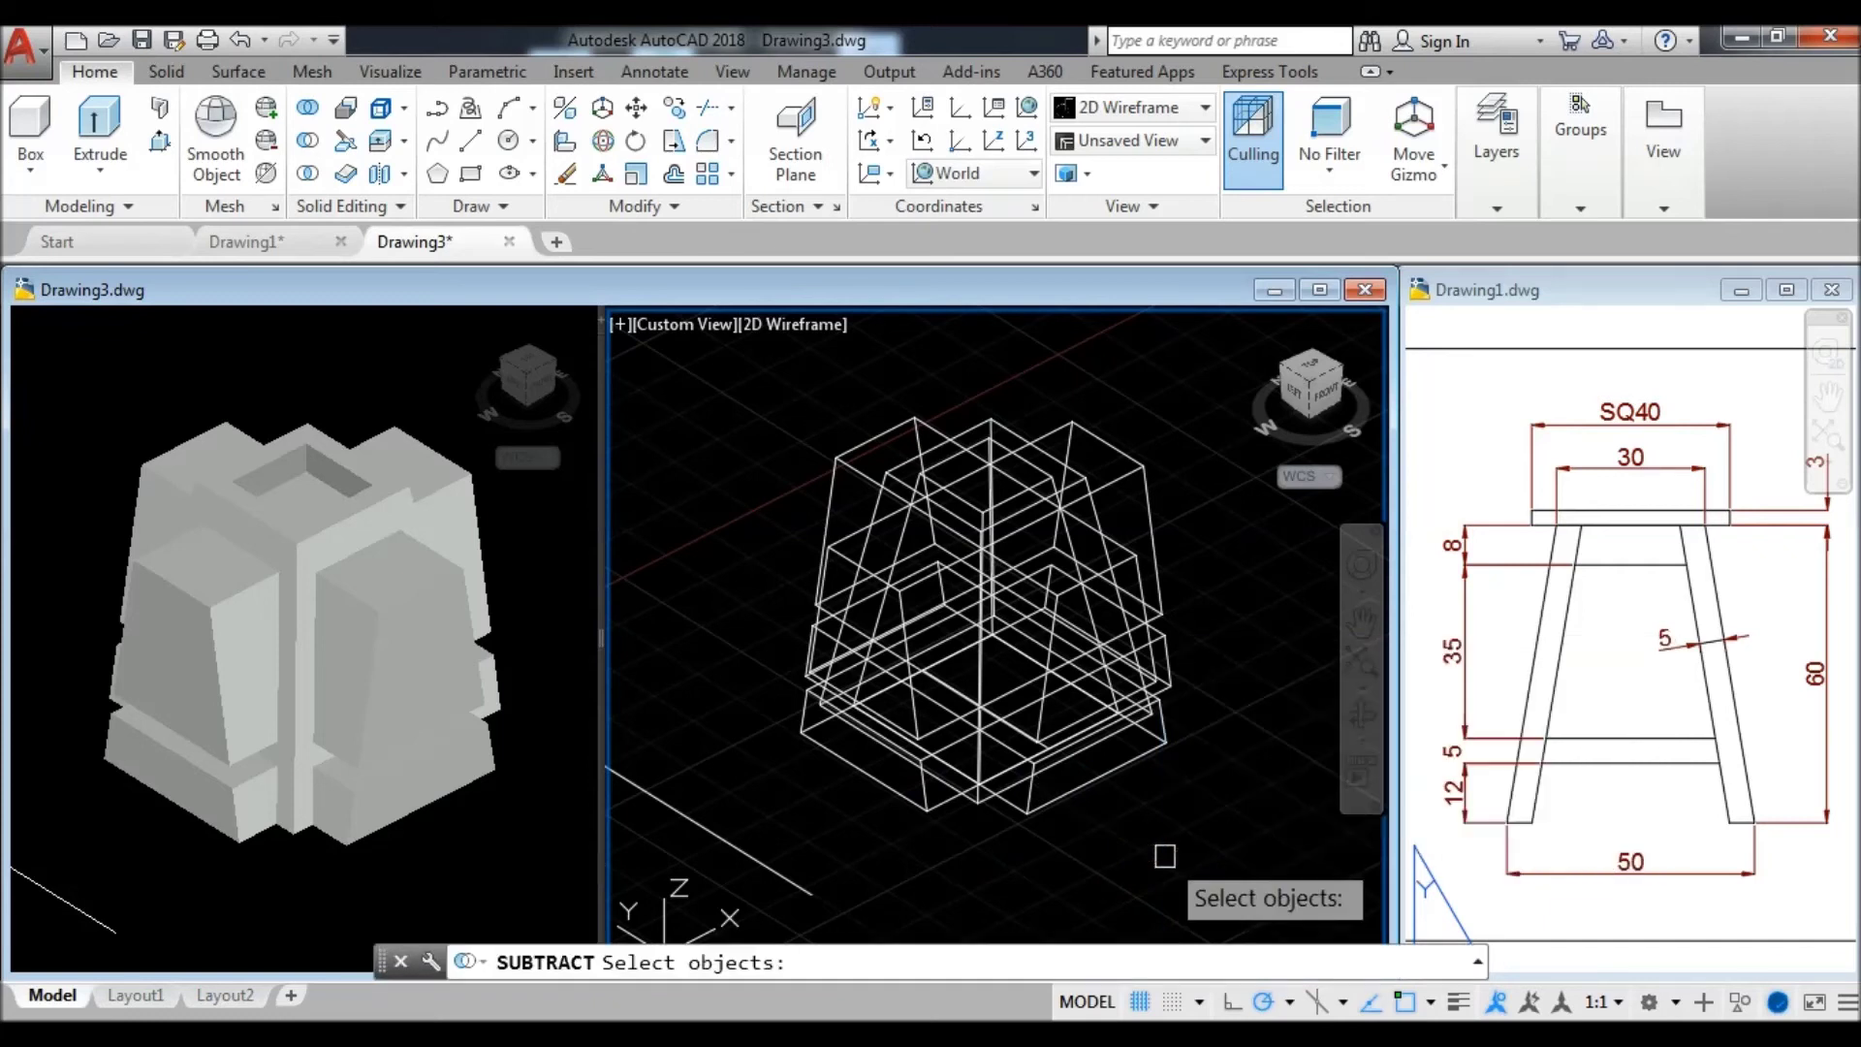
left_click(988, 418)
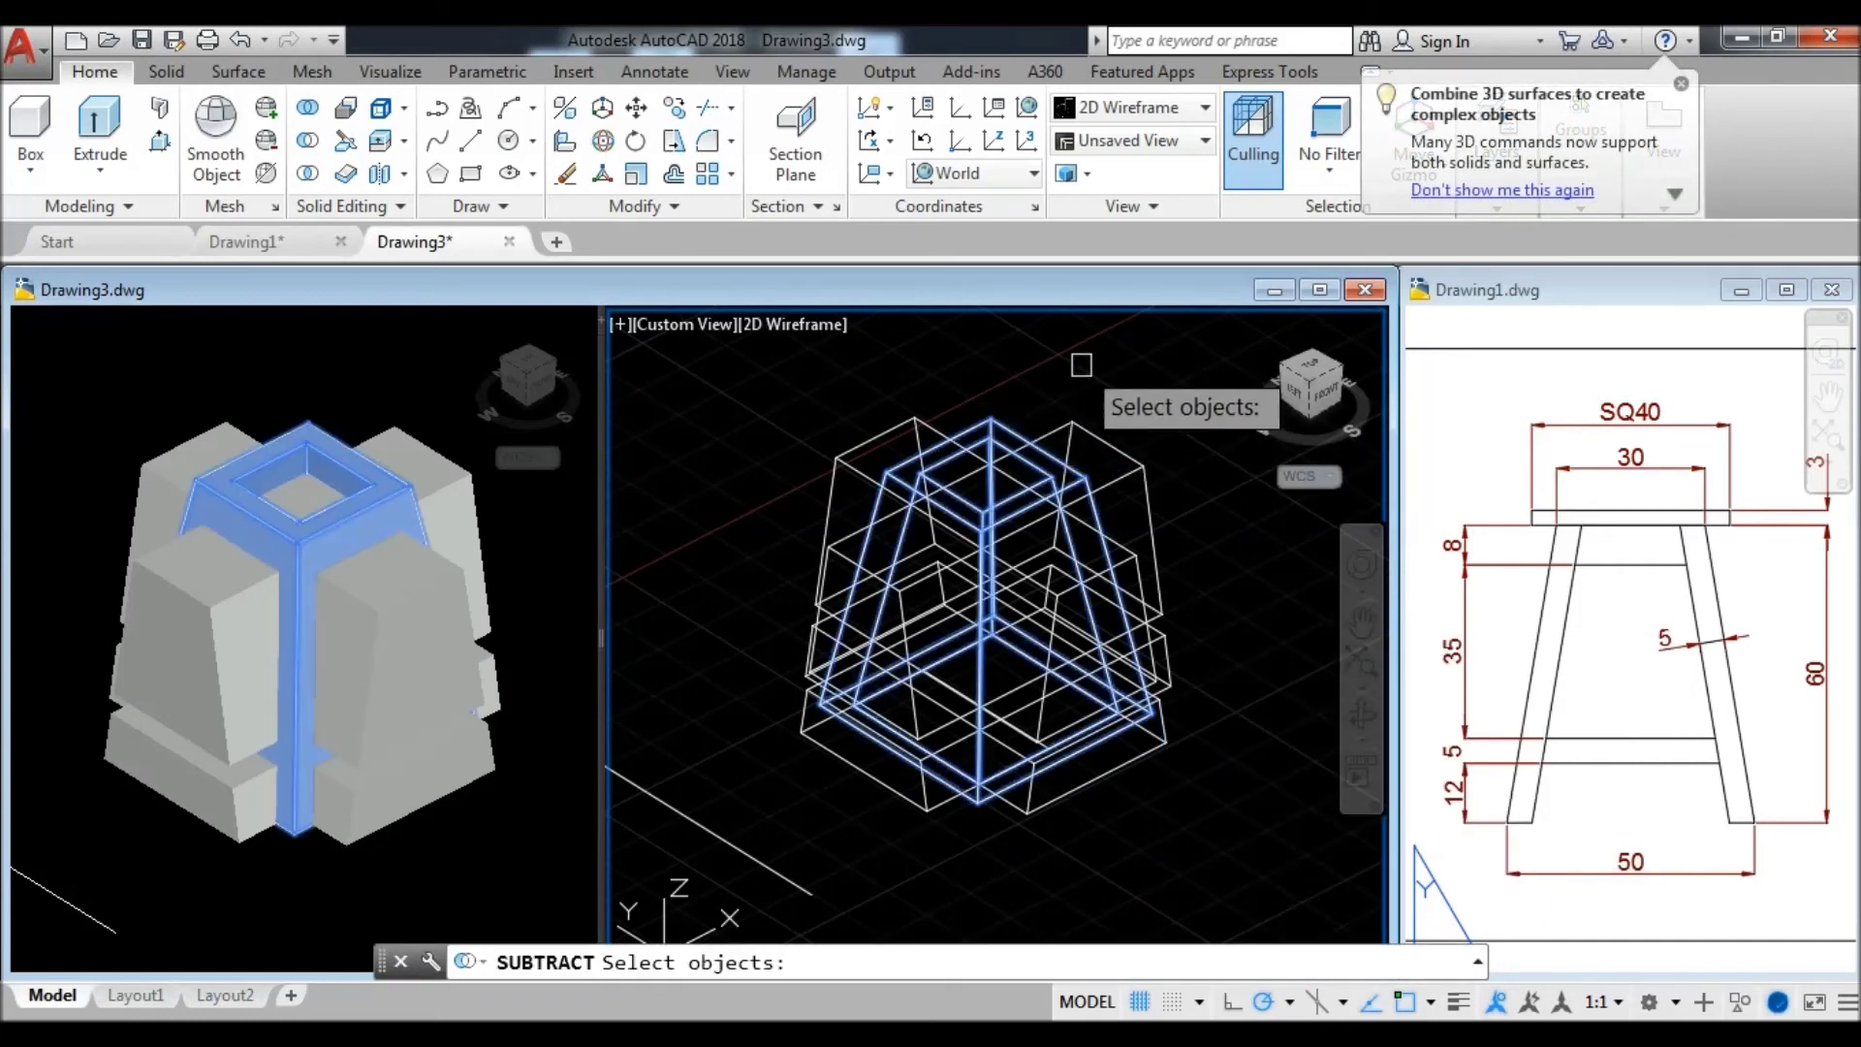
key("Return")
left_click(1126, 458)
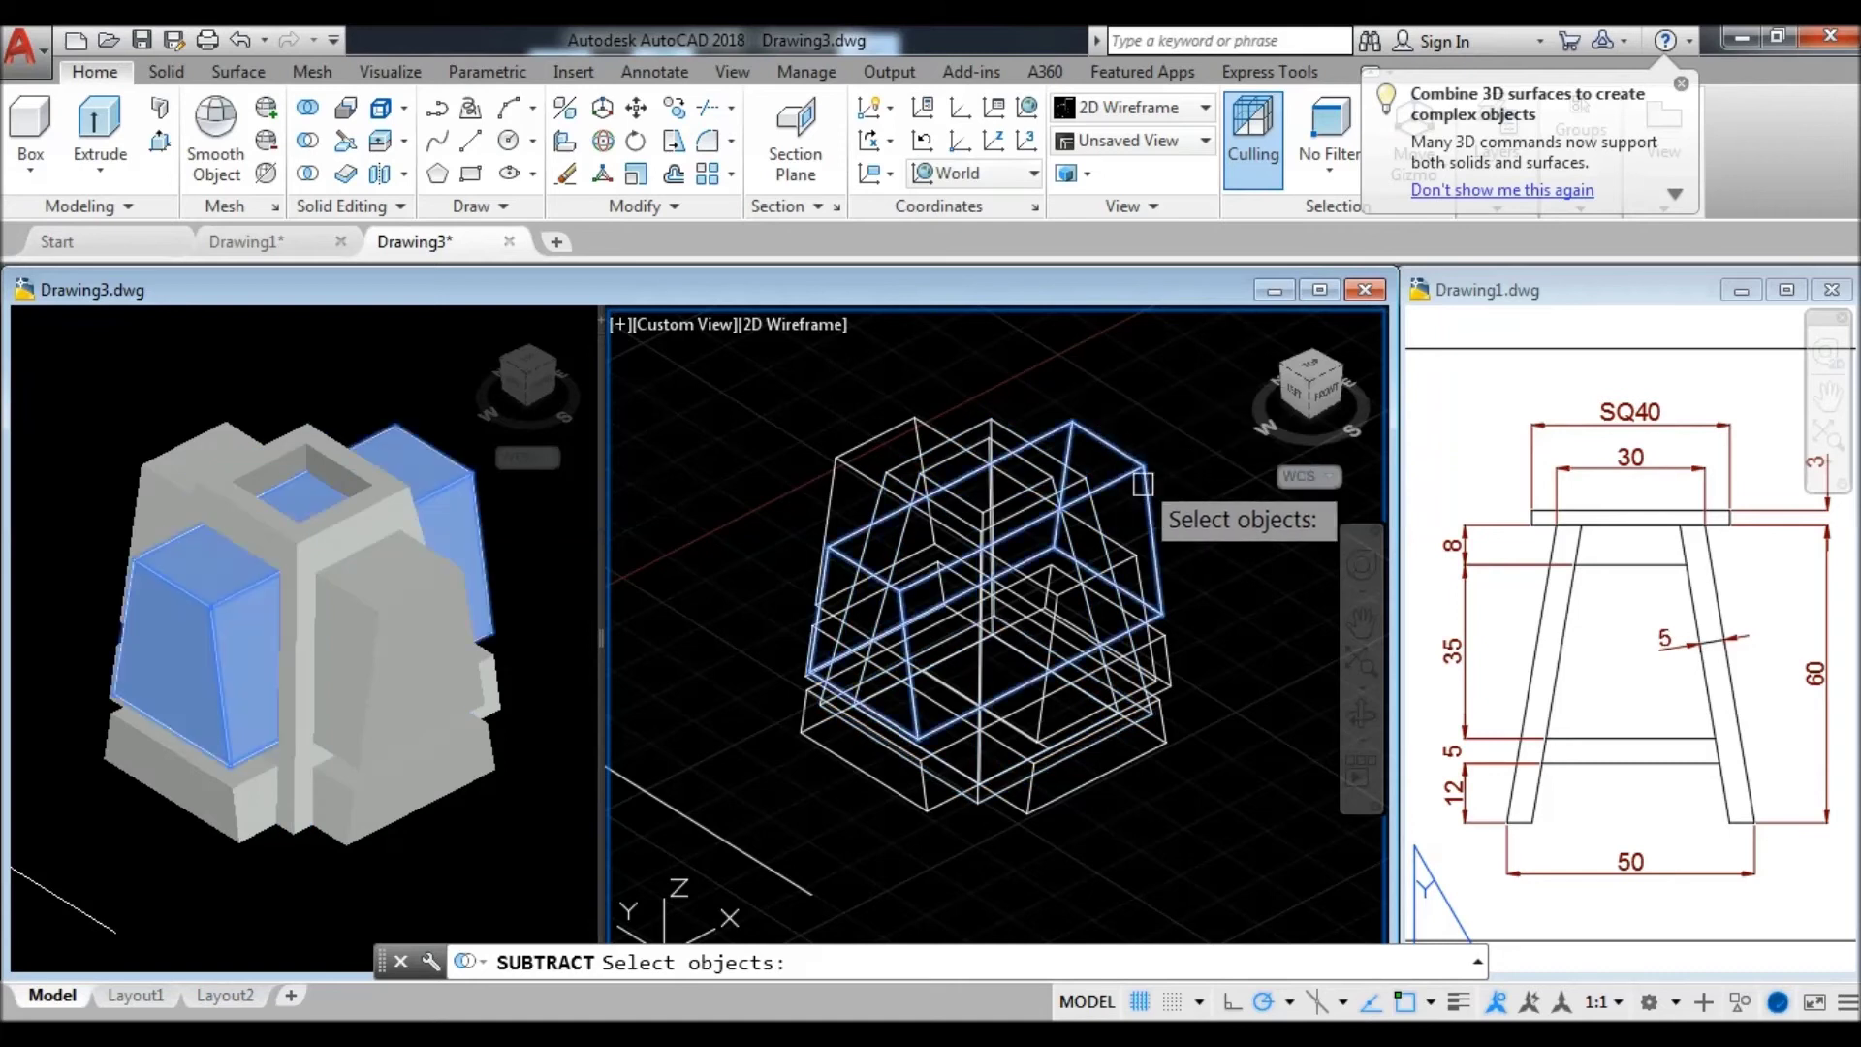
left_click(841, 449)
left_click(1033, 801)
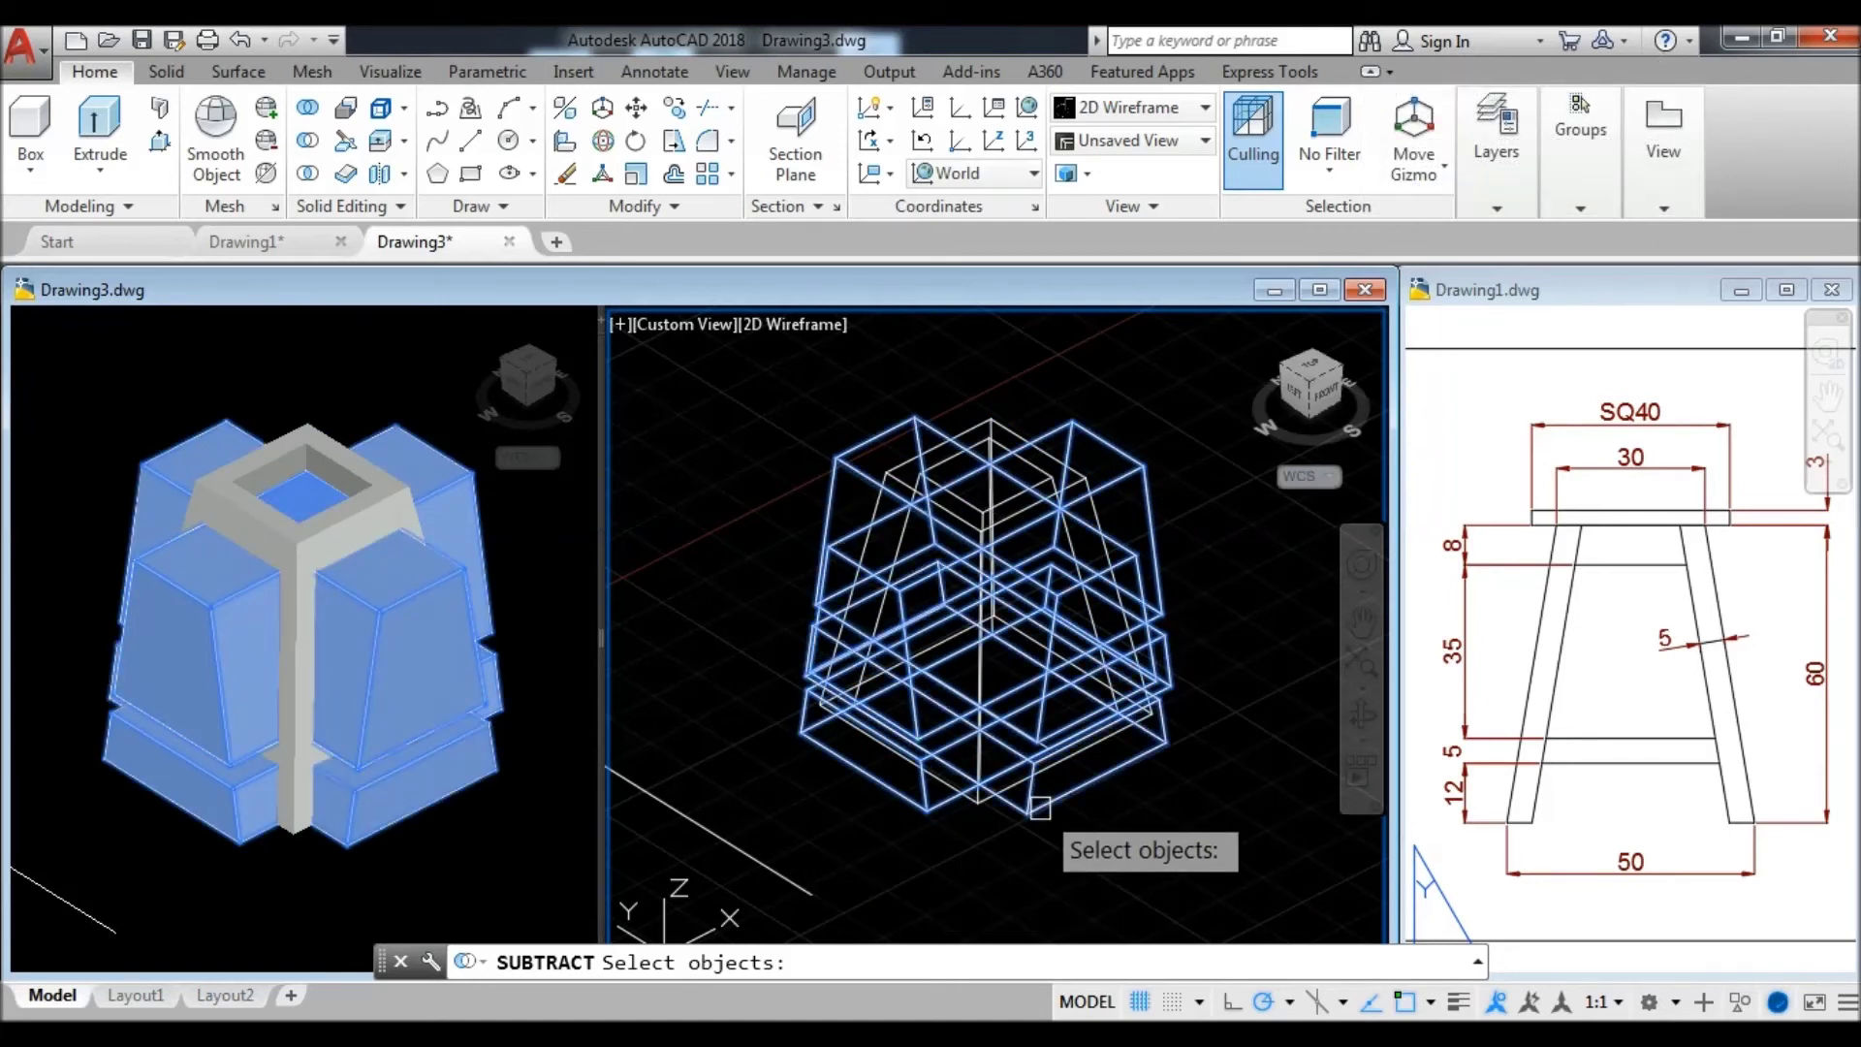
key("Return")
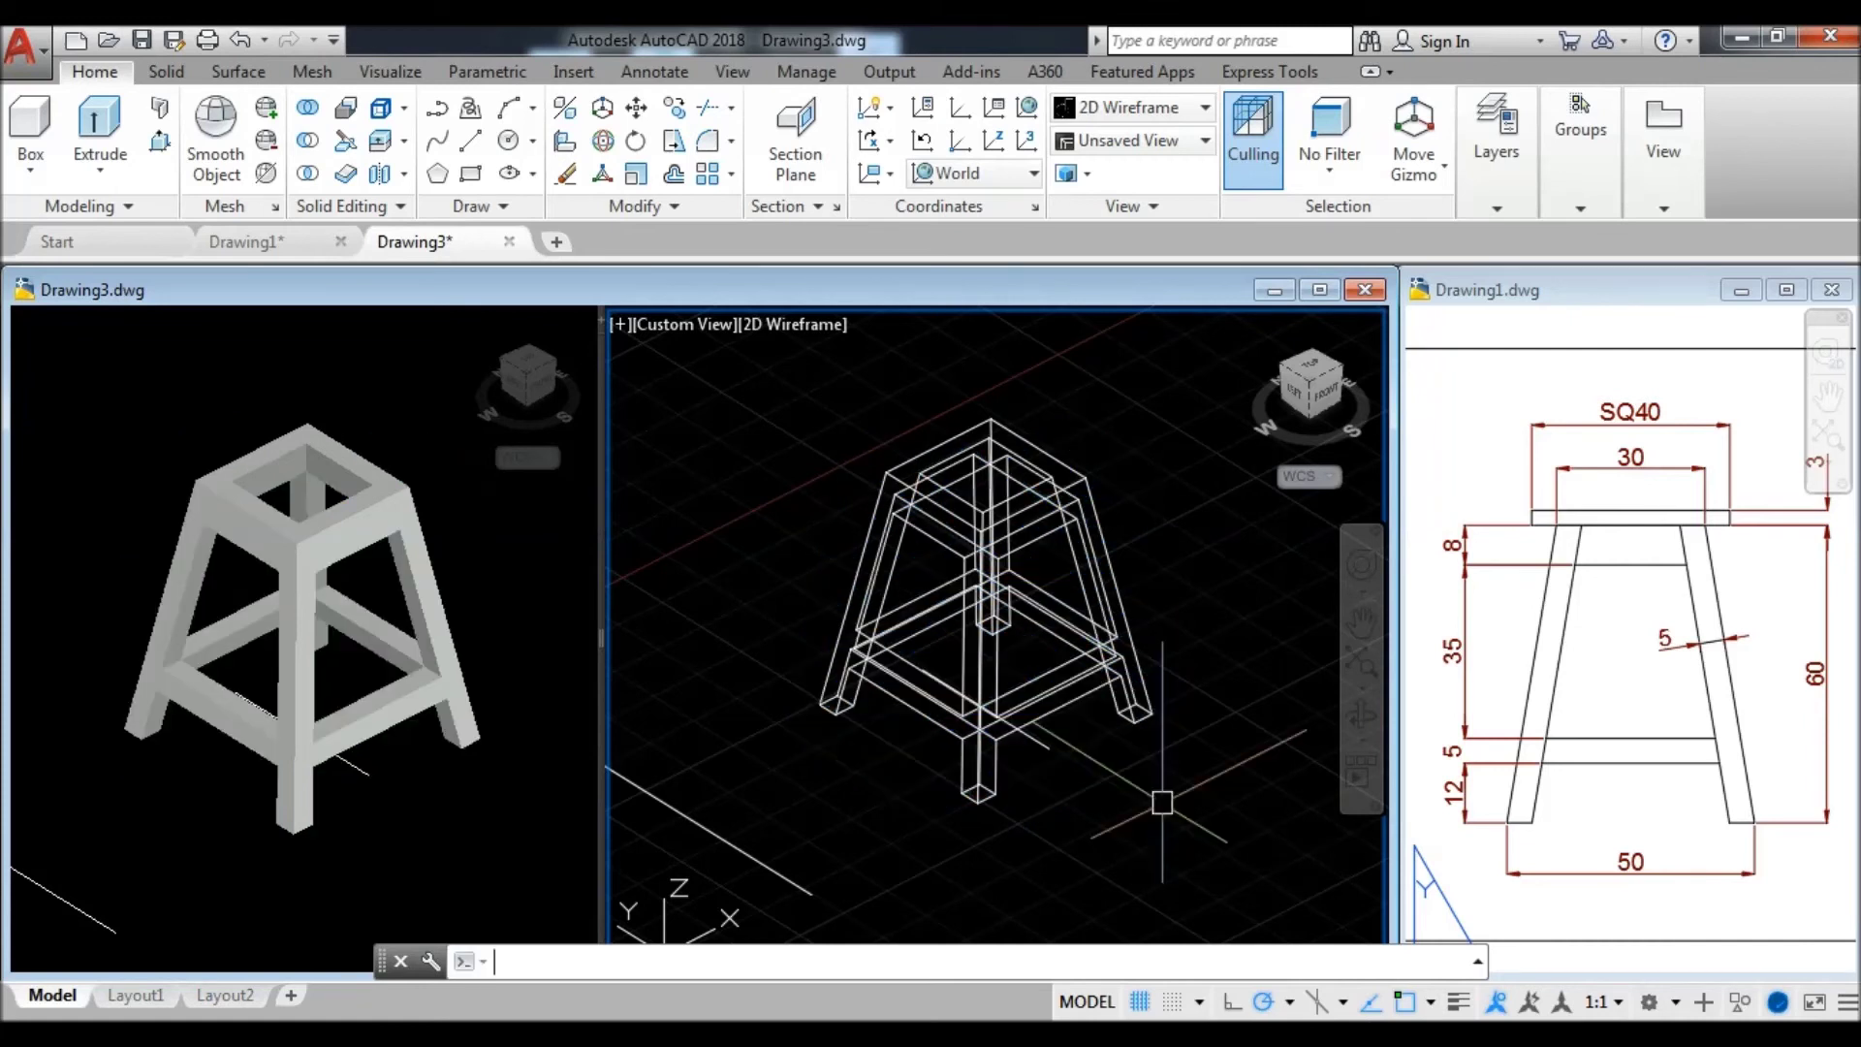
middle_click_drag(930, 804, 1045, 741, "shift")
left_click(766, 836)
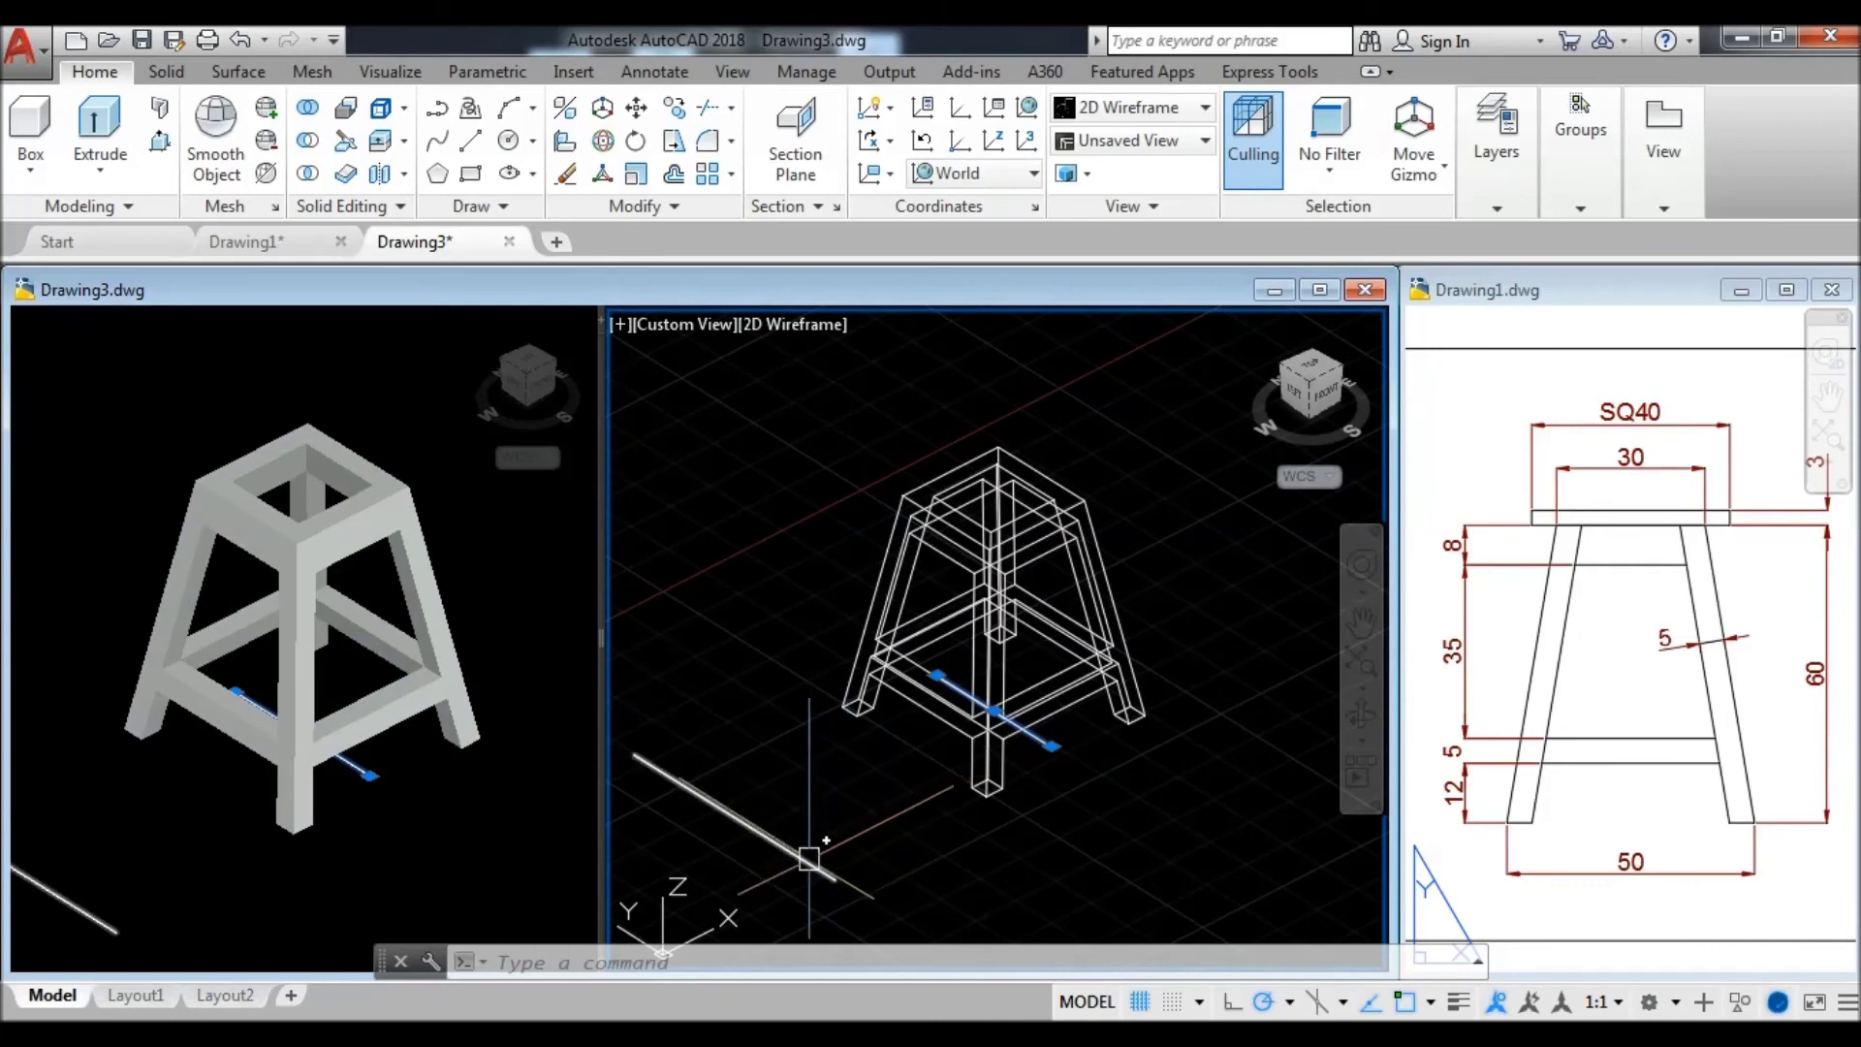
- Erase the loose line beside the stool and reframe the stool in both viewports
type("E")
key("Return")
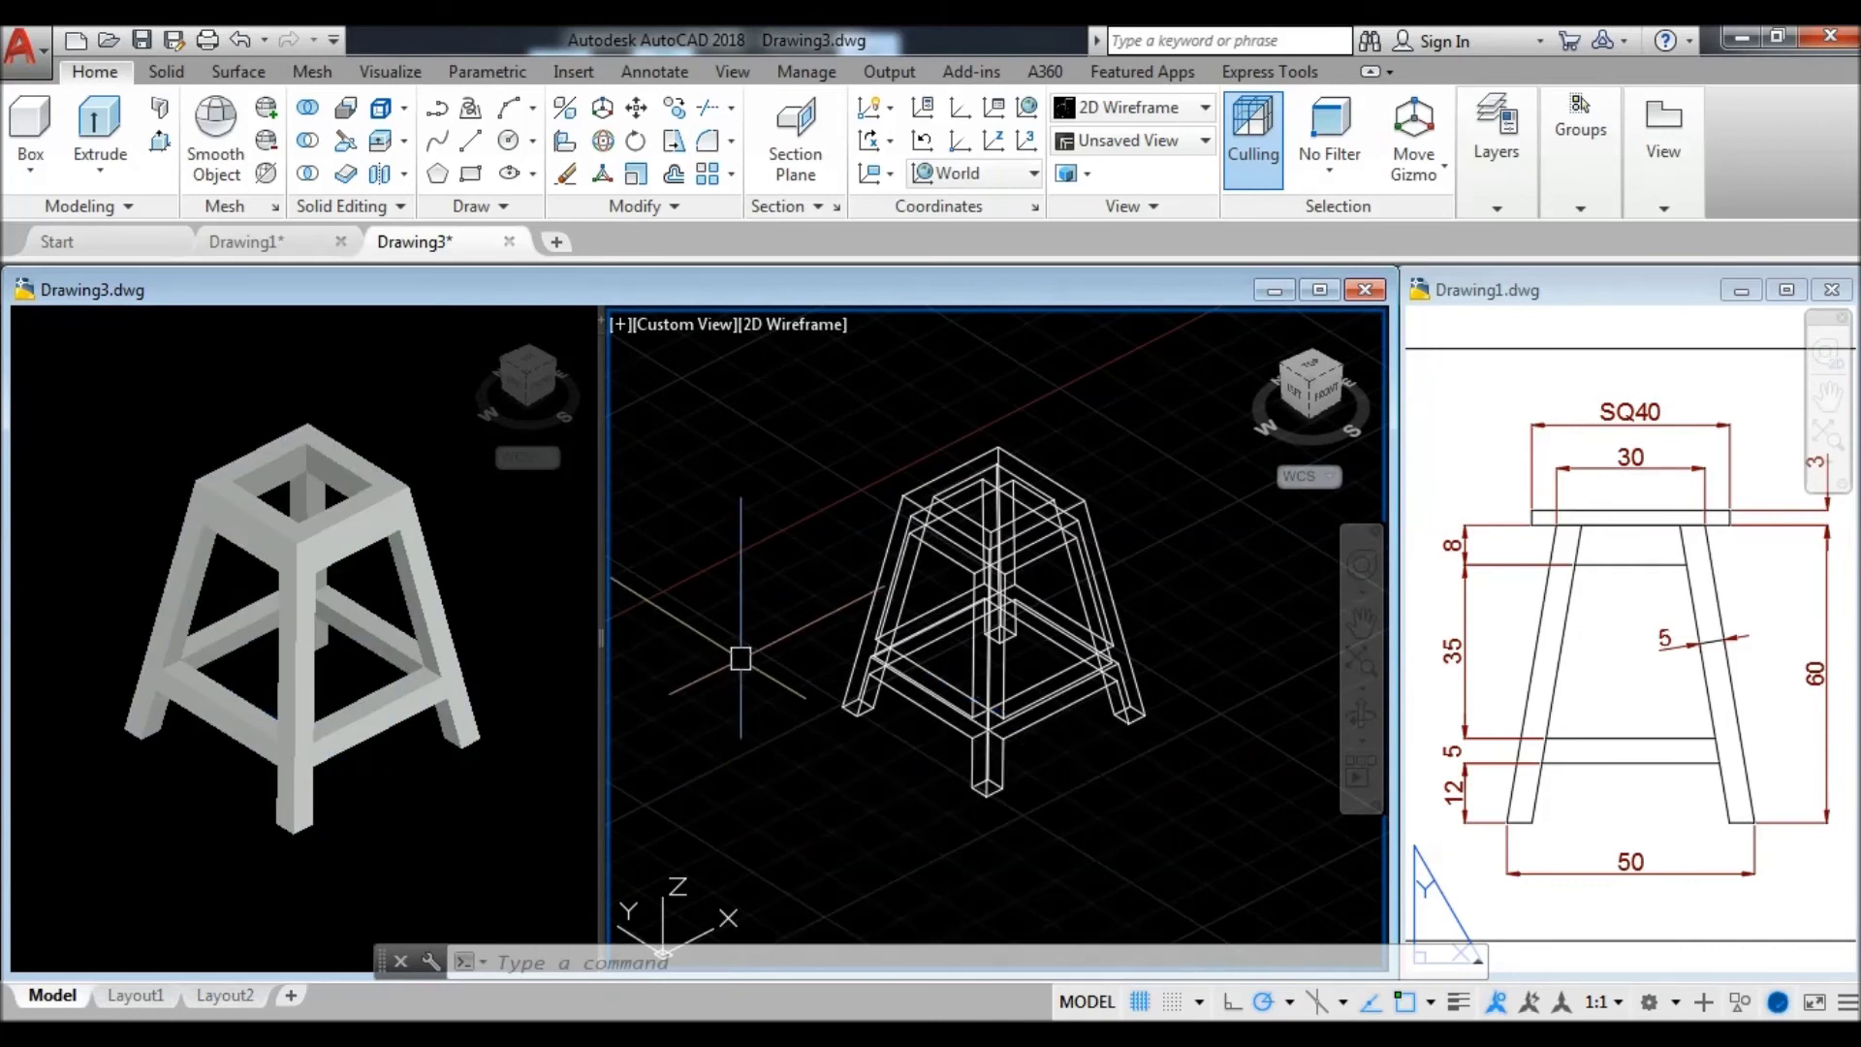
middle_click_drag(774, 752, 814, 756)
left_click(402, 799)
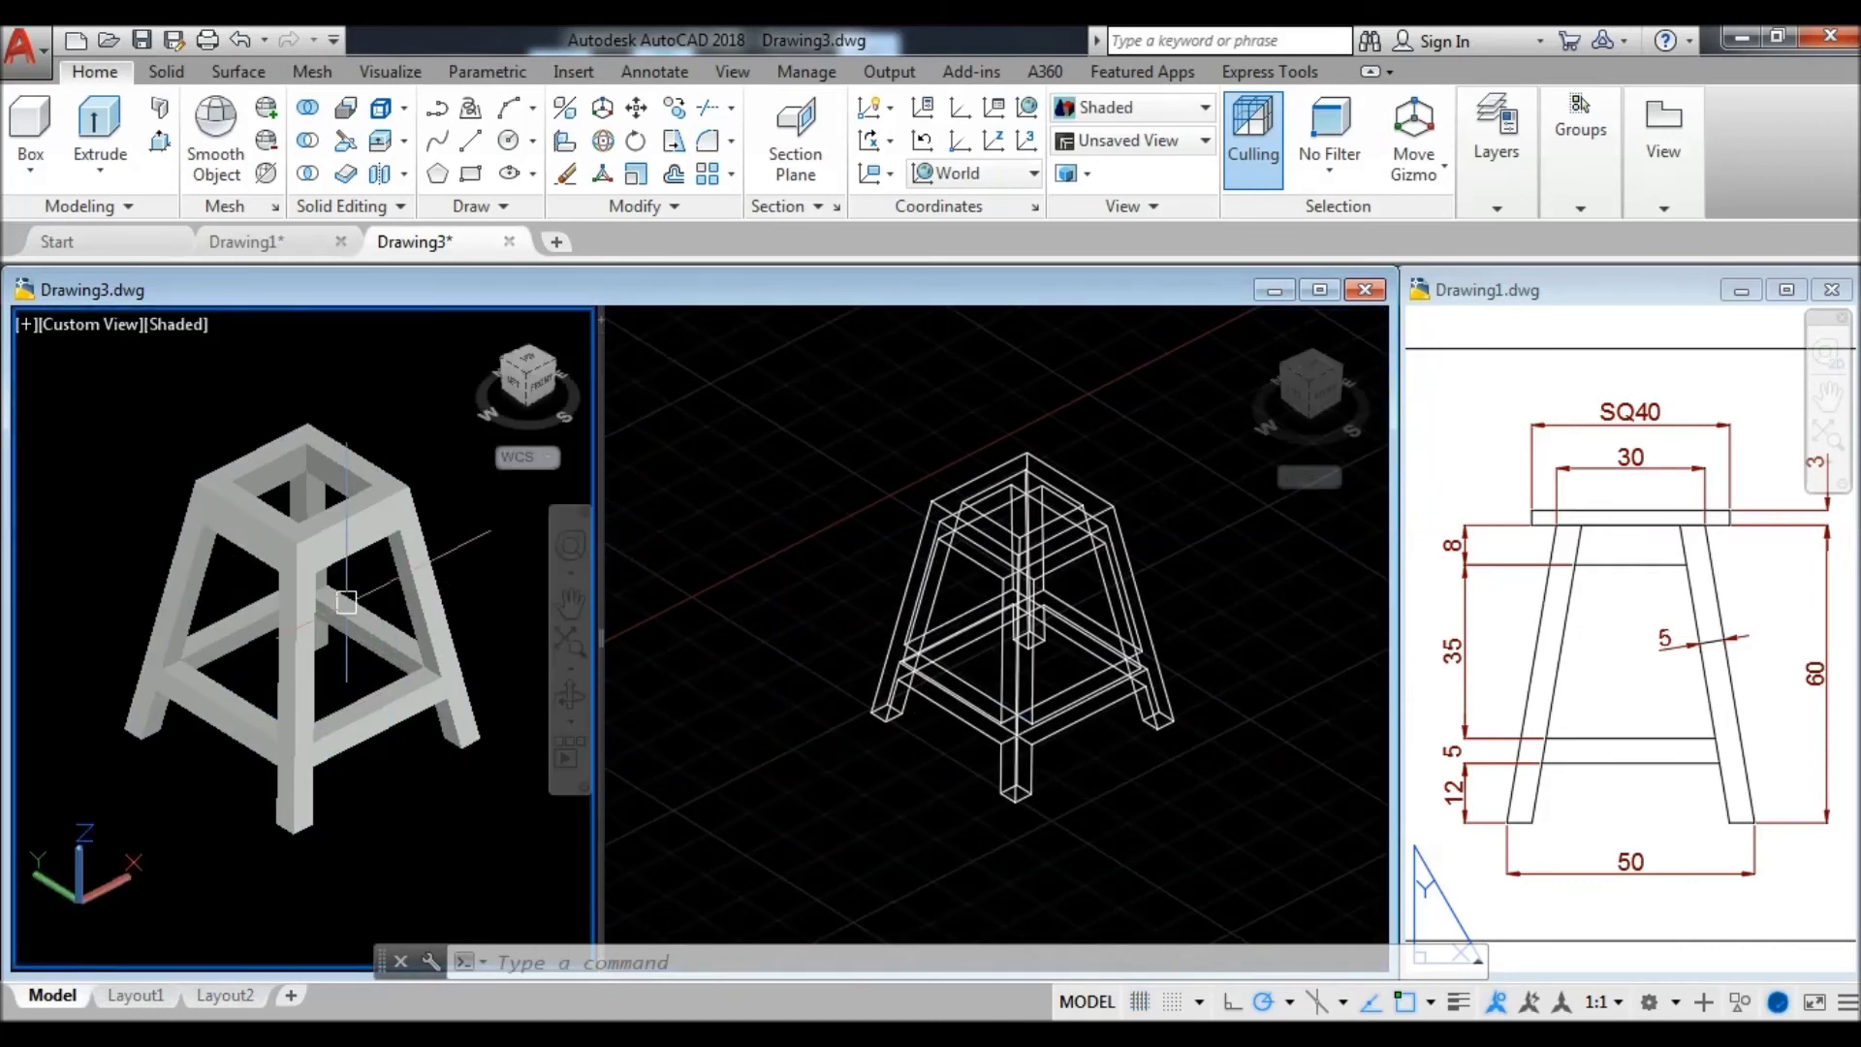
scroll(387, 747, "up", 2)
middle_click_drag(385, 727, 384, 719)
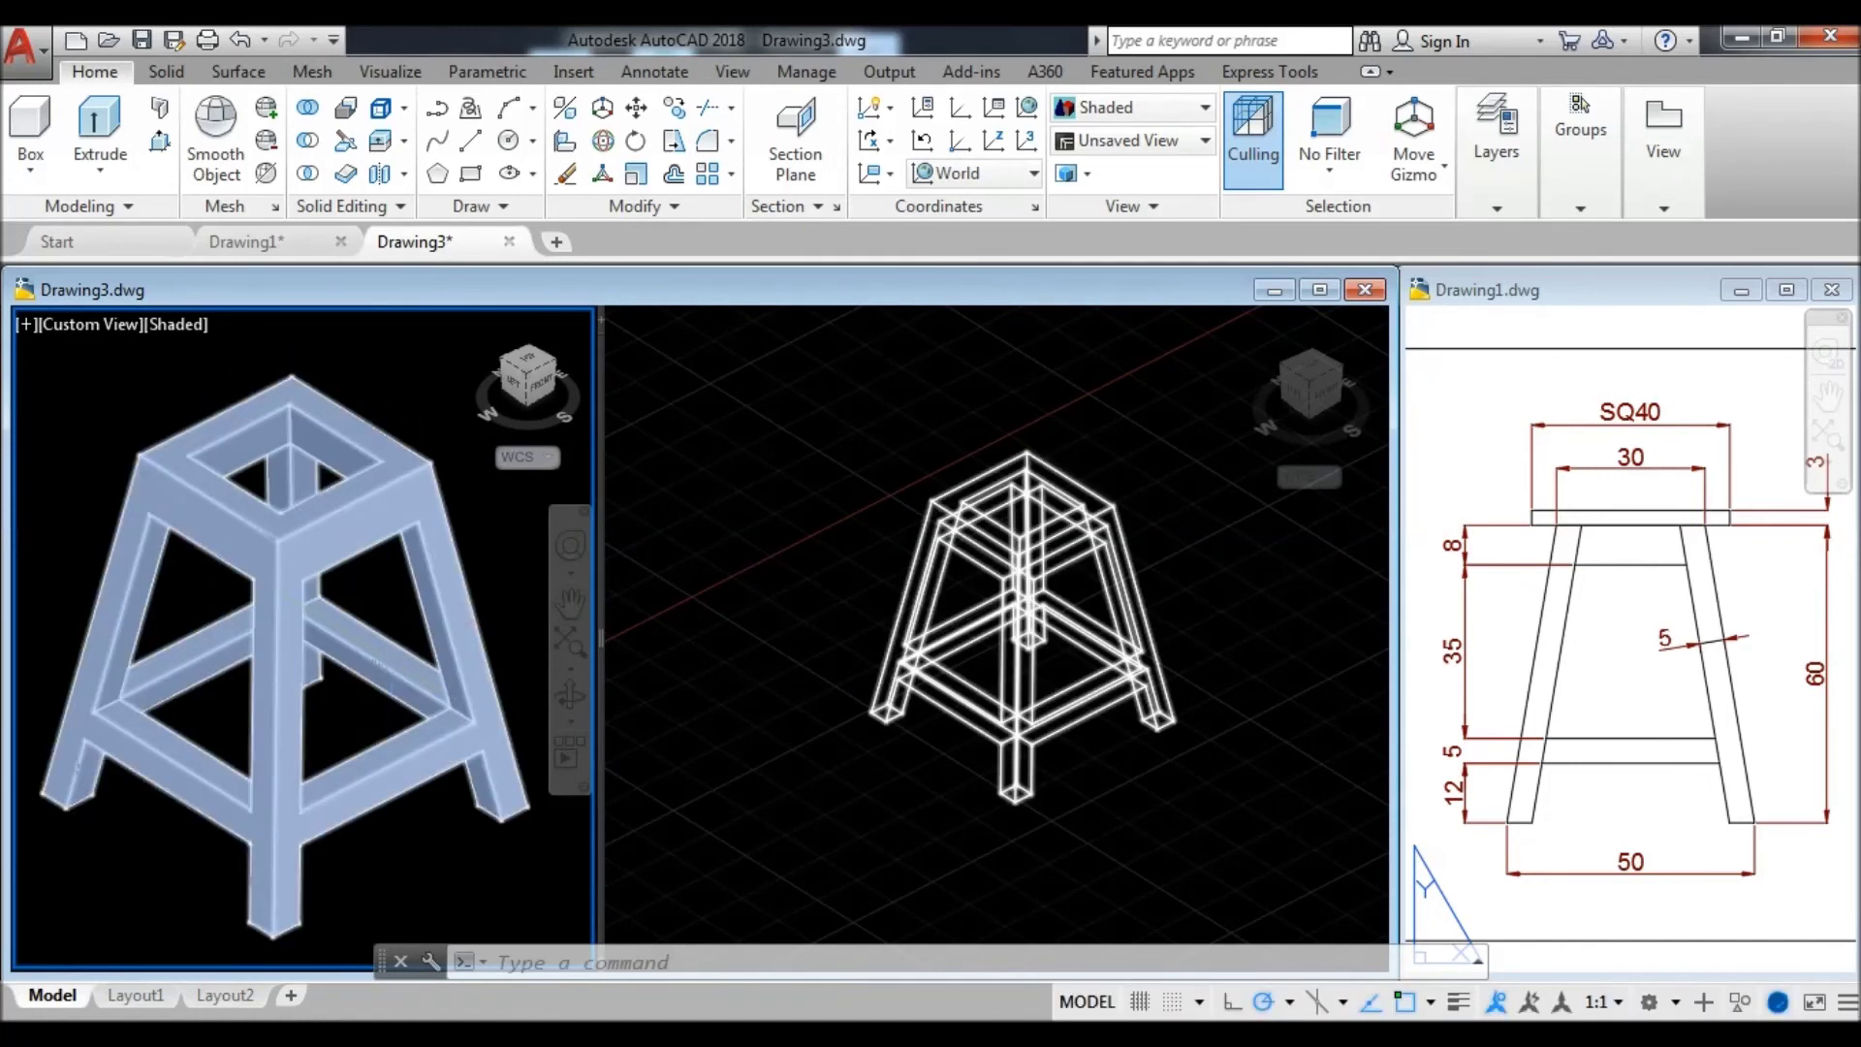
scroll(386, 719, "down", 1)
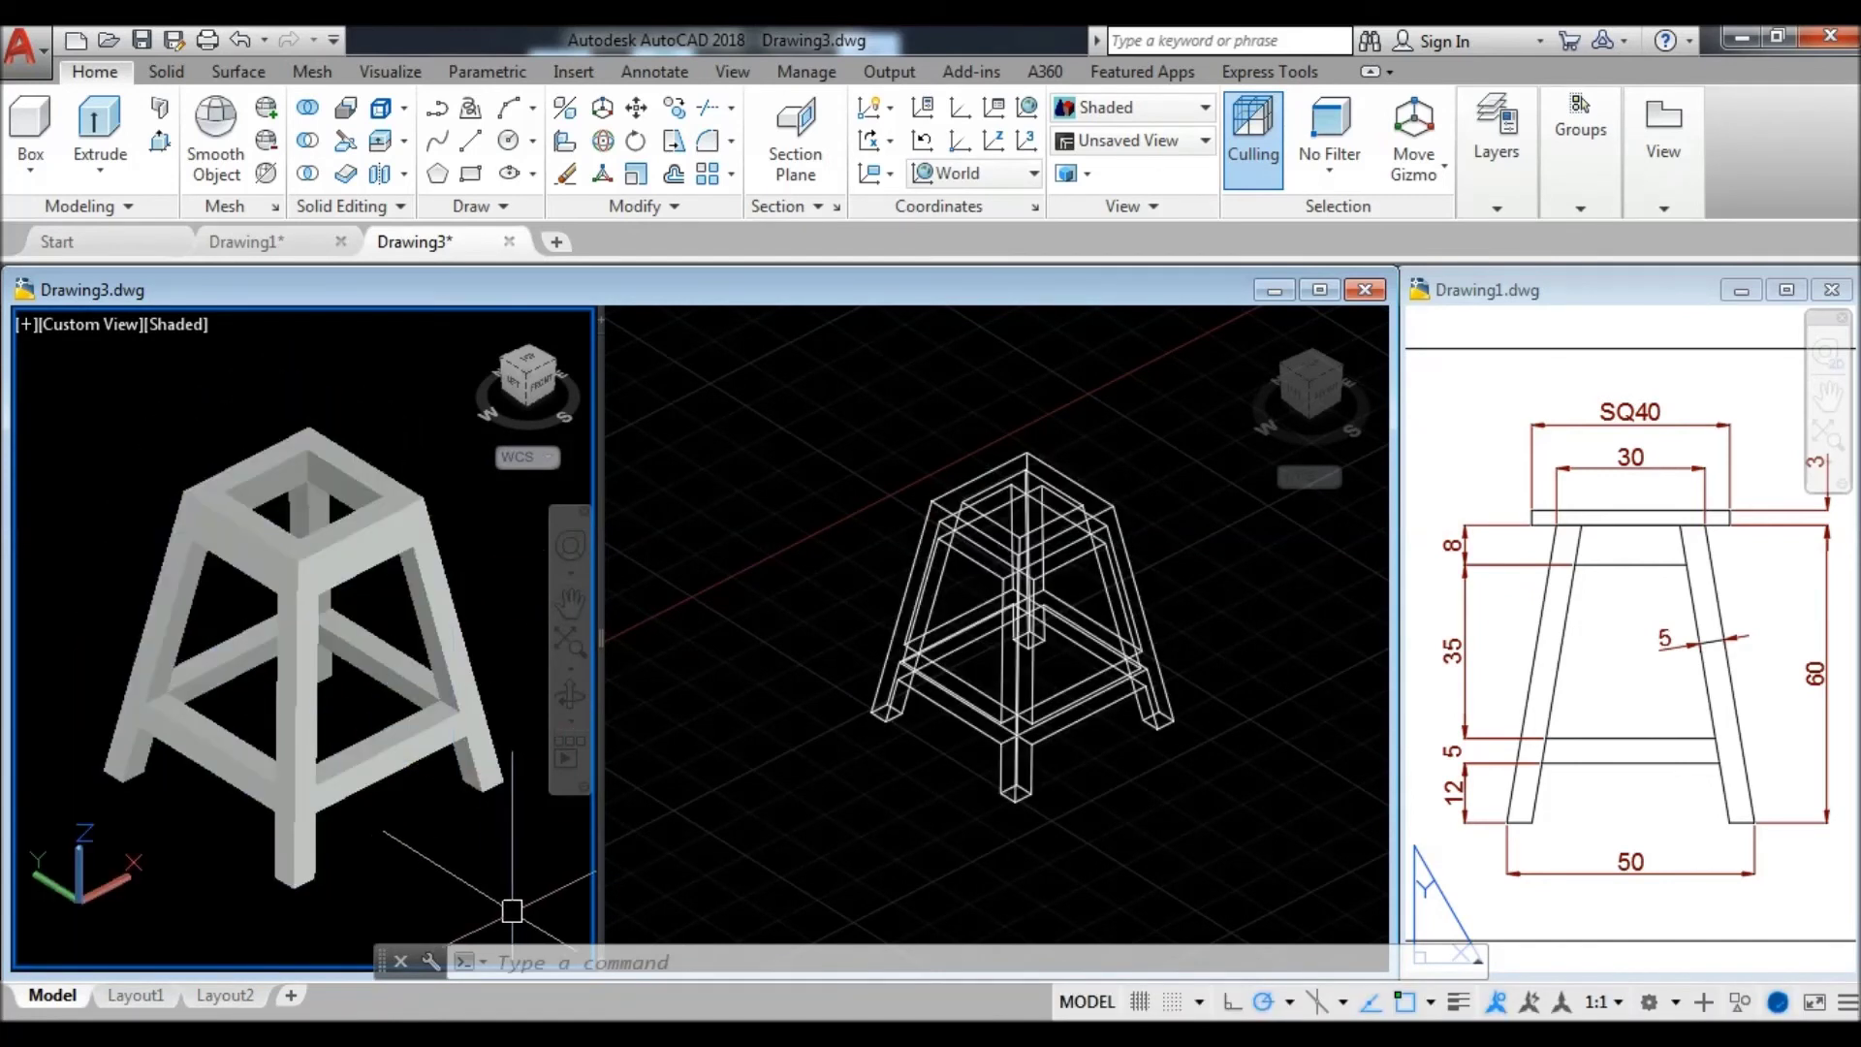
left_click(851, 790)
scroll(872, 790, "down", 1)
middle_click_drag(1115, 803, 1021, 781)
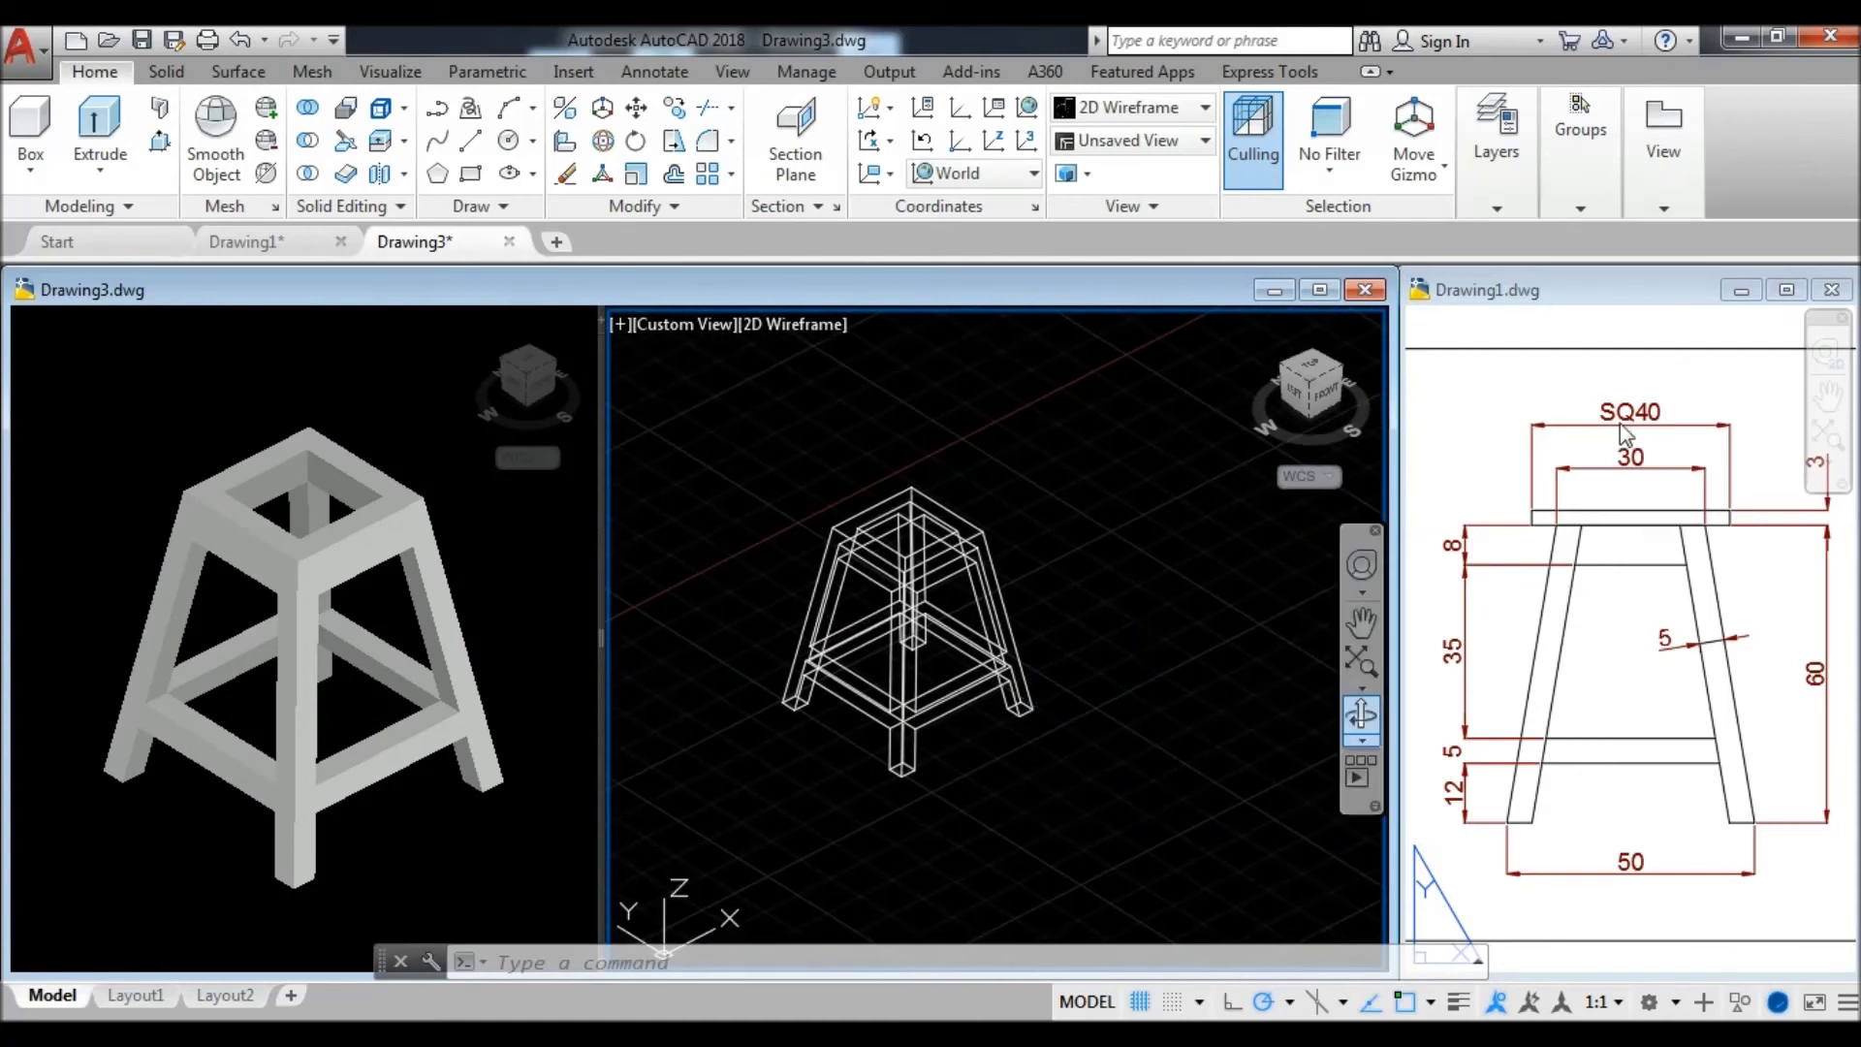
middle_click_drag(1105, 738, 1072, 702)
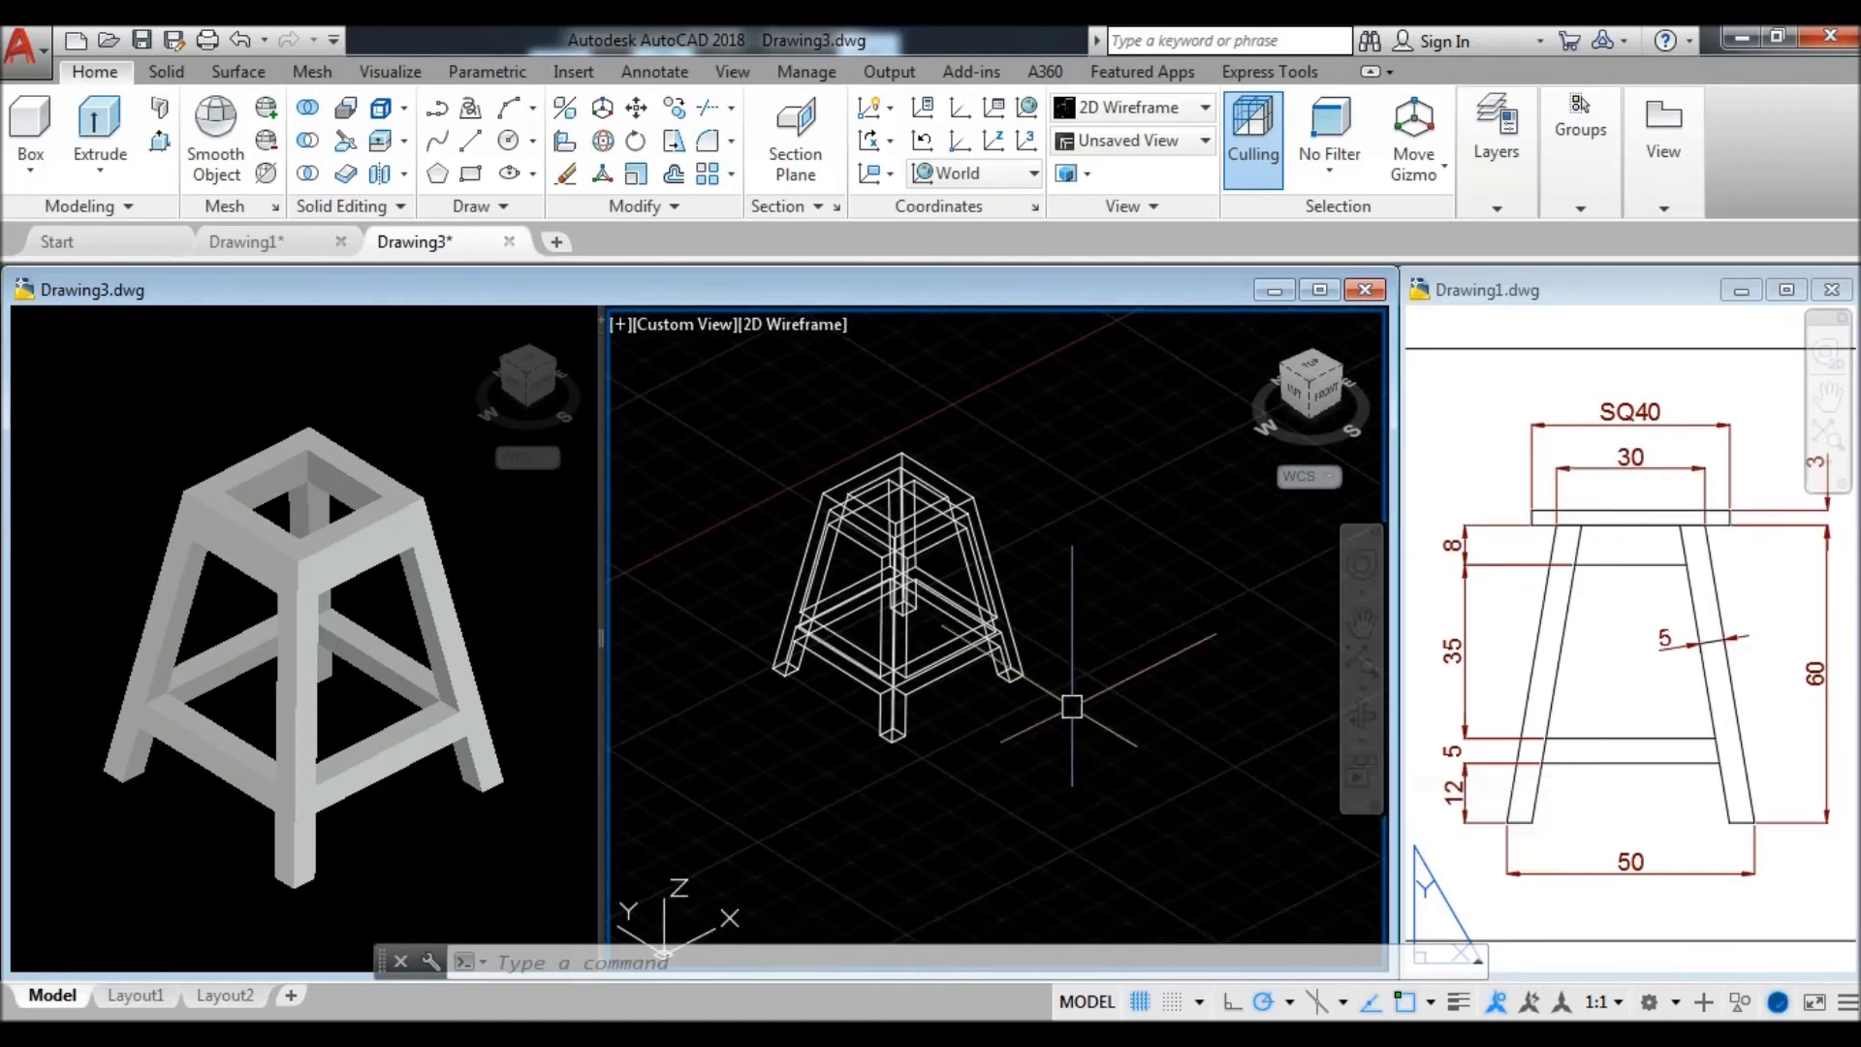
- Draw a 40 by 40 square below the stool using rectangle dimensions
left_click(471, 174)
left_click(928, 824)
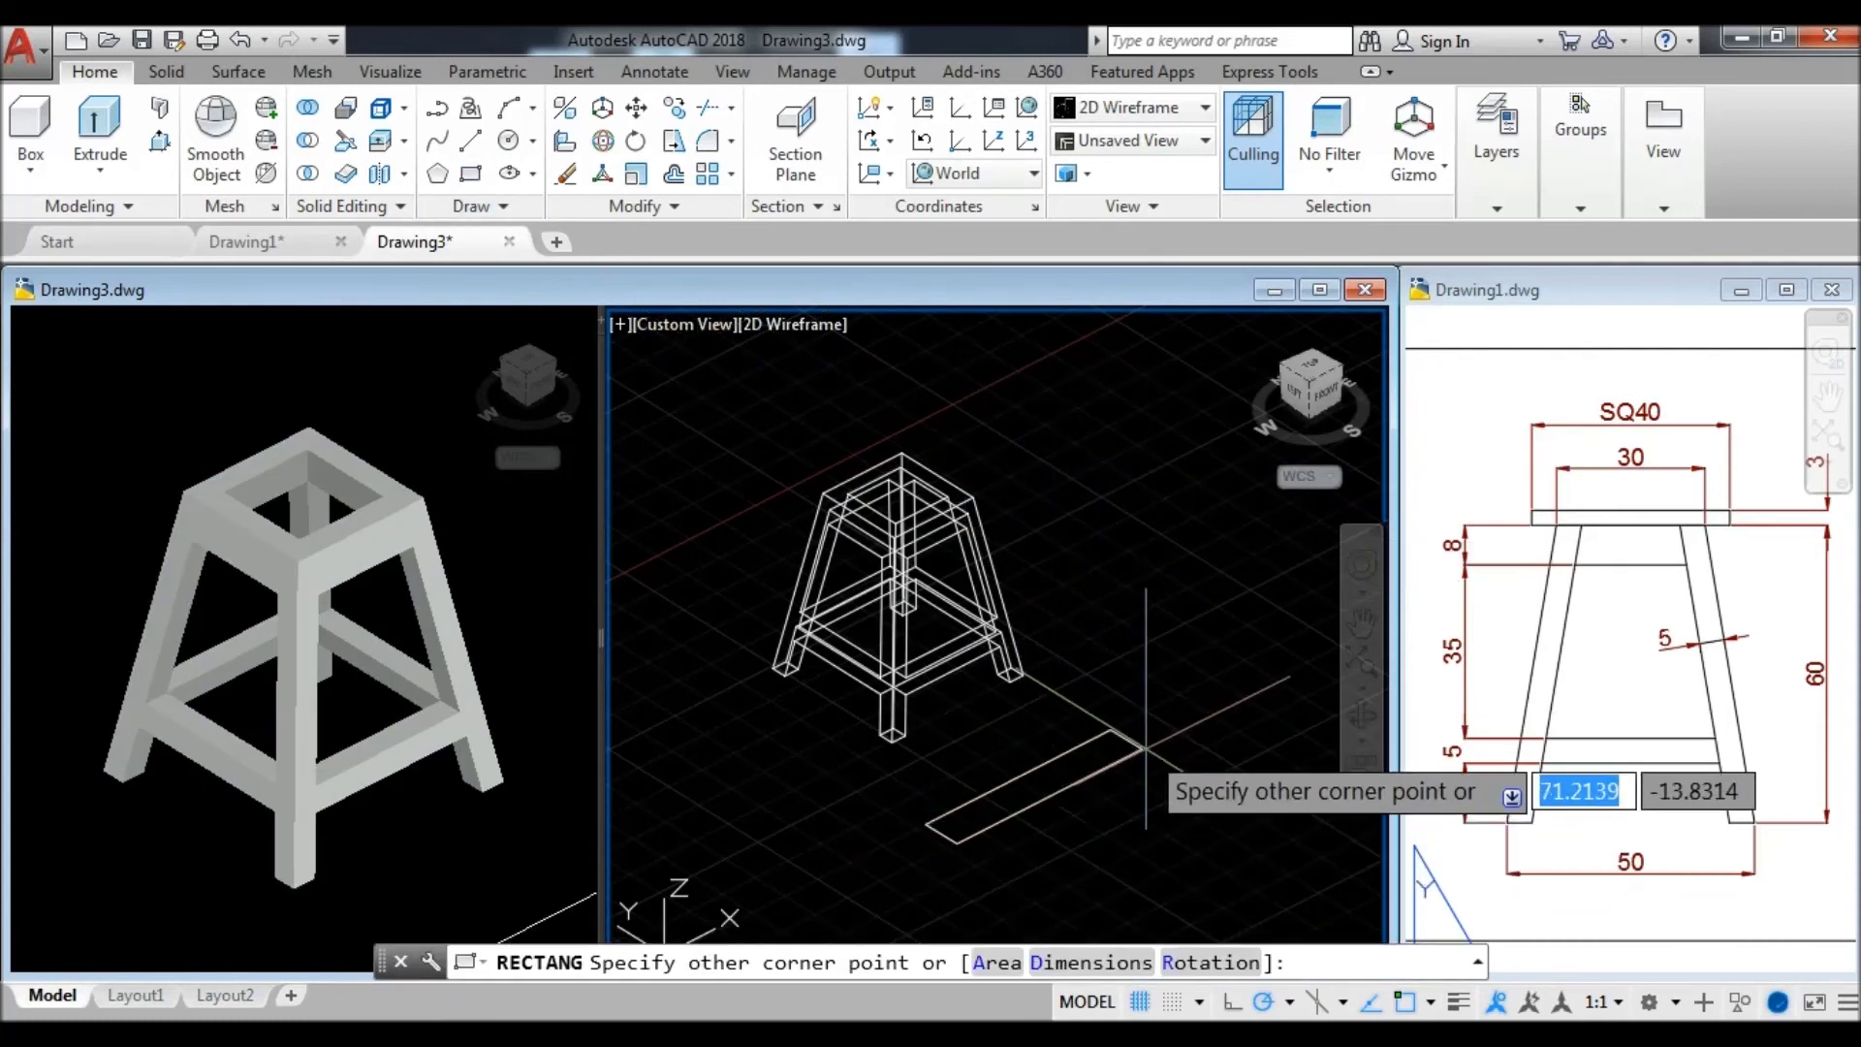
type("d")
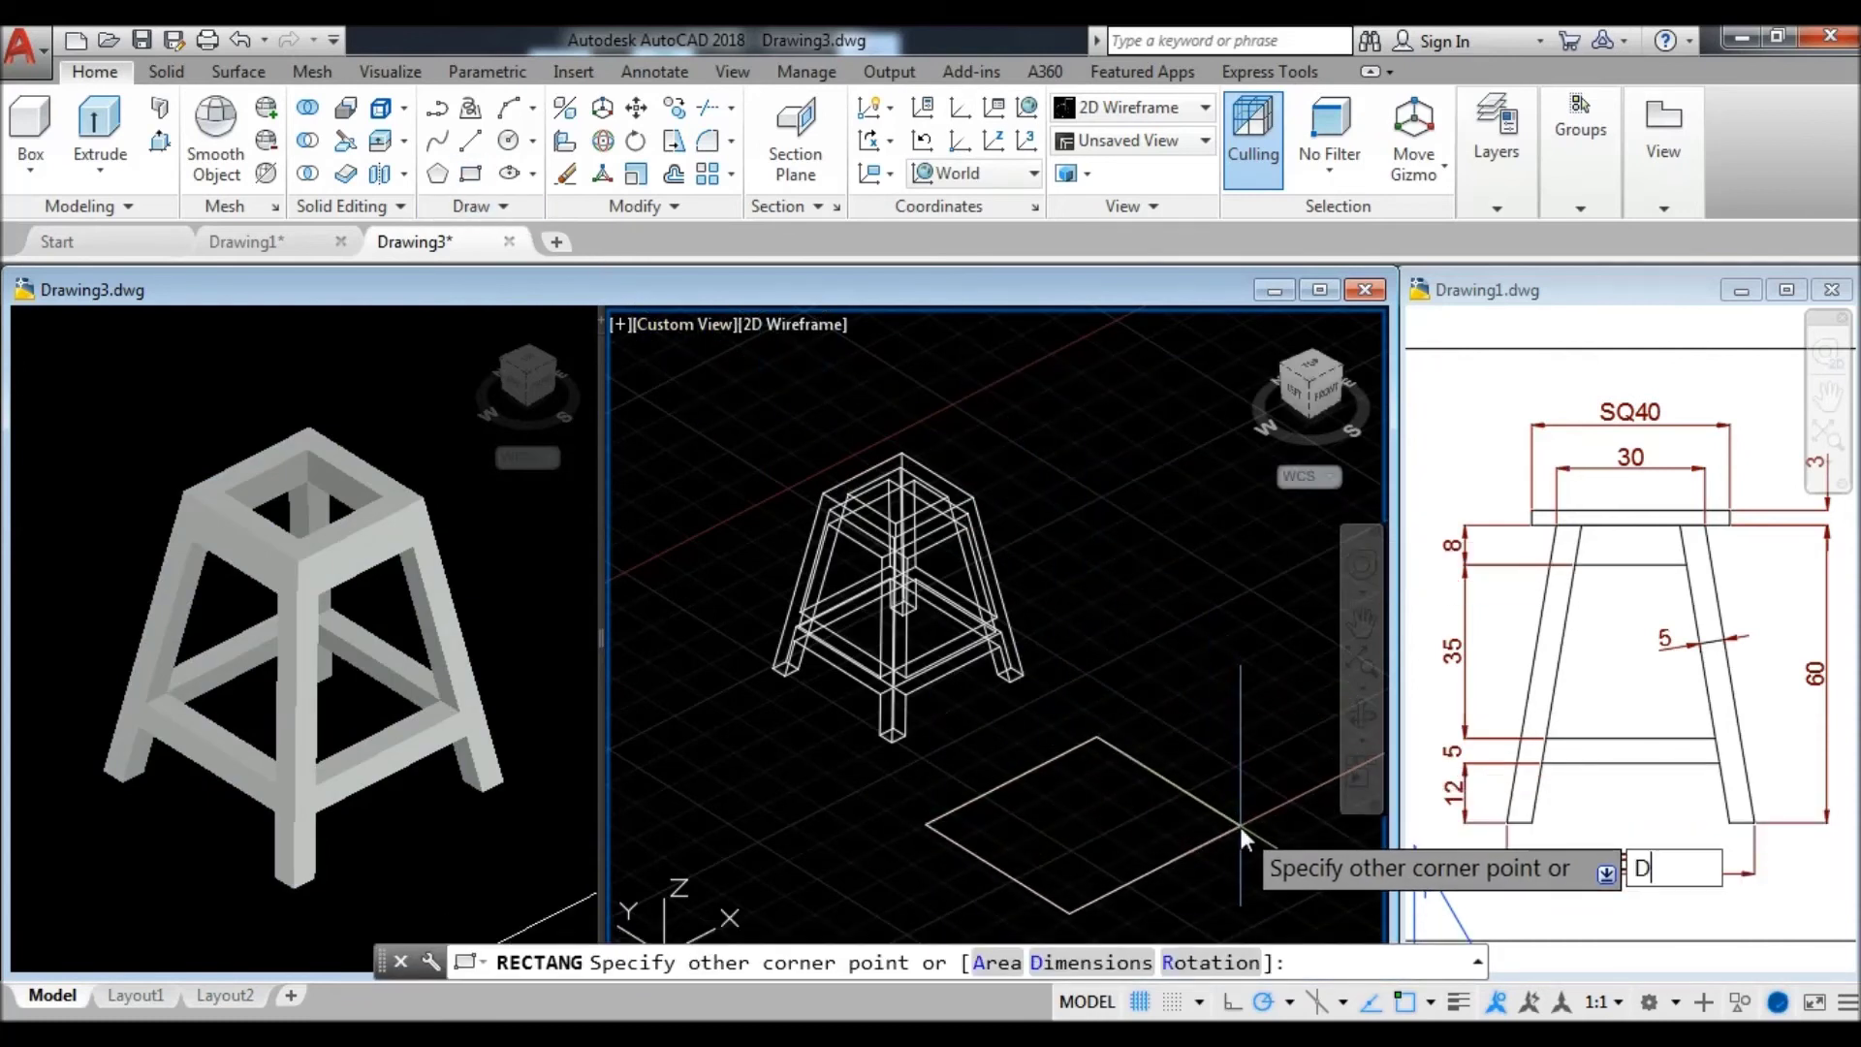
key("Return")
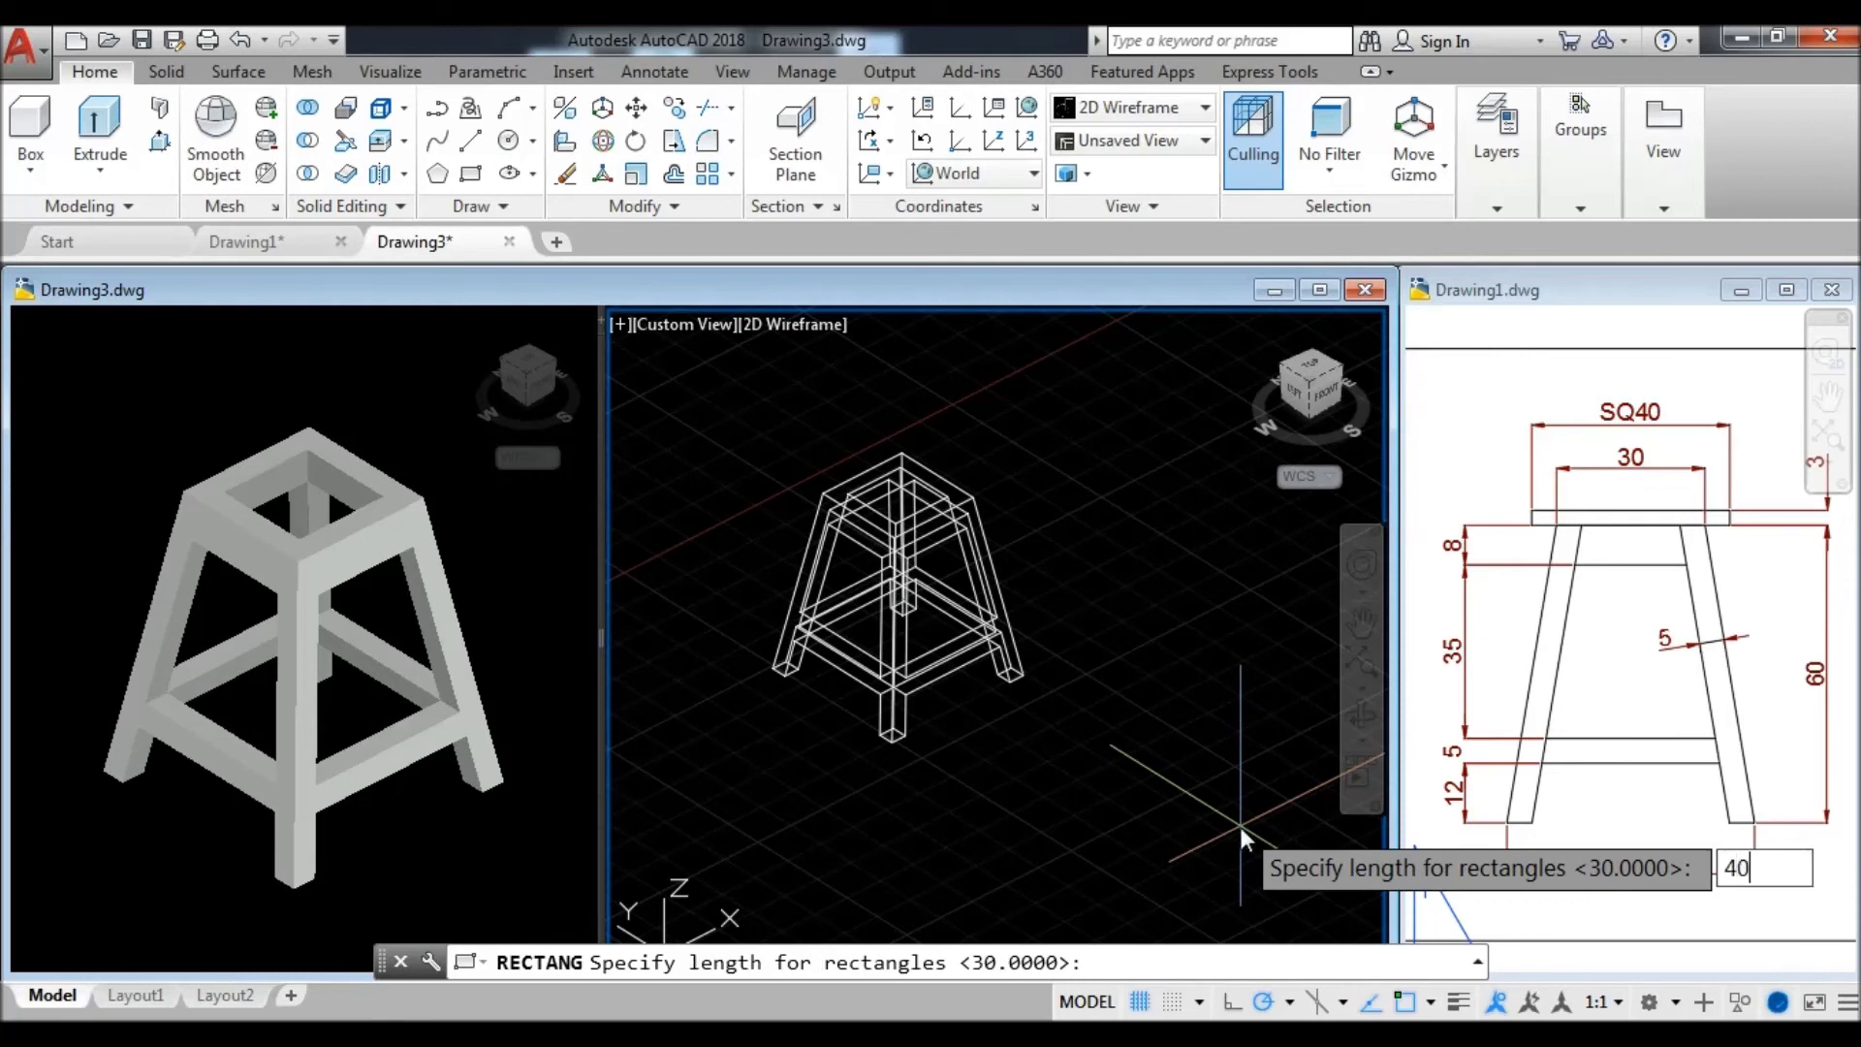
type("40")
key("Return")
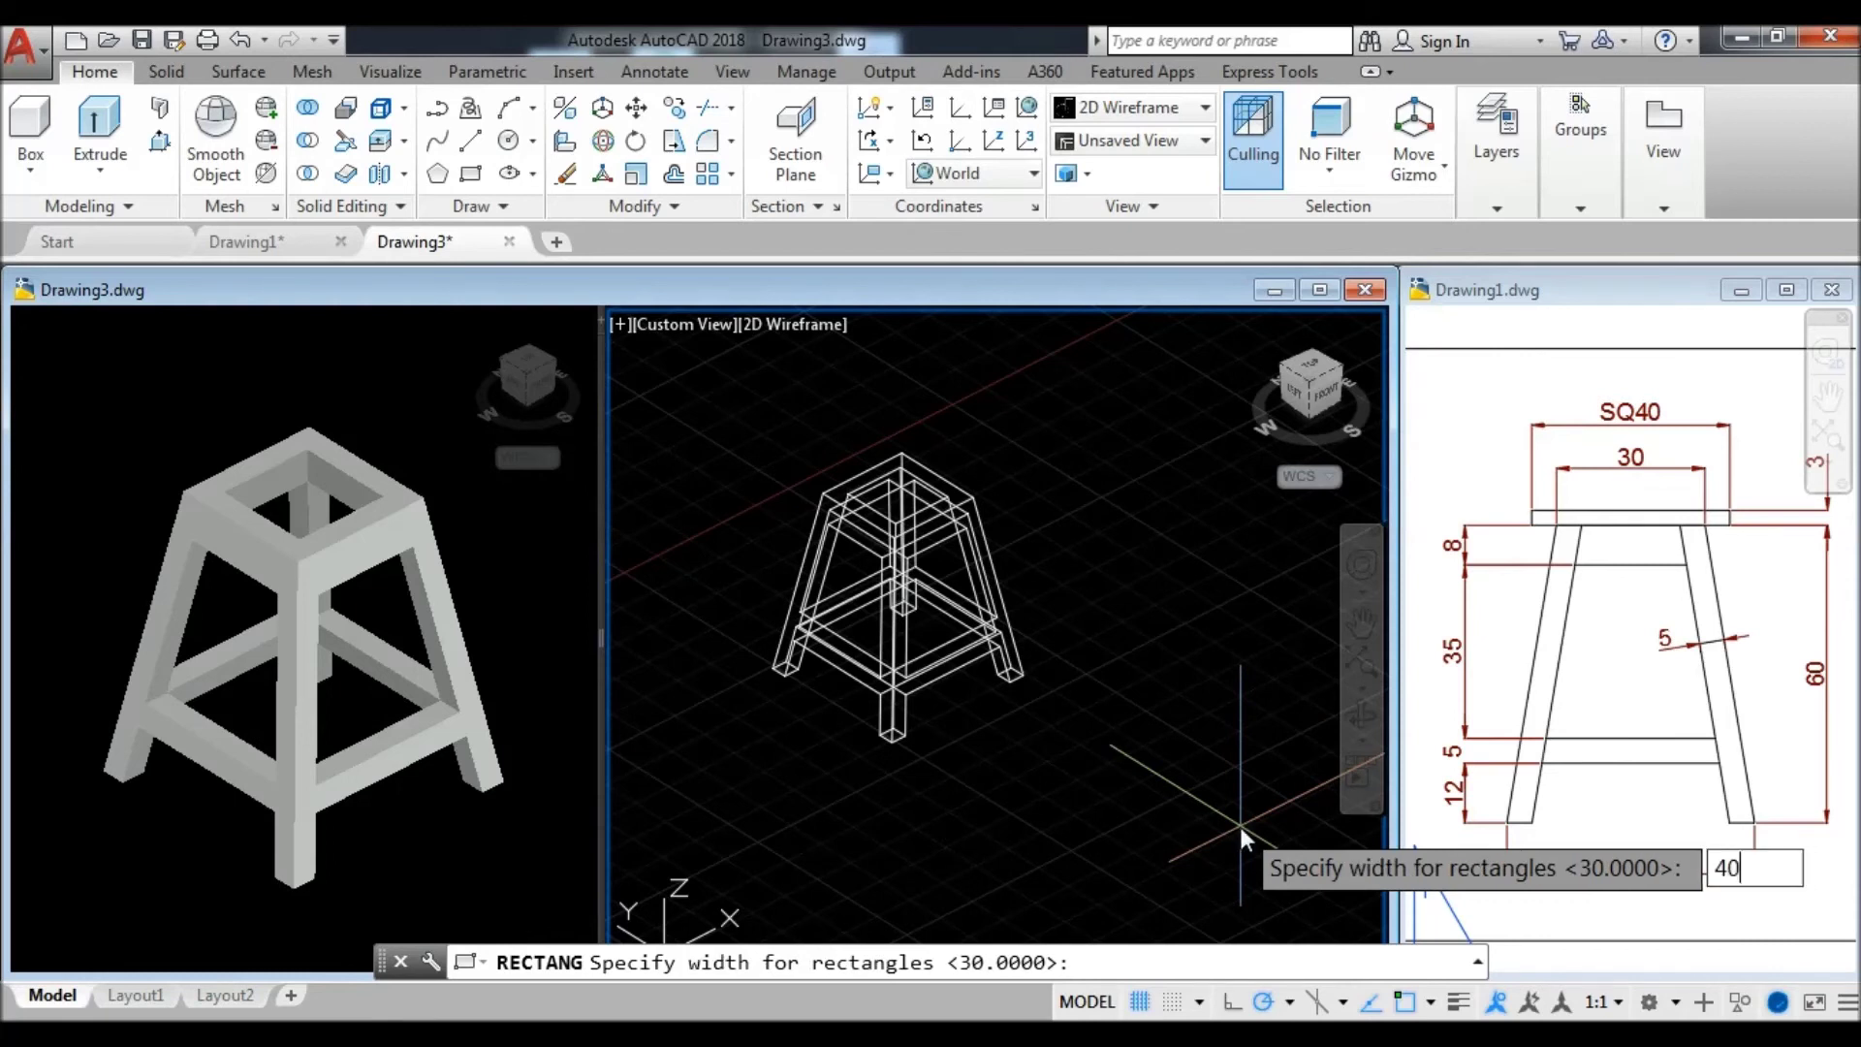
key("Return")
left_click(1240, 825)
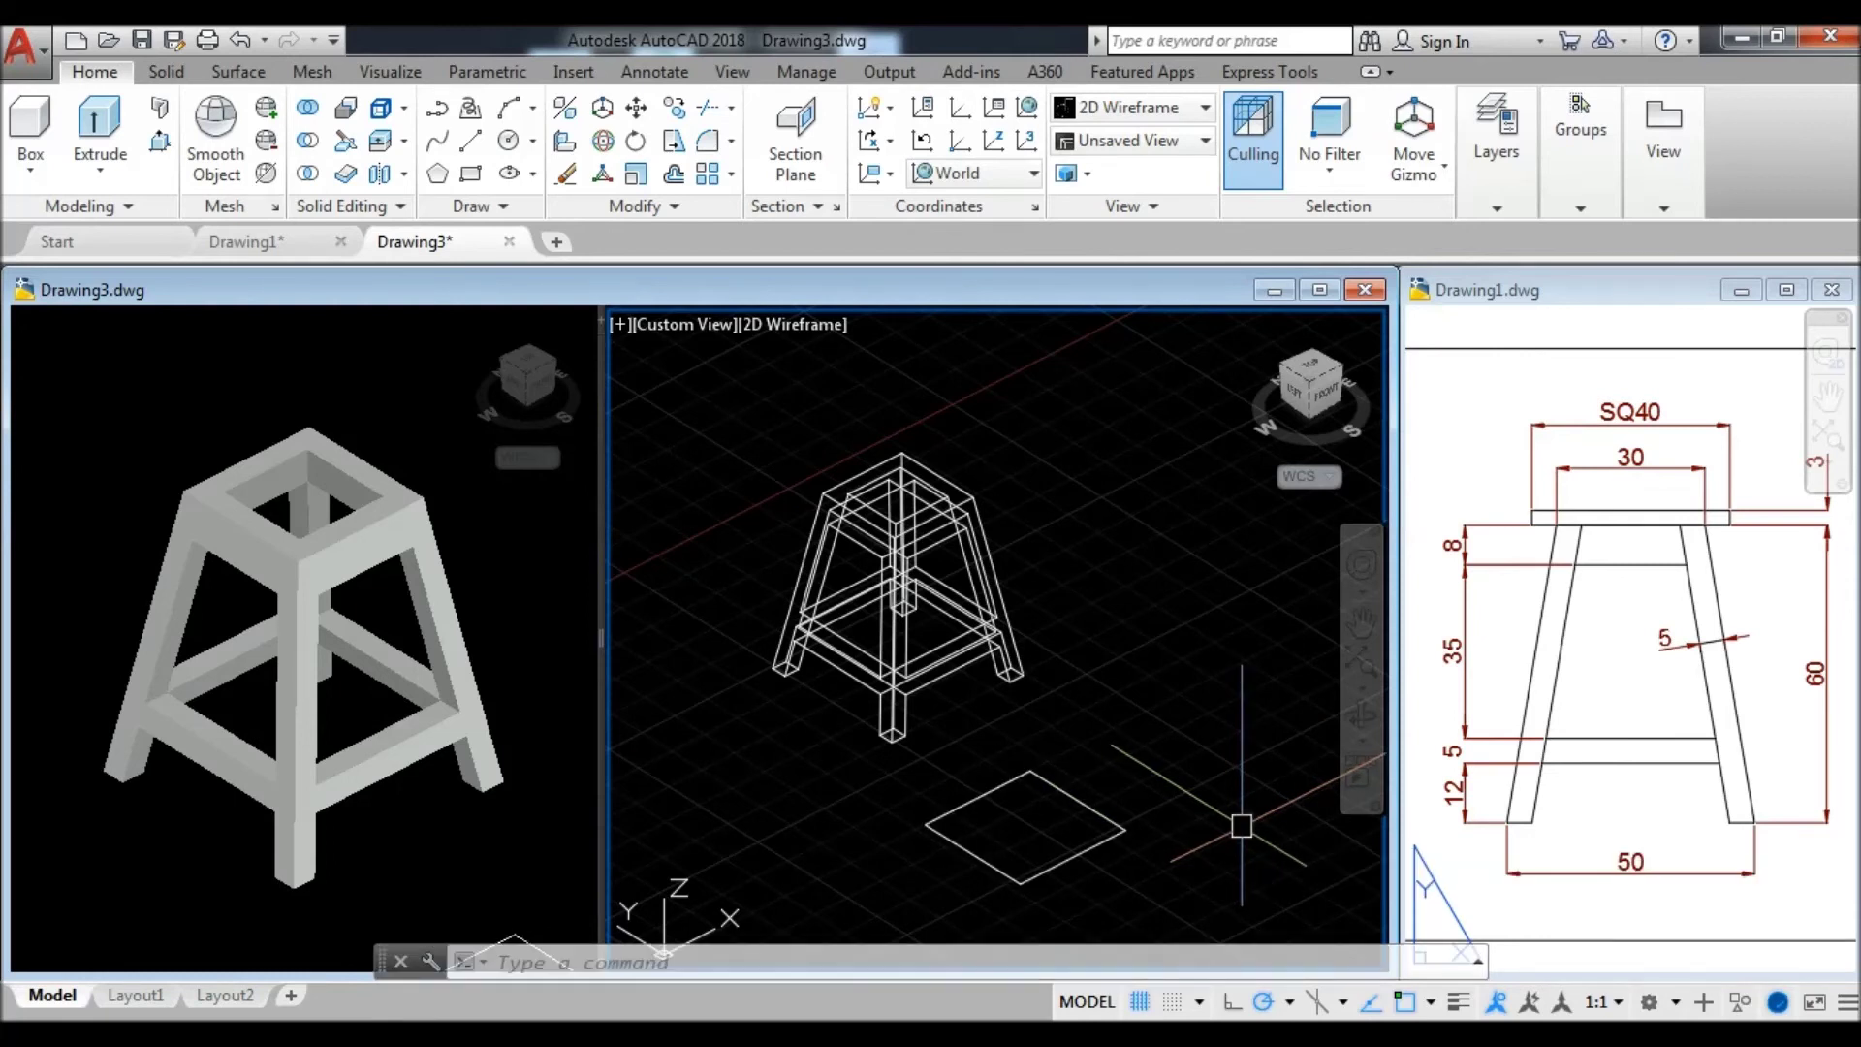
- Draw a line across the square between opposite edge midpoints
middle_click_drag(1134, 911, 1075, 891)
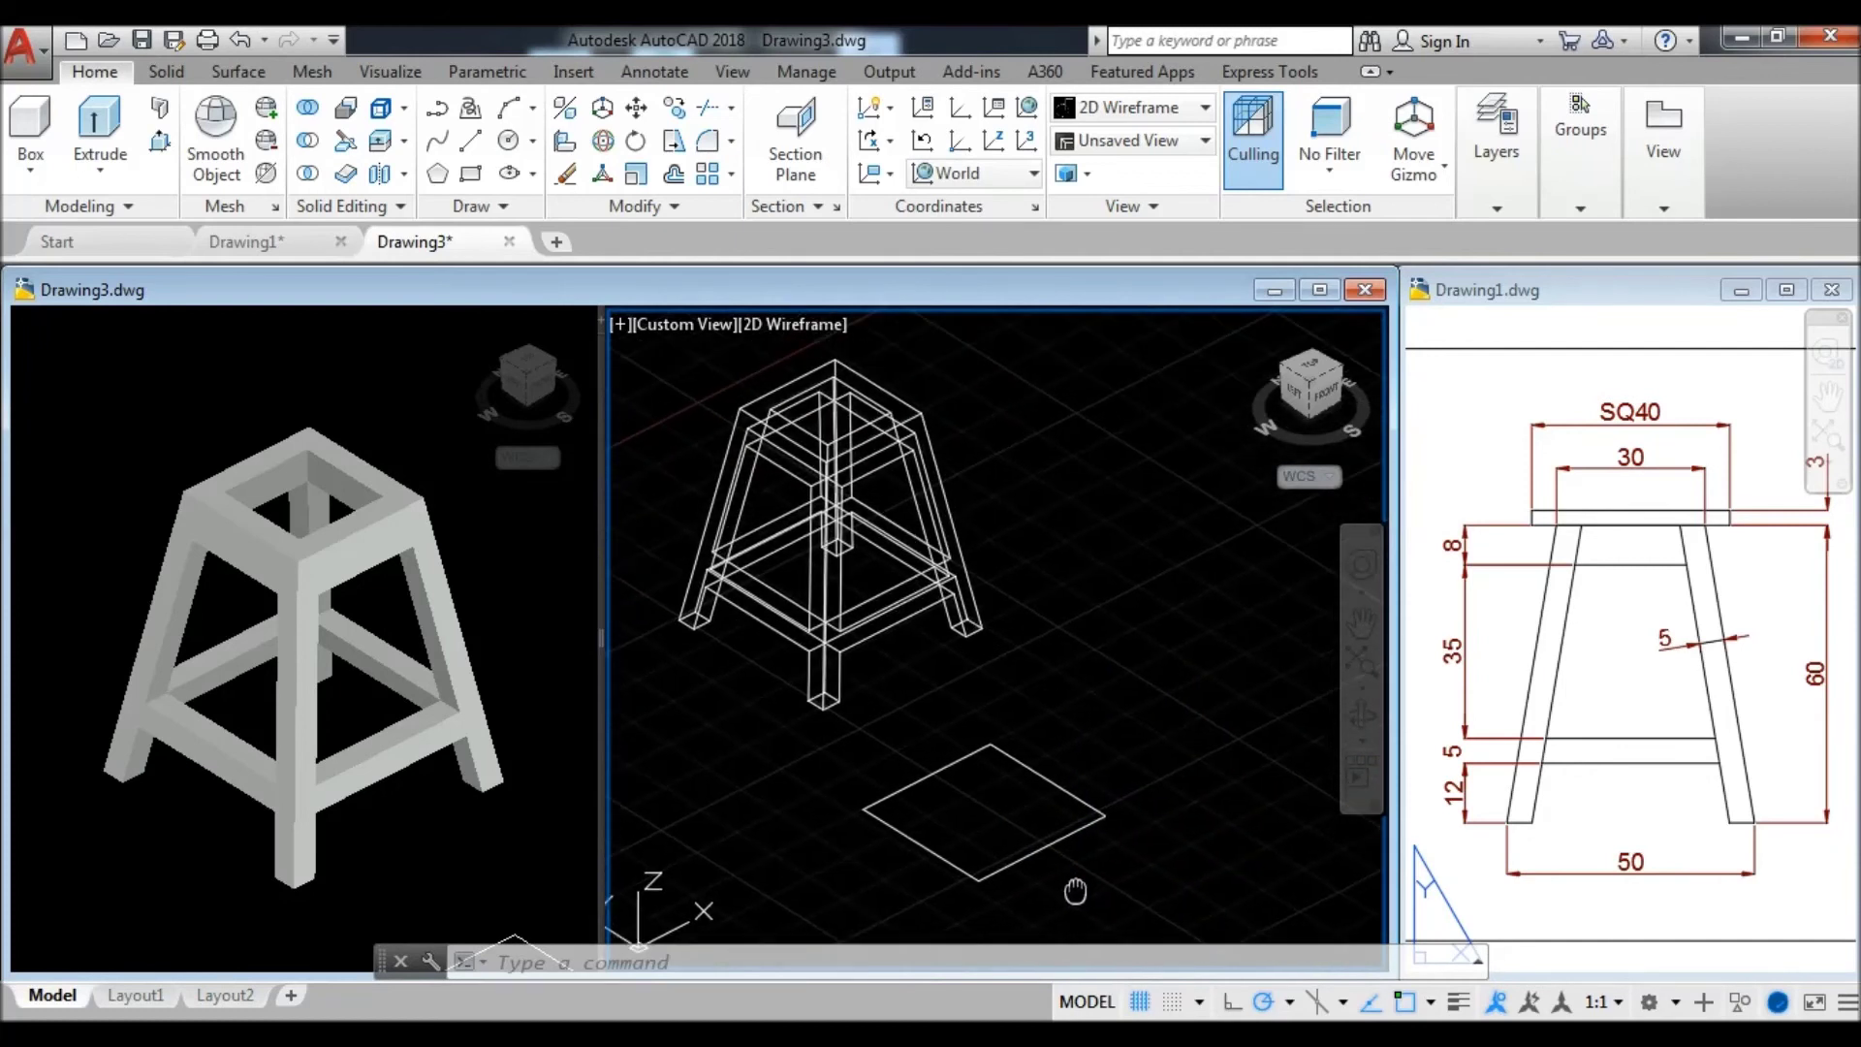
type("l")
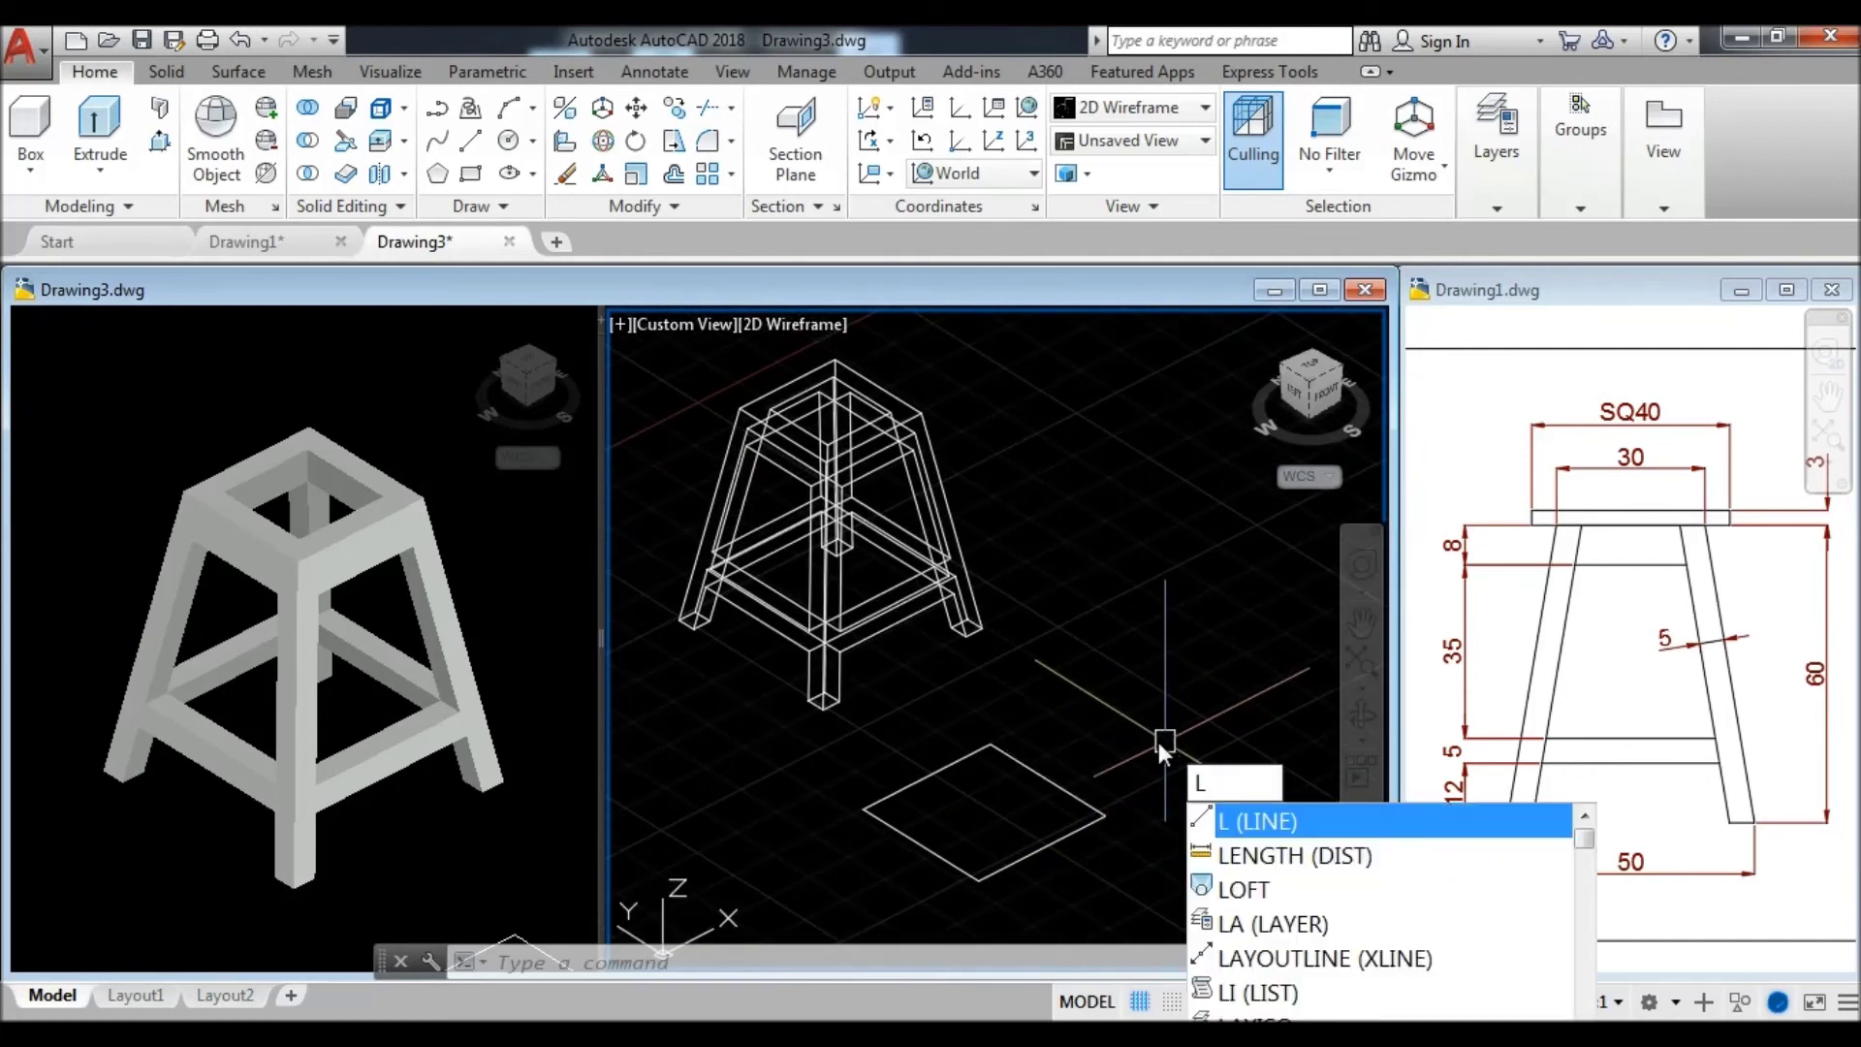
key("Return")
left_click(927, 775)
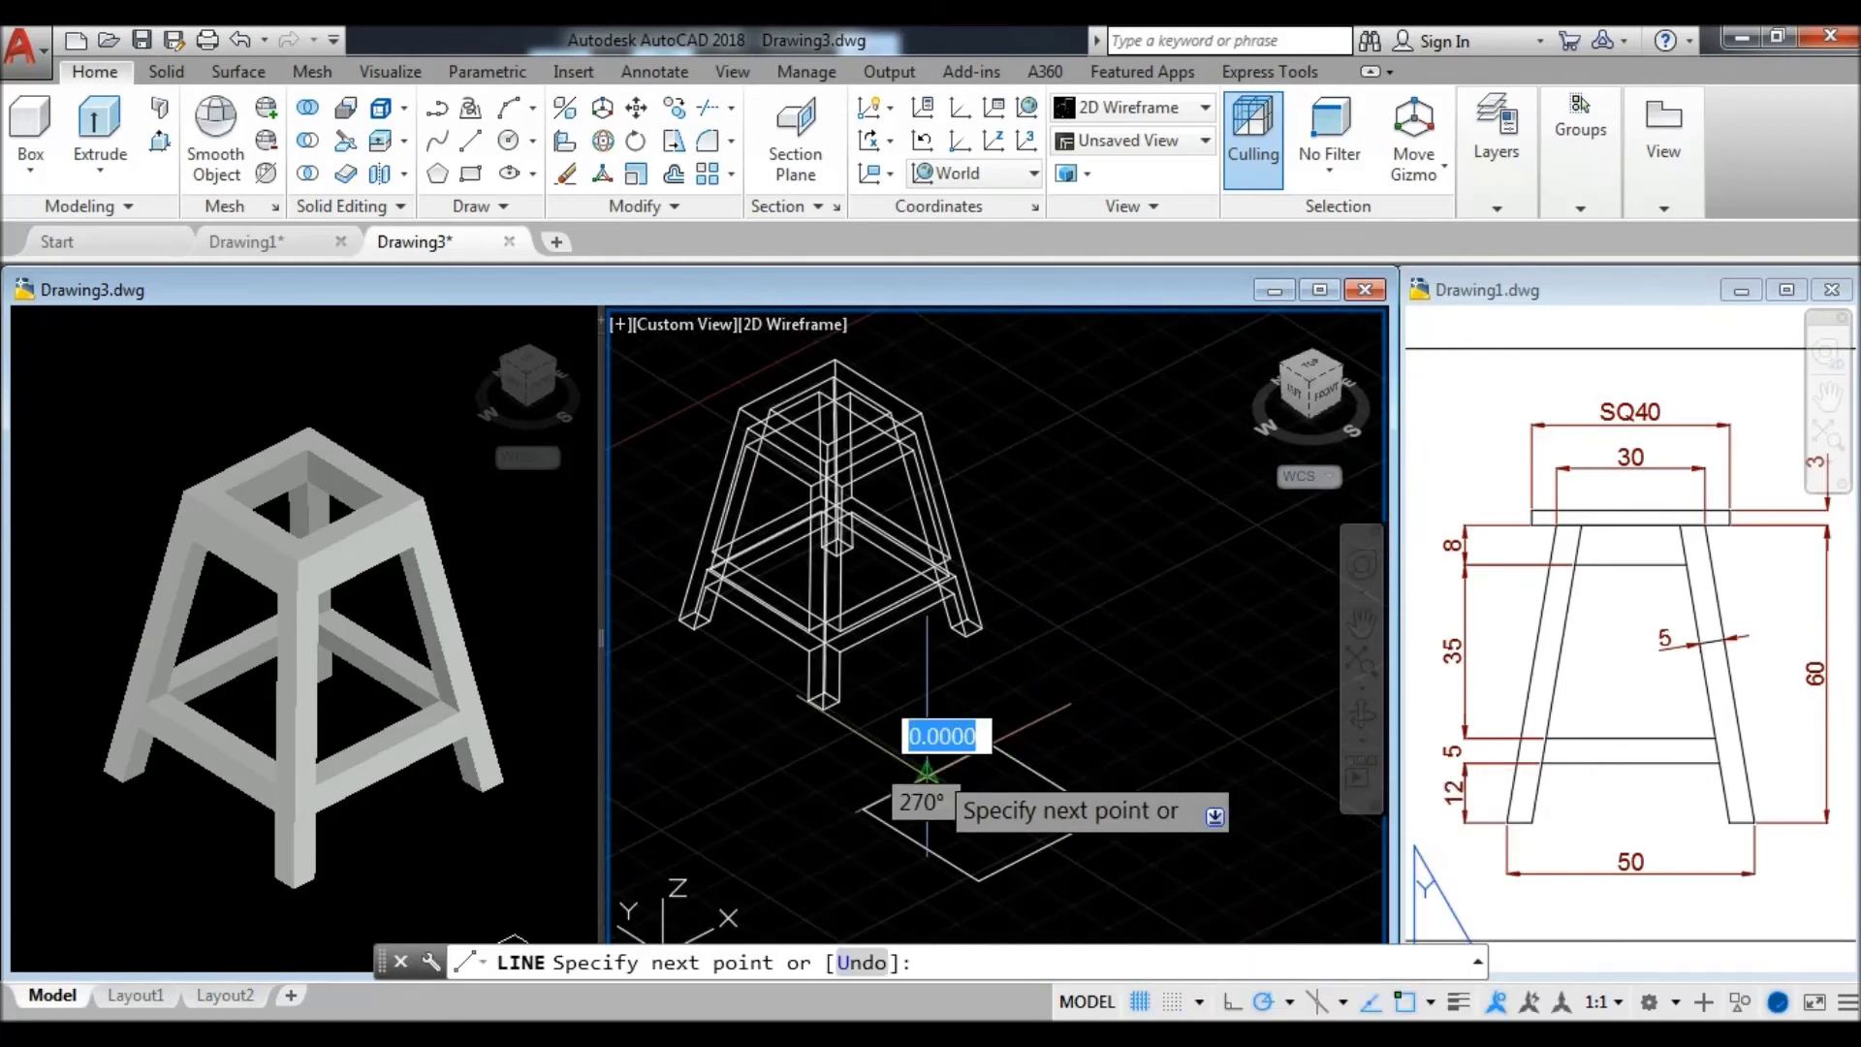
left_click(1042, 849)
key("Return")
- Extrude the 40 by 40 square 3 units into a seat plate
left_click(907, 841)
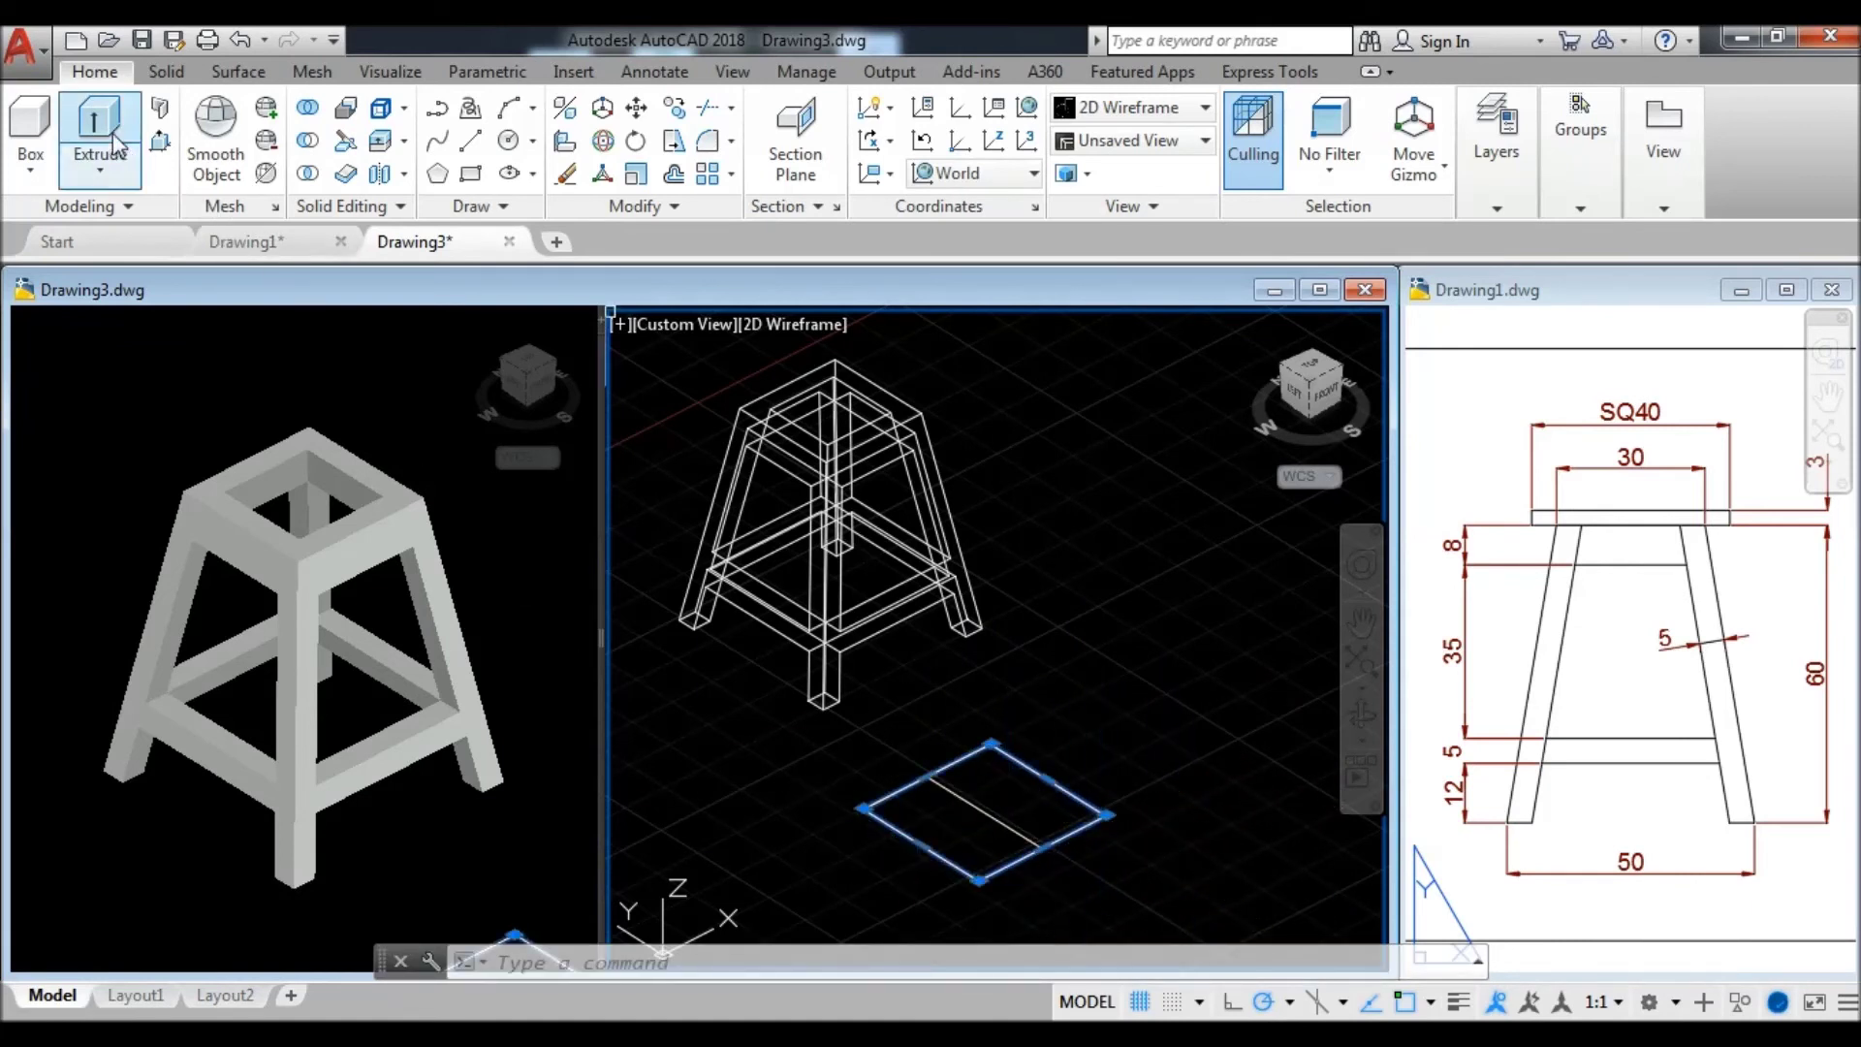
left_click(117, 146)
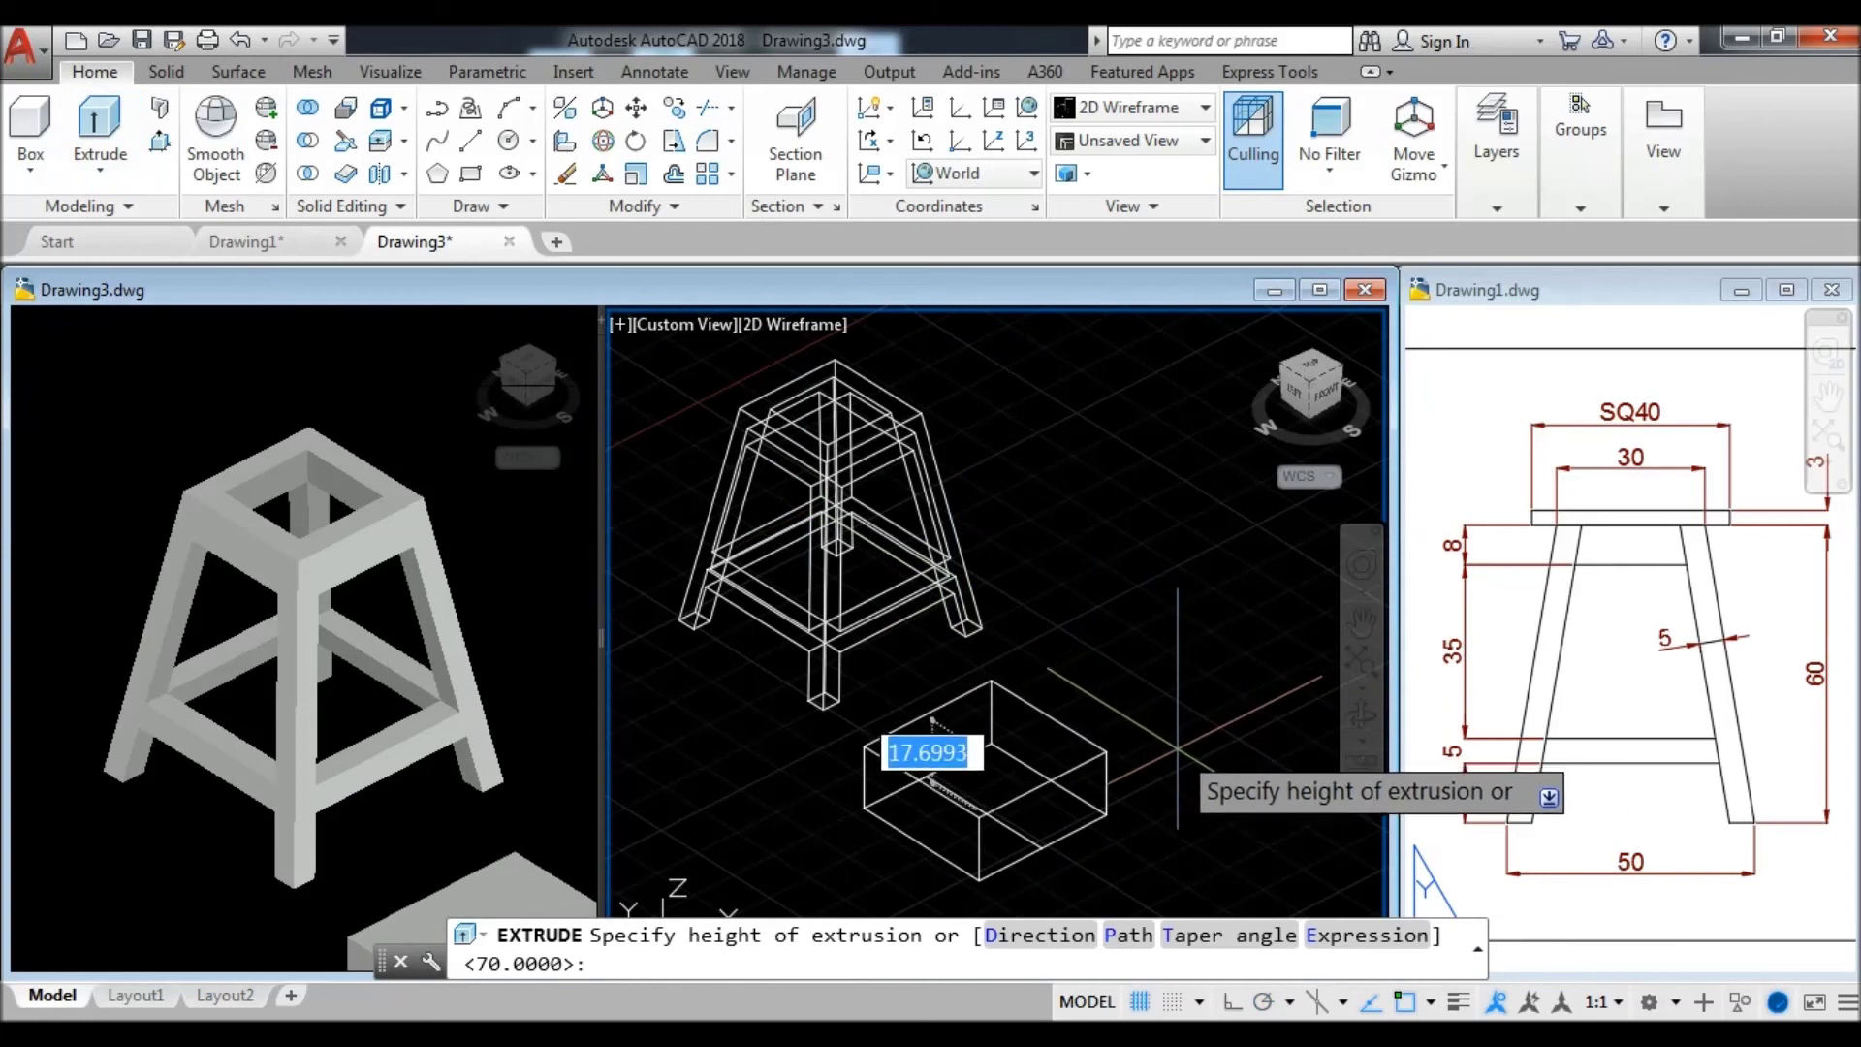
type("3")
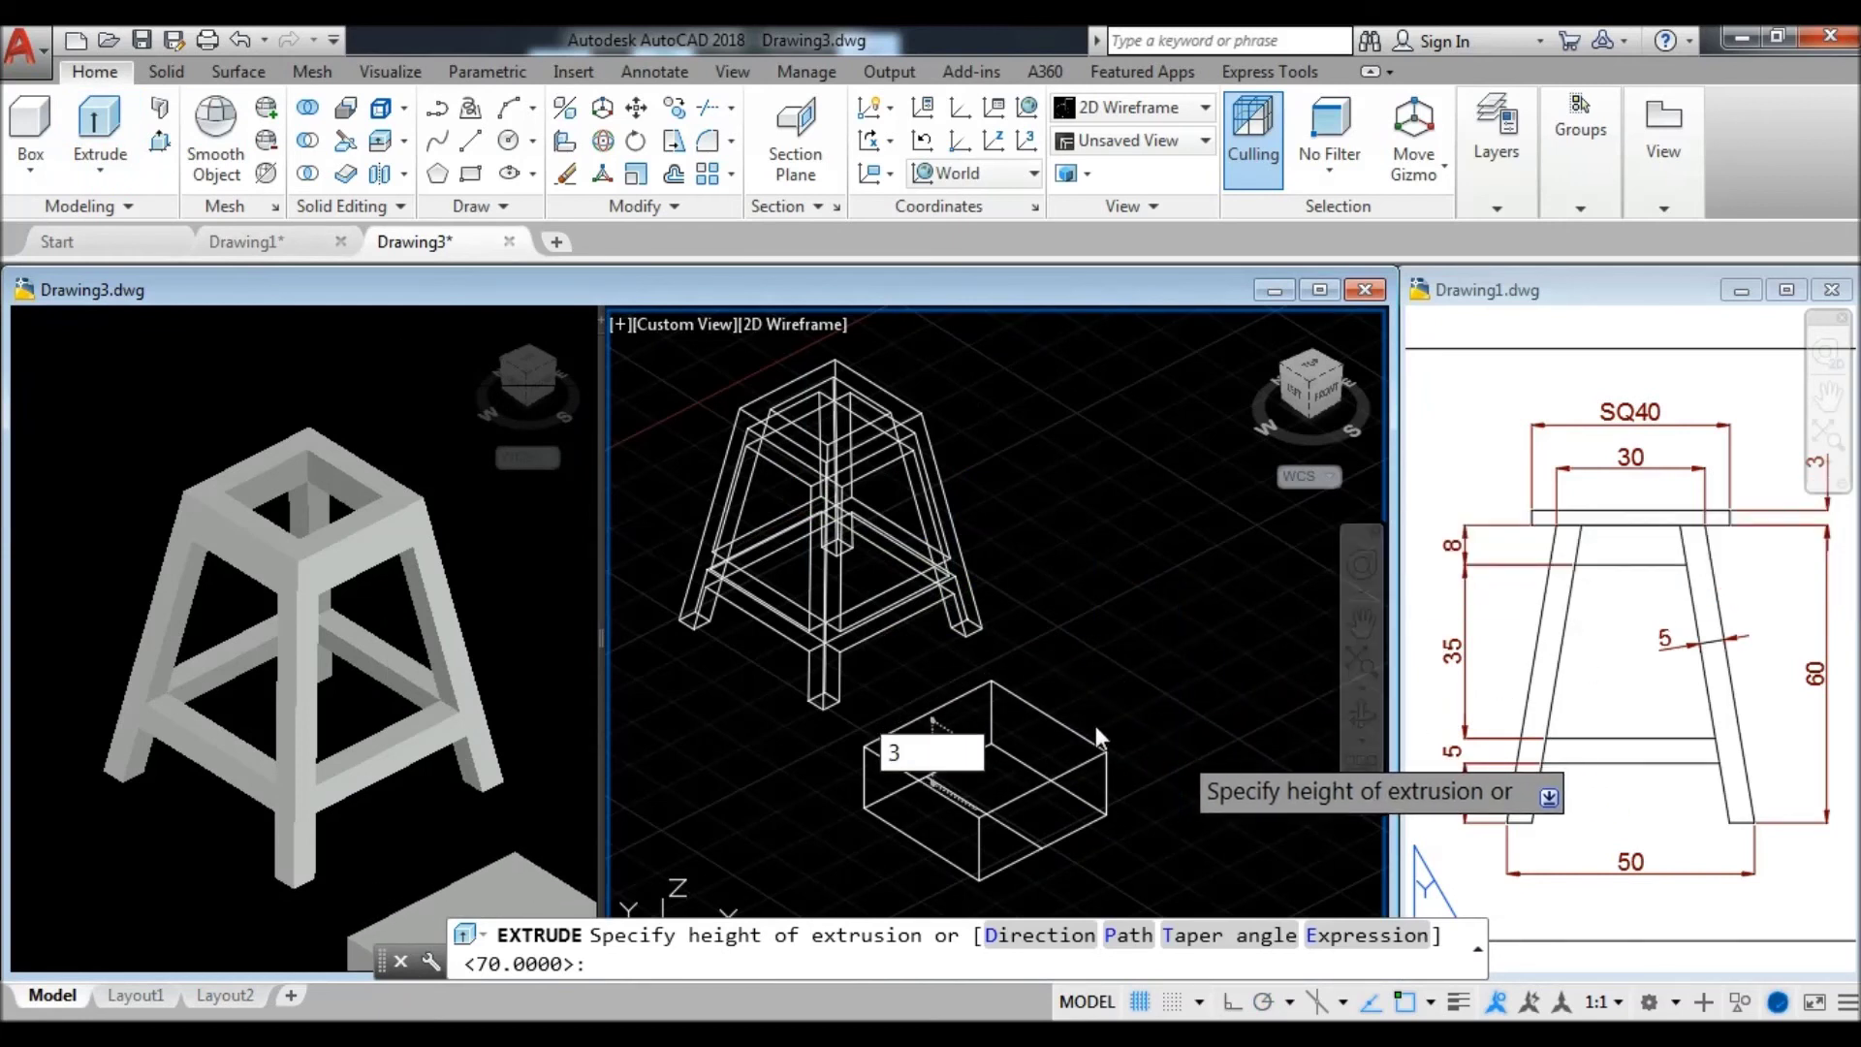
key("Return")
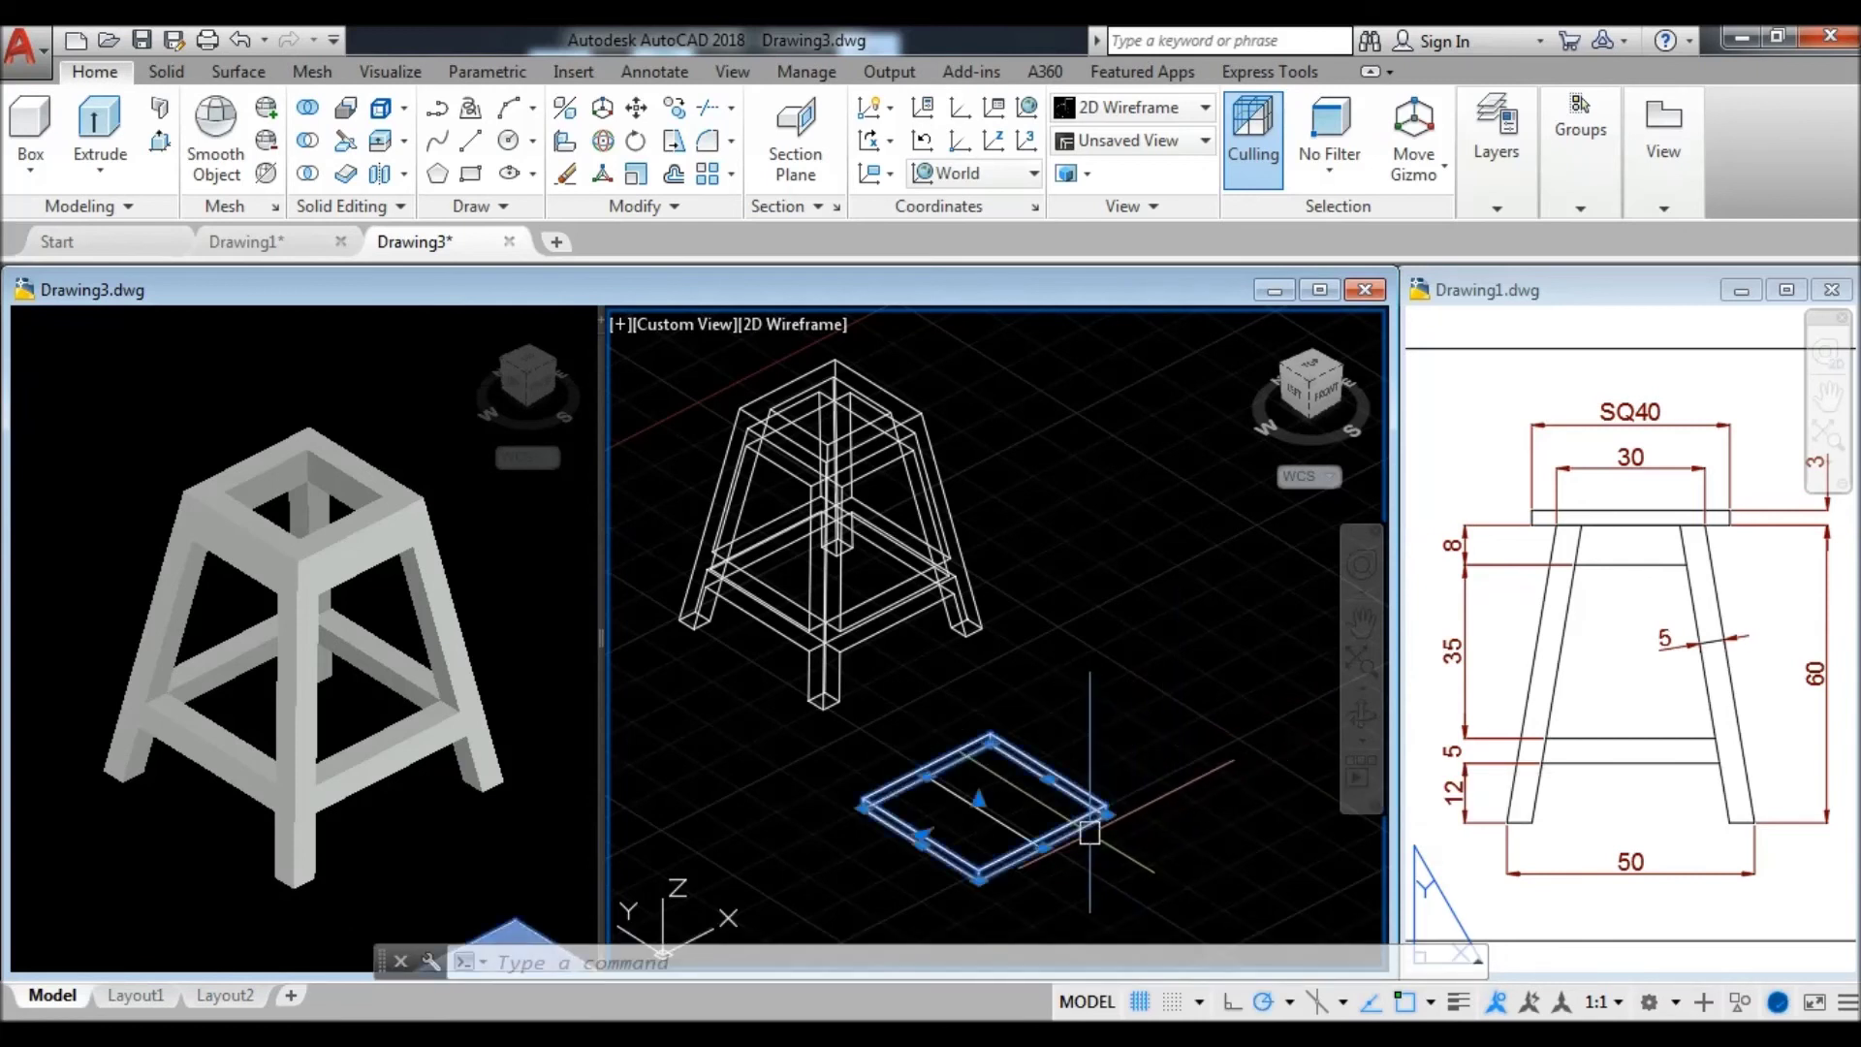
scroll(868, 821, "down", 2)
scroll(808, 520, "up", 2)
scroll(807, 520, "up", 2)
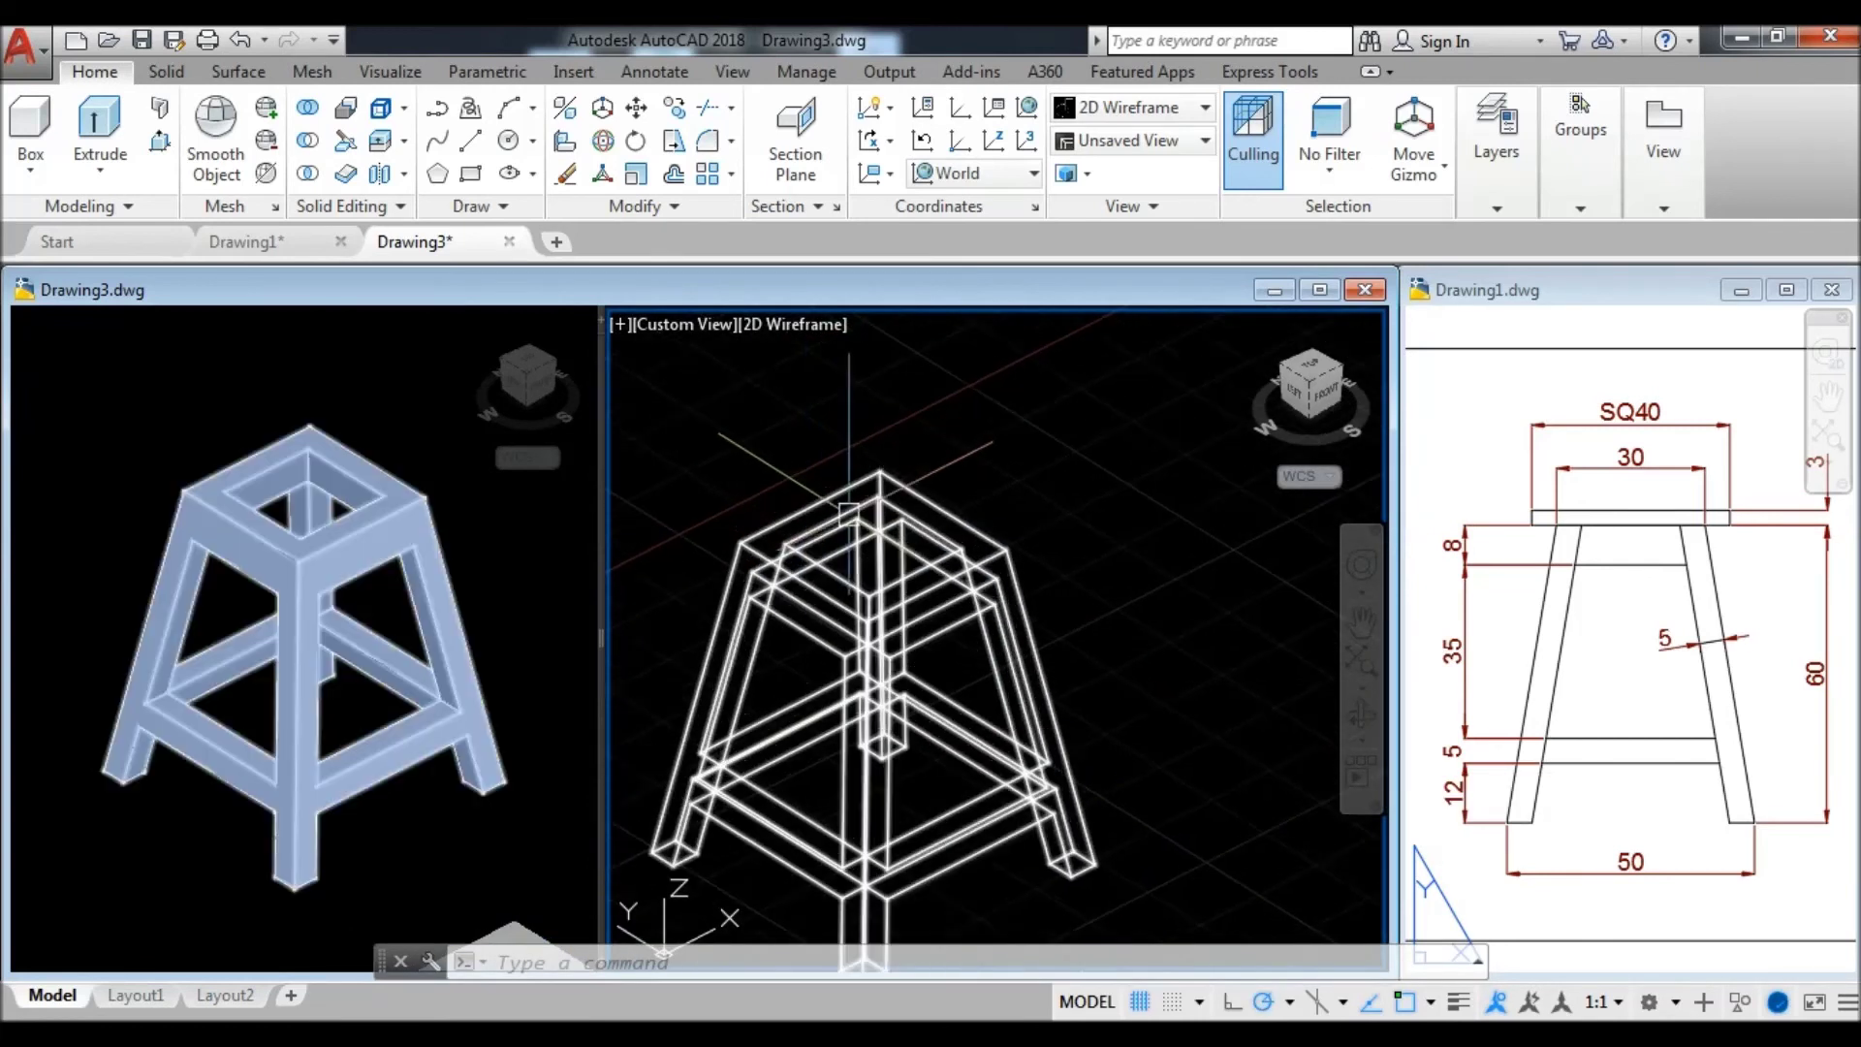
- Draw a line across the stool's top between opposite edge midpoints
key("Return")
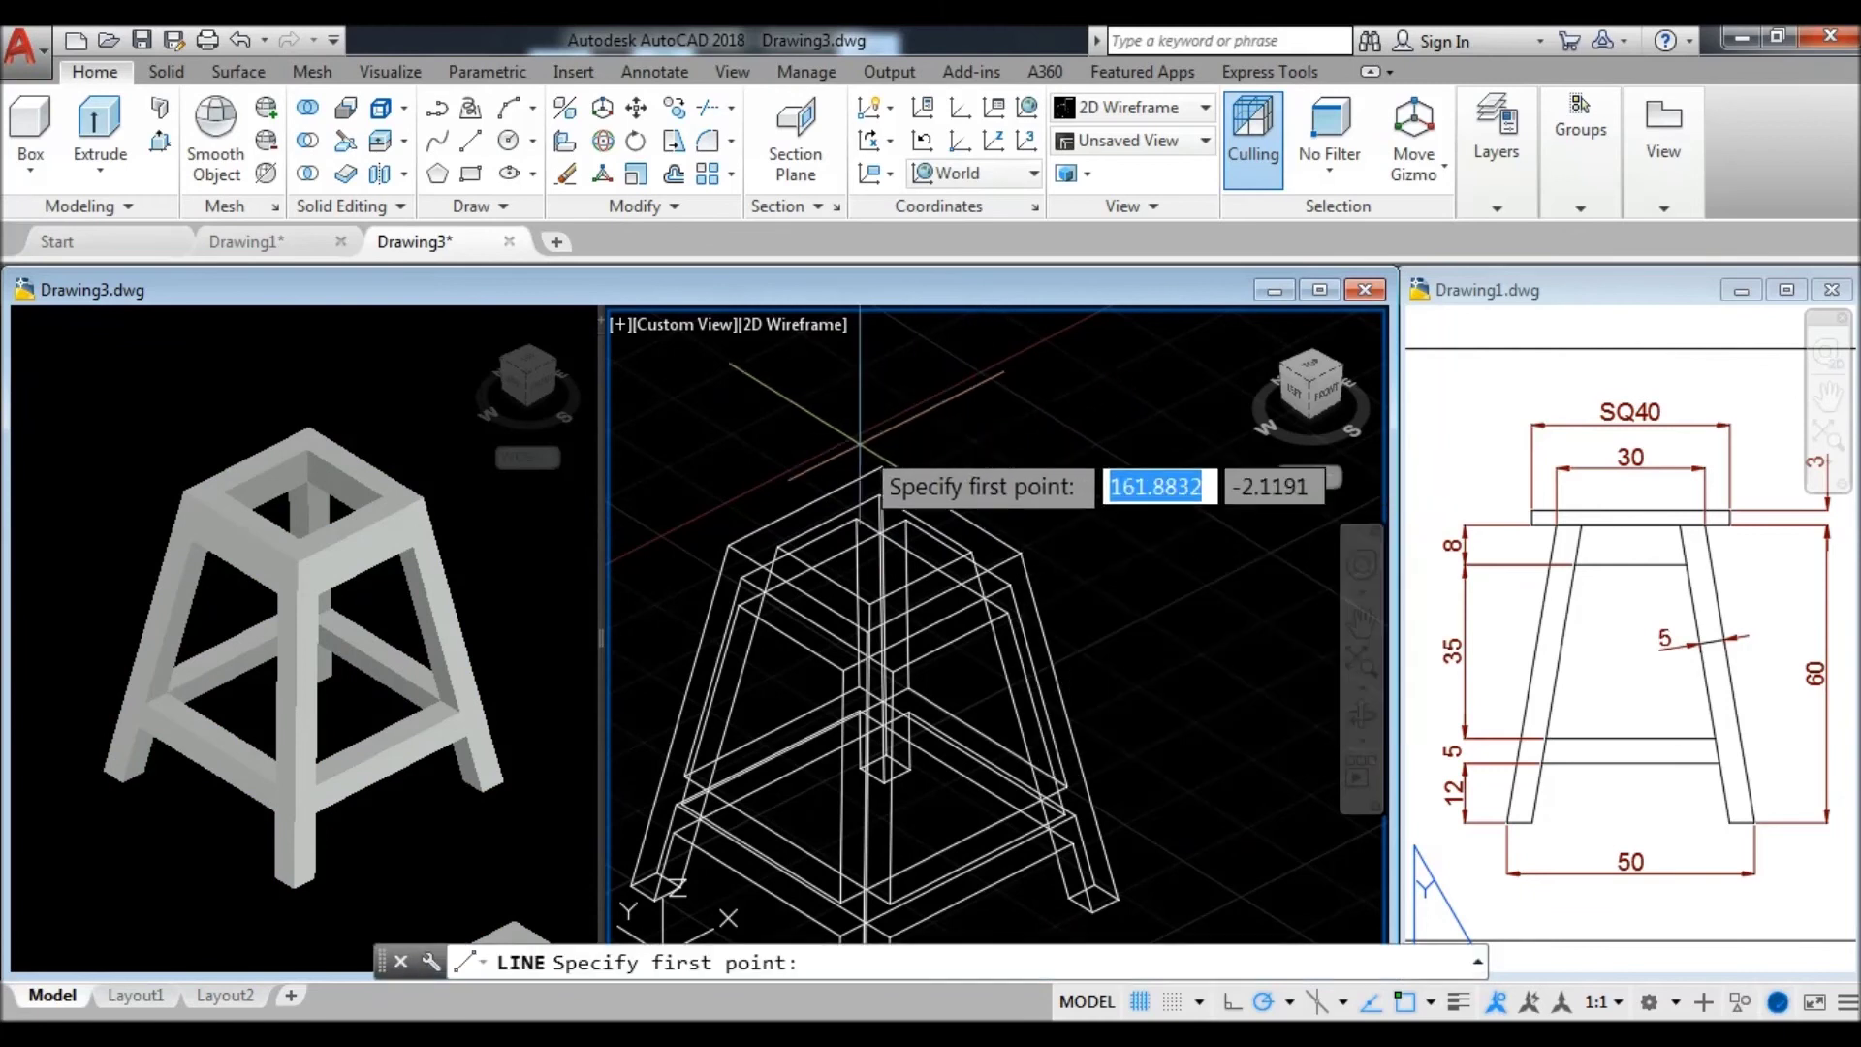
left_click(805, 499)
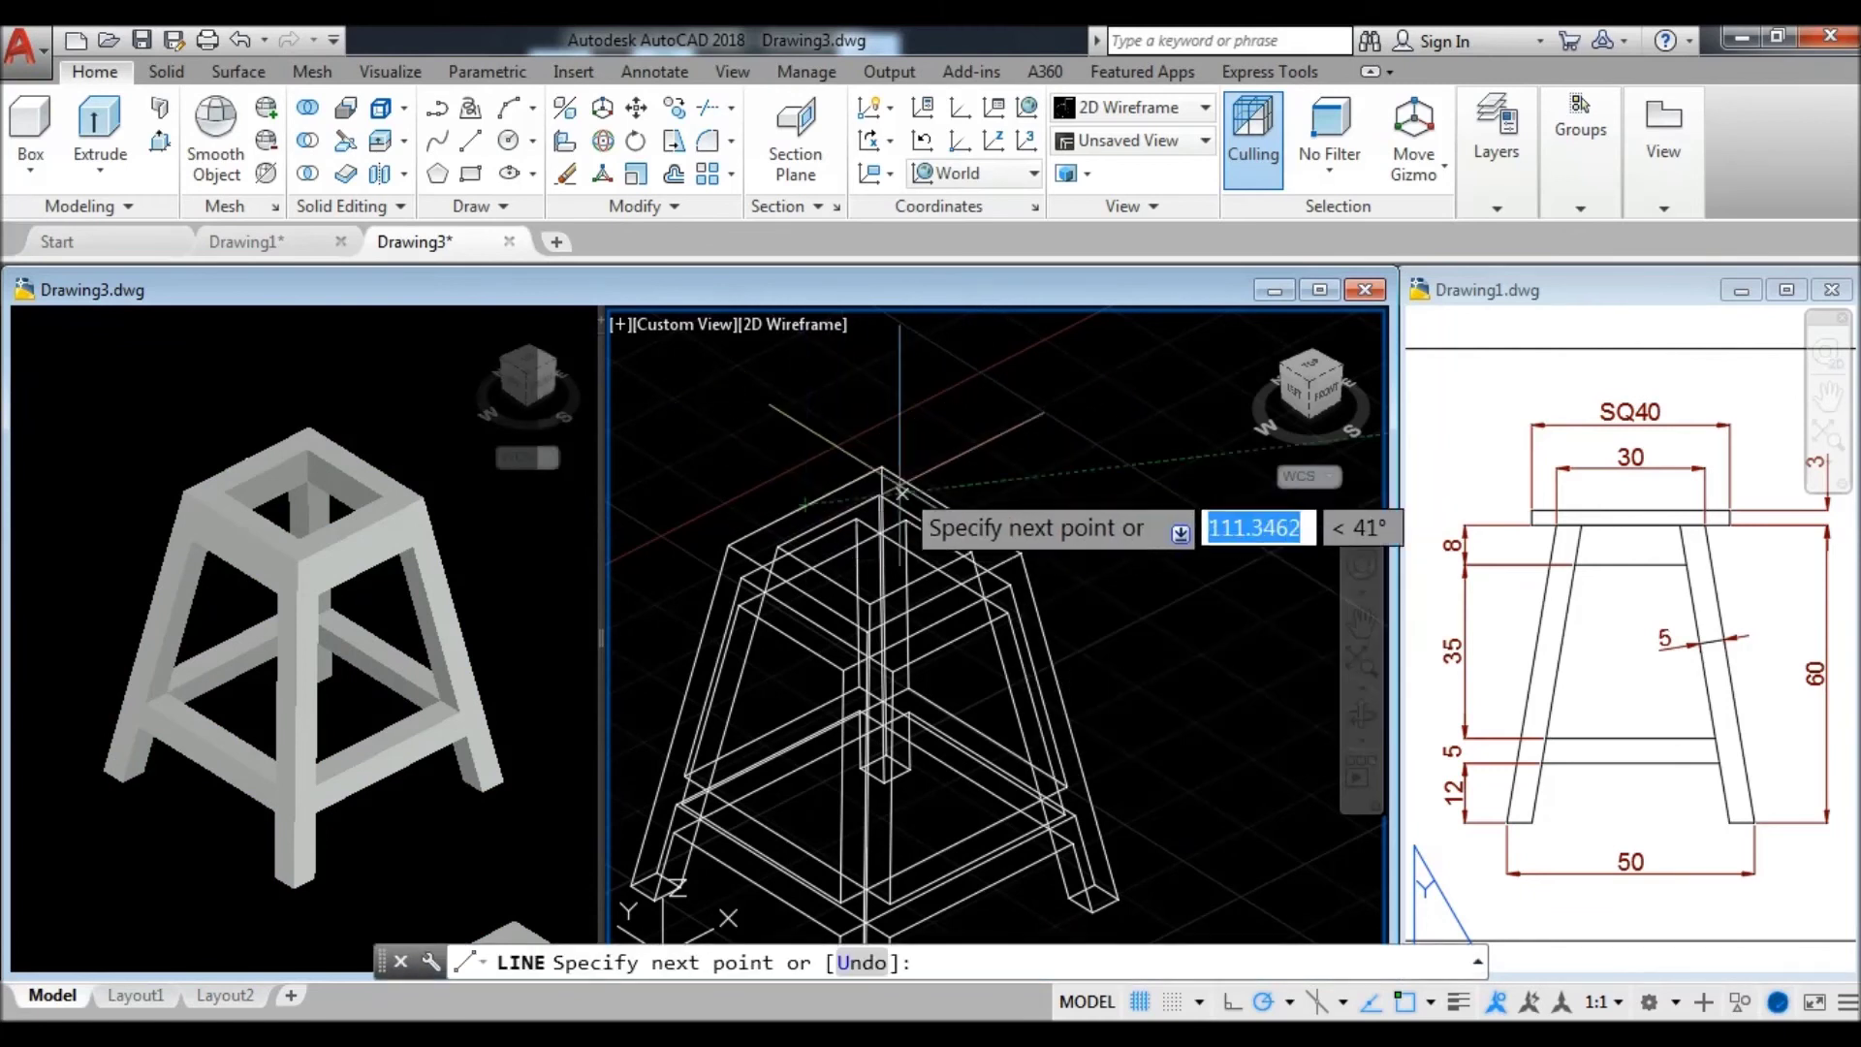
left_click(944, 592)
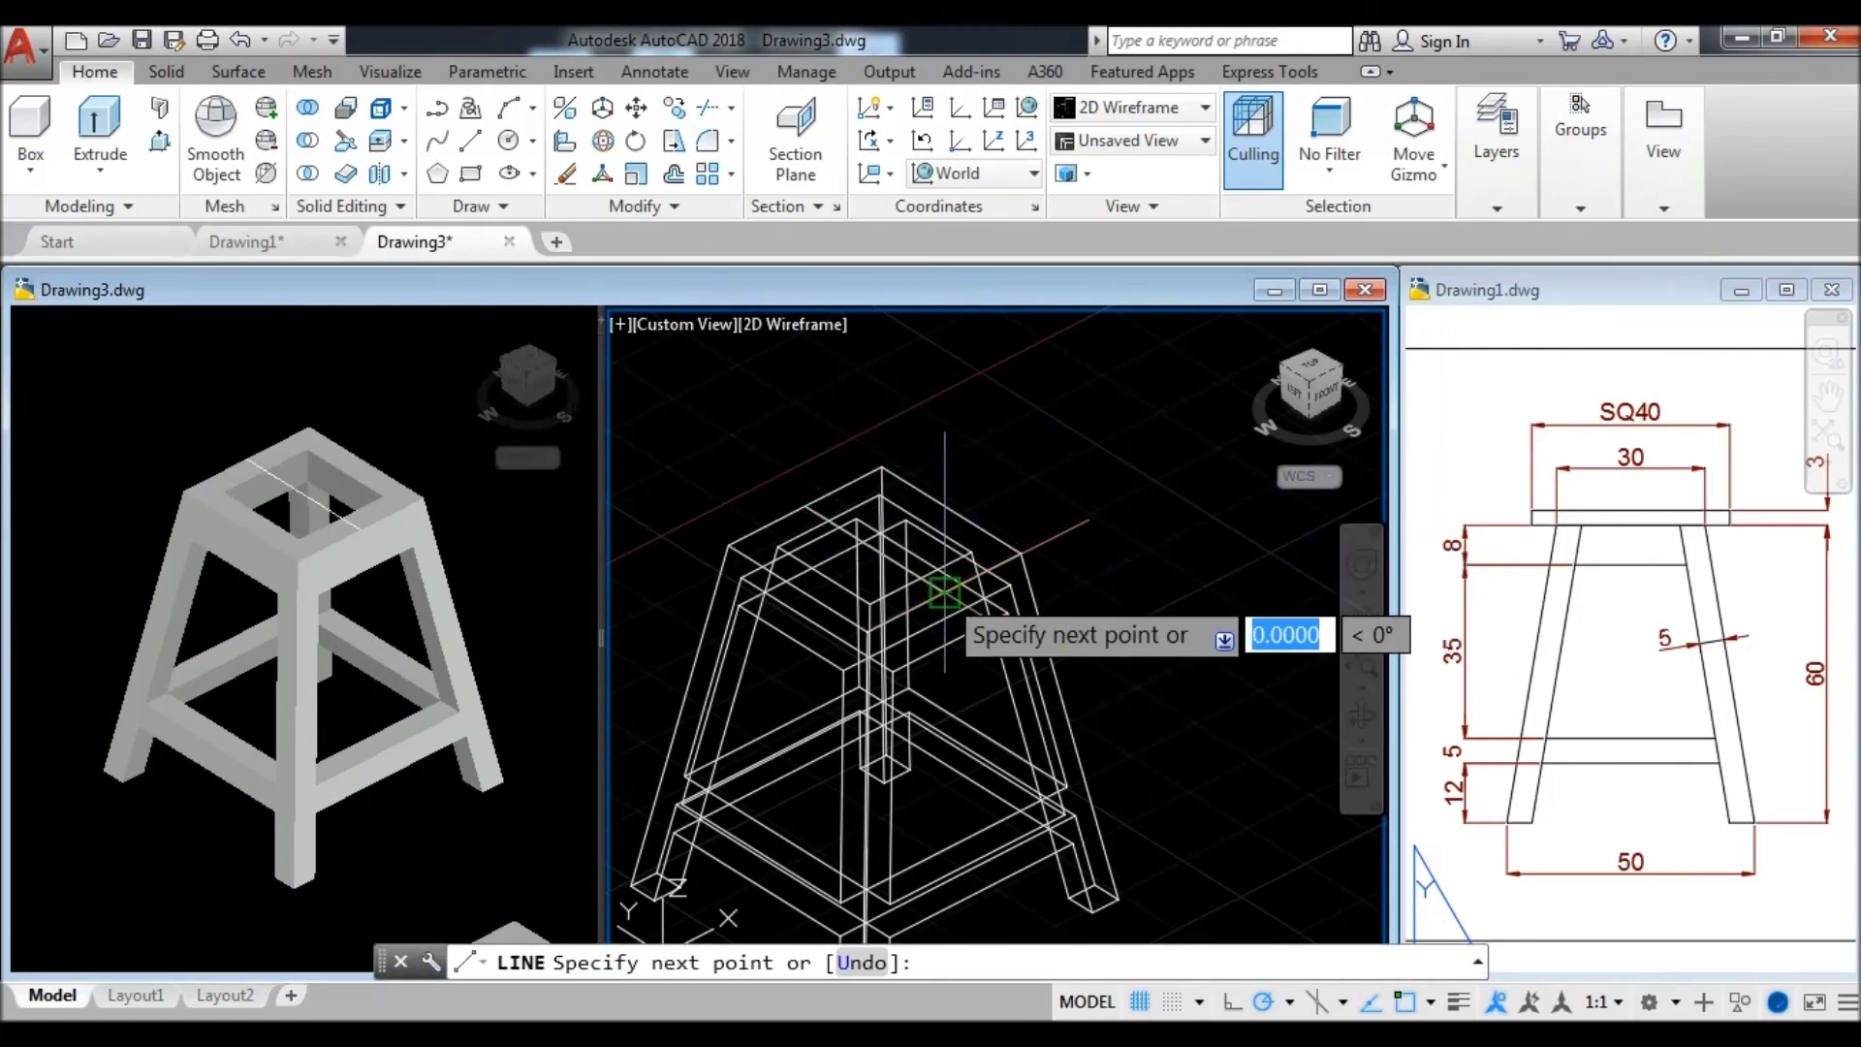
key("Escape")
scroll(944, 592, "down", 3)
left_click(1124, 819)
- Move the seat plate to a new position with MOVE
type("M")
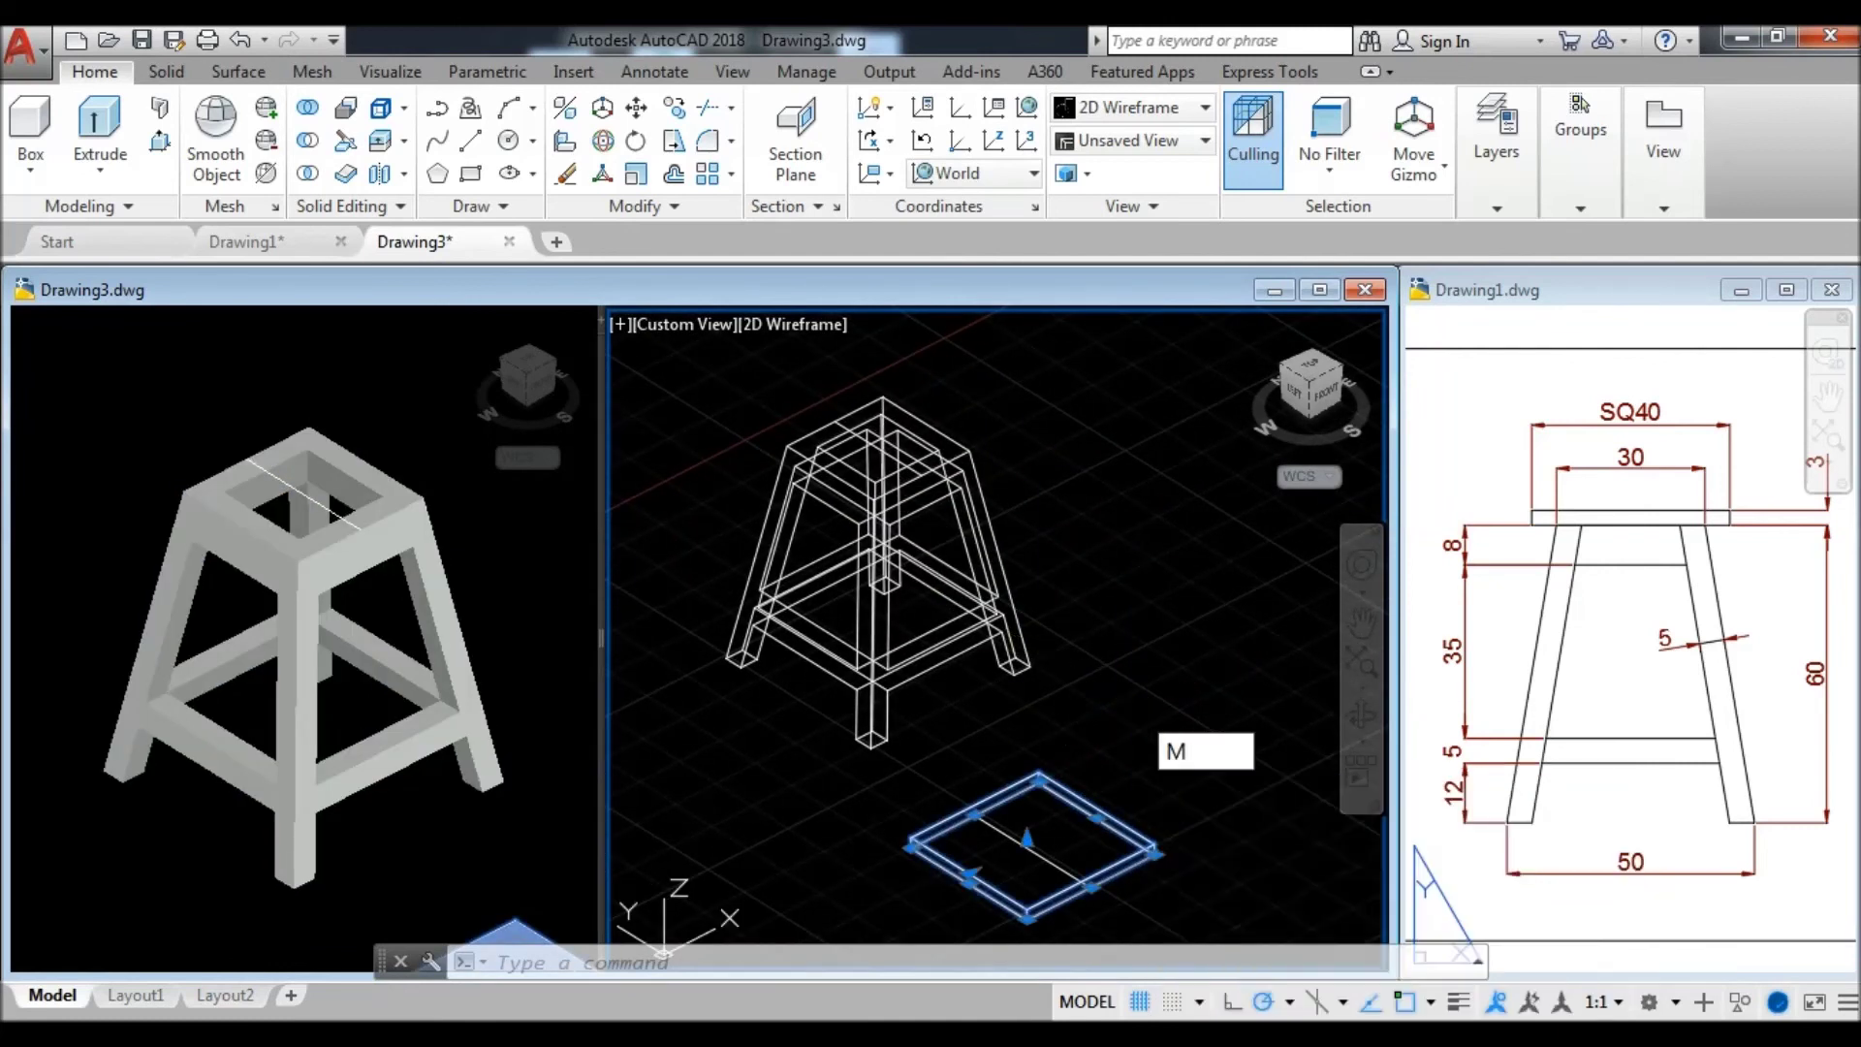
key("Return")
left_click(1027, 837)
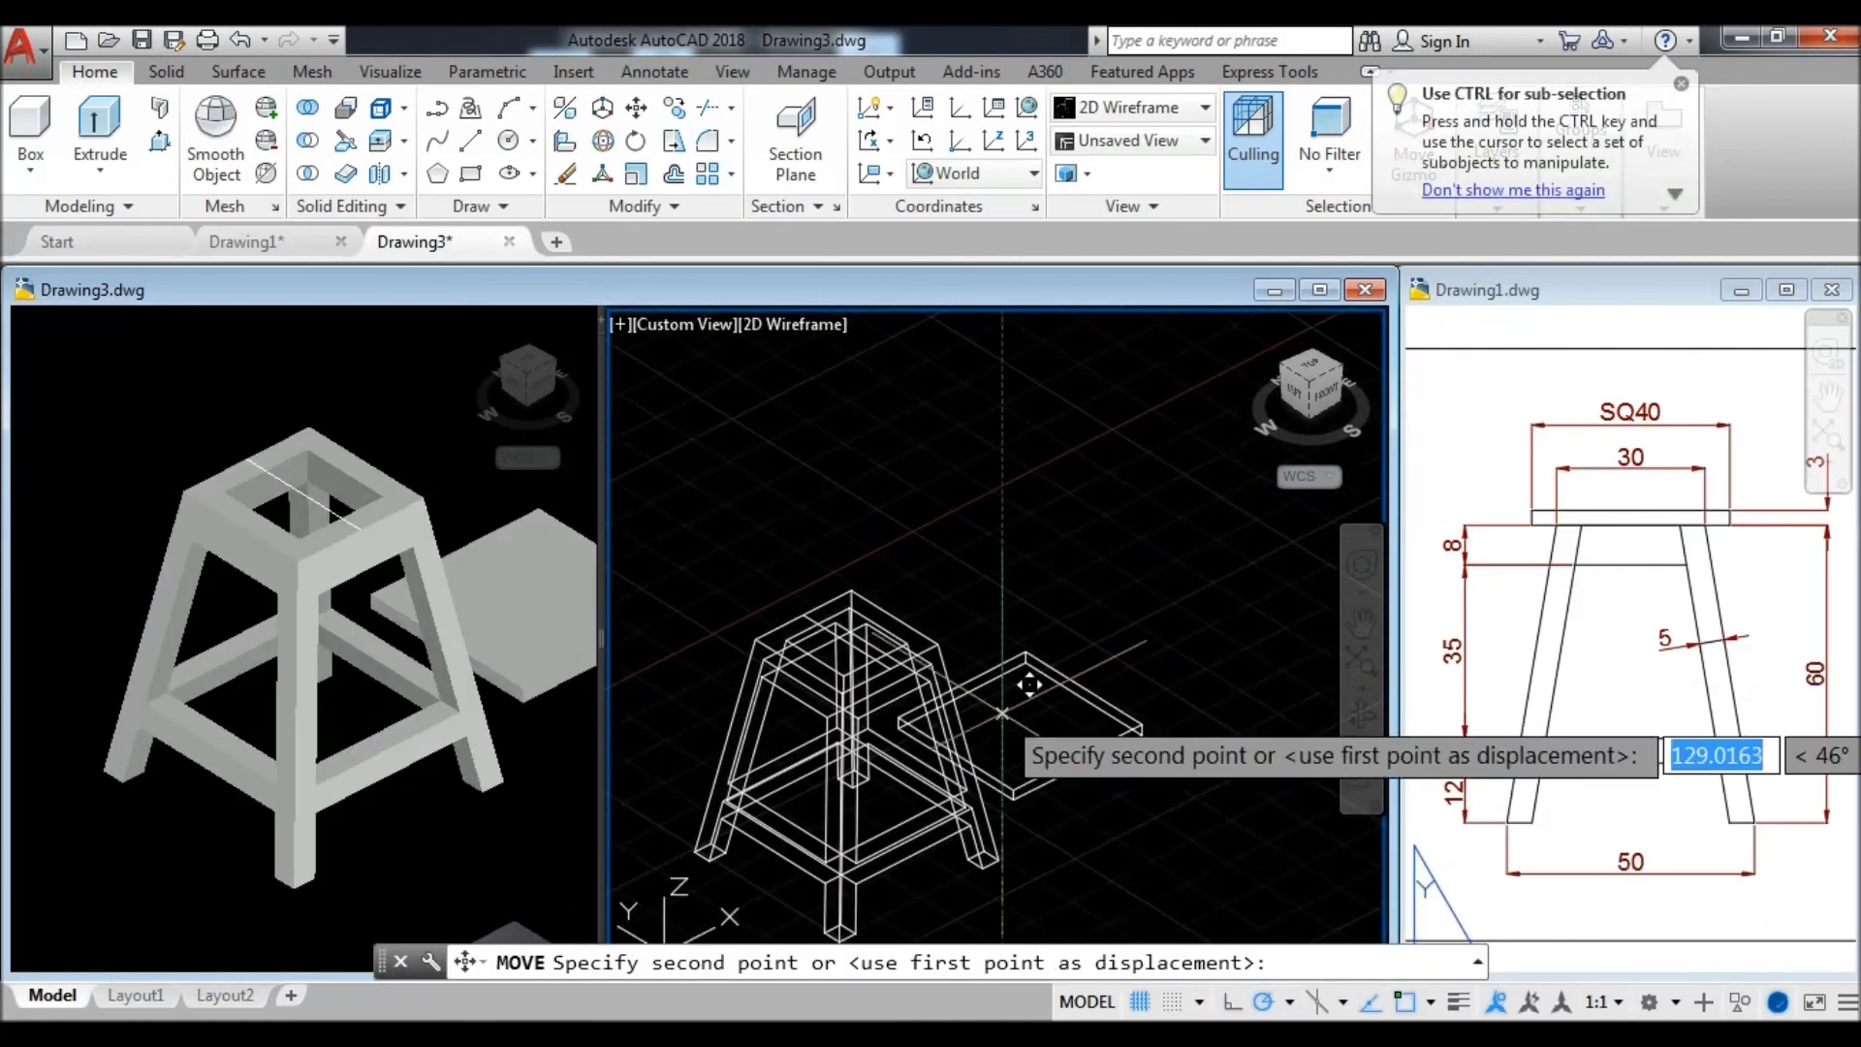
scroll(853, 485, "up", 3)
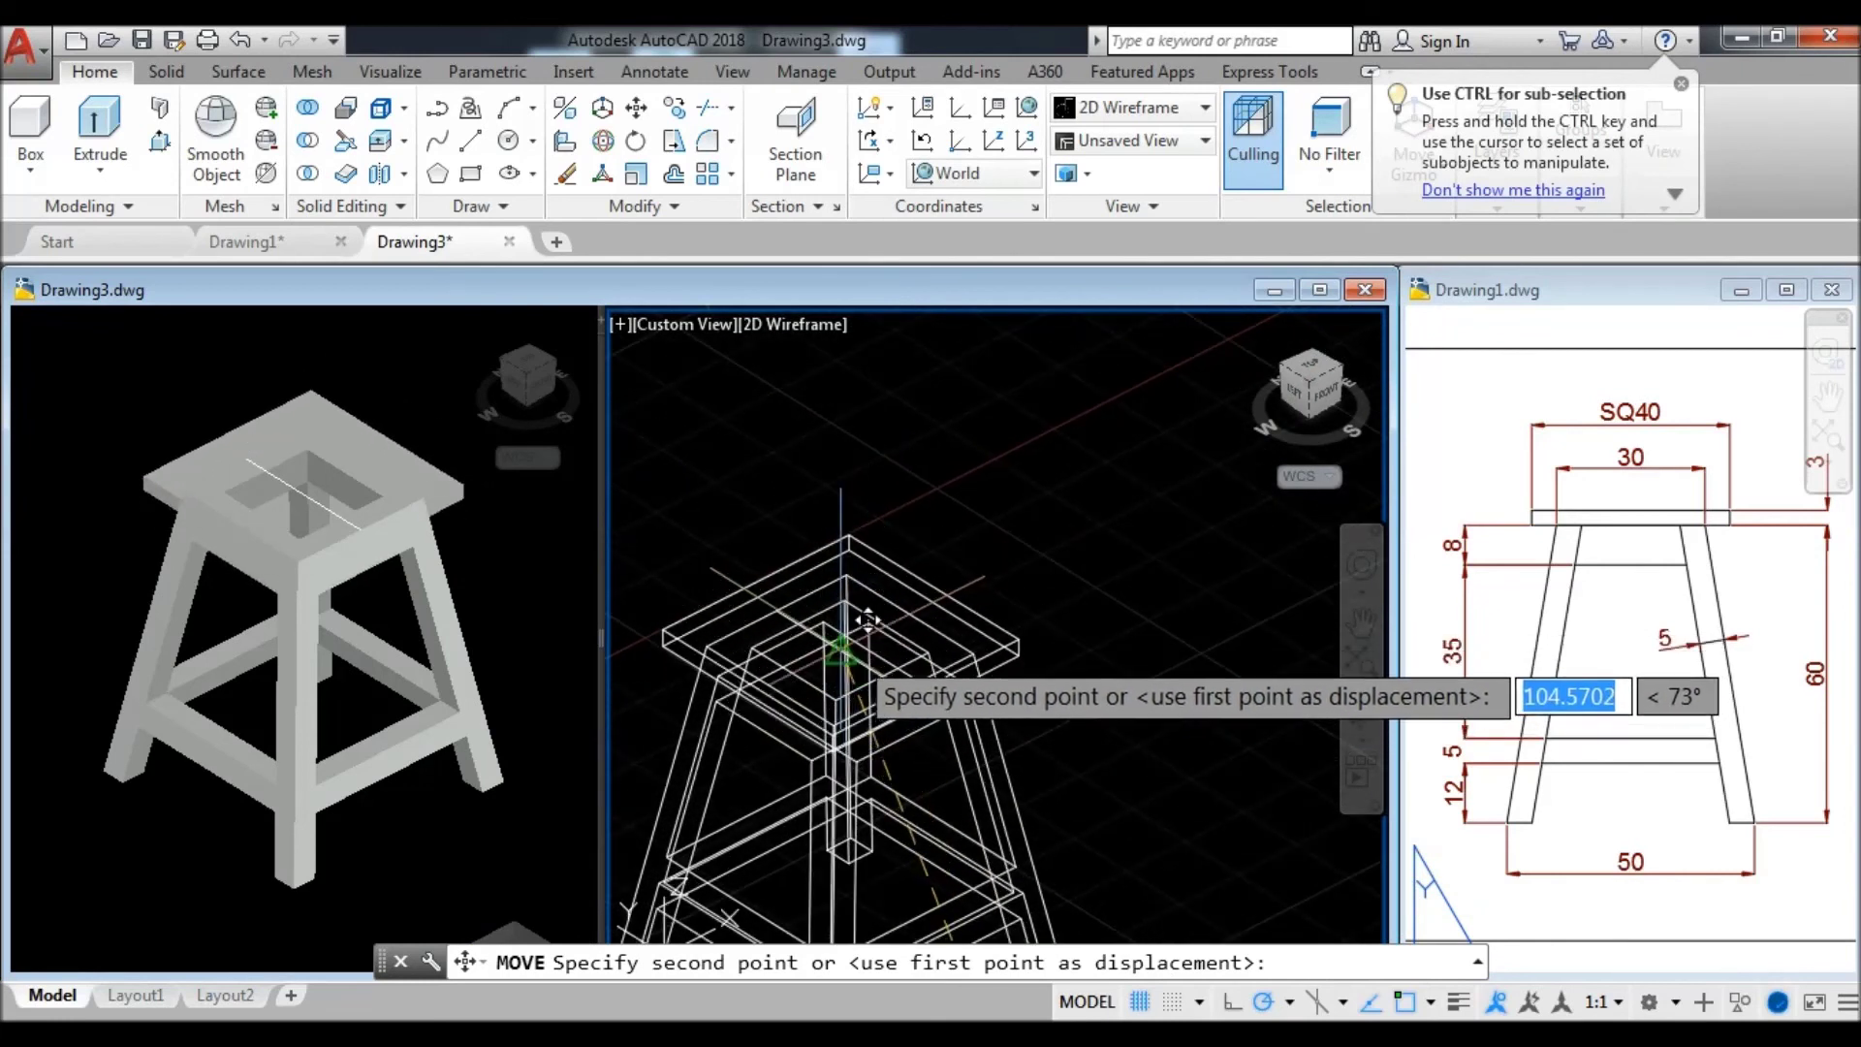
scroll(878, 630, "up", 2)
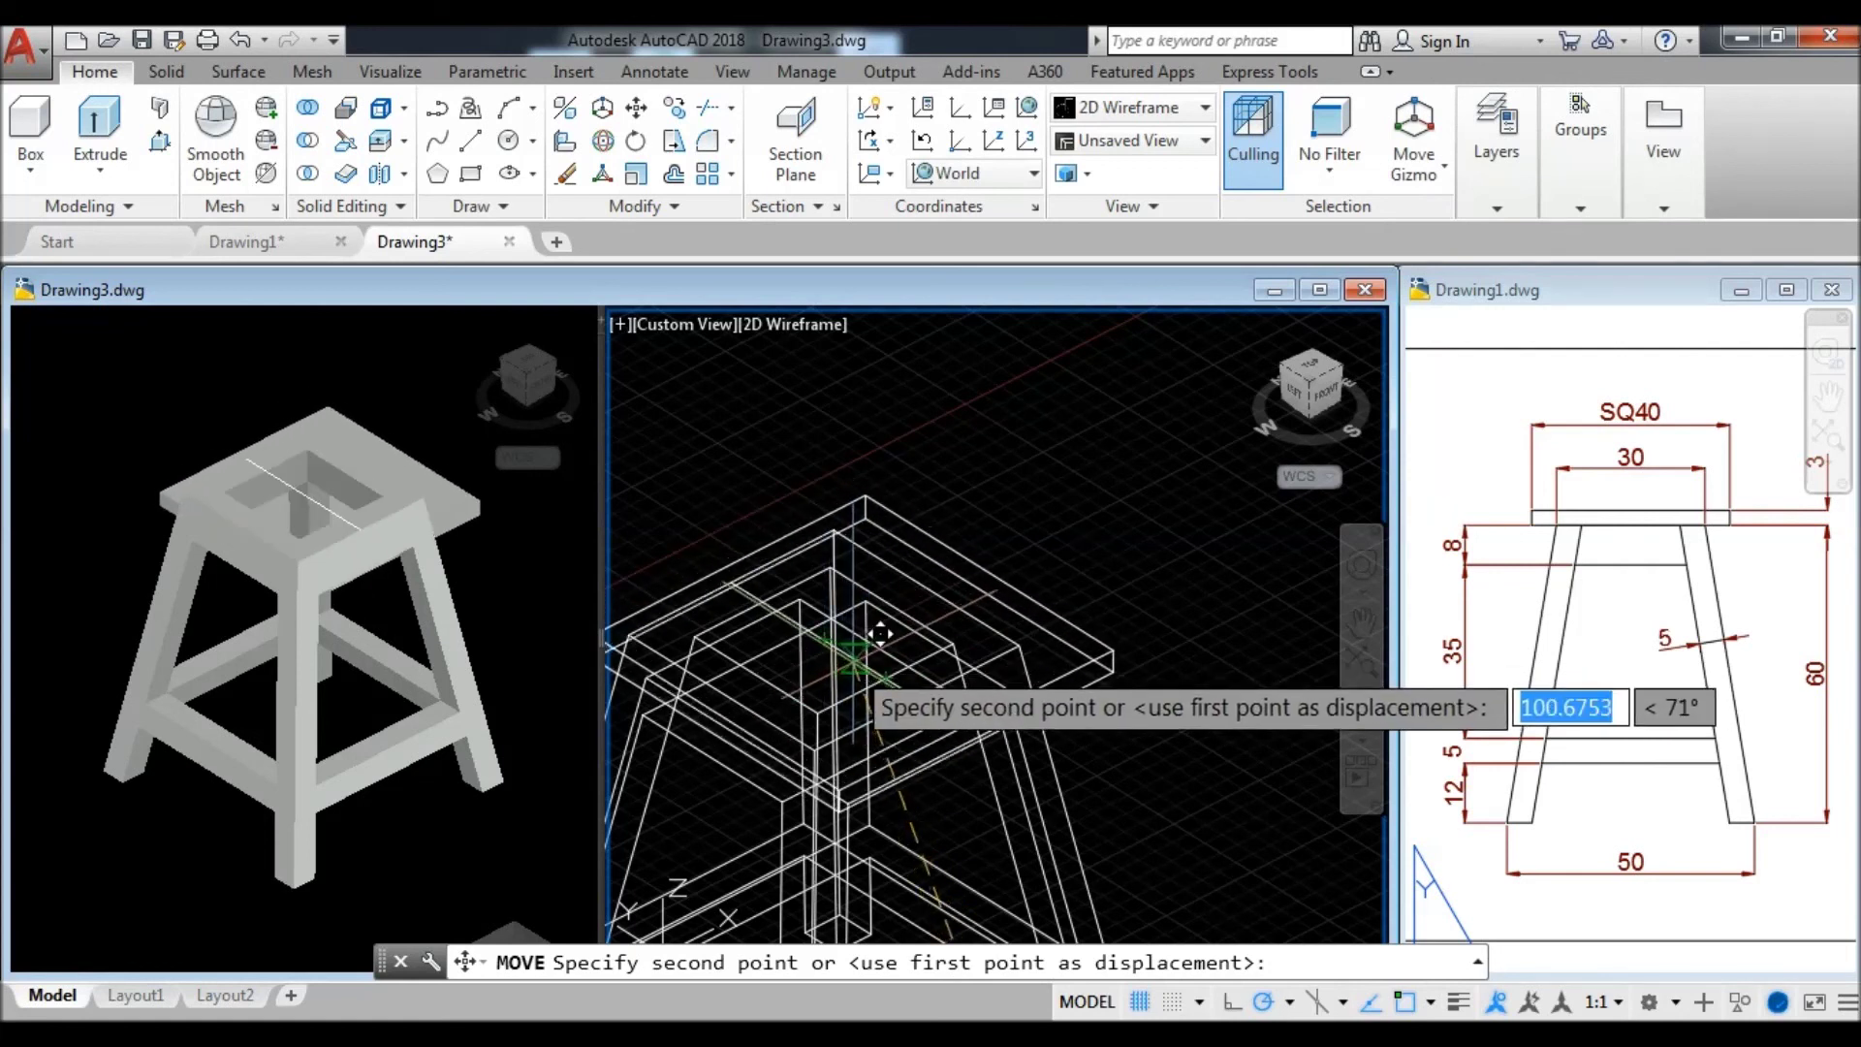
scroll(936, 503, "down", 1)
scroll(936, 503, "down", 2)
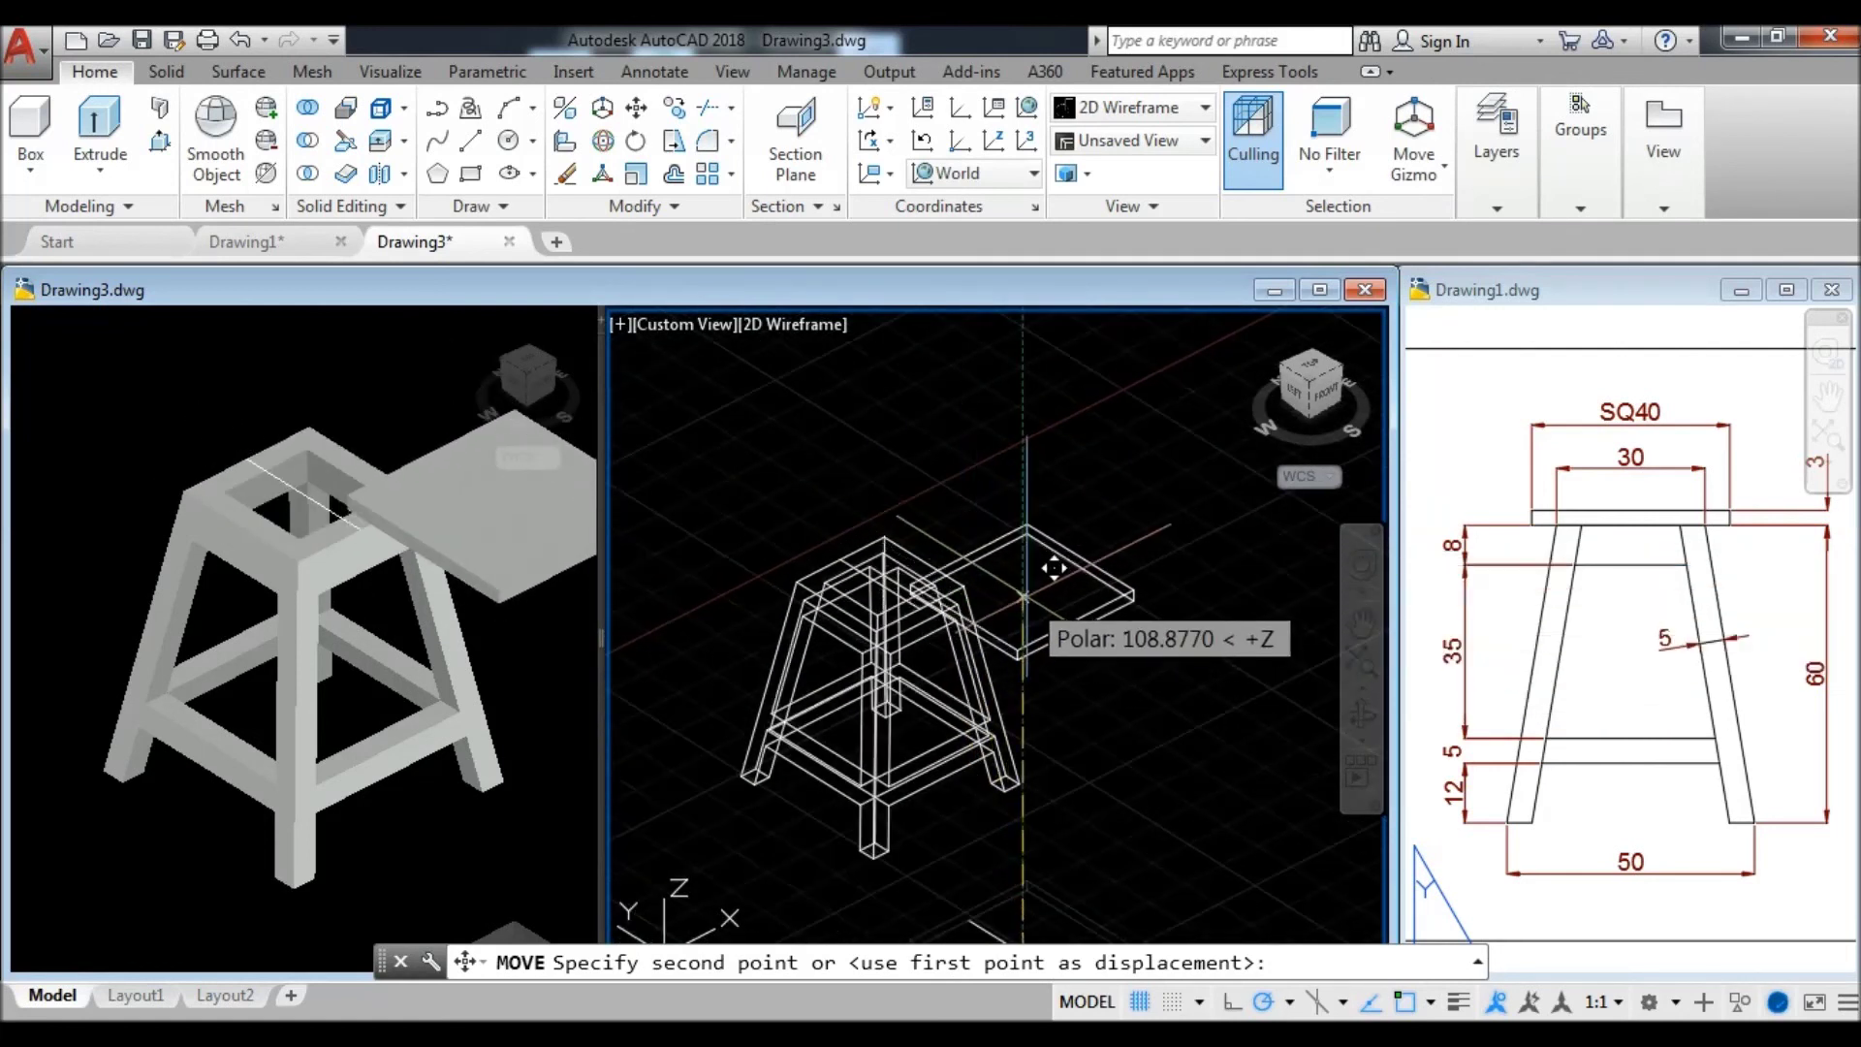
left_click(1080, 696)
- Hide the stool frame with Isolate > Hide Objects
left_click(988, 669)
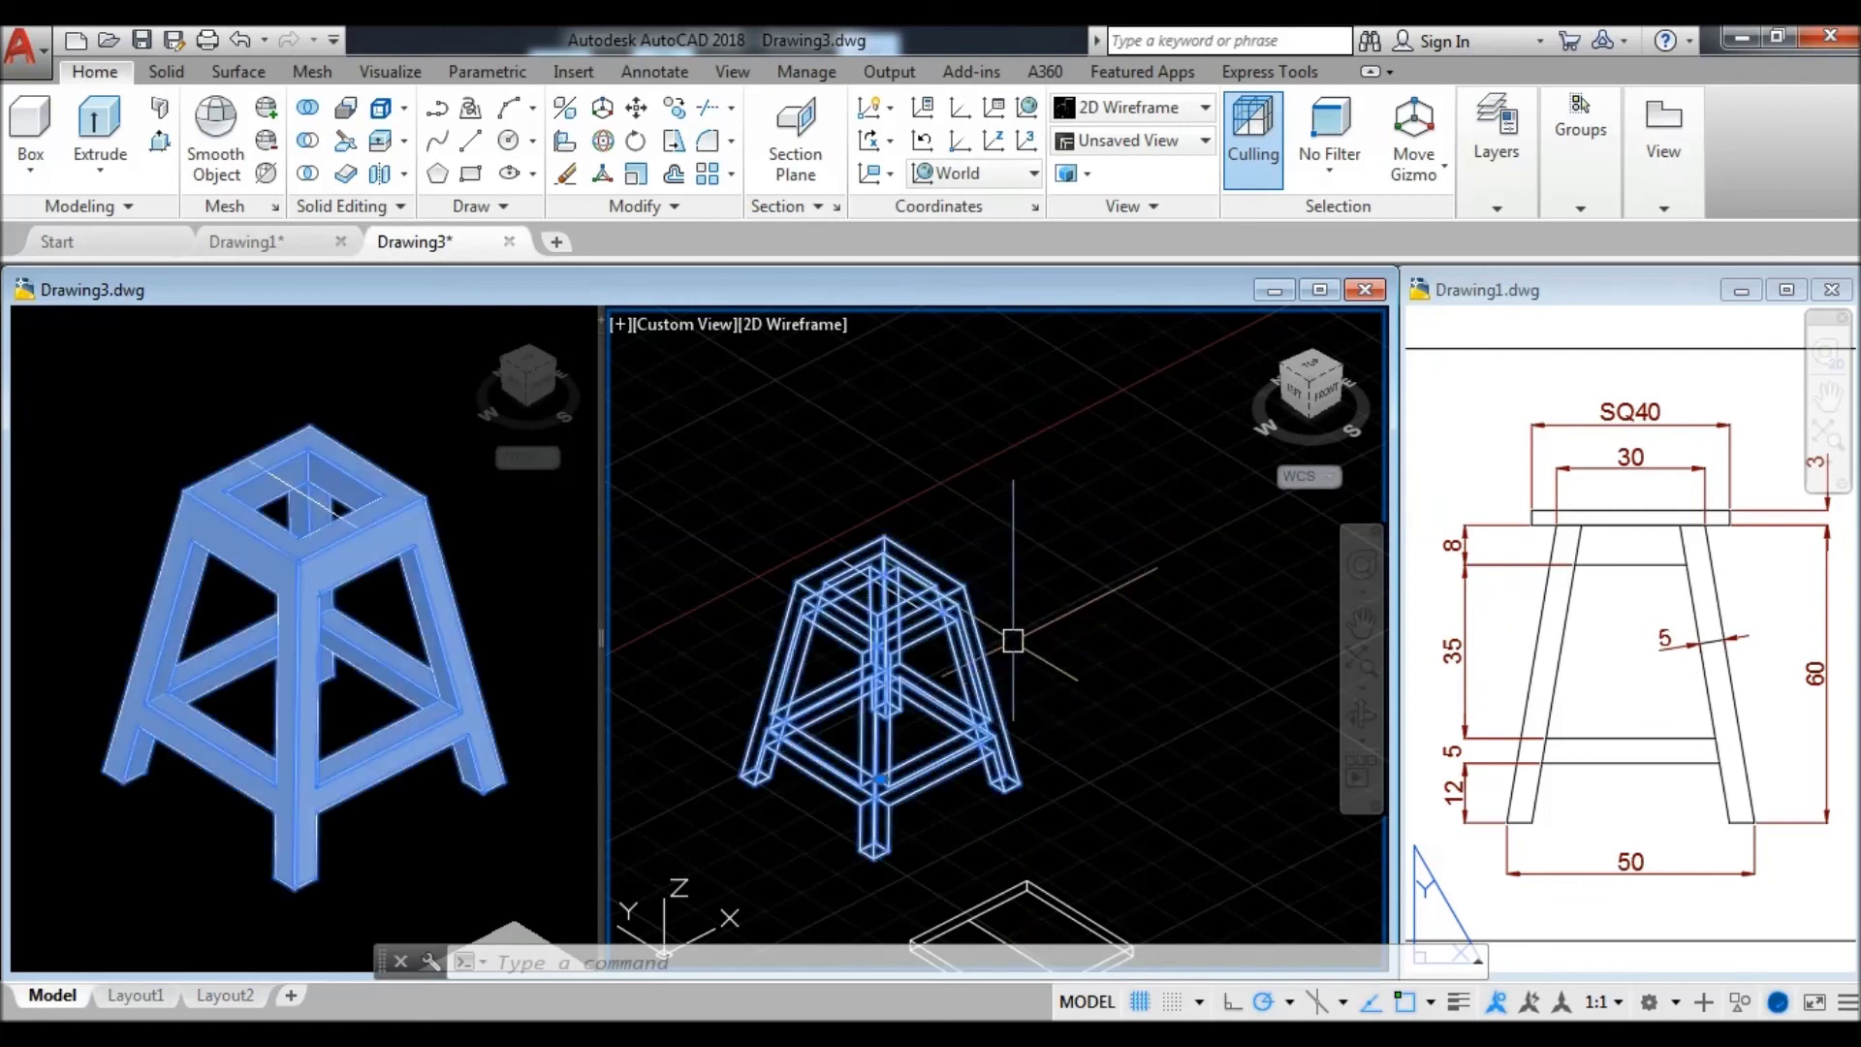
right_click(1043, 582)
mouse_move(1101, 488)
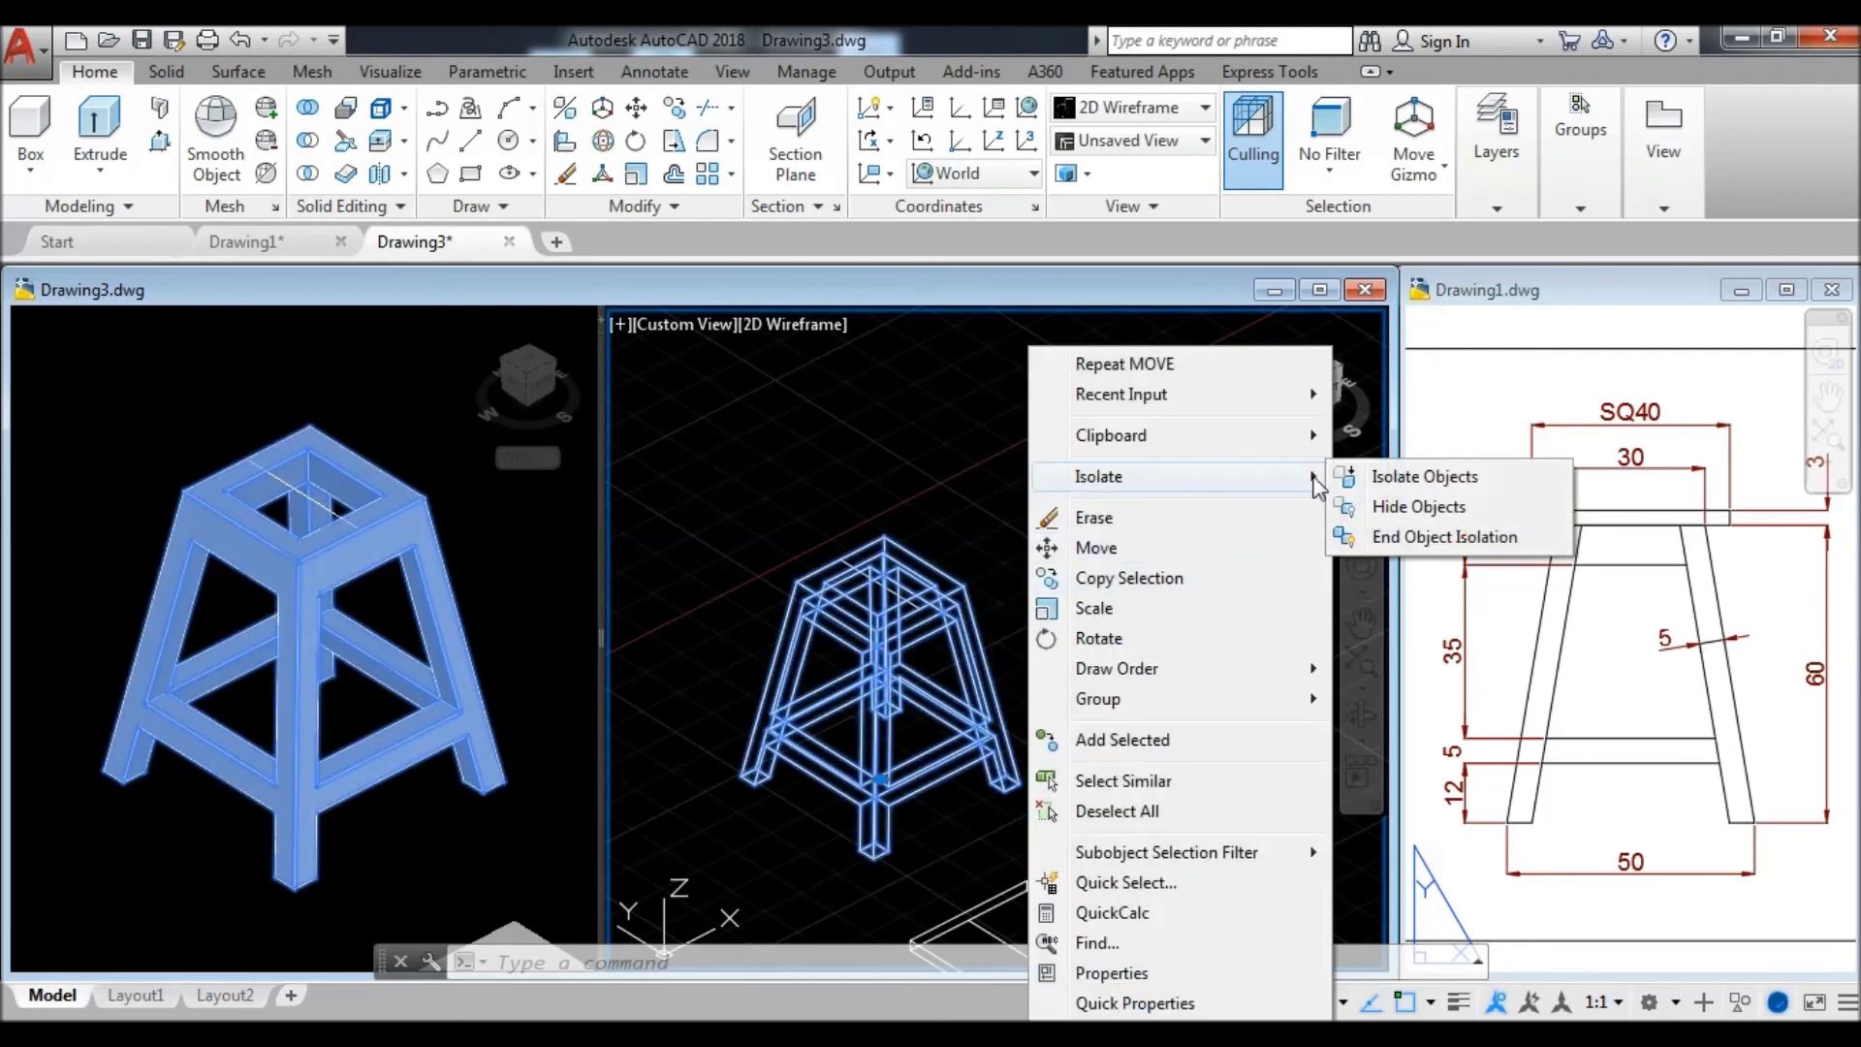
left_click(1378, 514)
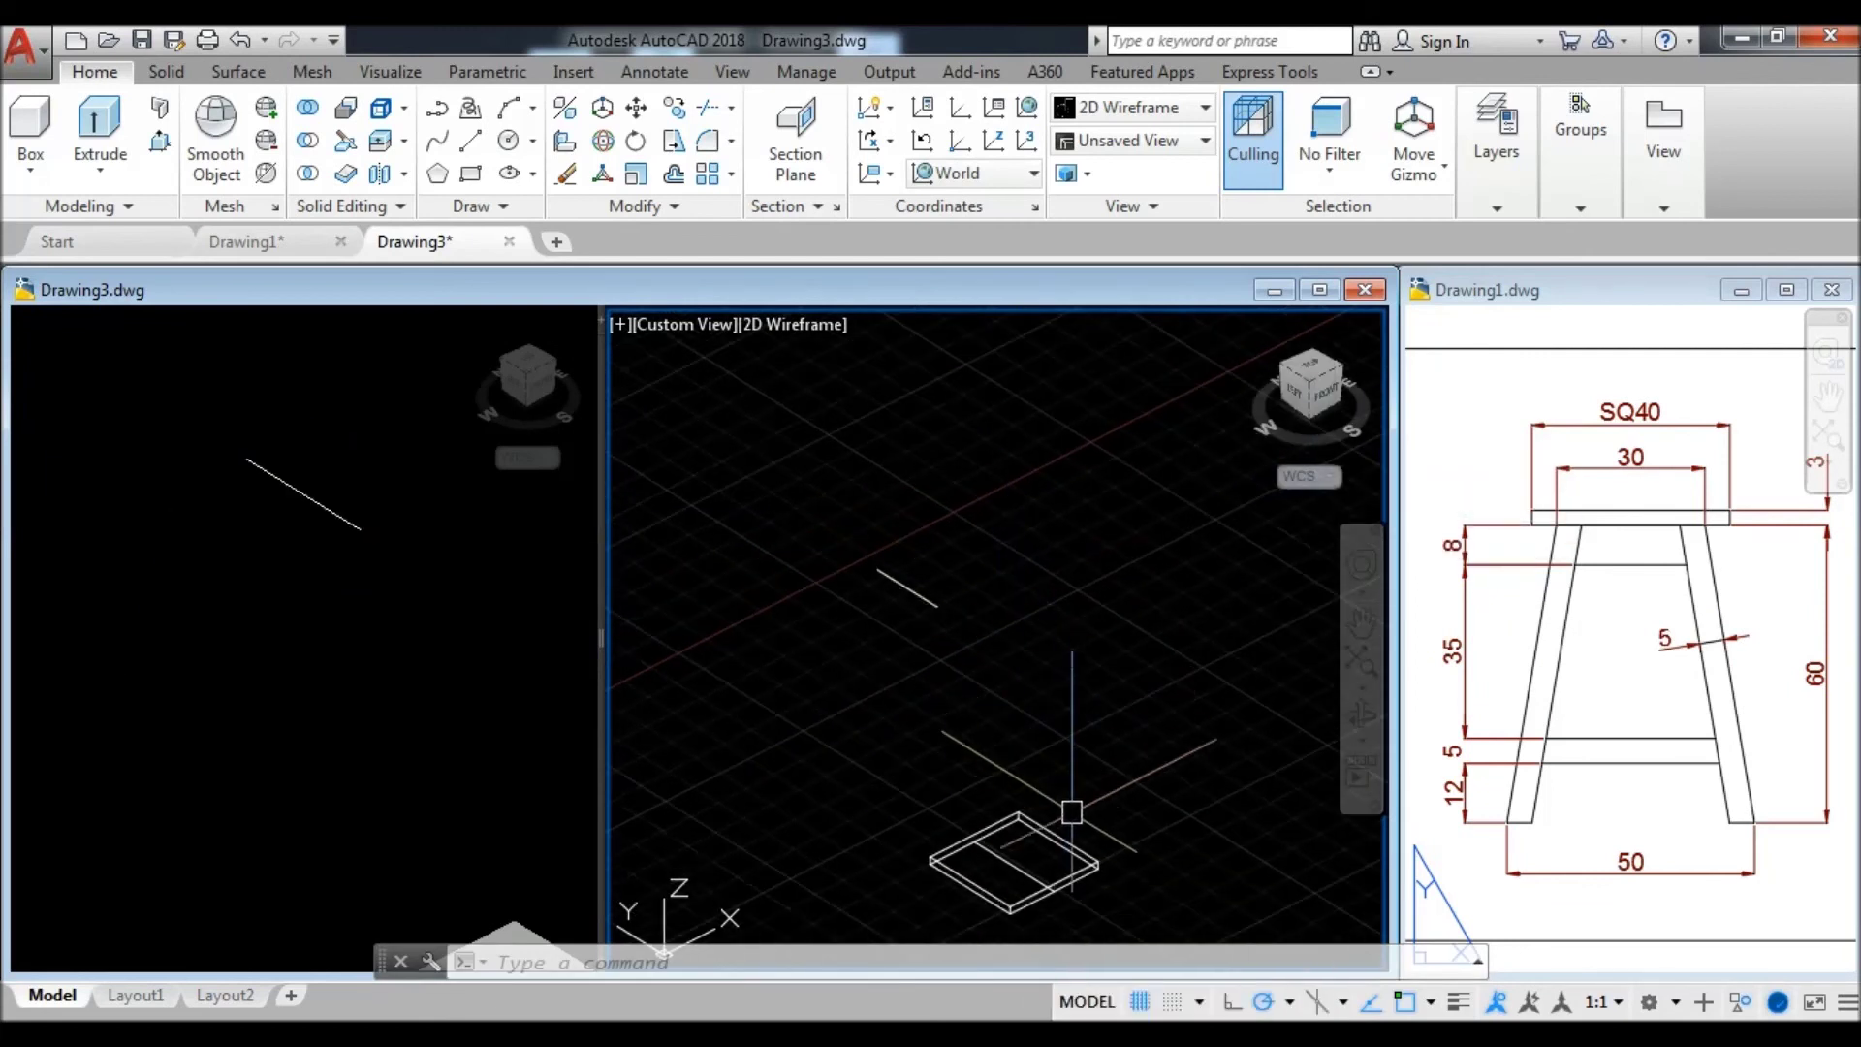
- Place the seat on the stool's top and end object isolation to restore the frame
left_click(1073, 837)
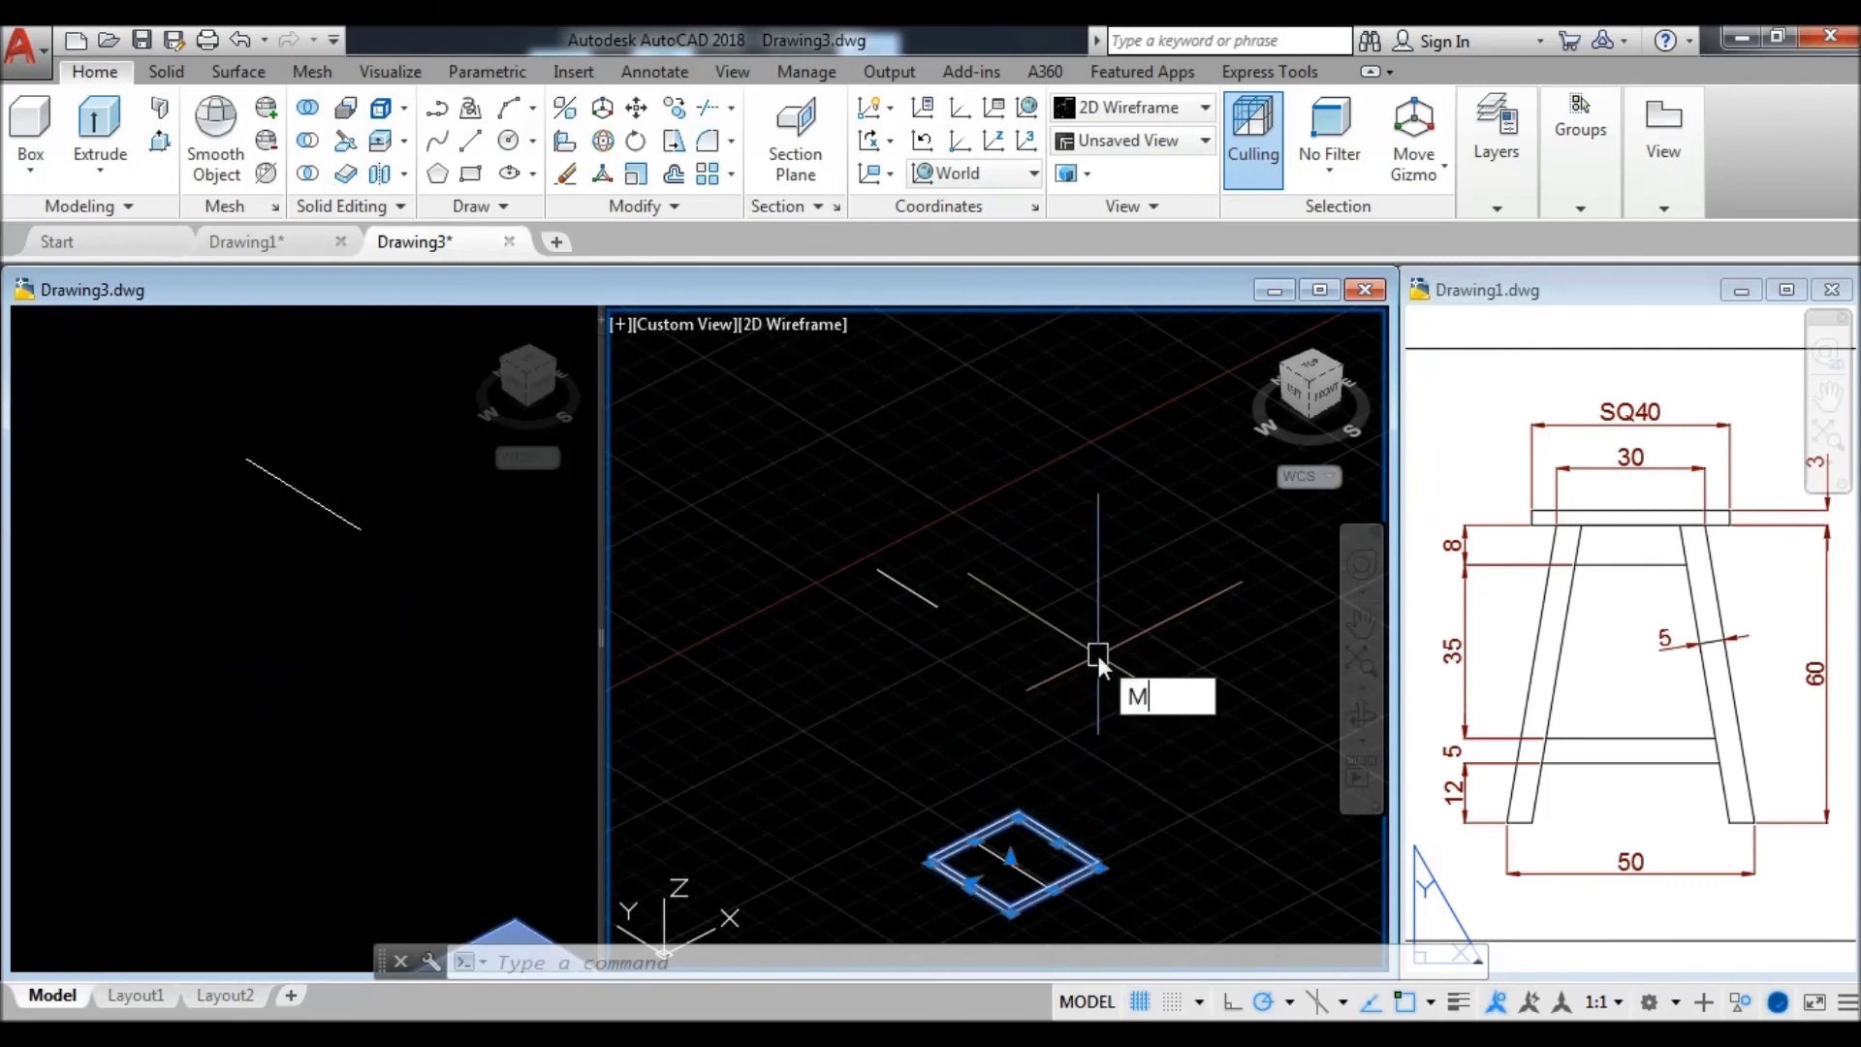
key("Return")
left_click(1015, 861)
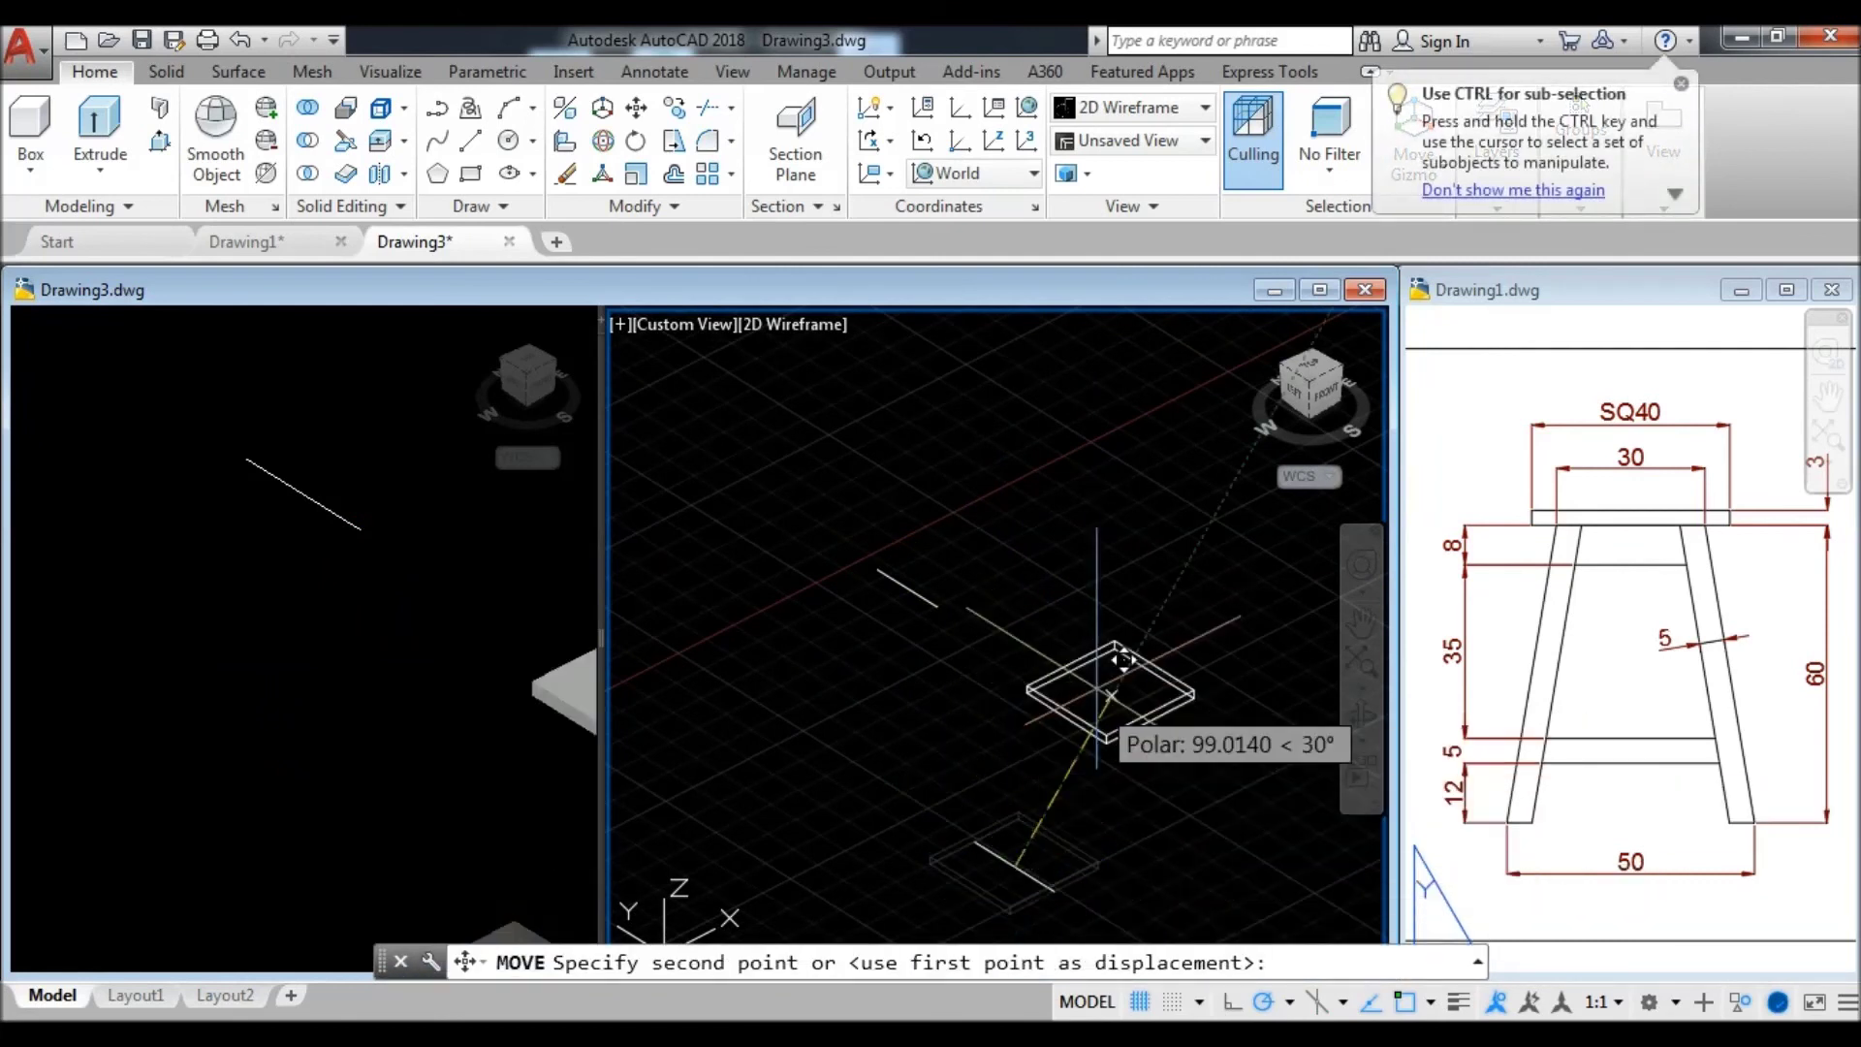
left_click(935, 539)
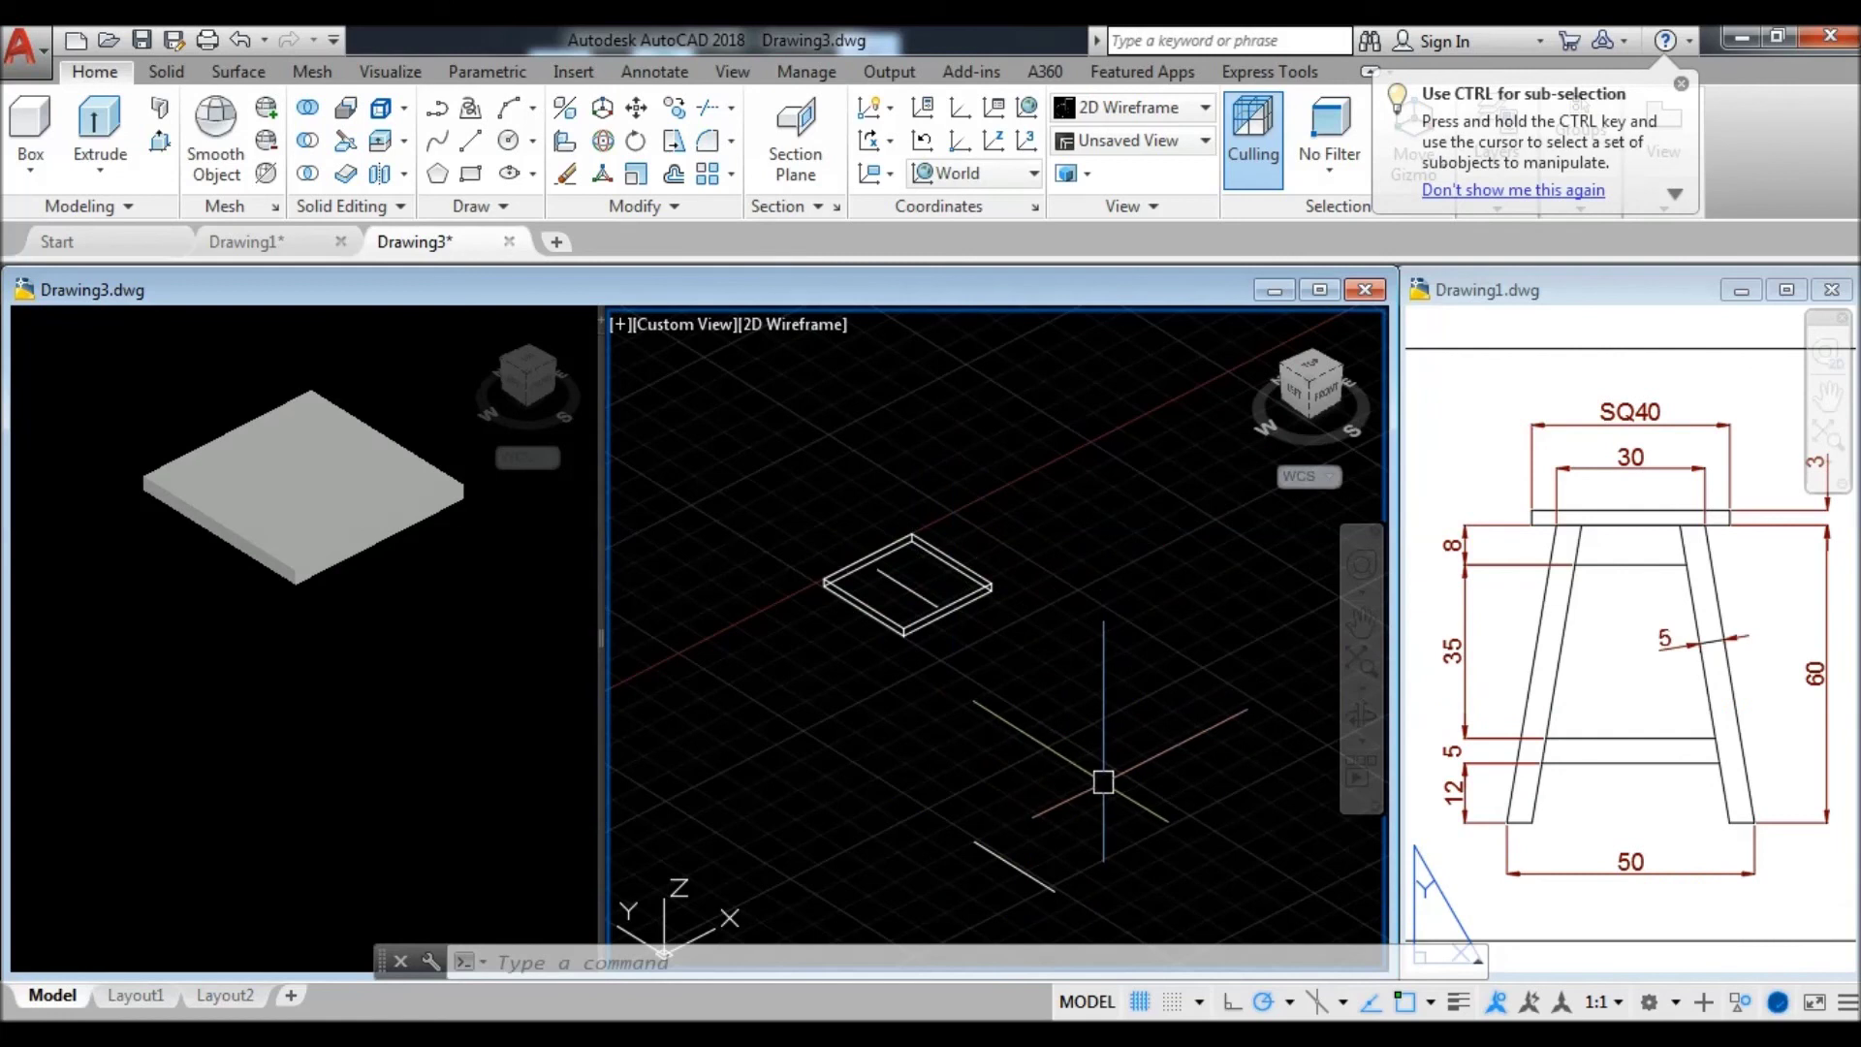
right_click(1035, 471)
mouse_move(1115, 606)
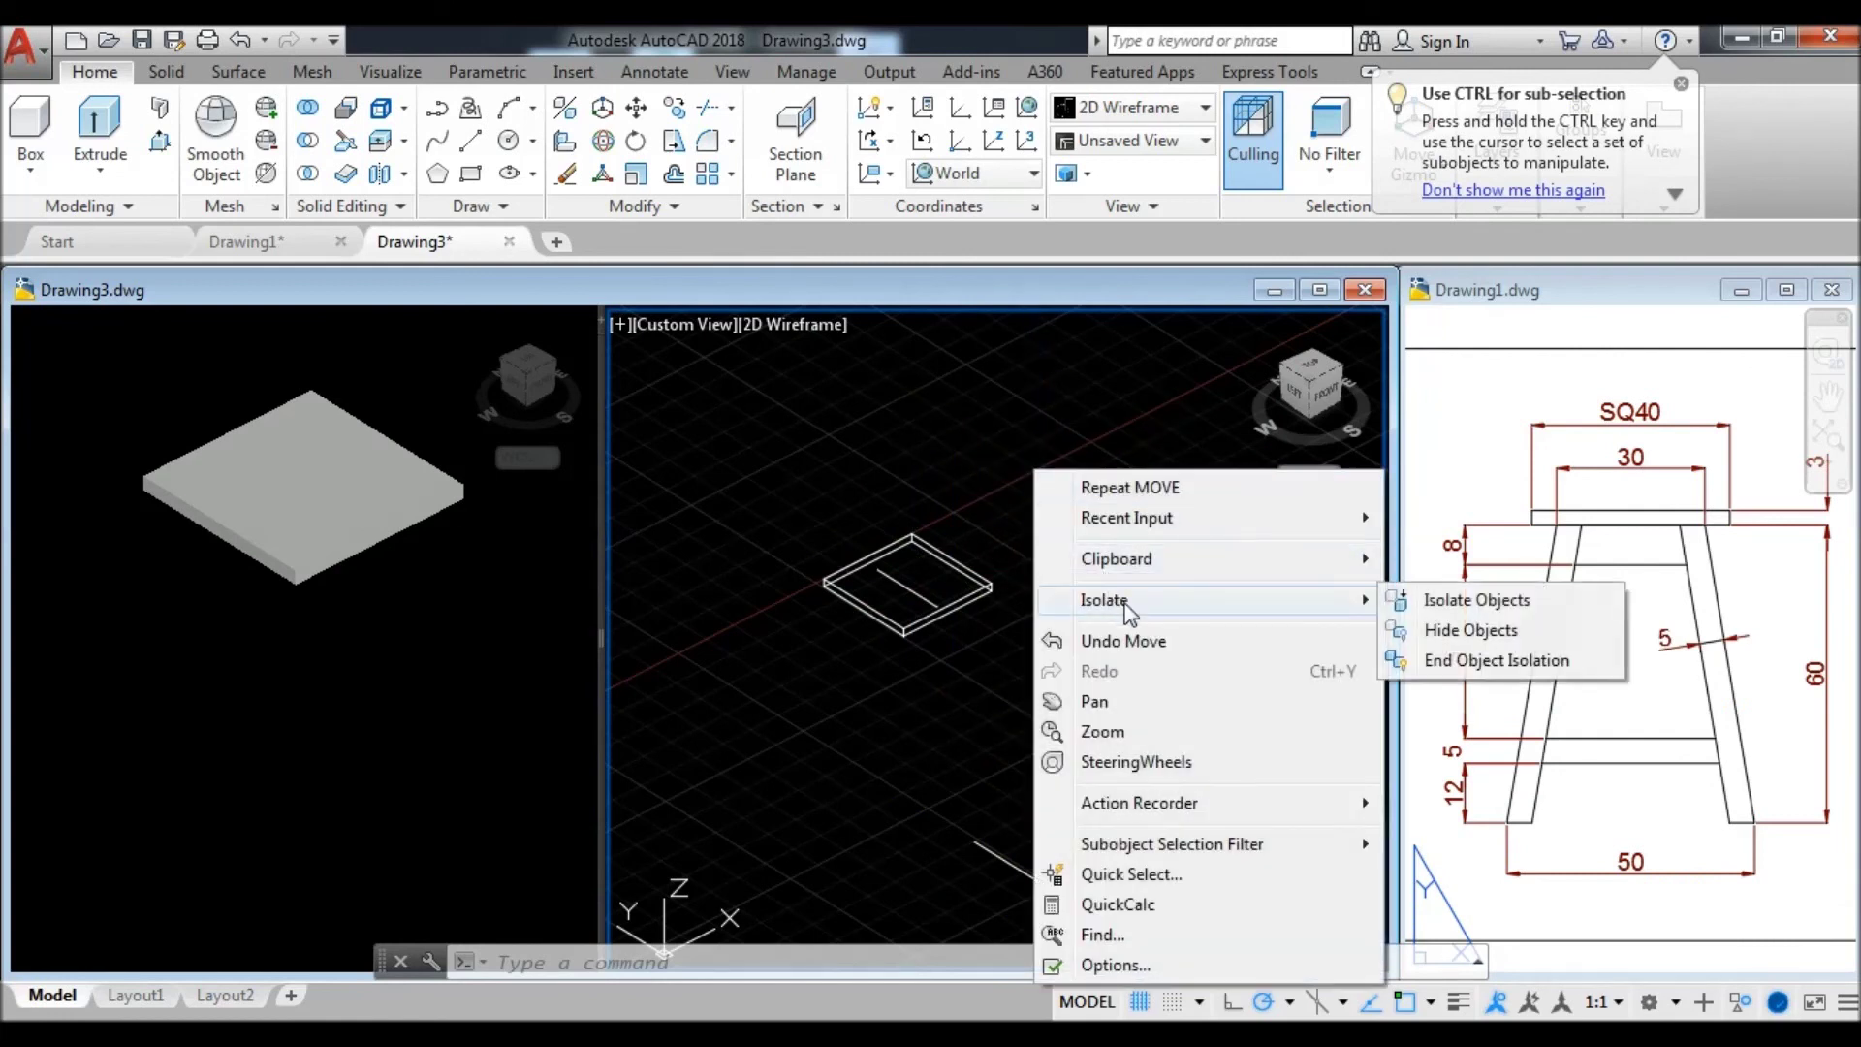
left_click(1405, 660)
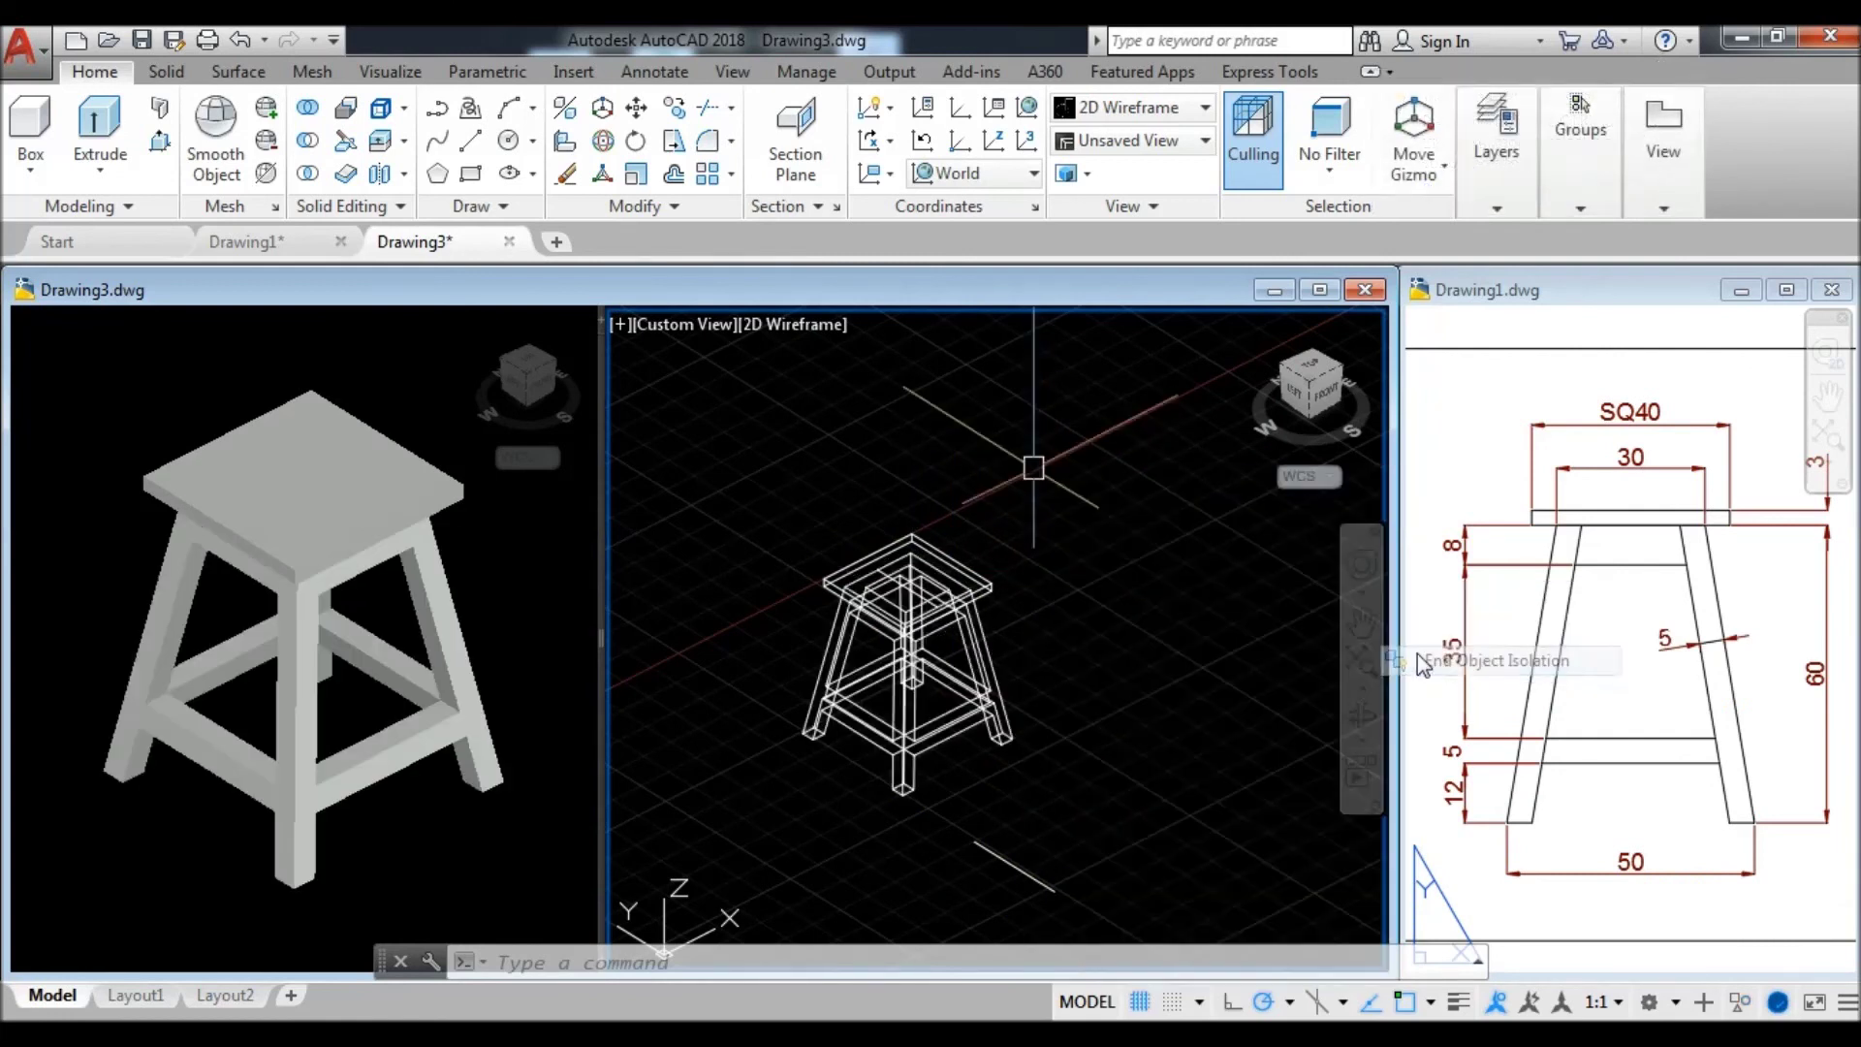
middle_click_drag(810, 792, 822, 822)
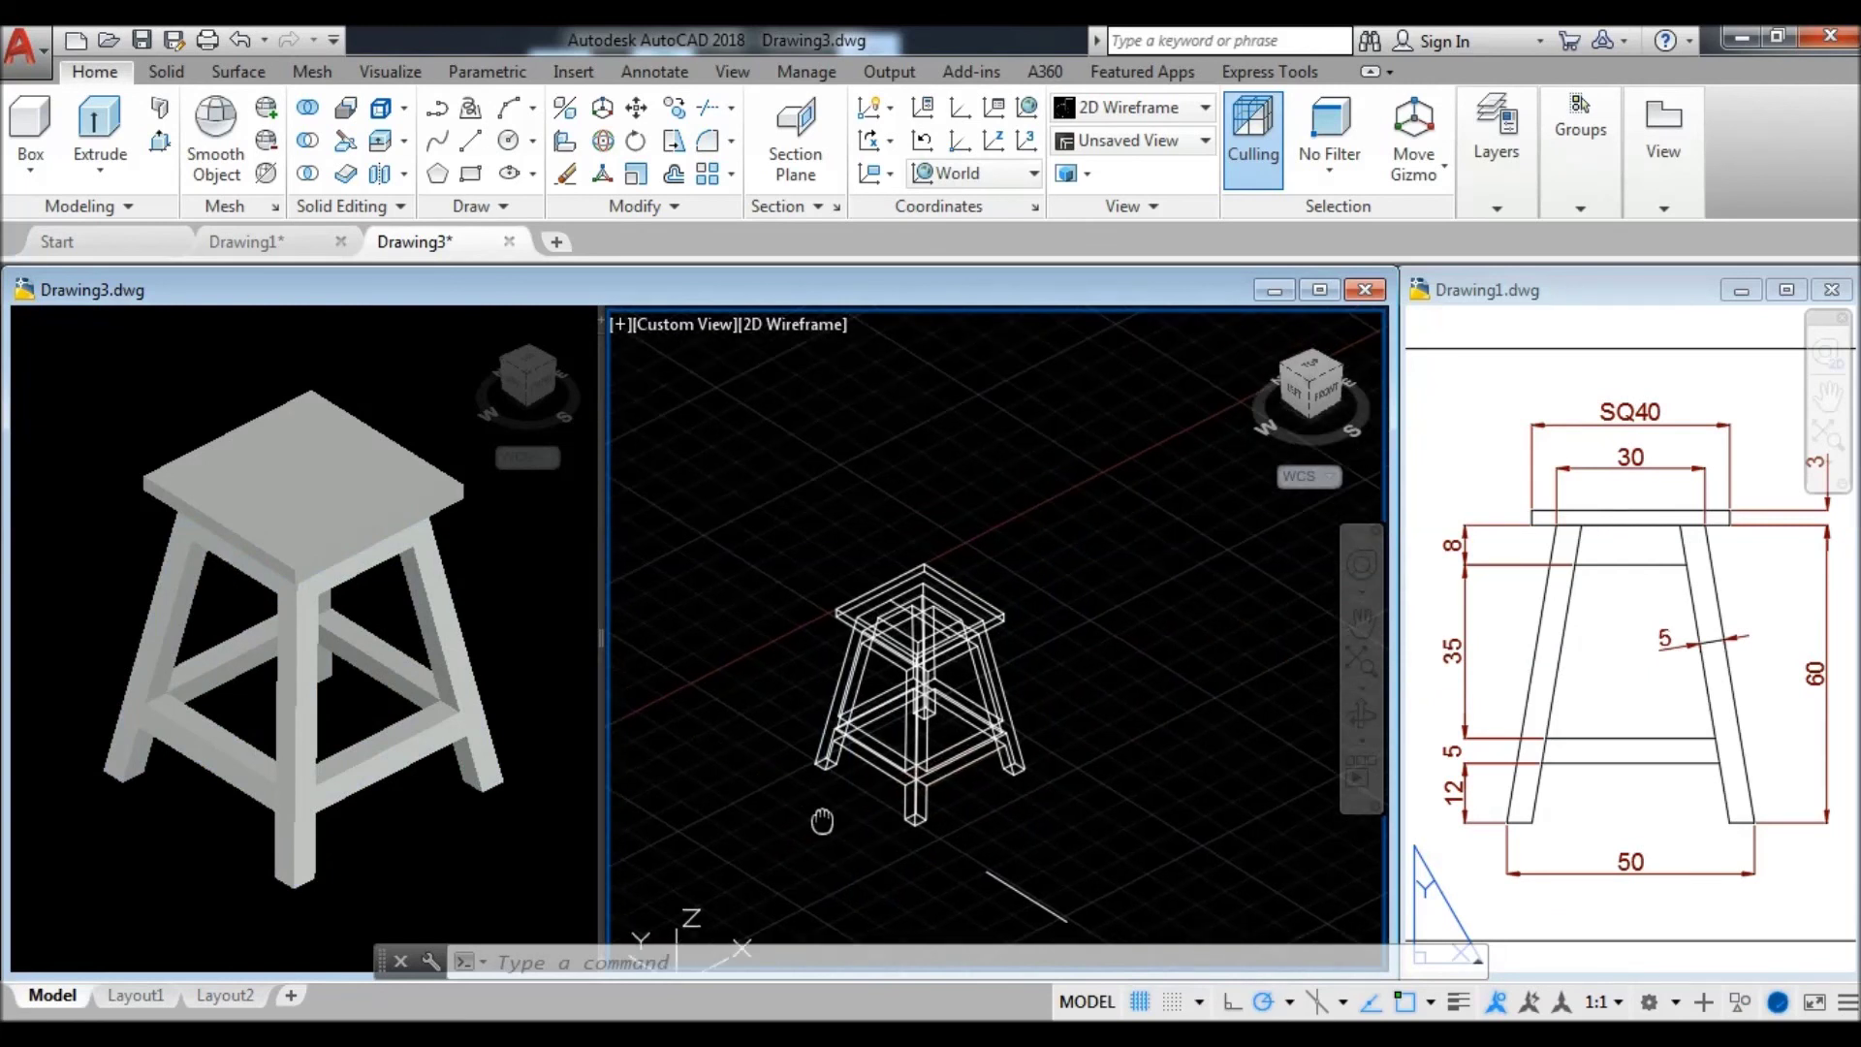
- Set the right wireframe viewport's visual style to Shaded
left_click(473, 623)
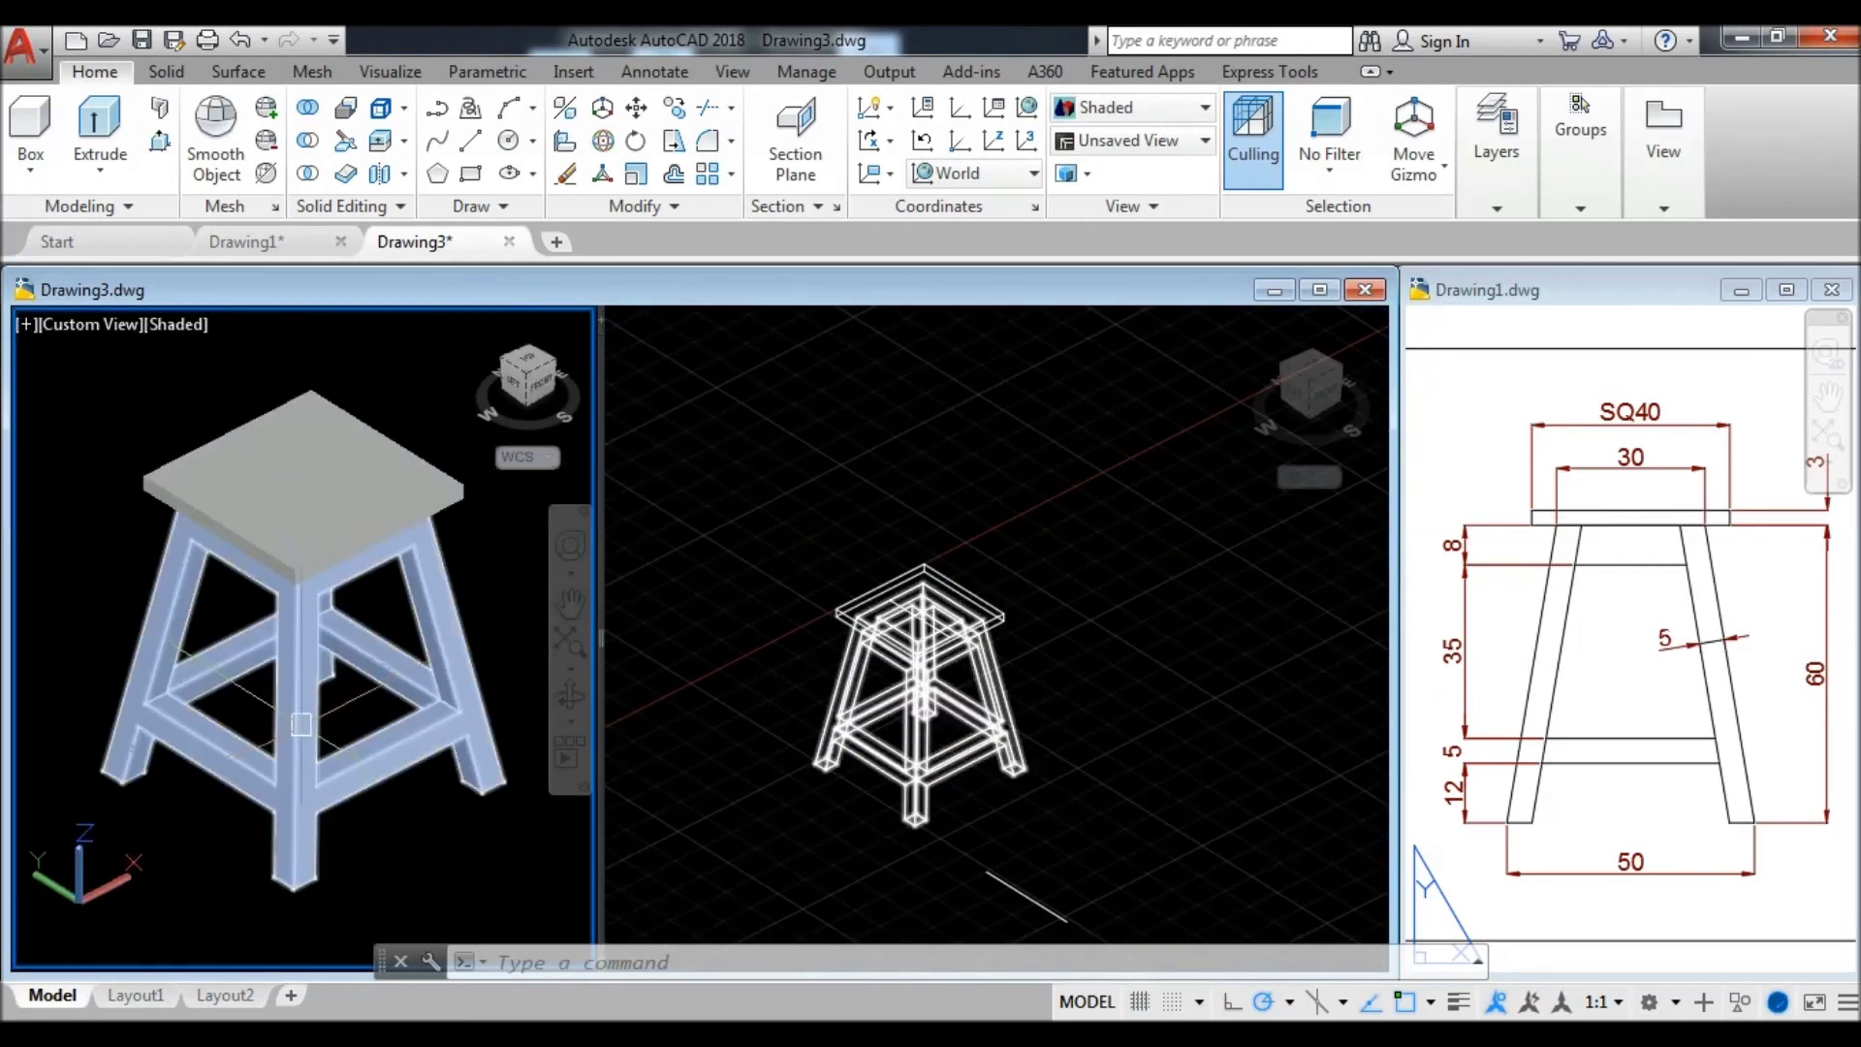
left_click(1089, 690)
middle_click_drag(987, 772, 1003, 757)
scroll(936, 729, "up", 1)
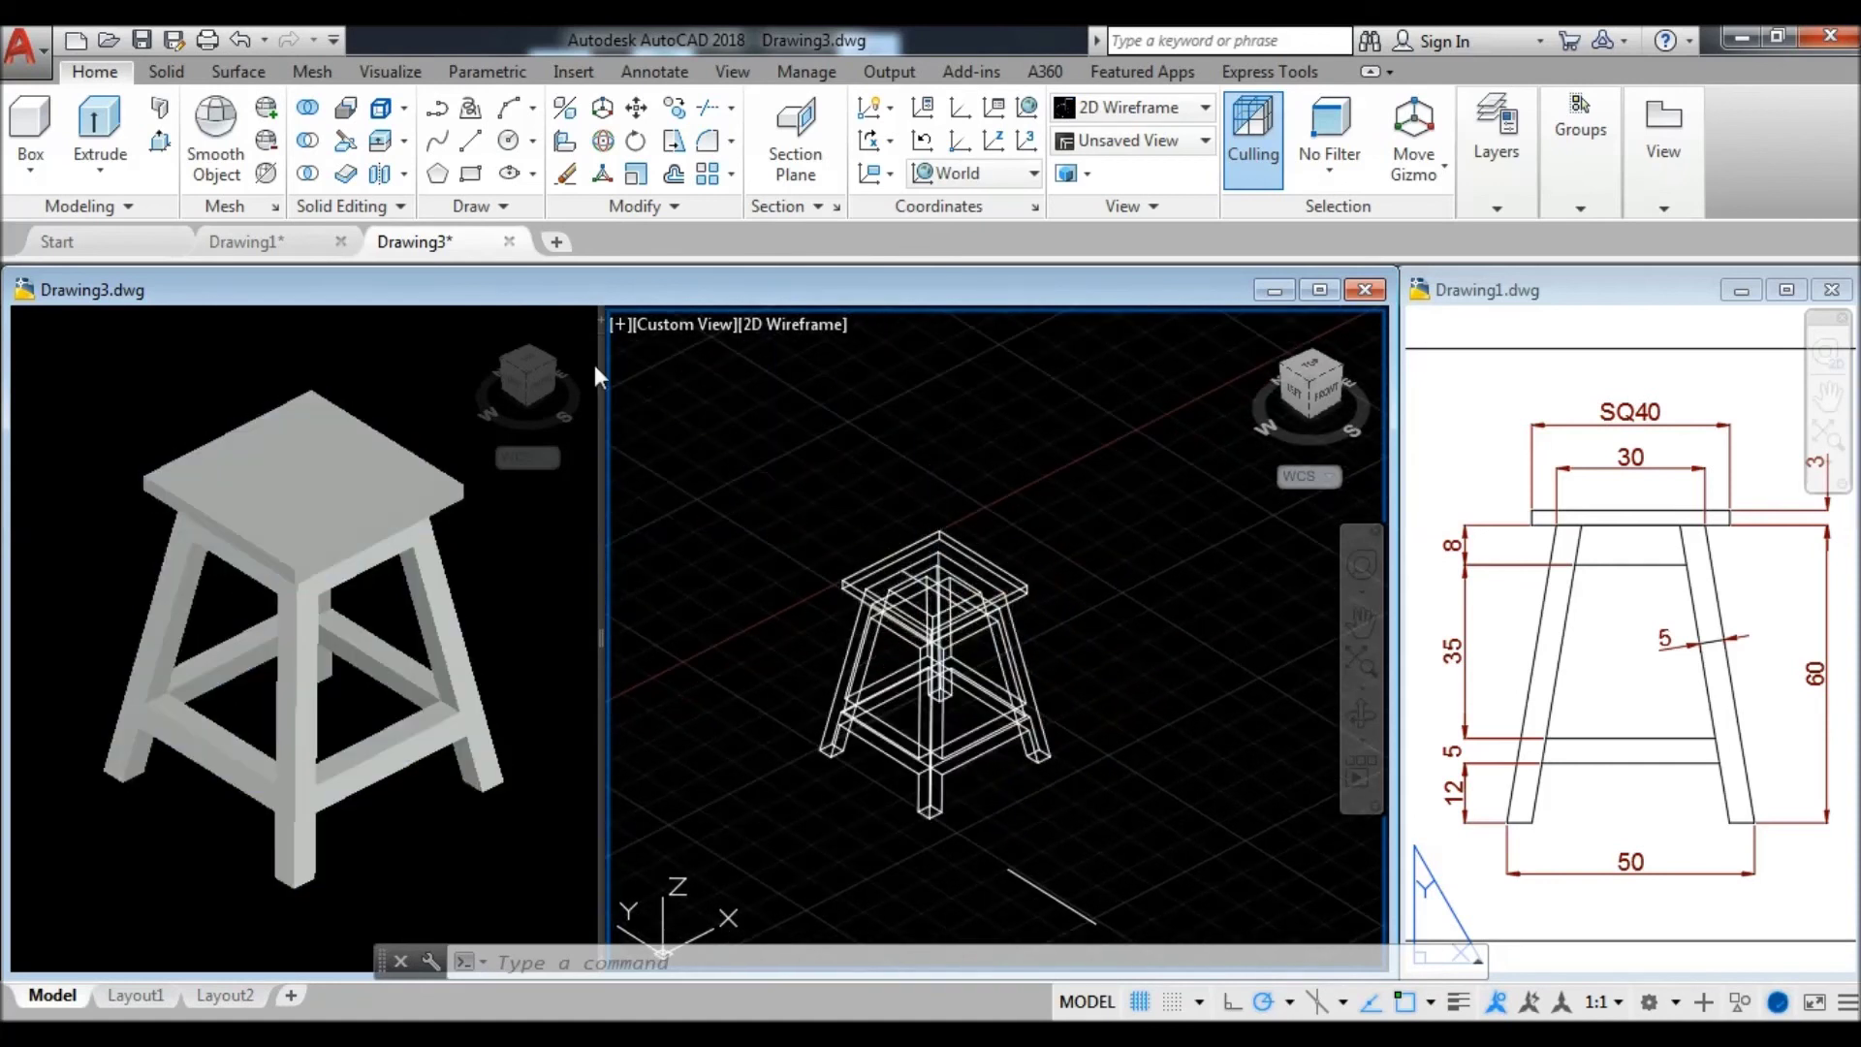
left_click(782, 322)
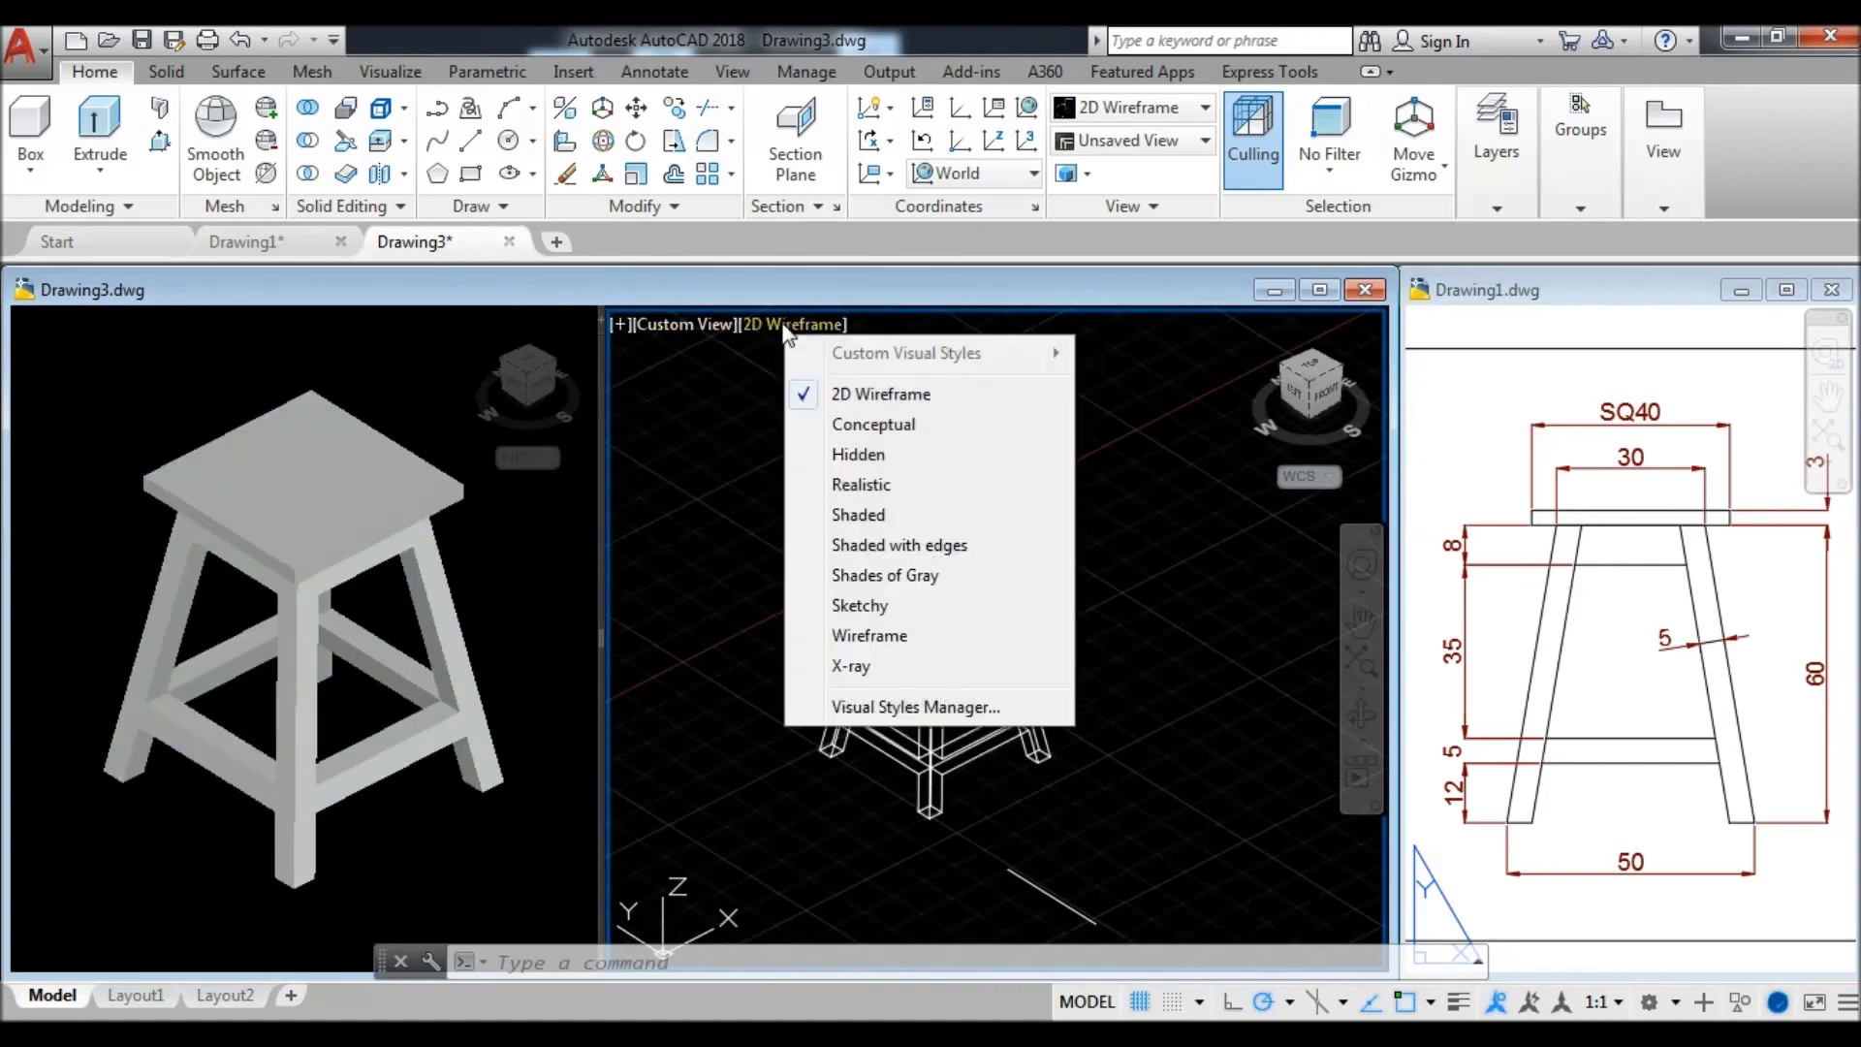
left_click(853, 510)
- Switch to a Single viewport configuration and maximize the drawing window
left_click(618, 326)
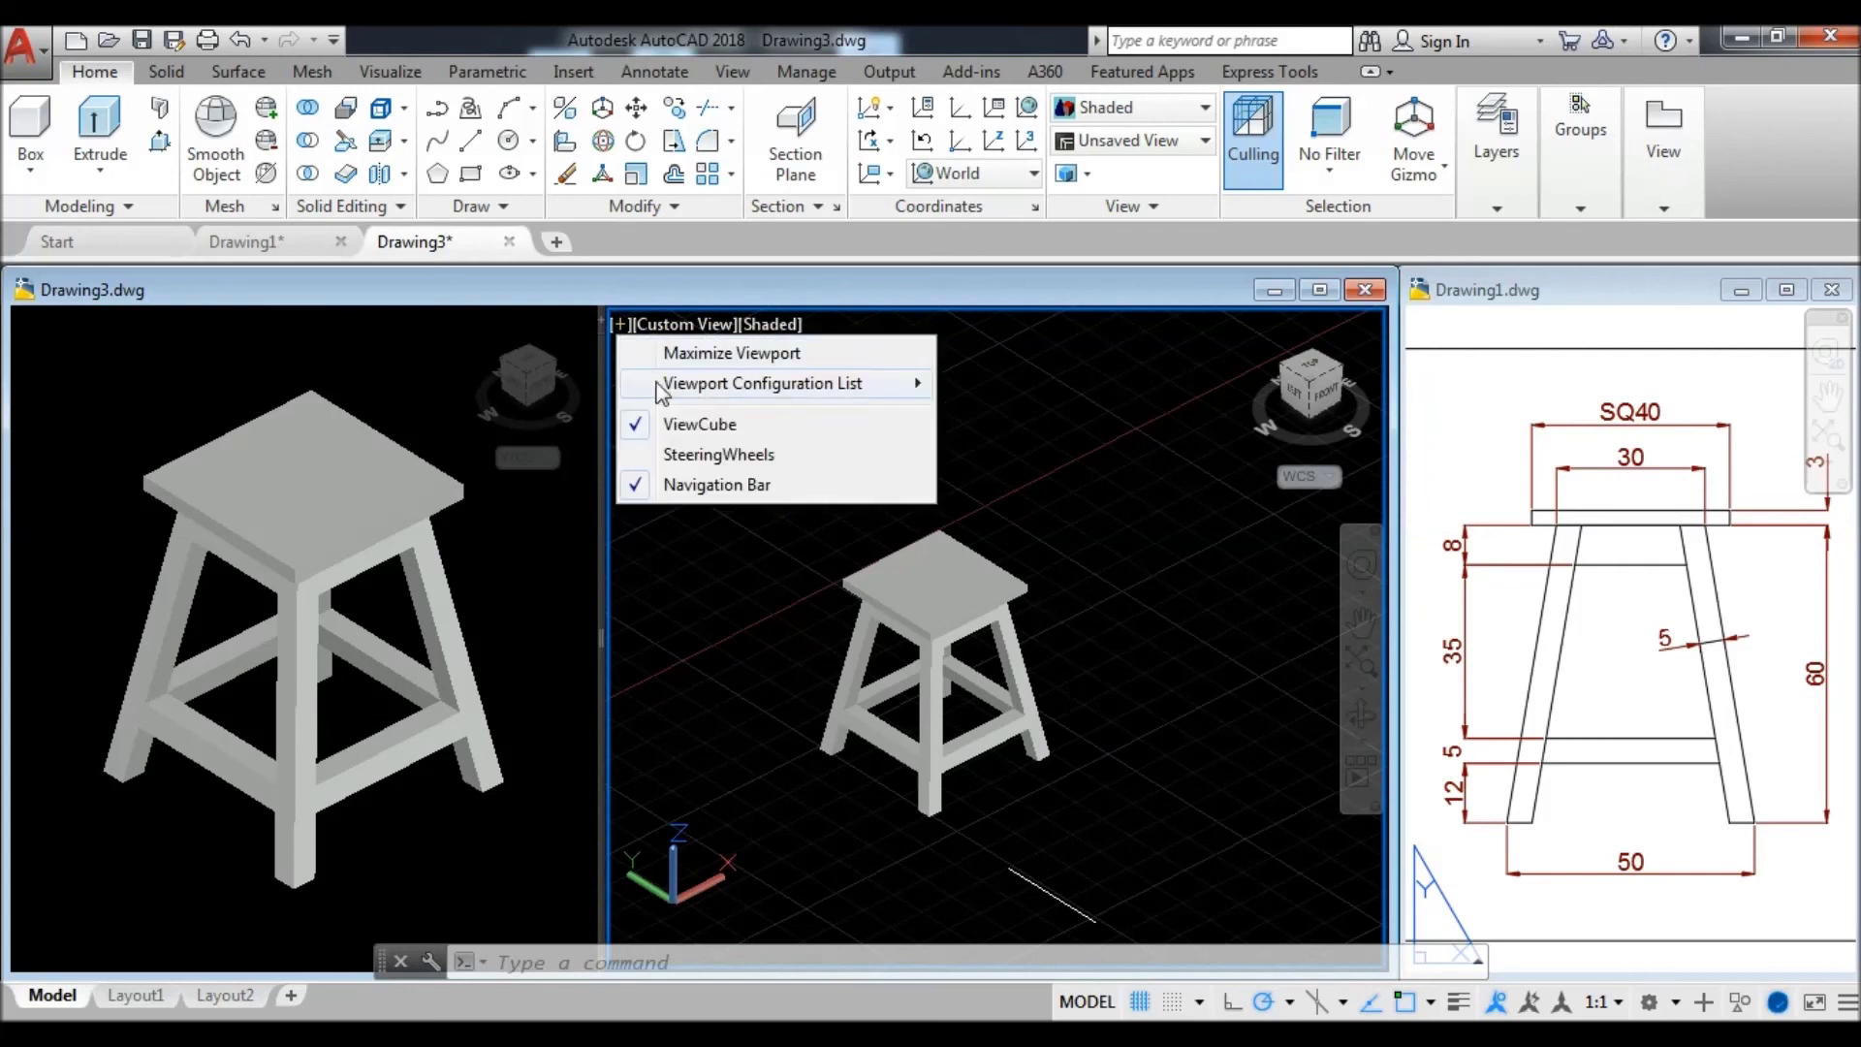
mouse_move(766, 395)
left_click(991, 425)
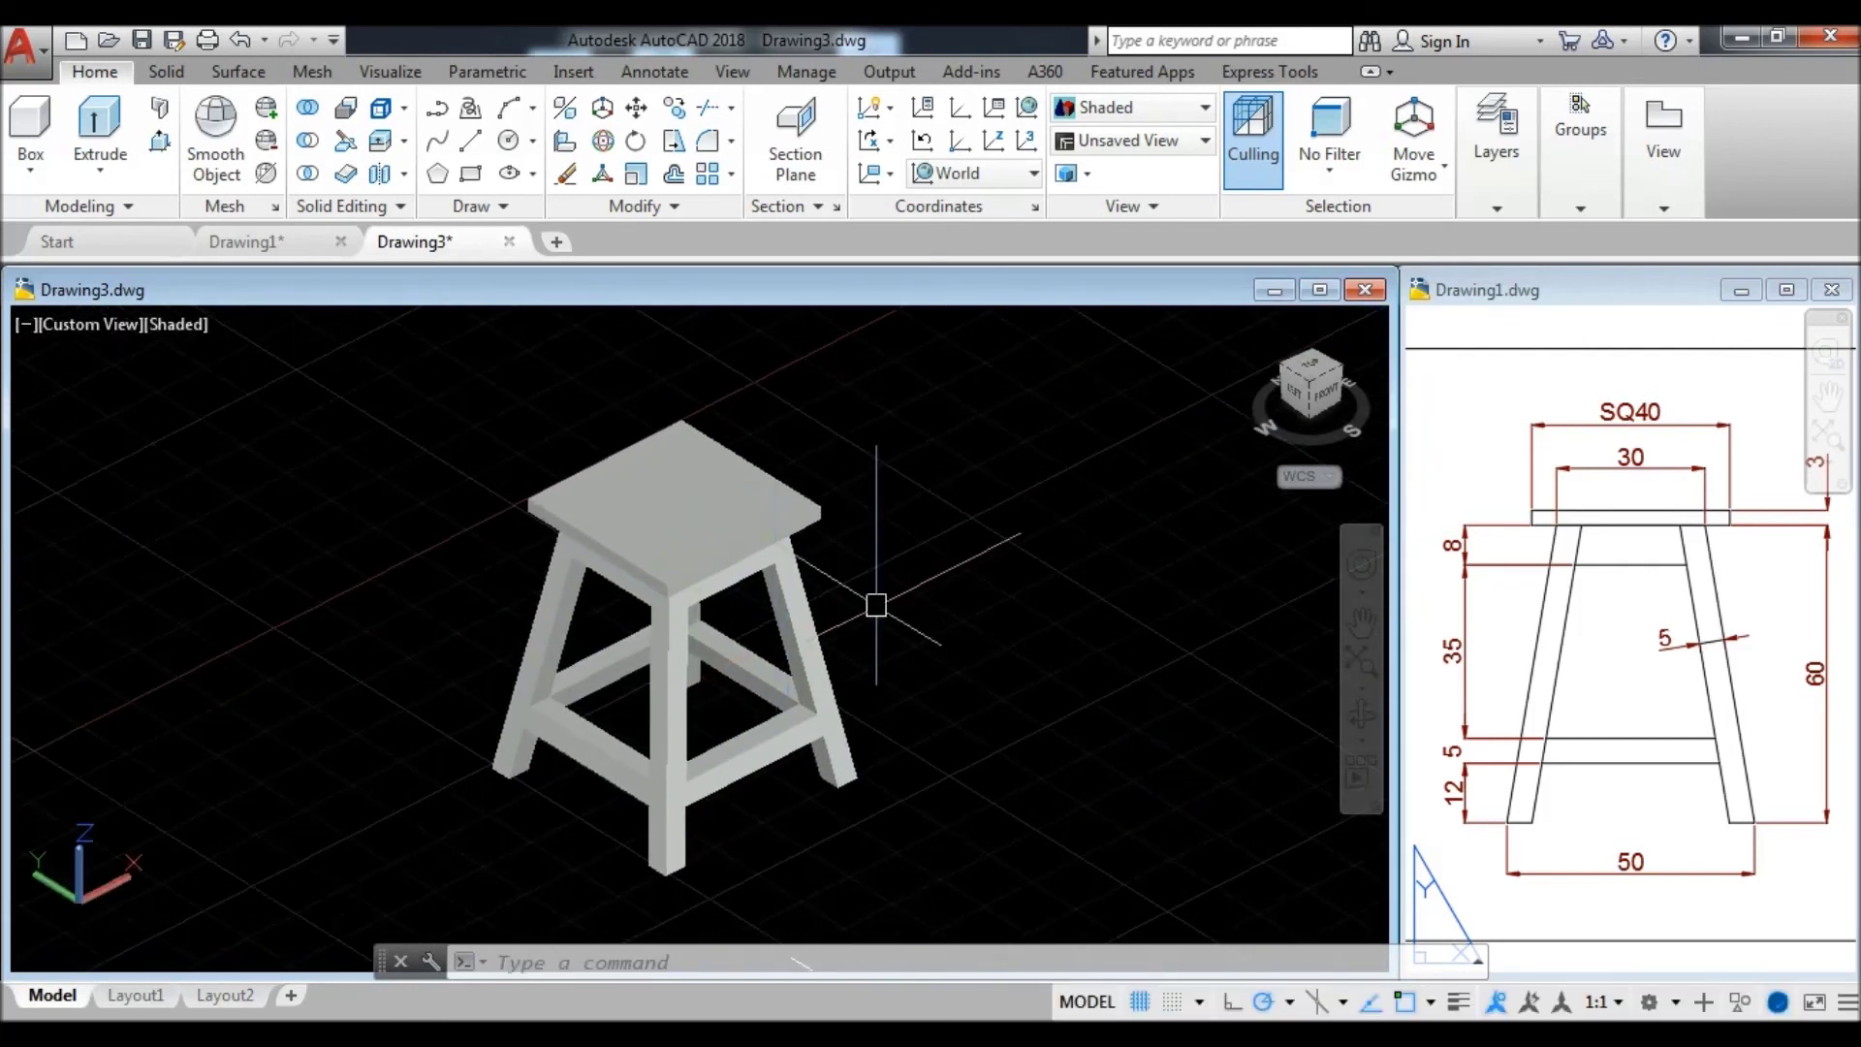
left_click(1319, 290)
middle_click_drag(999, 624, 959, 579)
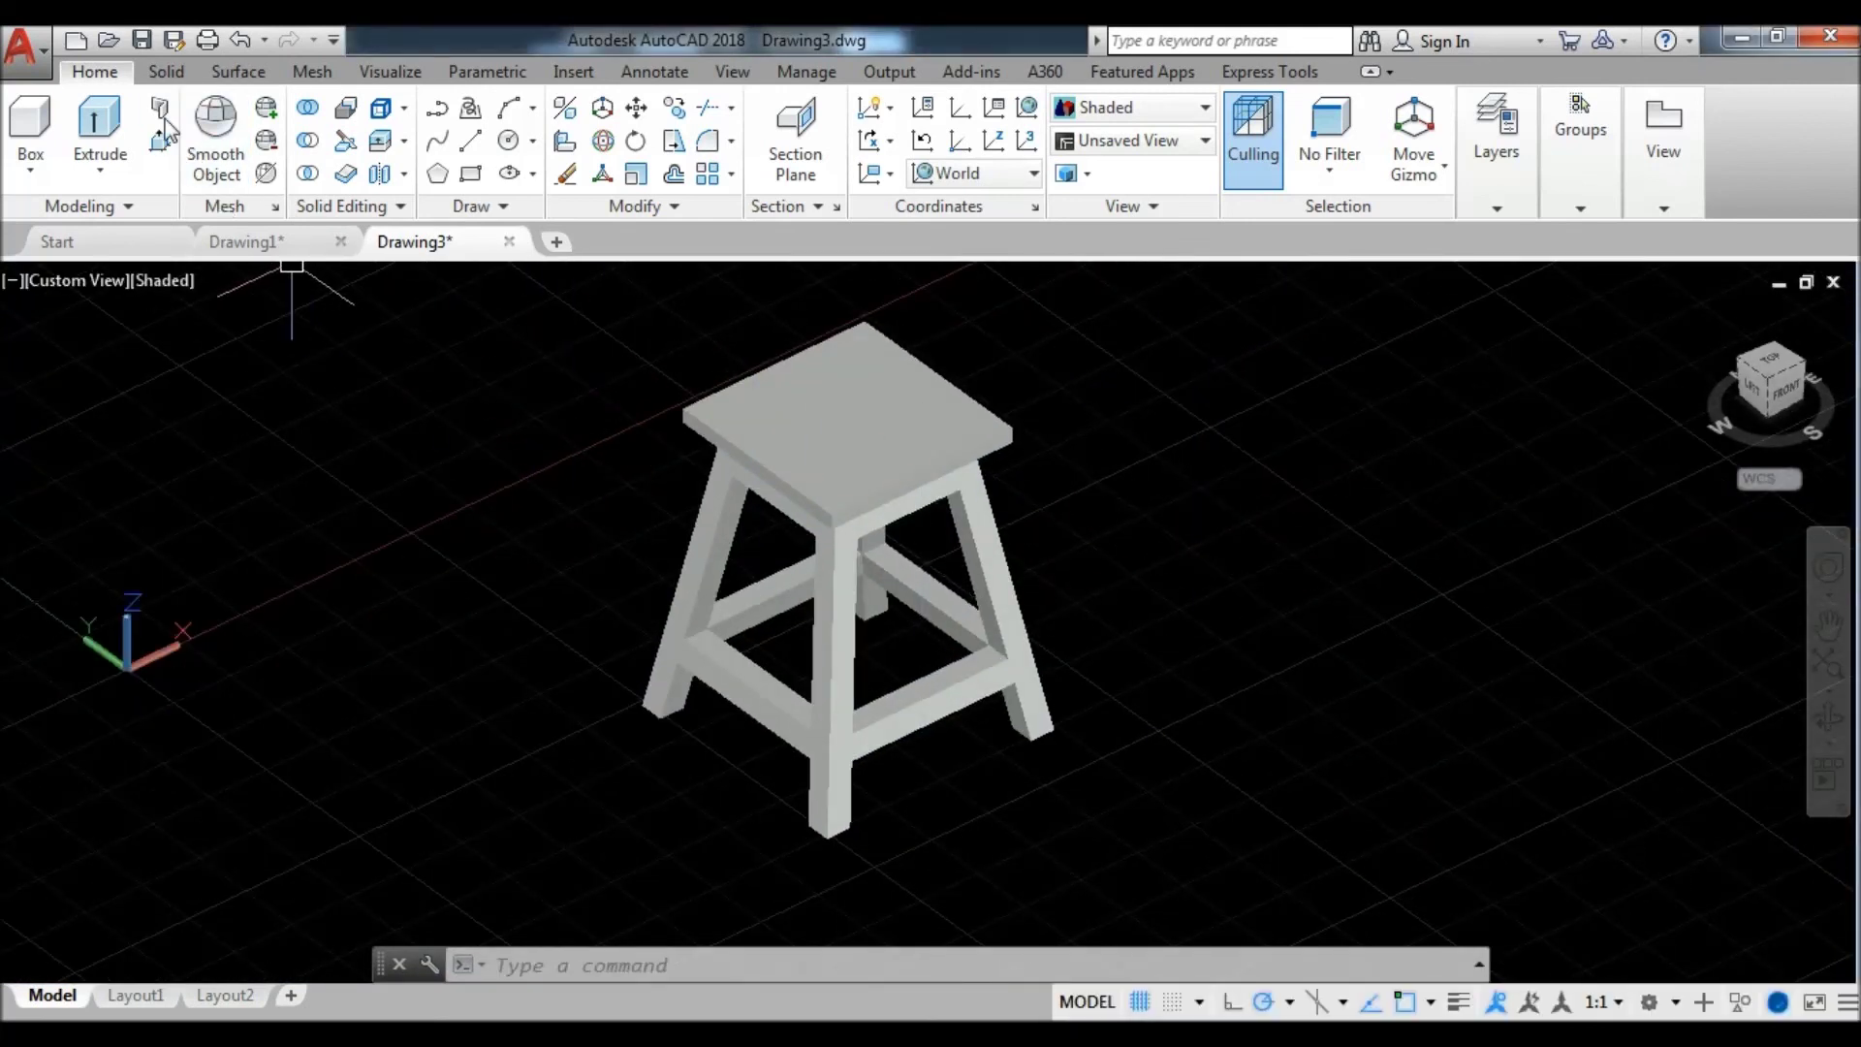
- Fillet the seat plate's four top edges with Fillet Edge at radius 1.5
left_click(165, 72)
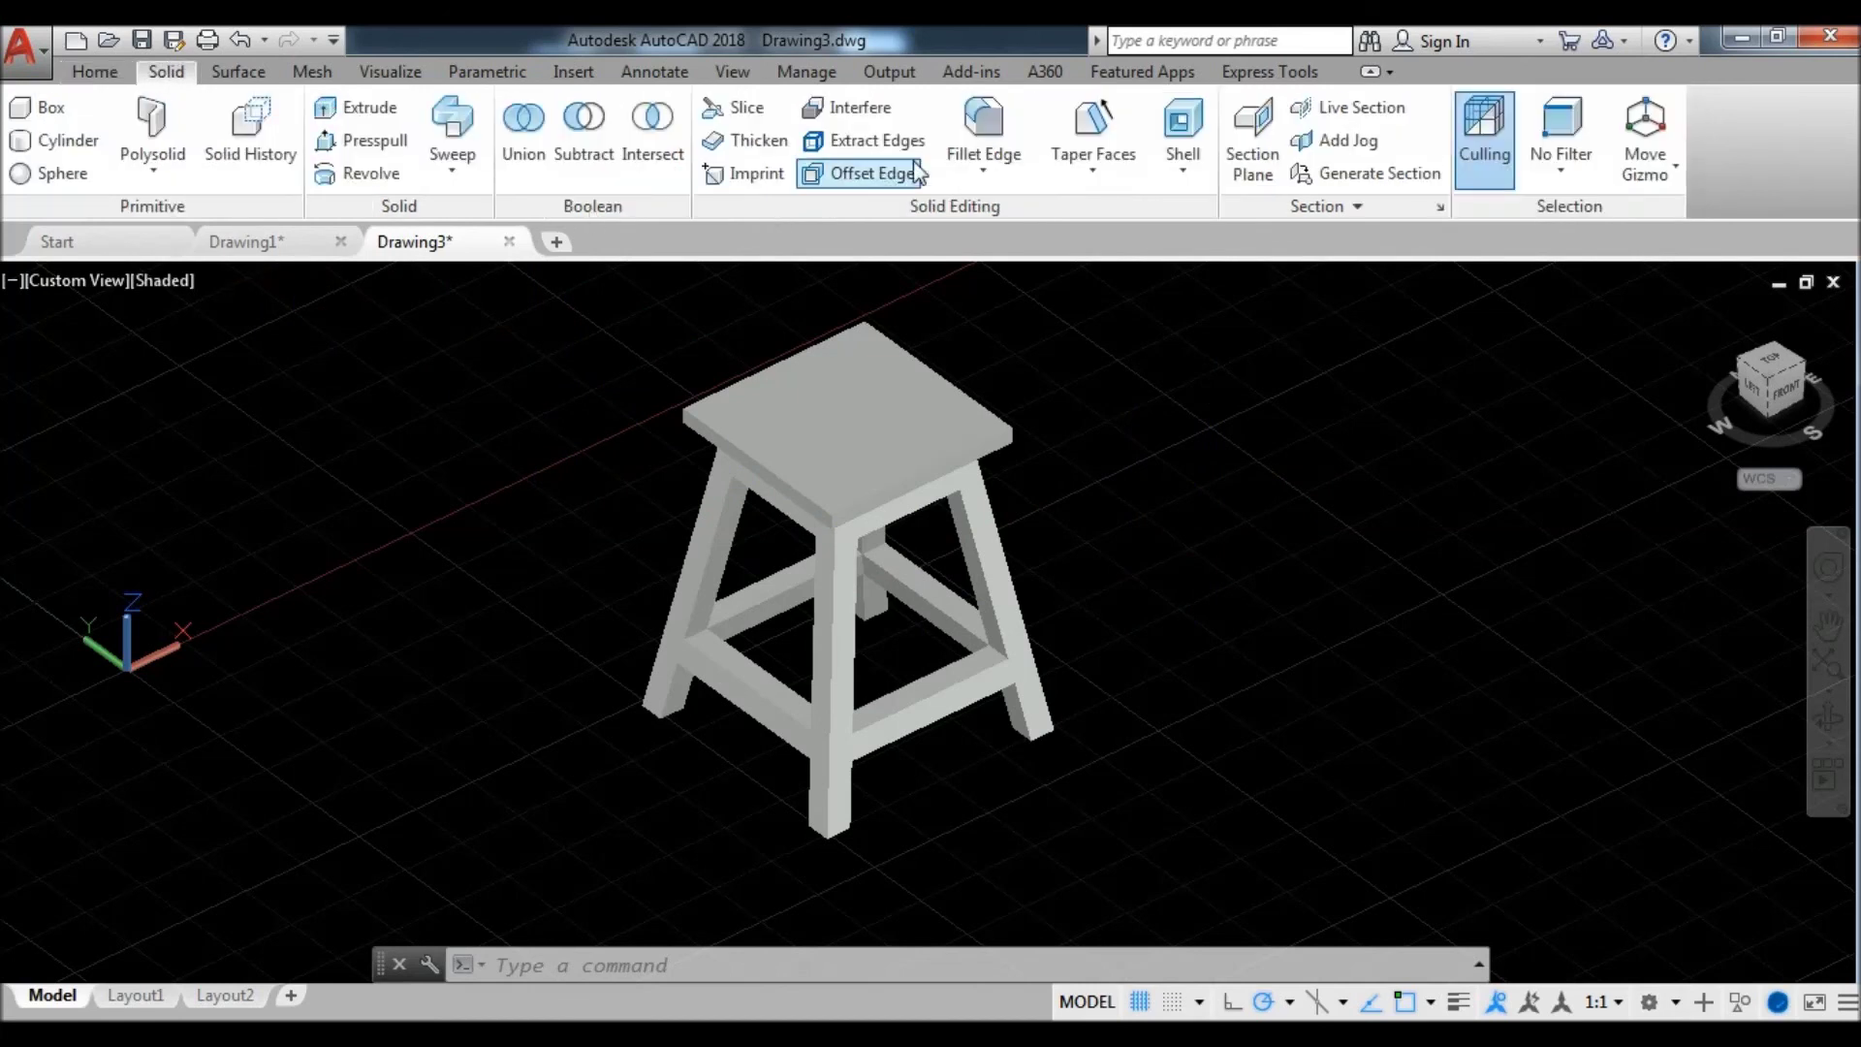
left_click(987, 128)
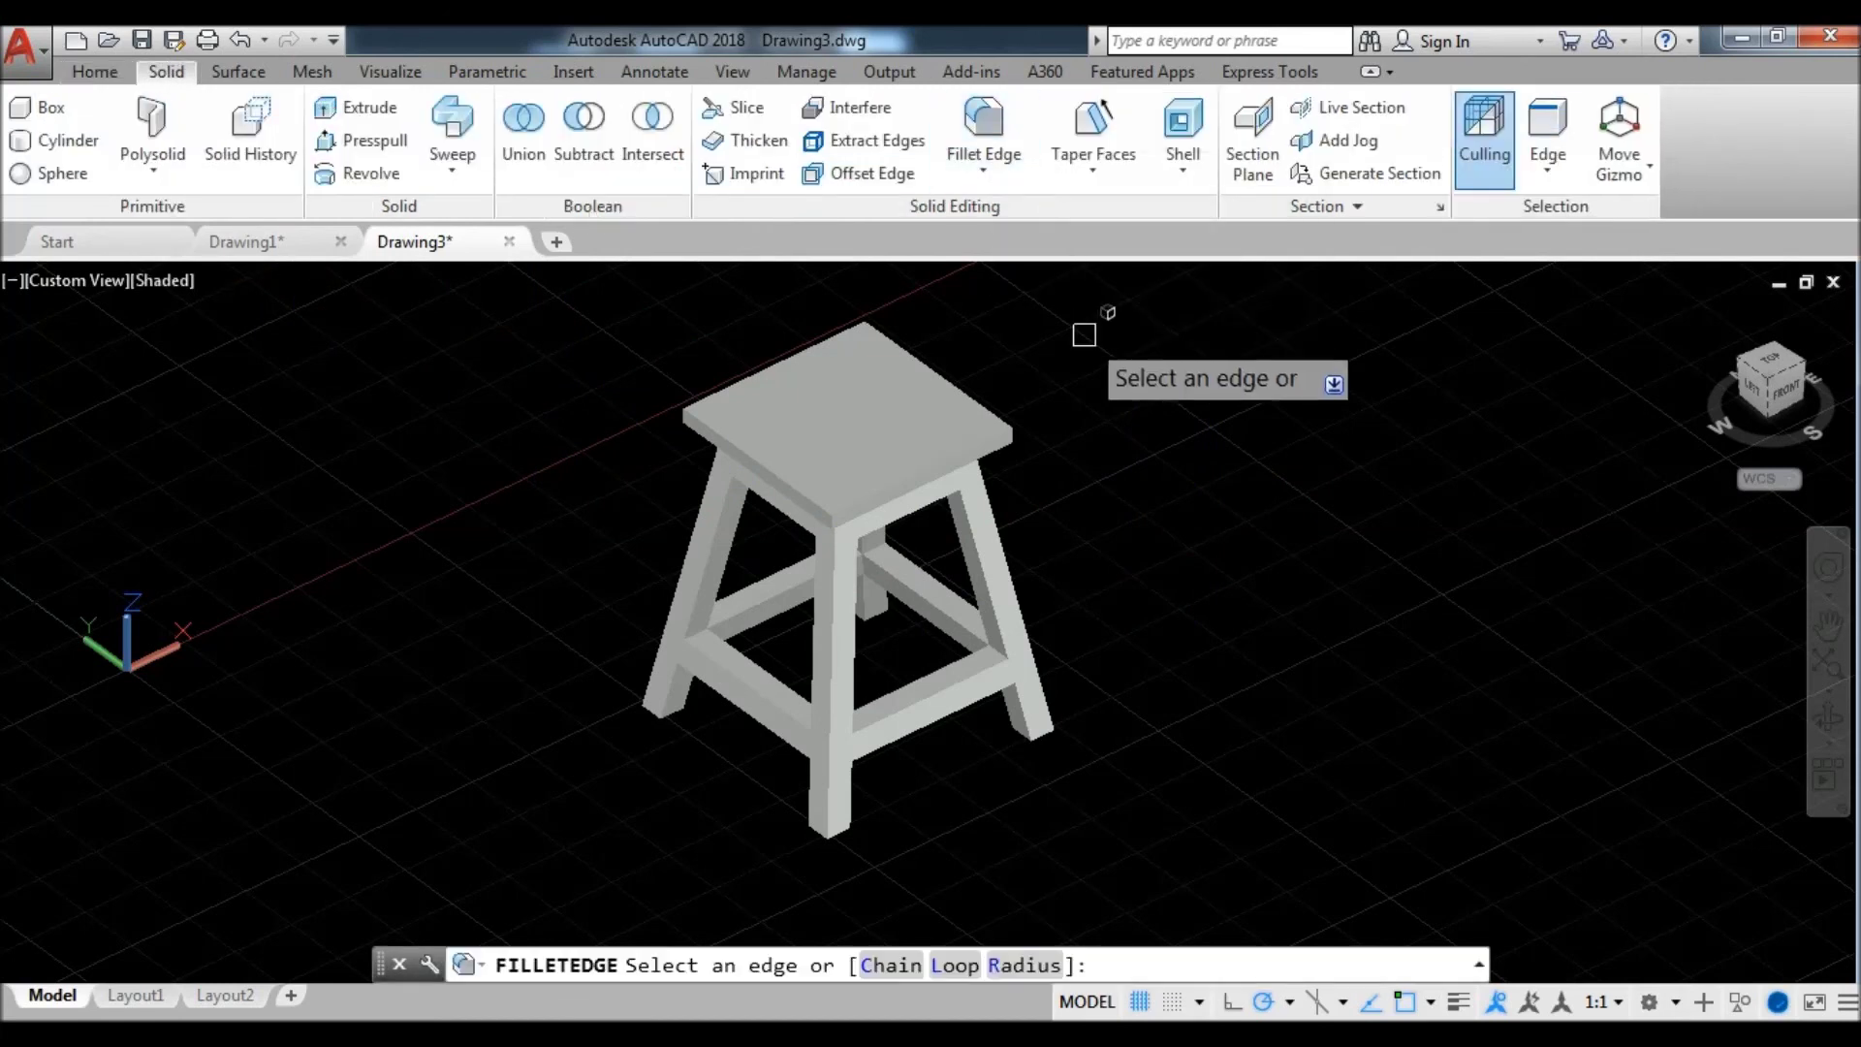
scroll(956, 310, "up", 5)
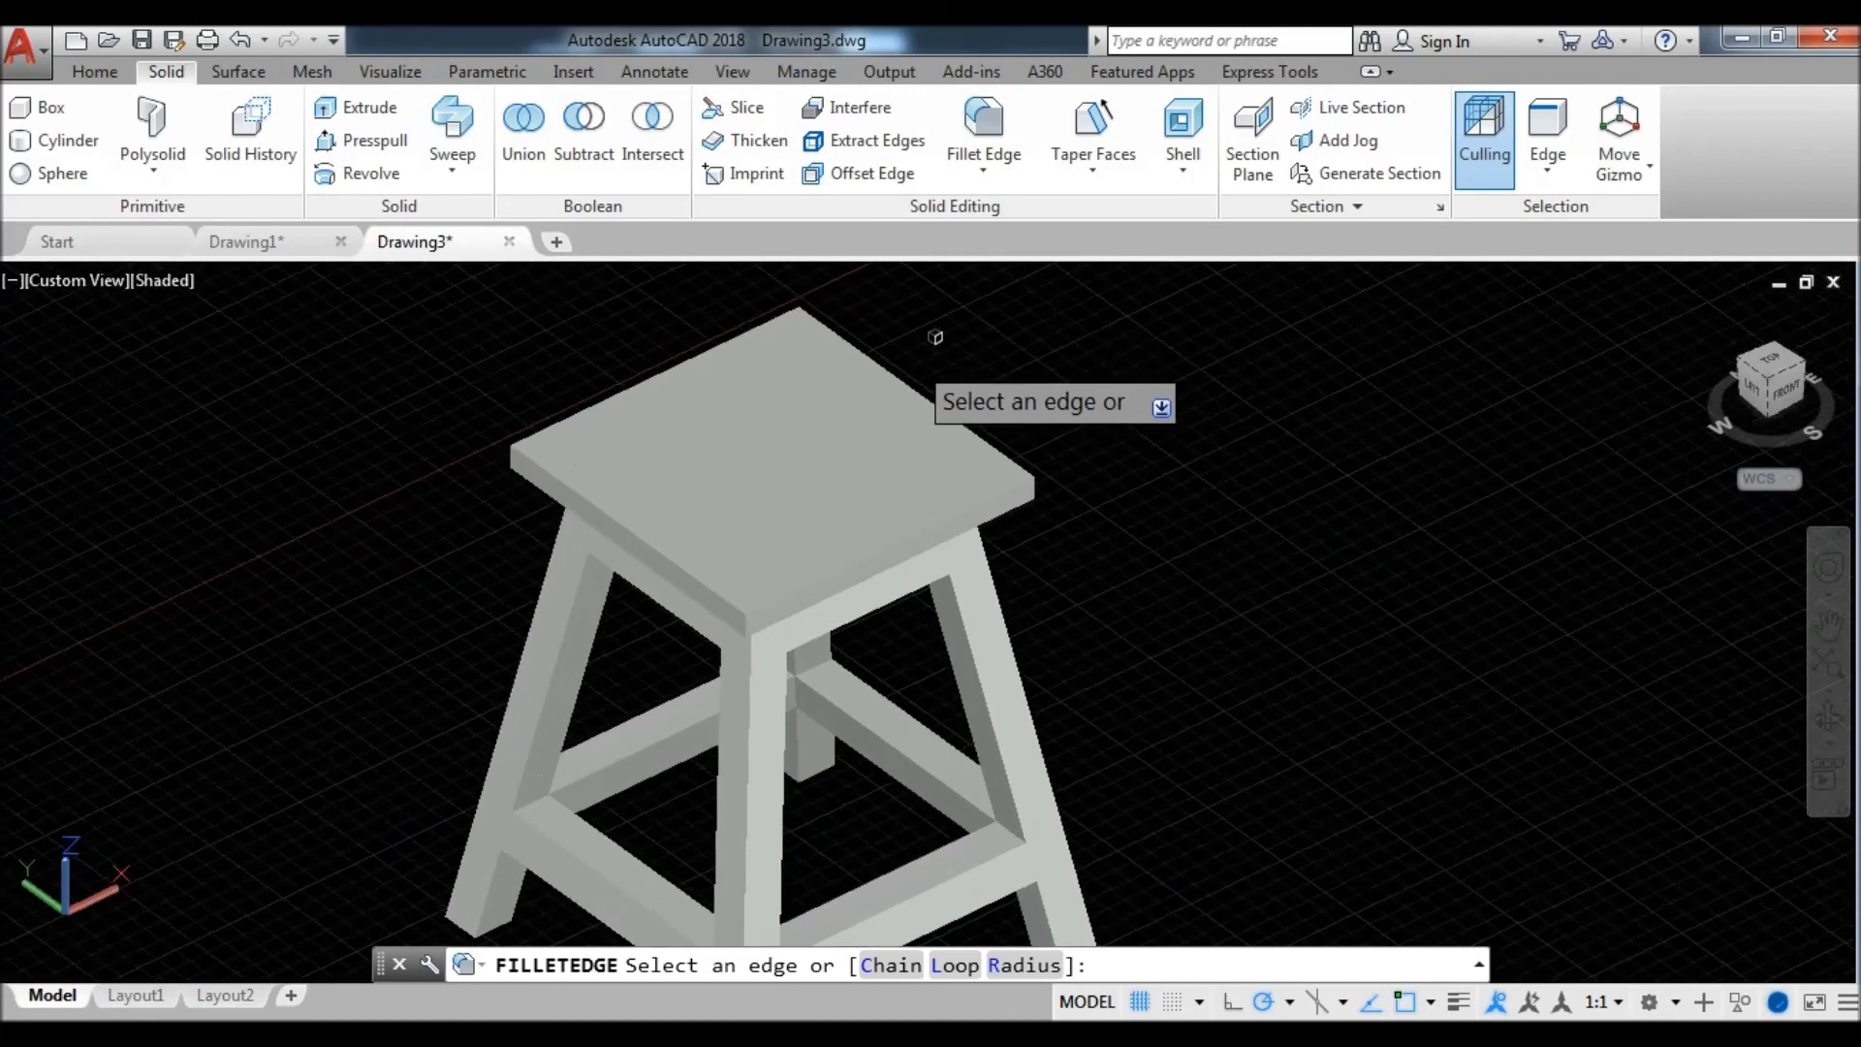
left_click(945, 475)
left_click(637, 515)
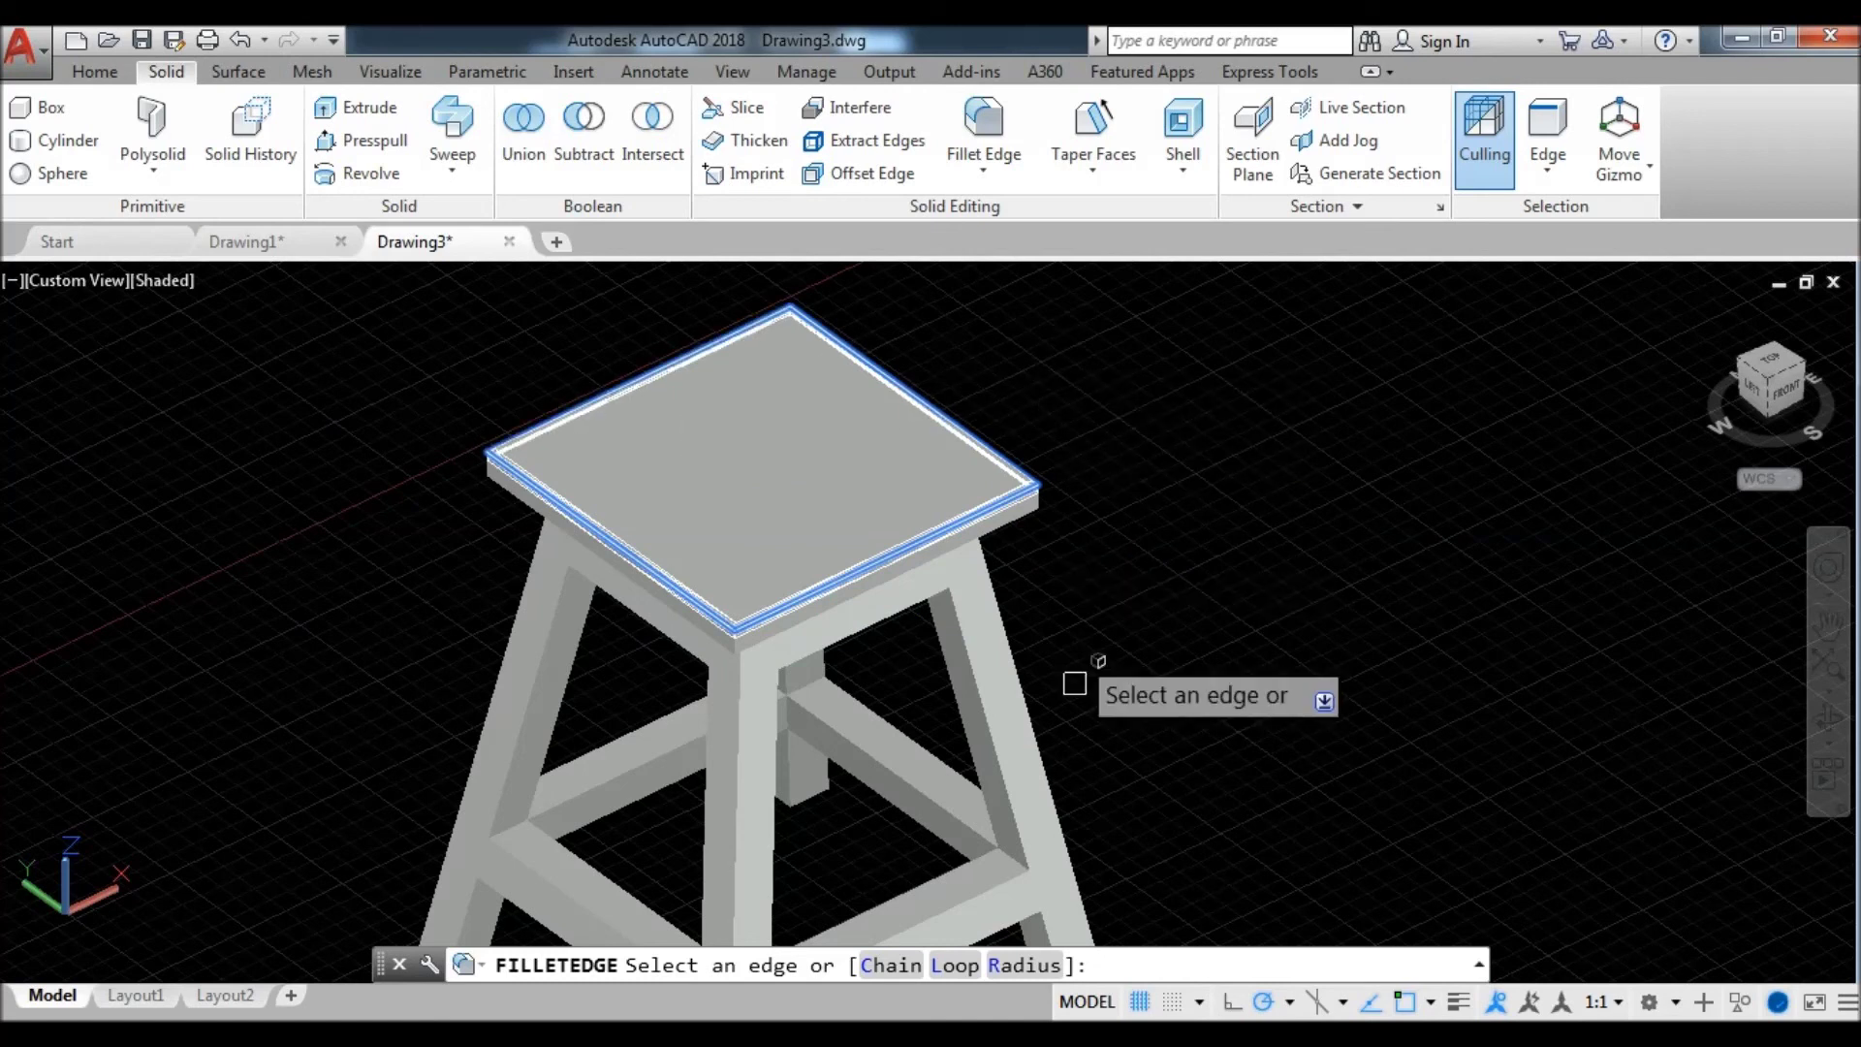
left_click(1024, 965)
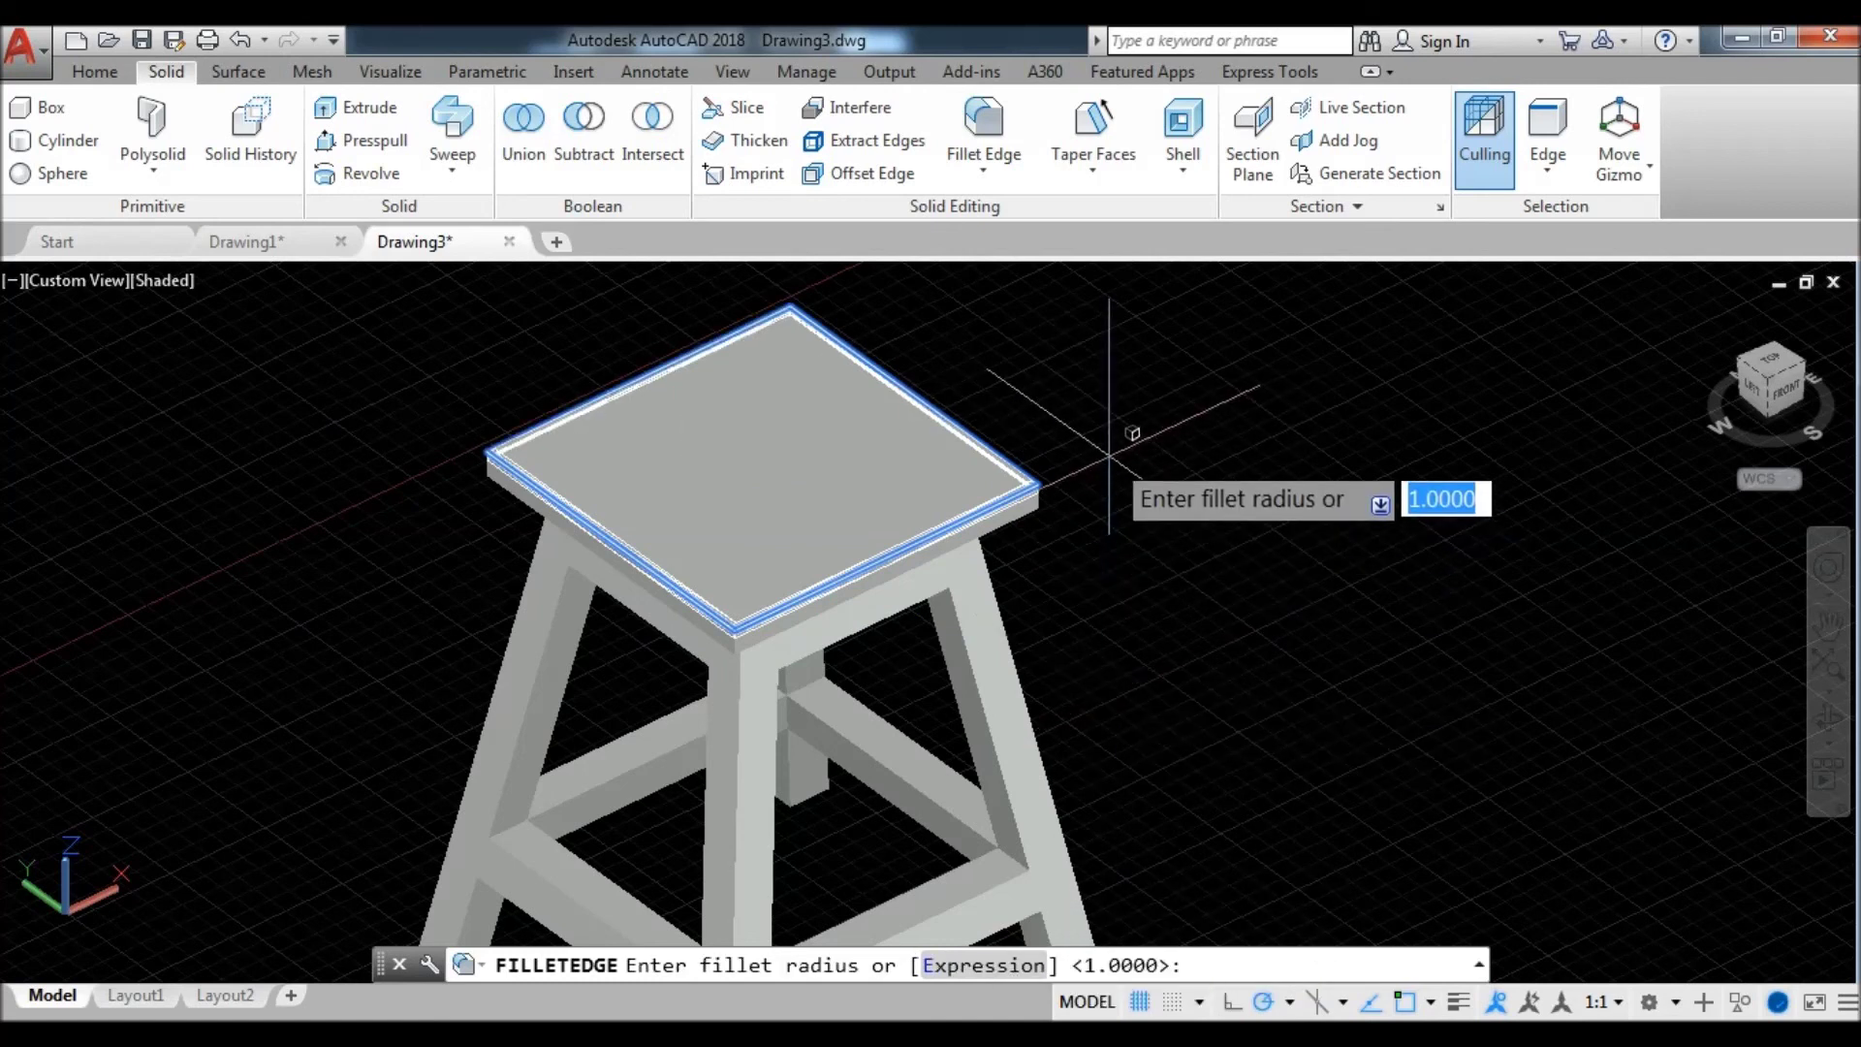
type("1.5")
key("Return")
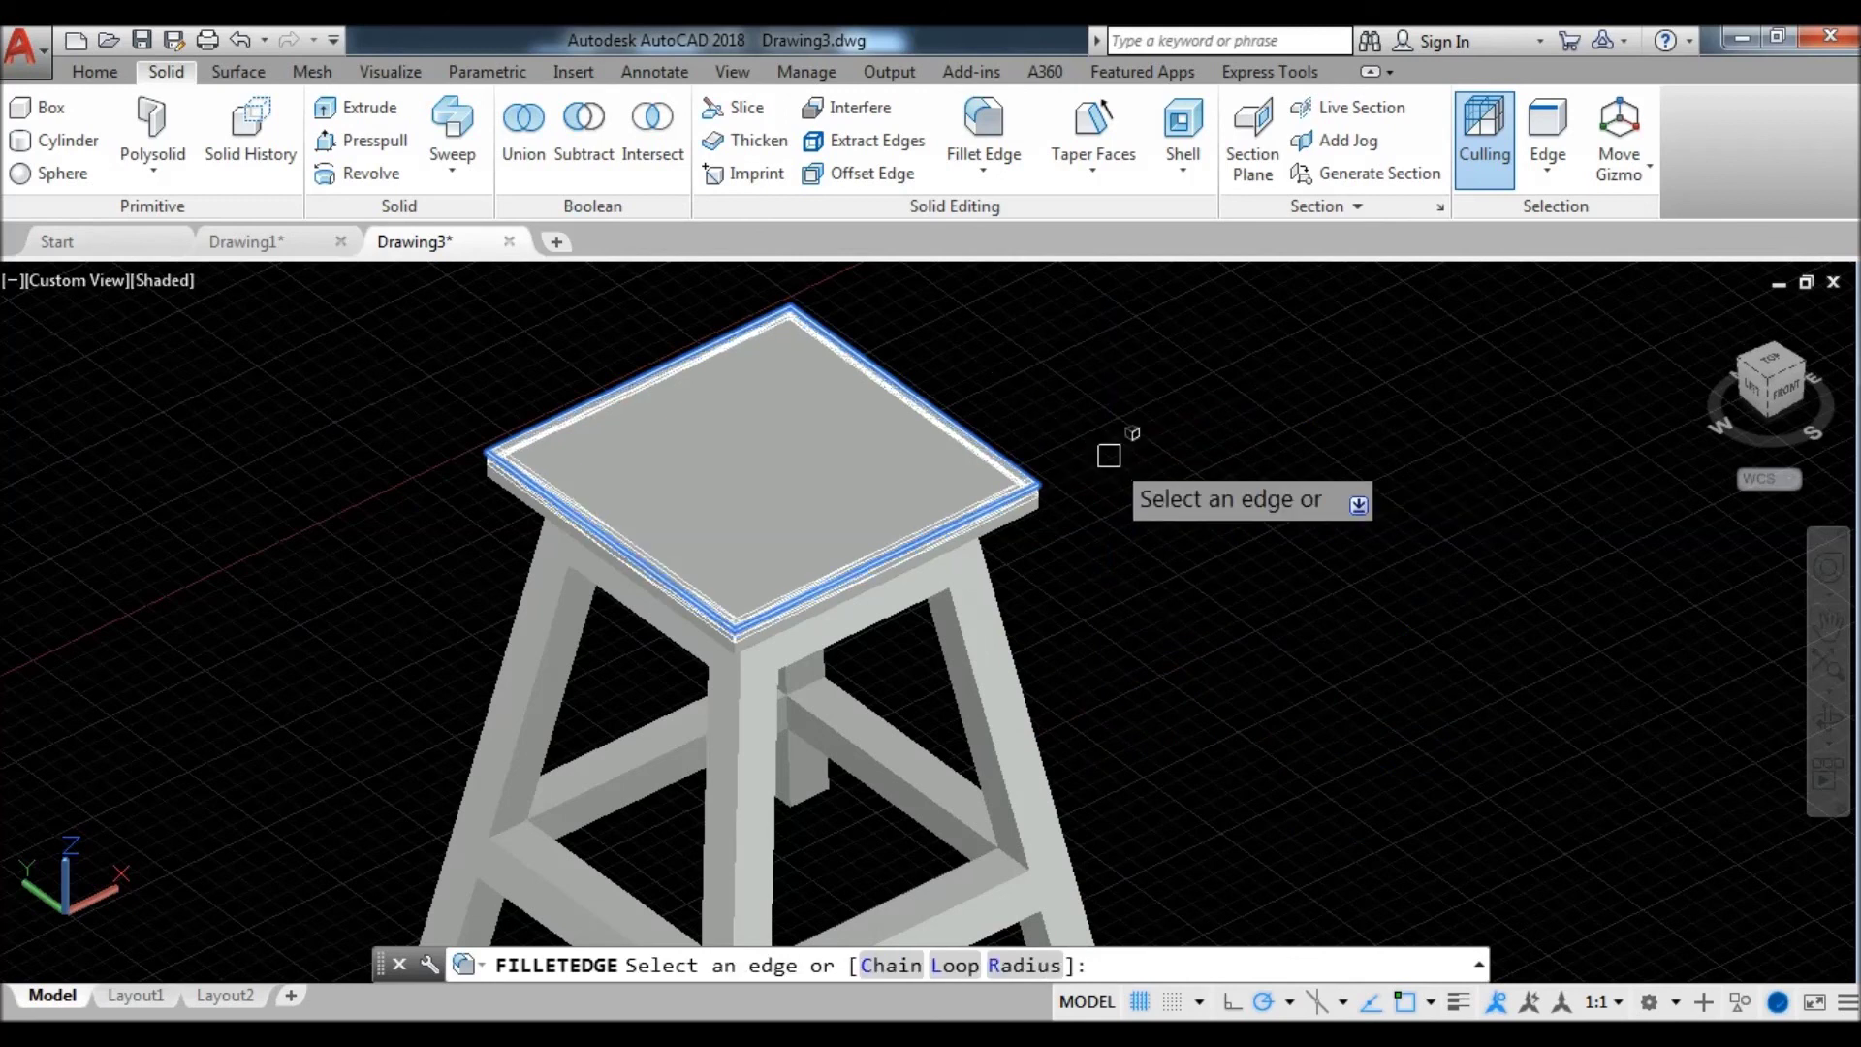
key("Return")
key("Return")
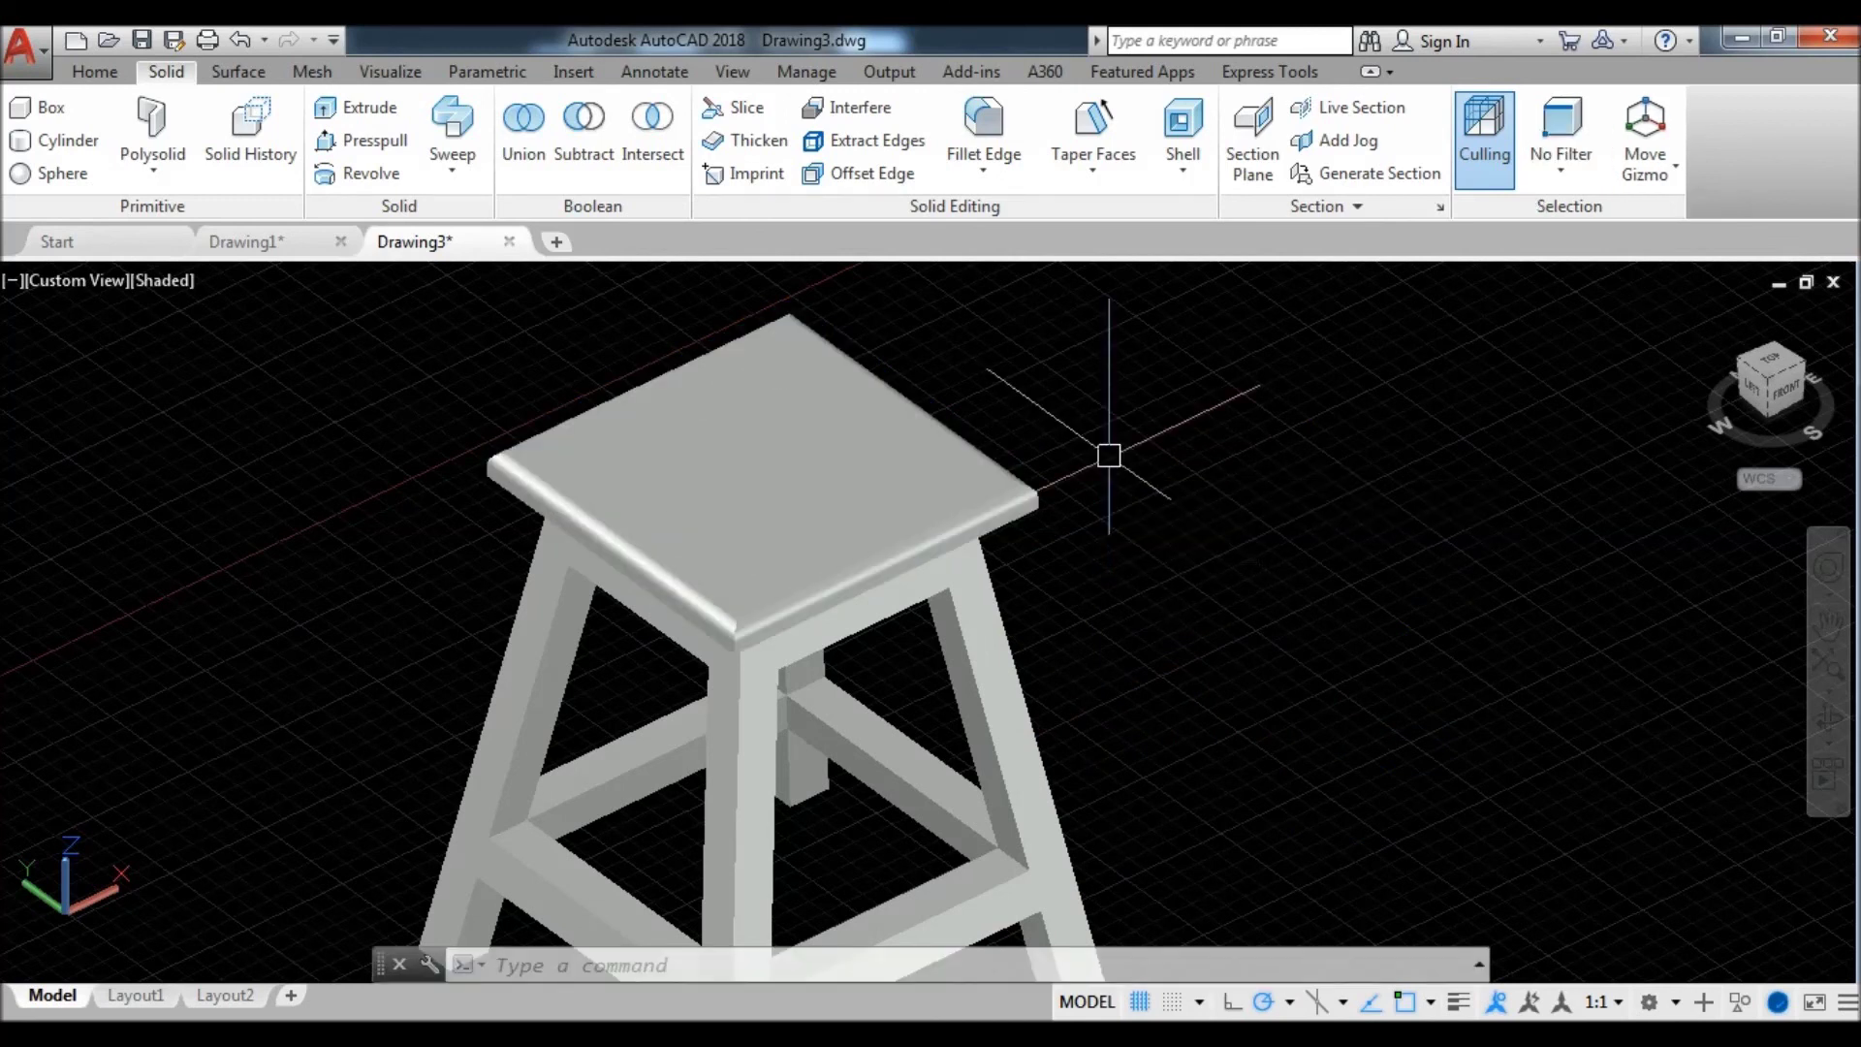
scroll(1088, 429, "down", 3)
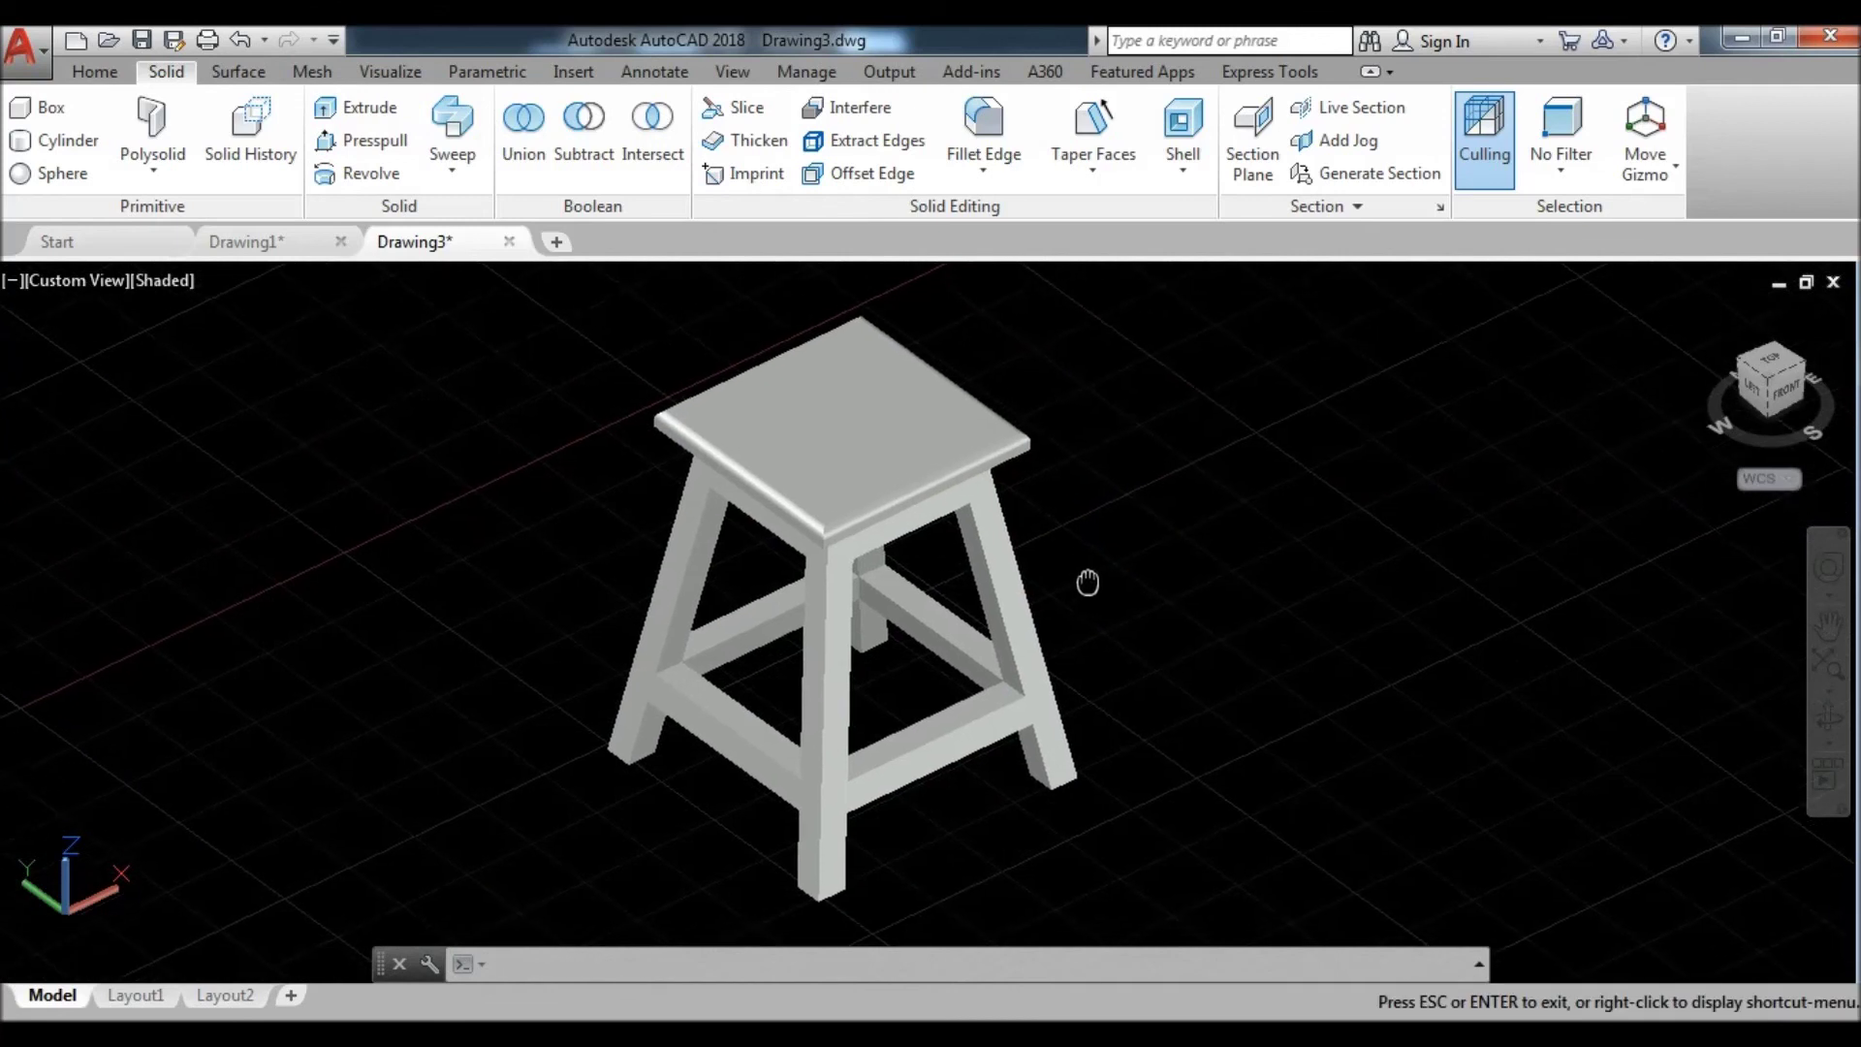